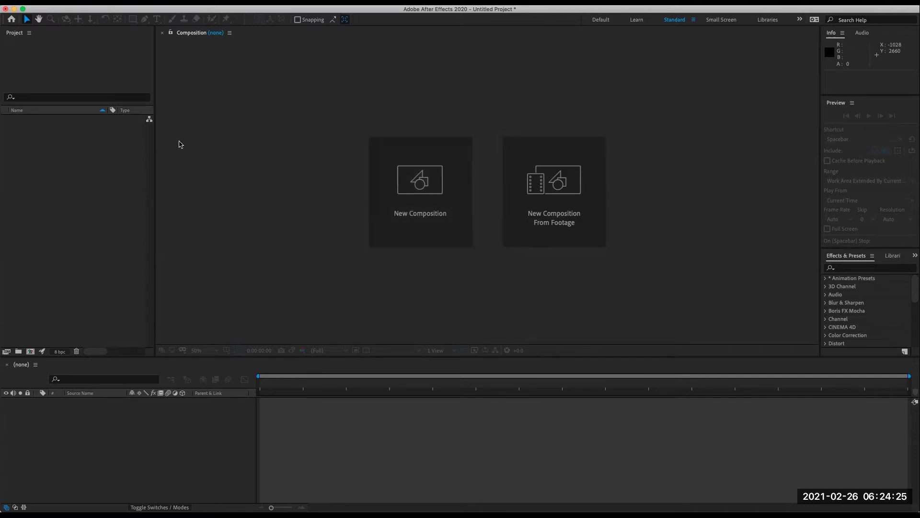
Bring After Effects into focus and start File > Import File.
left_click(64, 185)
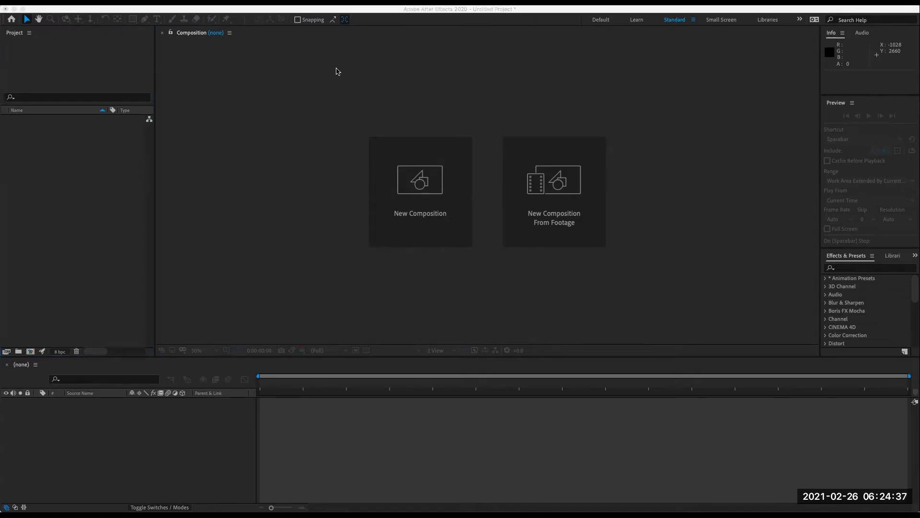
left_click(72, 41)
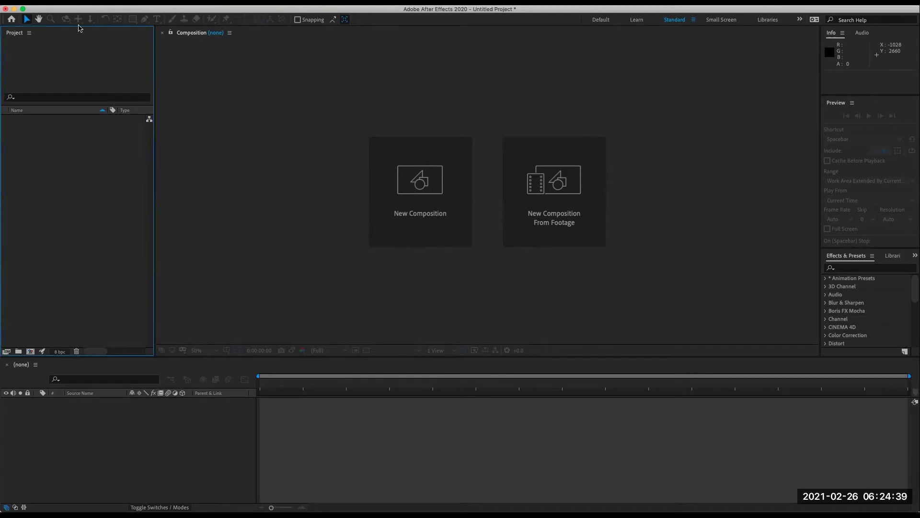
left_click(79, 1)
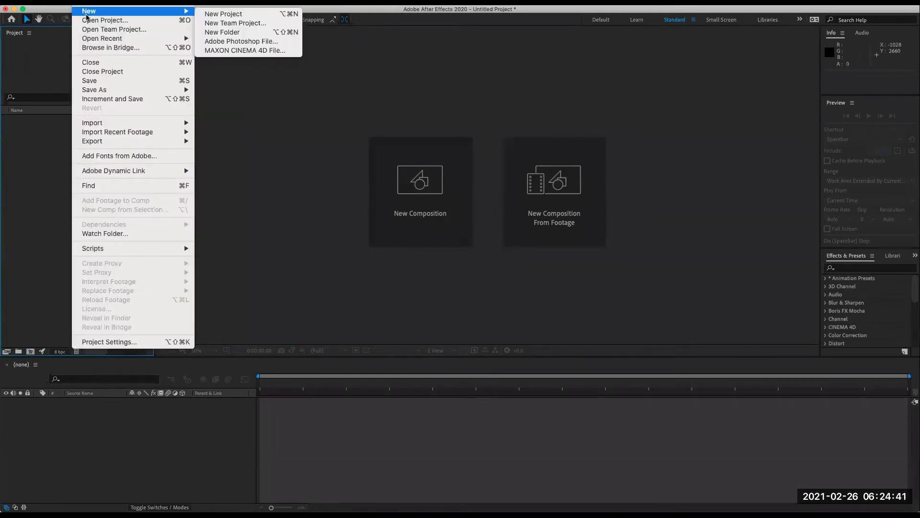
mouse_move(106, 124)
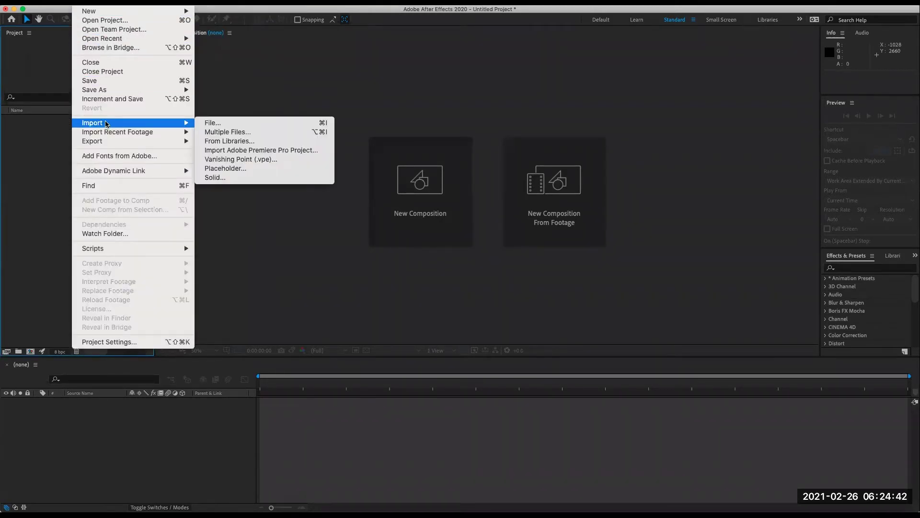
left_click(217, 126)
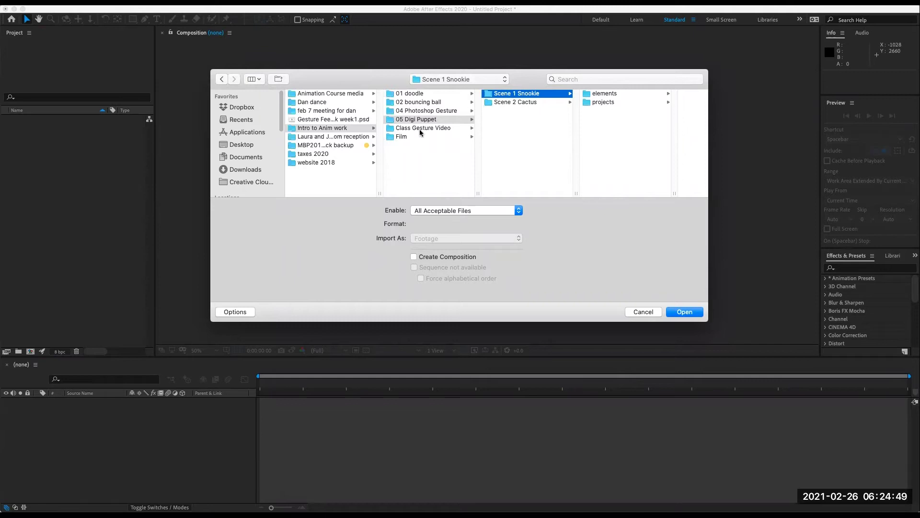
Browse the import dialog to 05 Digi Puppet > Scene 1 Snookie > elements.
left_click(390, 119)
left_click(490, 95)
mouse_move(524, 82)
left_mouse_down()
mouse_move(511, 100)
mouse_move(512, 89)
left_mouse_up()
left_click(590, 103)
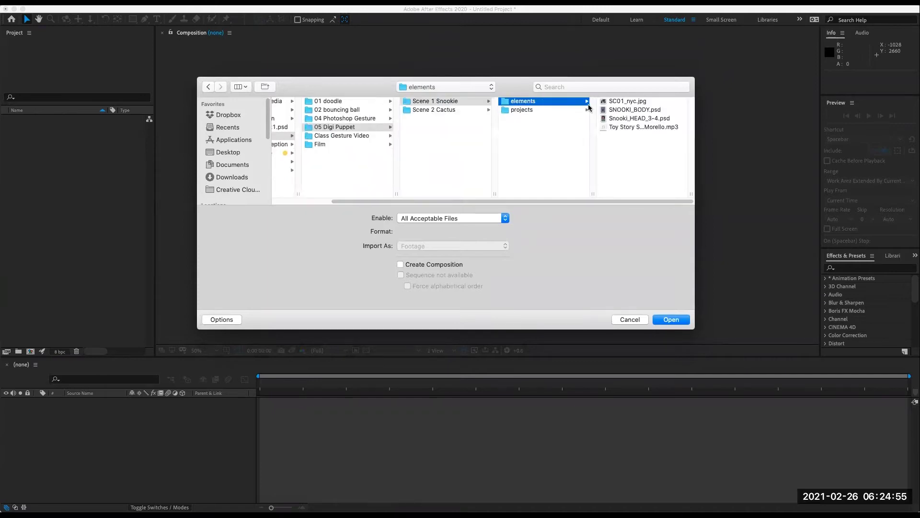
left_click(526, 110)
left_click(526, 102)
Preview SNOOKI_BODY.psd, Snooki_HEAD_3-4.psd, the Toy Story mp3 and SC01_nyc.jpg, then cancel the import.
left_click(624, 110)
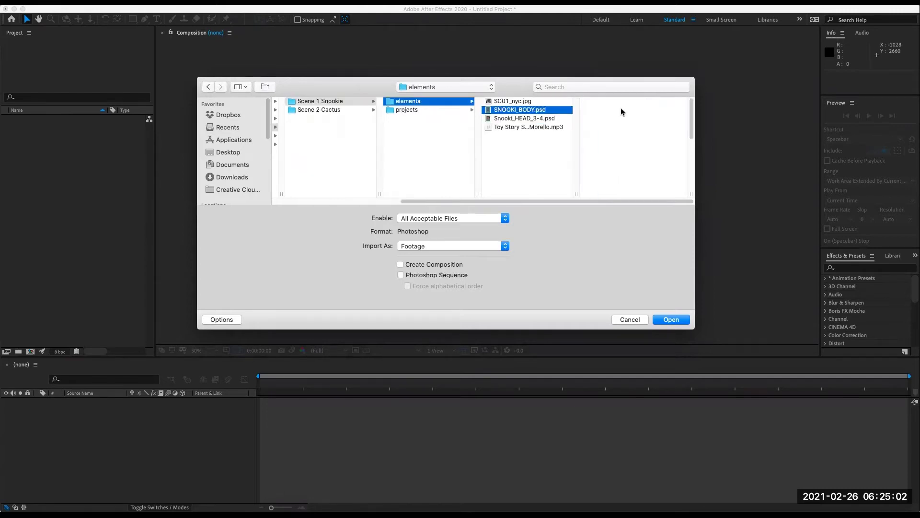
left_click(543, 118)
left_click(544, 110)
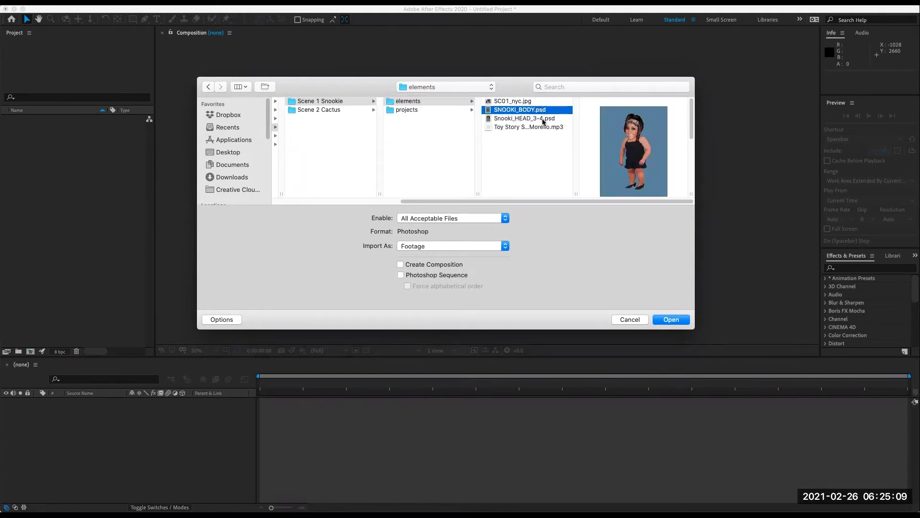
left_click(545, 119)
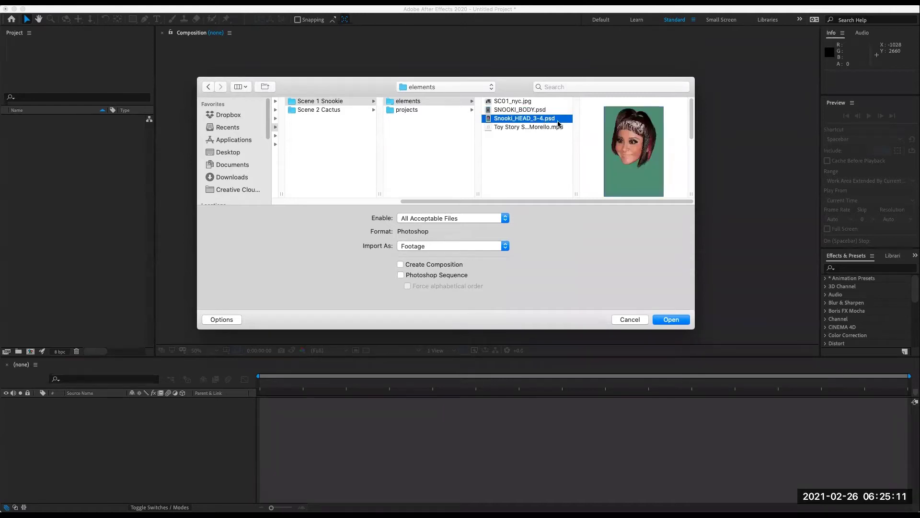
left_click(537, 126)
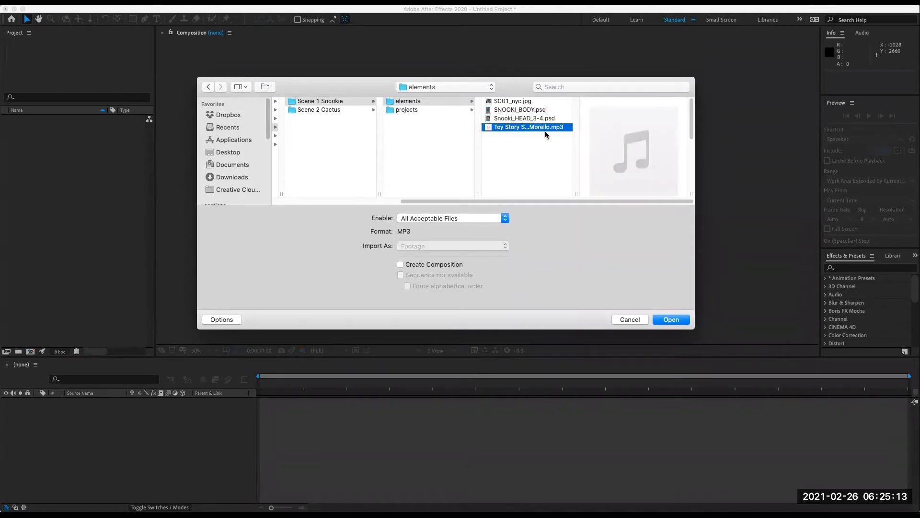
left_click(518, 102)
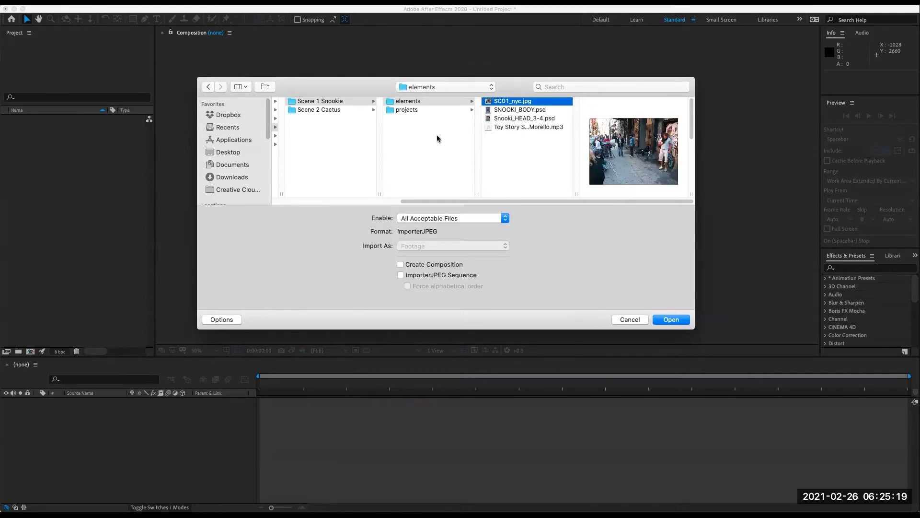
left_click(408, 110)
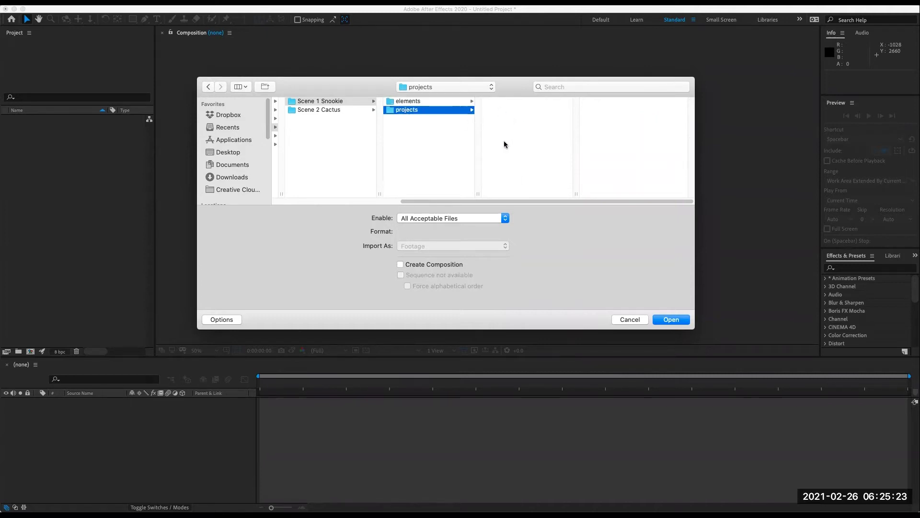
key("Escape")
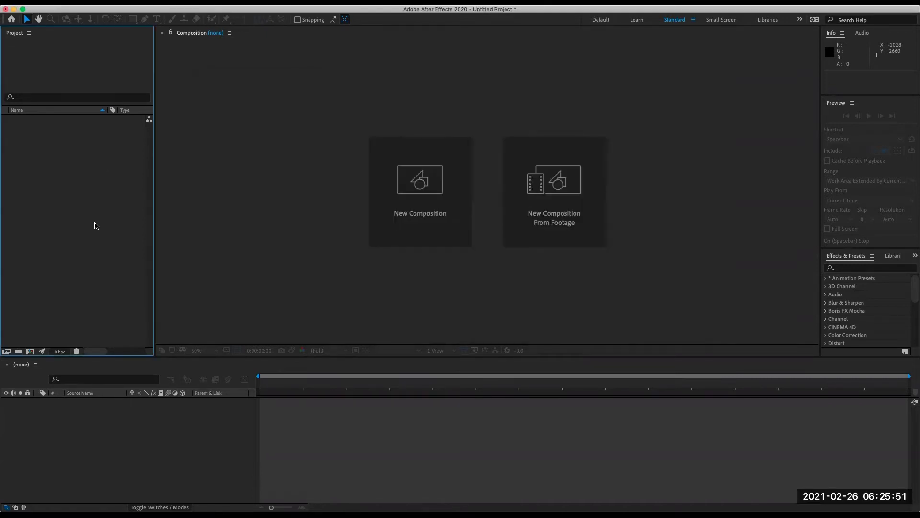
Create a new project folder named elements.
left_click(18, 351)
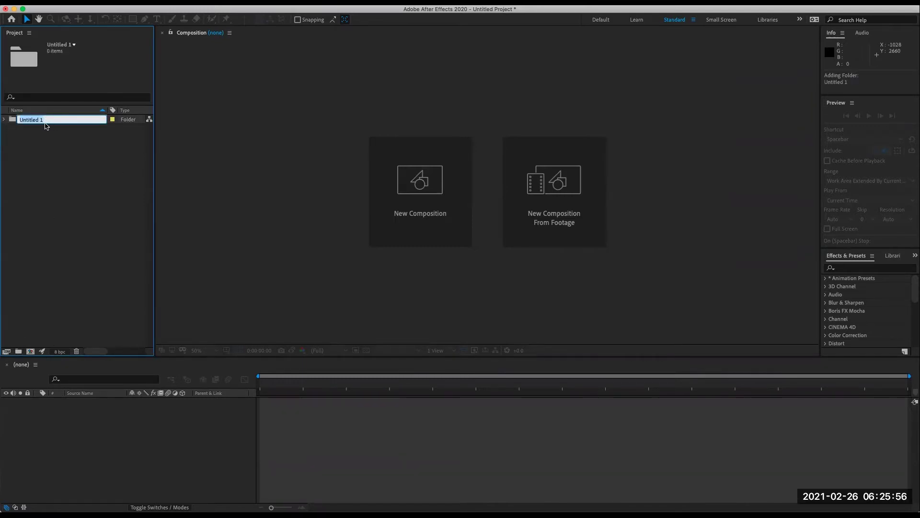
type("elem")
type("ene")
key("Return")
left_click(38, 160)
left_click(34, 123)
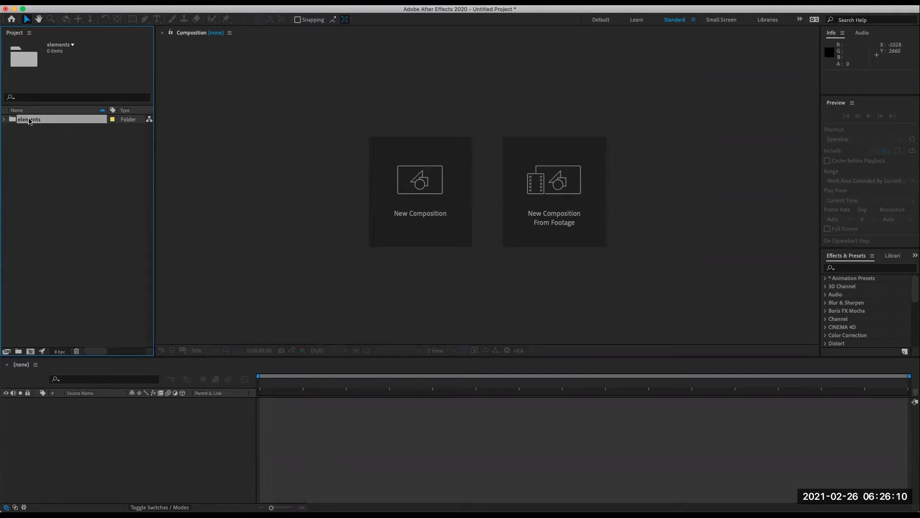
Create a second project folder named comps.
left_click(56, 215)
left_click(18, 351)
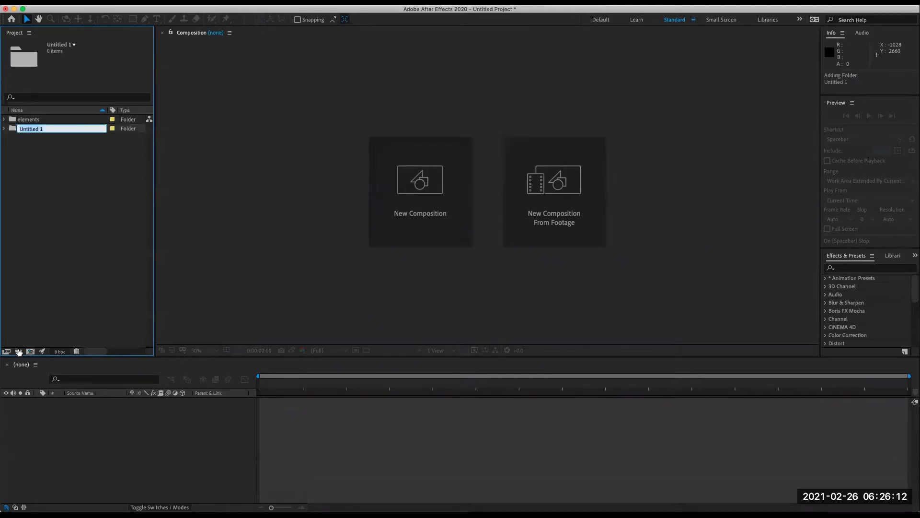
type("comps")
key("Return")
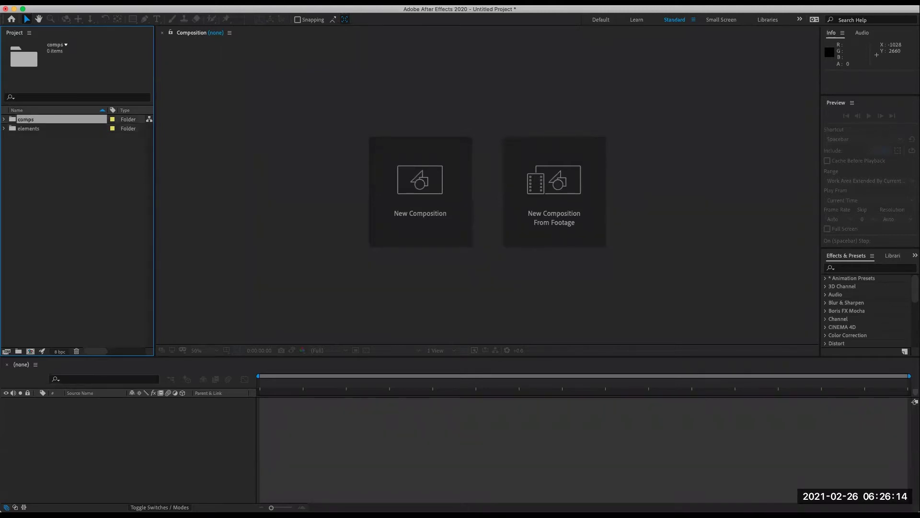
left_click(46, 233)
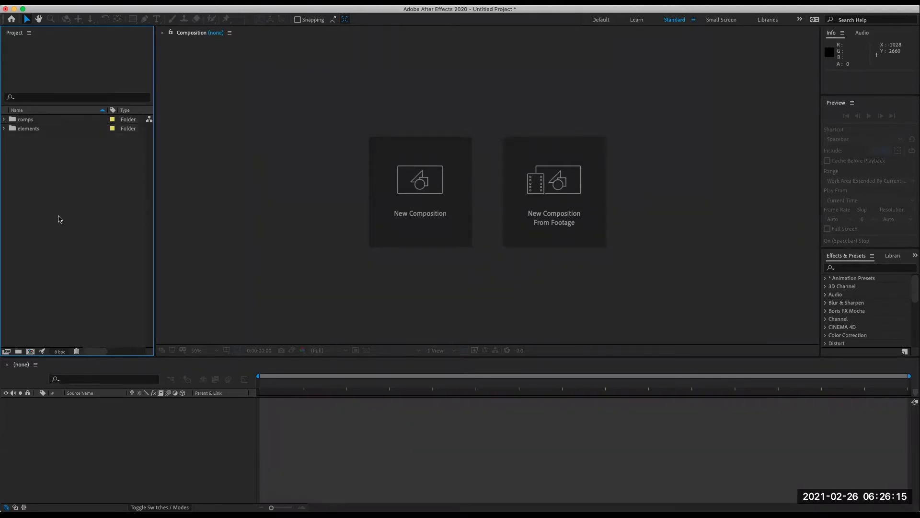
Create composition Sc01_MAIN using the HDTV 1080 24 preset with a 0:00:30:00 duration.
left_click(31, 352)
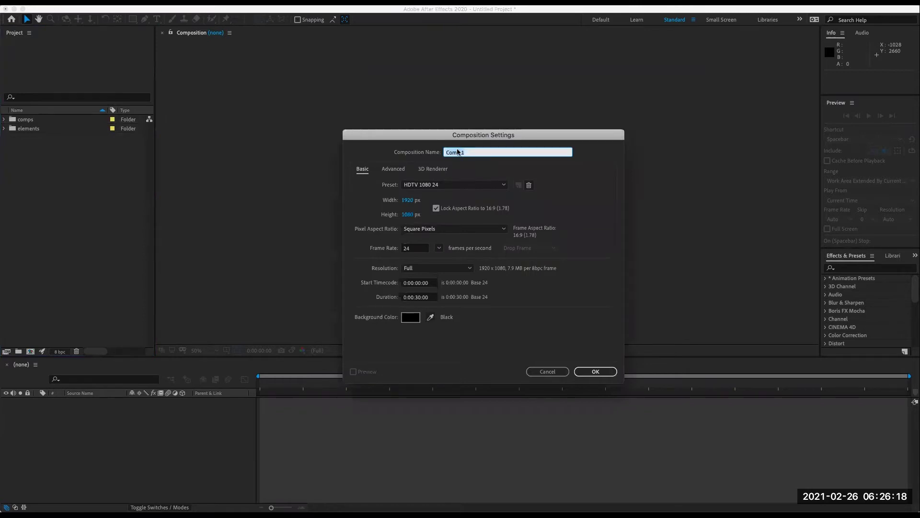
type("Sc01_MAIN")
left_click(489, 185)
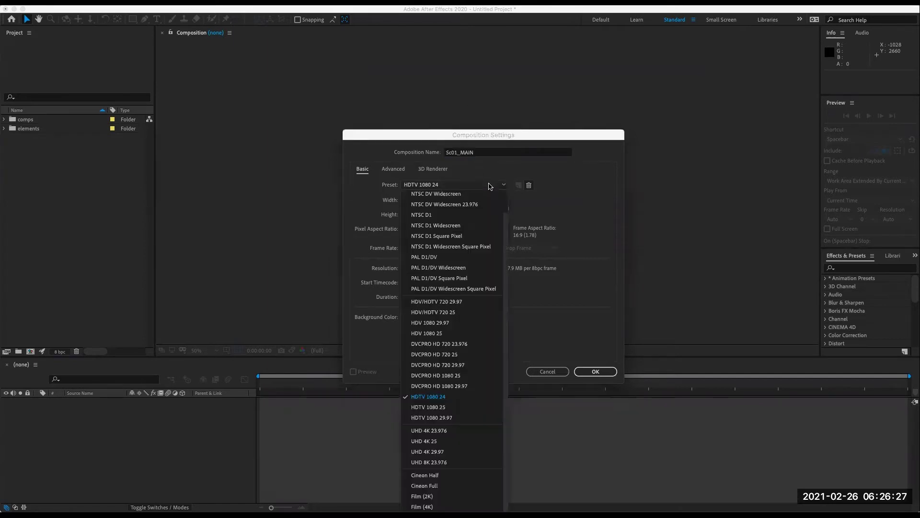
left_click(456, 399)
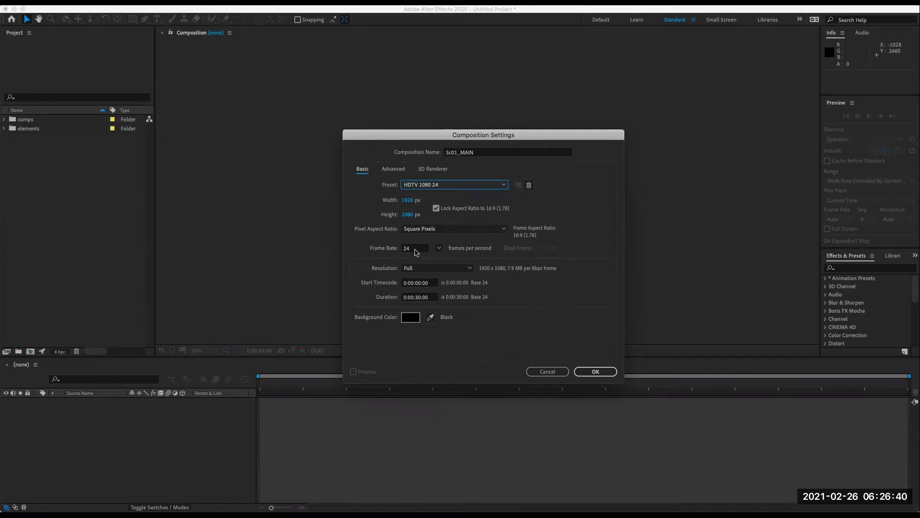
left_click(429, 299)
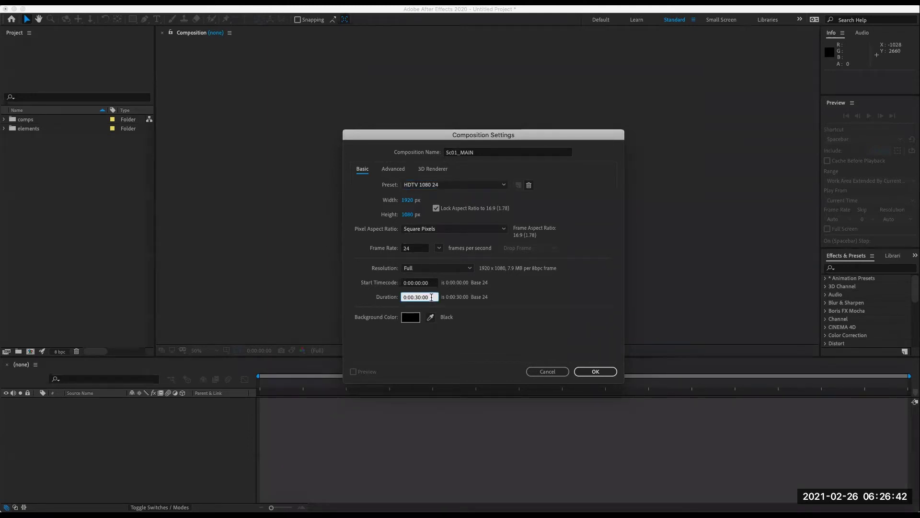
left_click_drag(431, 297, 373, 294)
left_click(429, 296)
left_click(593, 372)
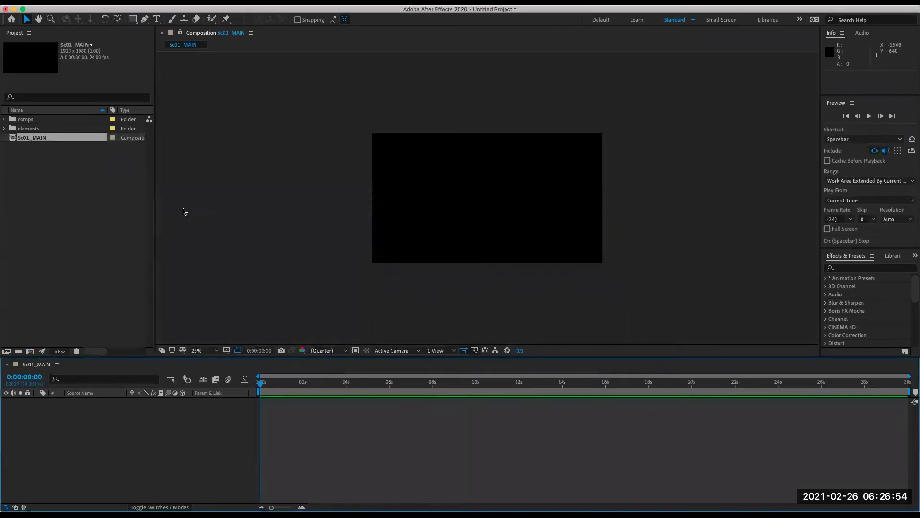
left_click(56, 175)
left_click(43, 138)
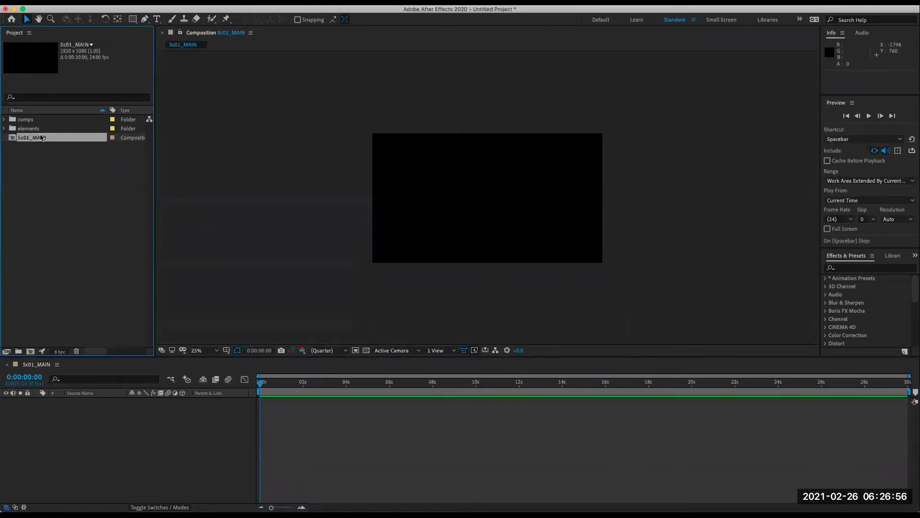
double_click(12, 139)
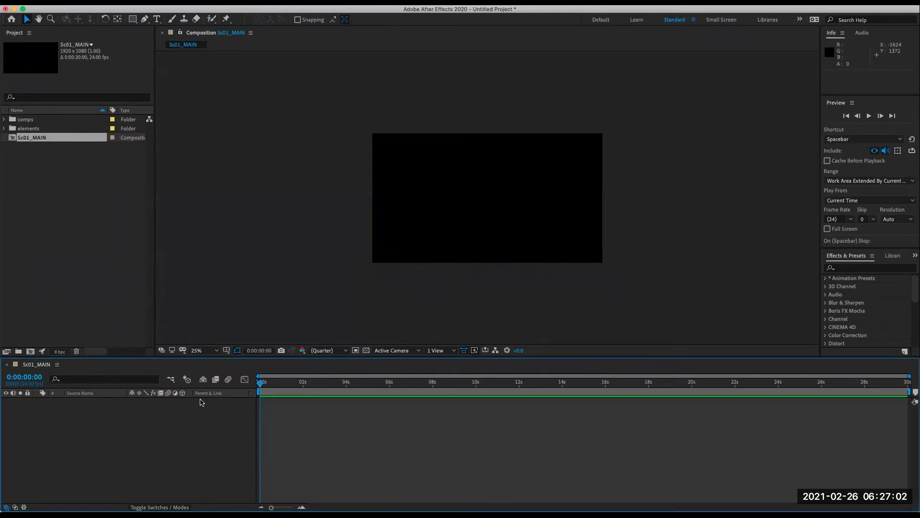
left_click(14, 163)
left_click(14, 139)
left_click(125, 1)
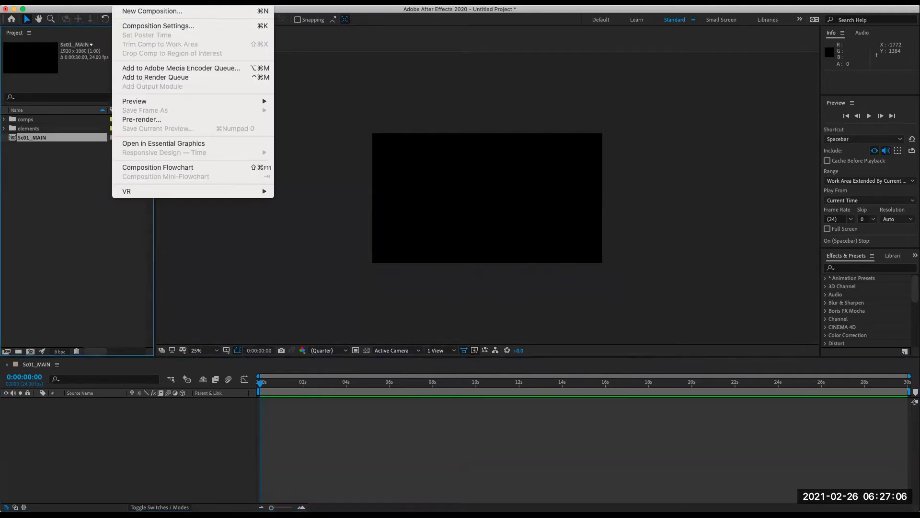
left_click(151, 27)
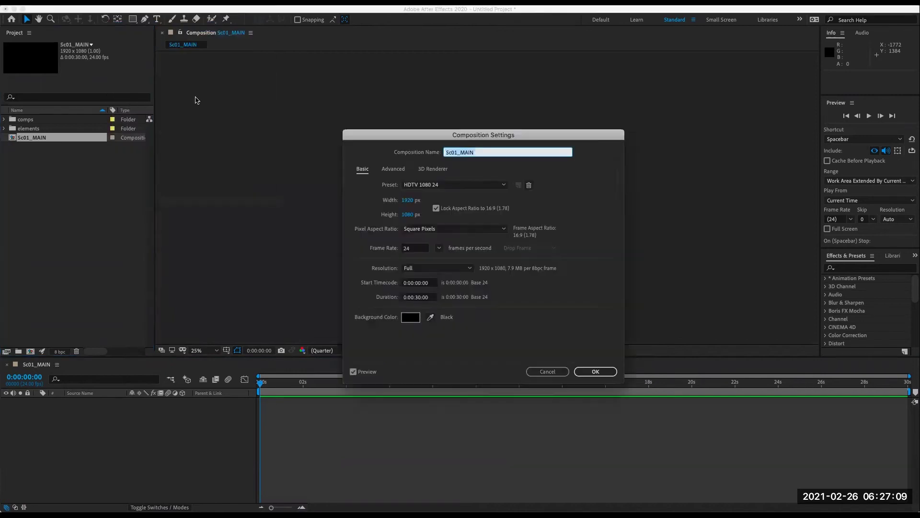
left_click(419, 298)
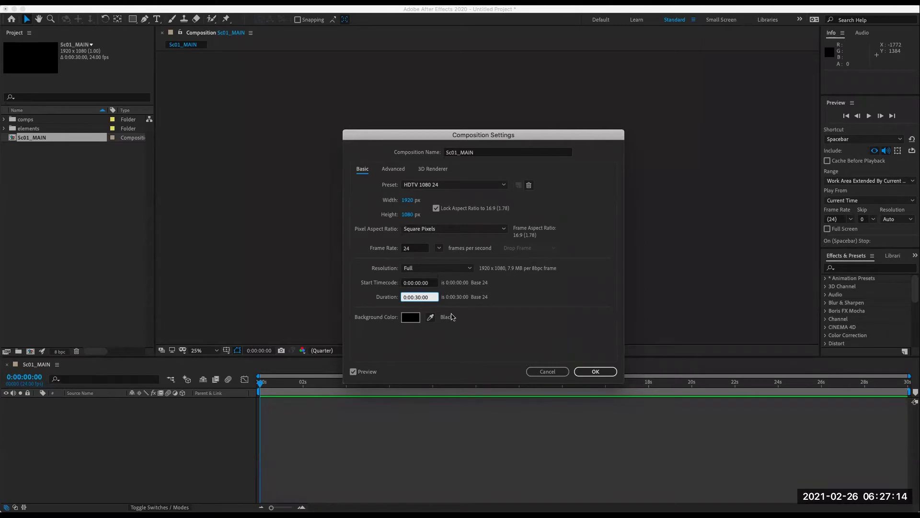
left_click(547, 372)
left_click(49, 195)
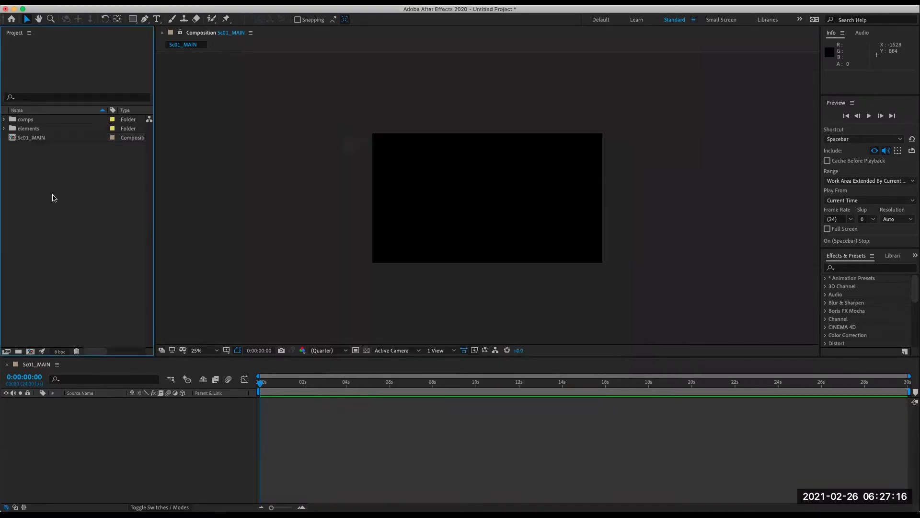
With the elements folder selected, import SNOOKI_BODY.psd with Import As set to Composition.
left_click(28, 130)
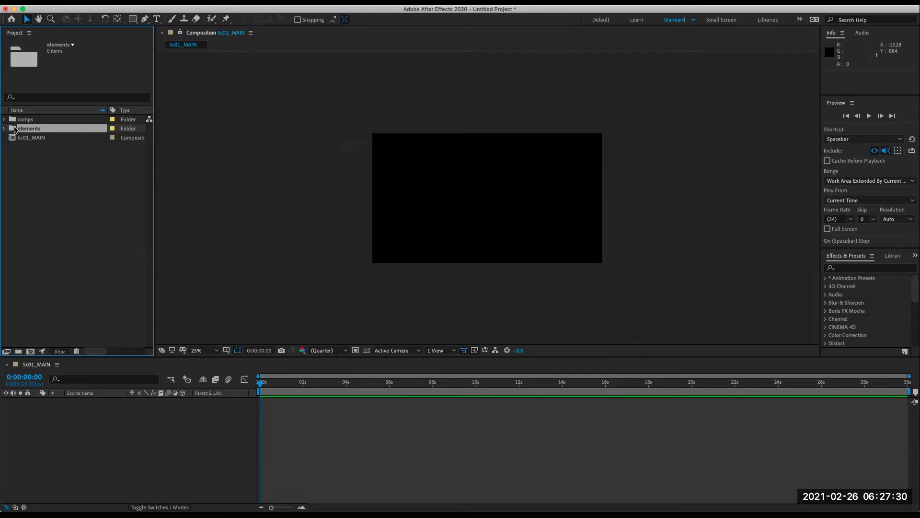
left_click(61, 21)
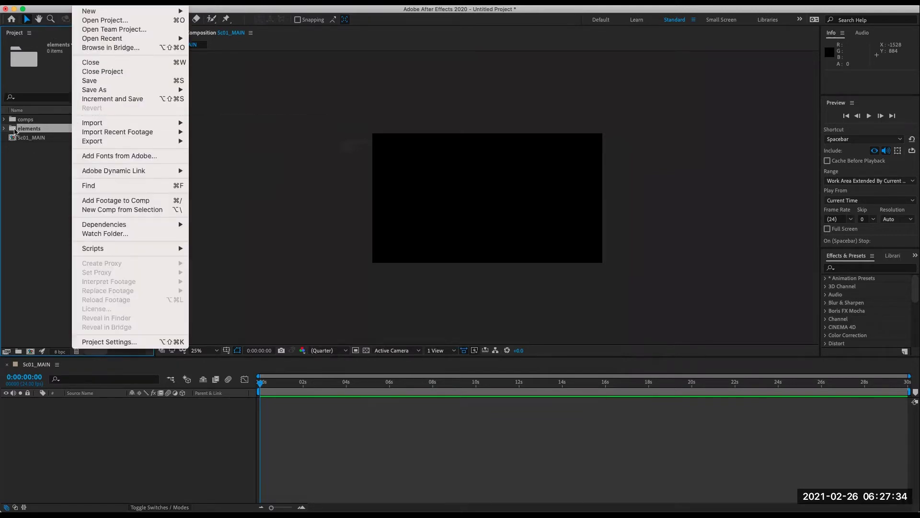
left_click(15, 130)
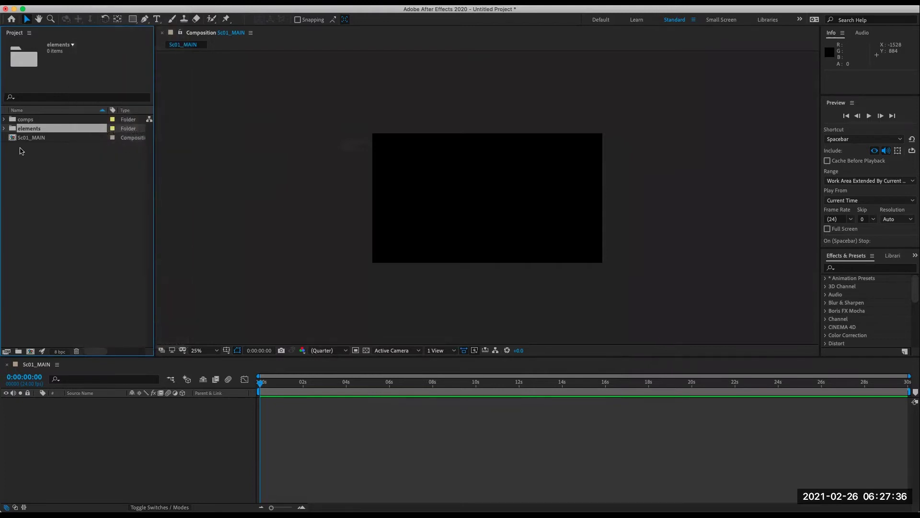
double_click(20, 151)
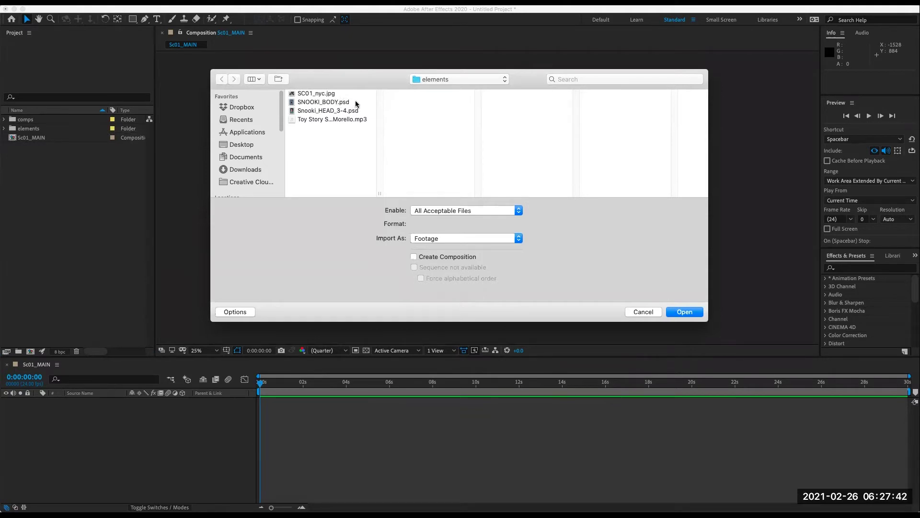
left_click(357, 102)
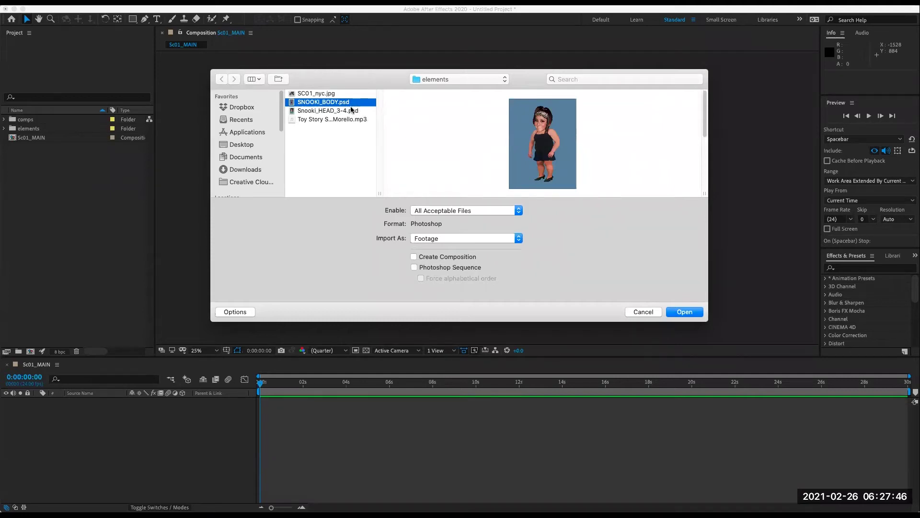
left_click_drag(359, 73, 353, 79)
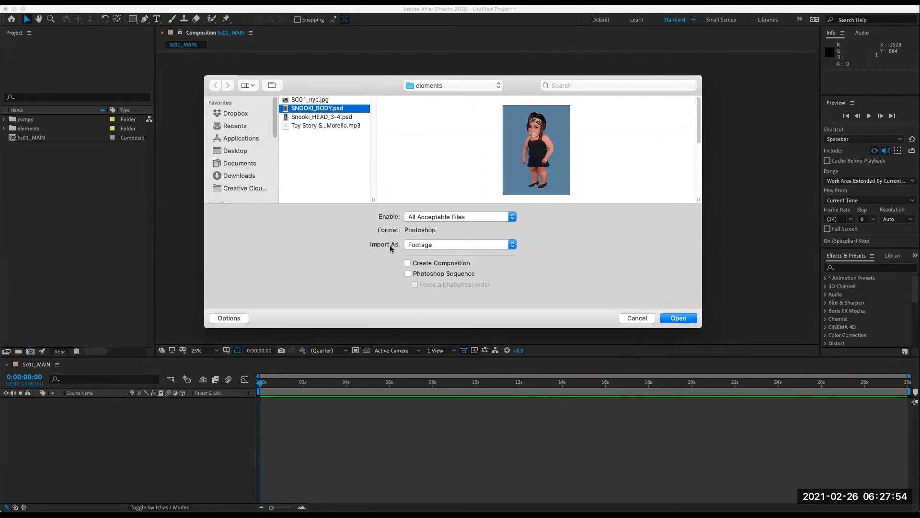
left_click(410, 245)
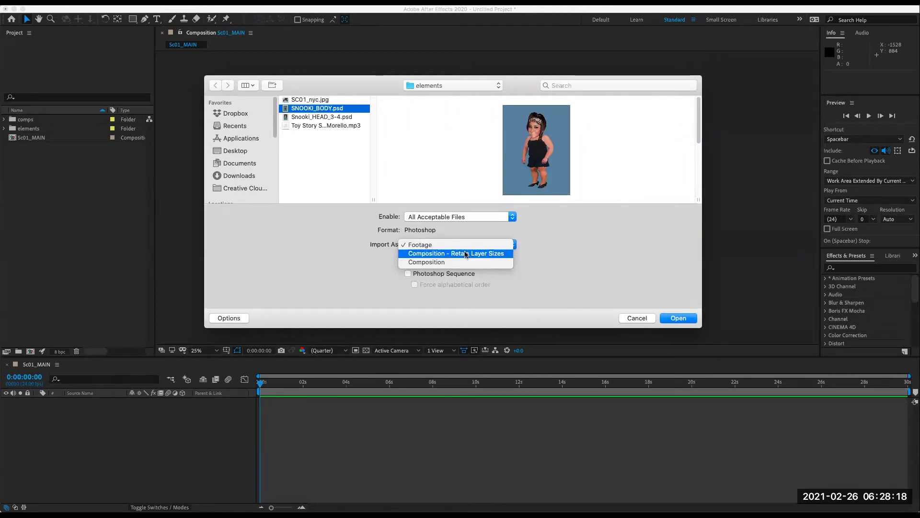
left_click(429, 262)
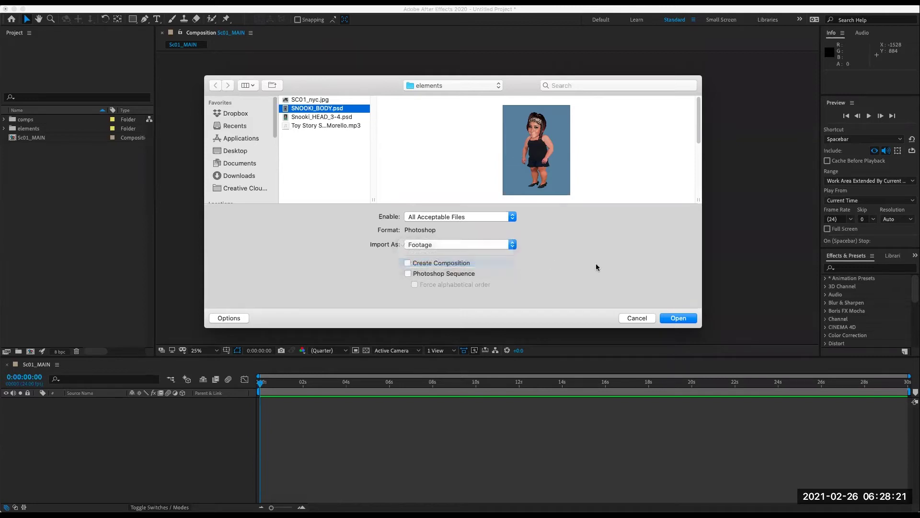
left_click(678, 319)
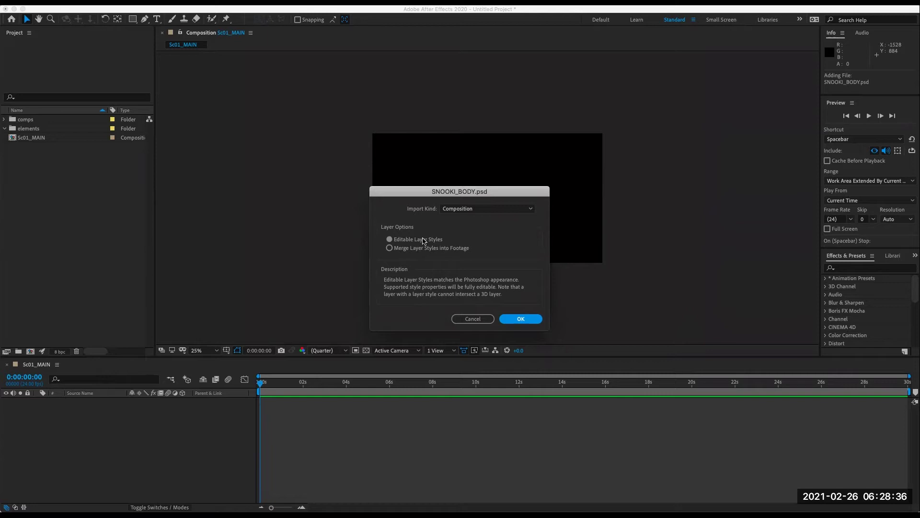
Accept the layer options to finish the import and inspect the SNOOKI_BODY Layers folder.
left_click(515, 320)
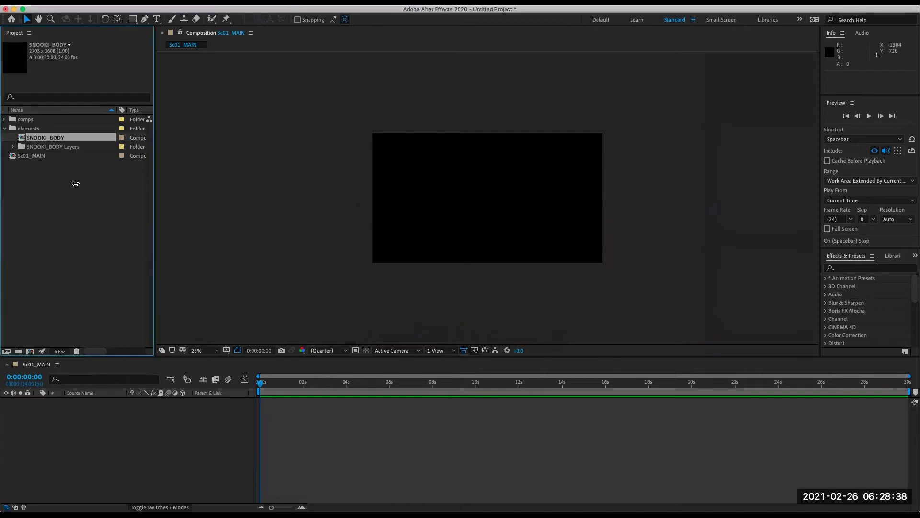
left_click(27, 204)
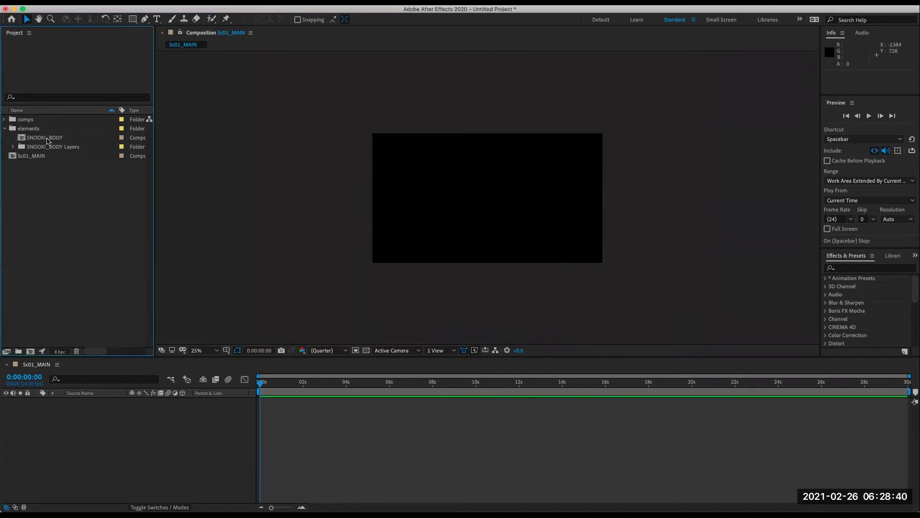
left_click(48, 146)
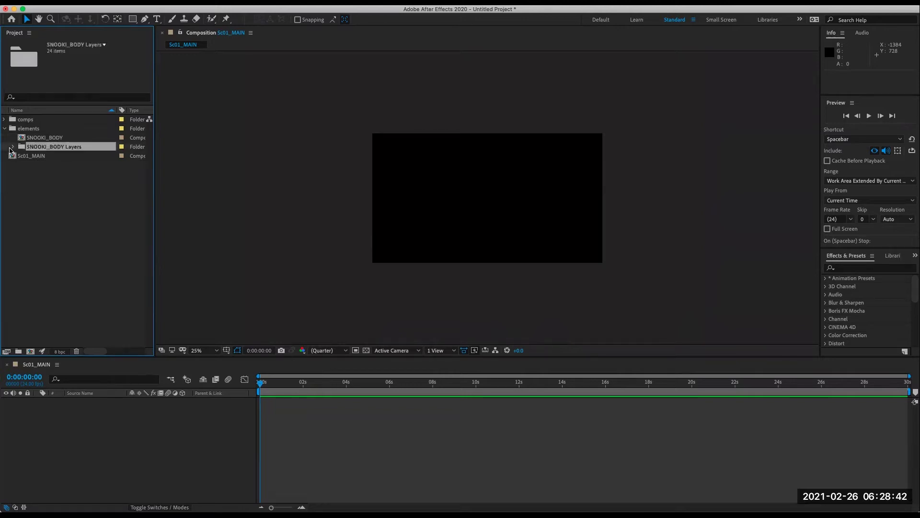
left_click(22, 139)
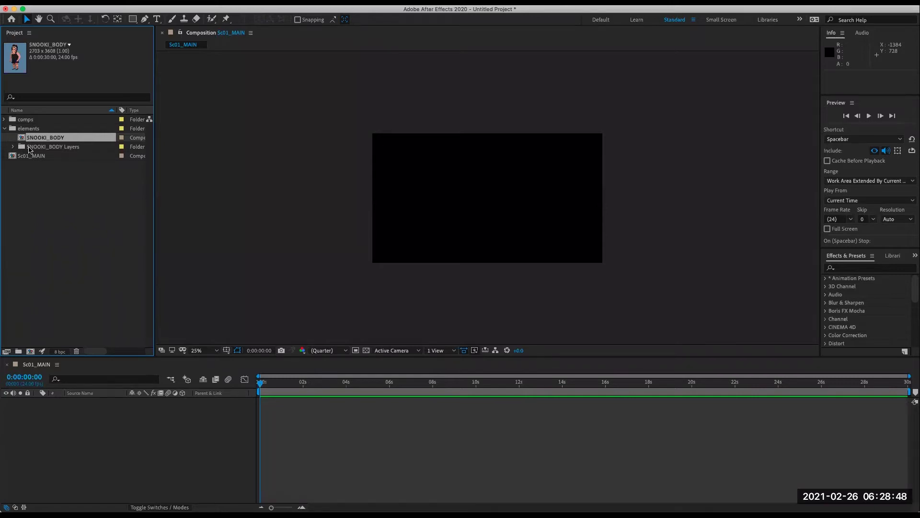
left_click(29, 148)
left_click(12, 149)
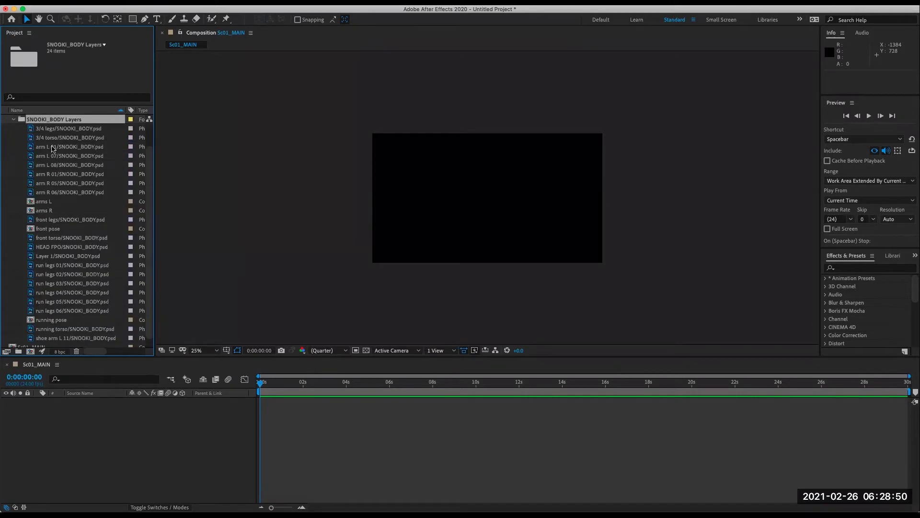
scroll(84, 245, "down", 1)
scroll(84, 246, "up", 2)
scroll(85, 246, "up", 1)
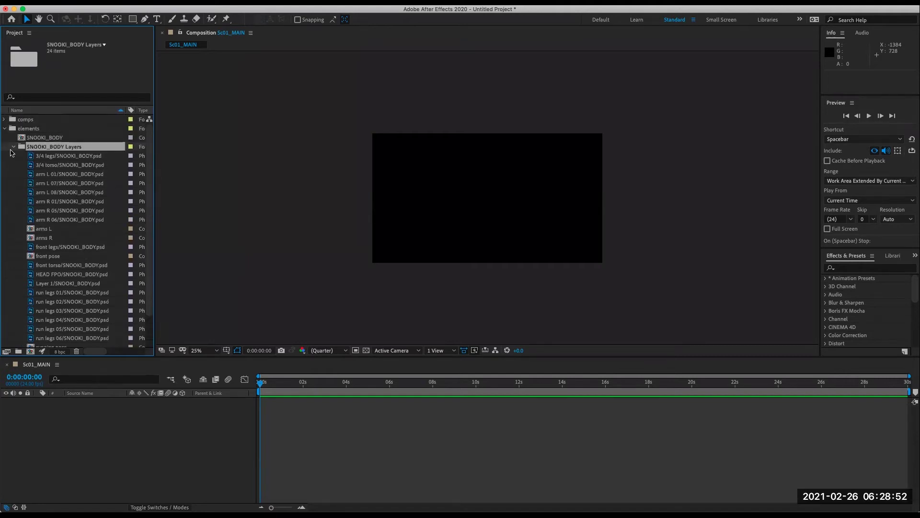
left_click(12, 149)
Move the SNOOKI_BODY comp into the comps folder and drop it into the Sc01_MAIN timeline.
left_click(39, 139)
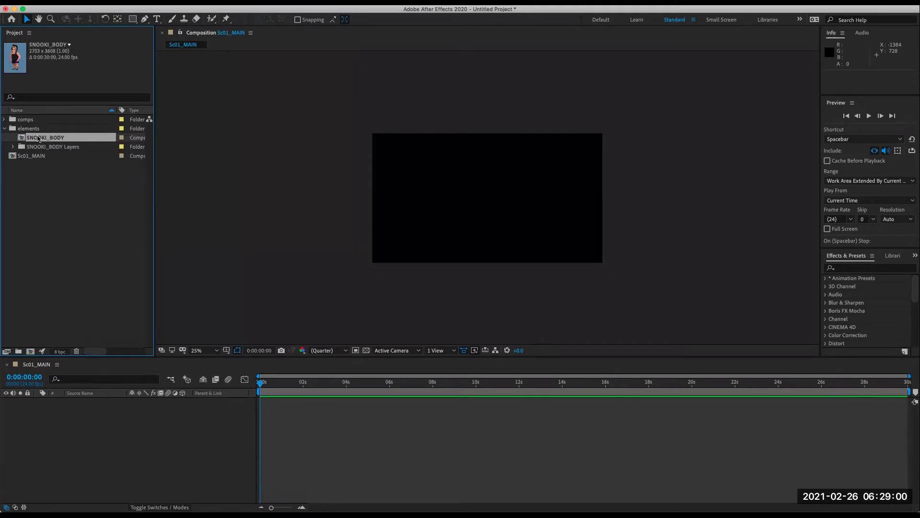
left_click(22, 148)
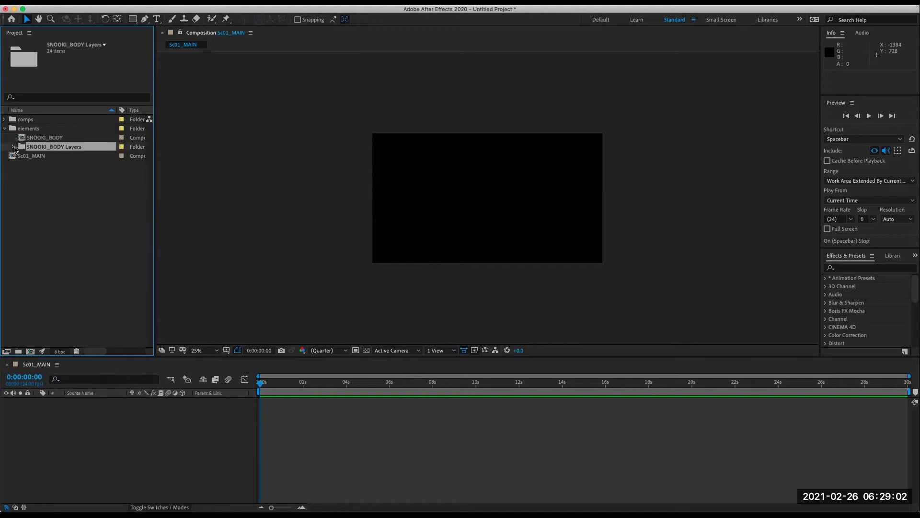
left_click(13, 148)
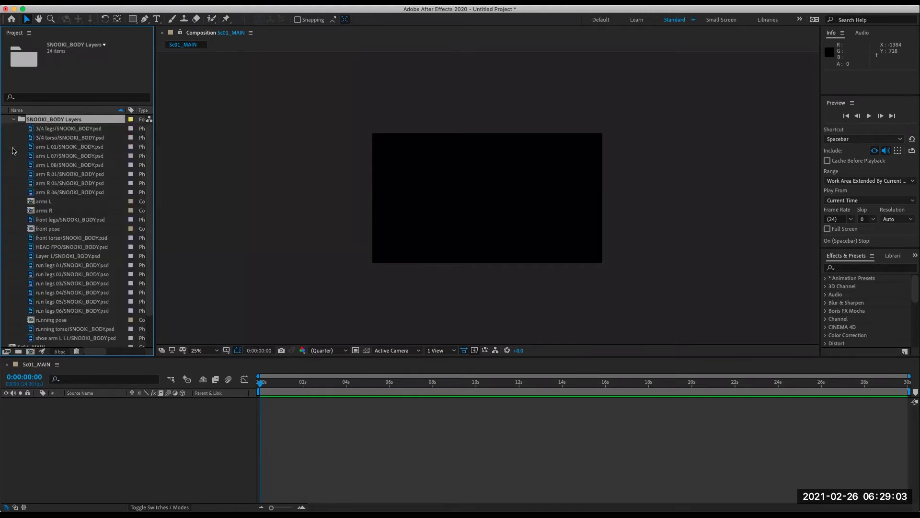
left_click(13, 120)
left_click(34, 139)
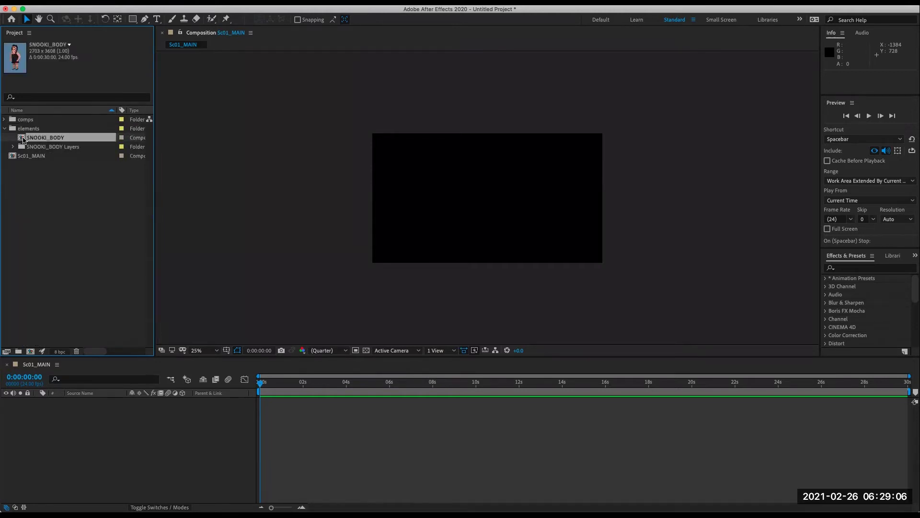
left_click_drag(21, 139, 22, 120)
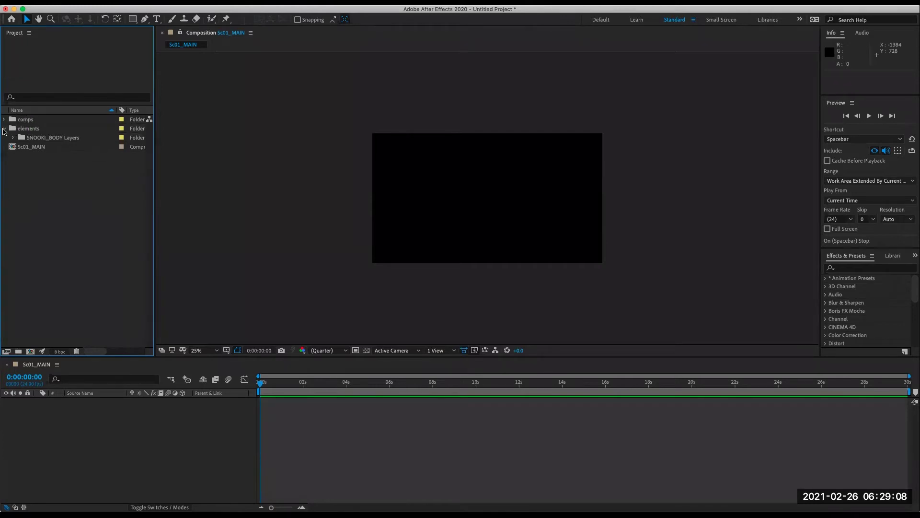
left_click(4, 128)
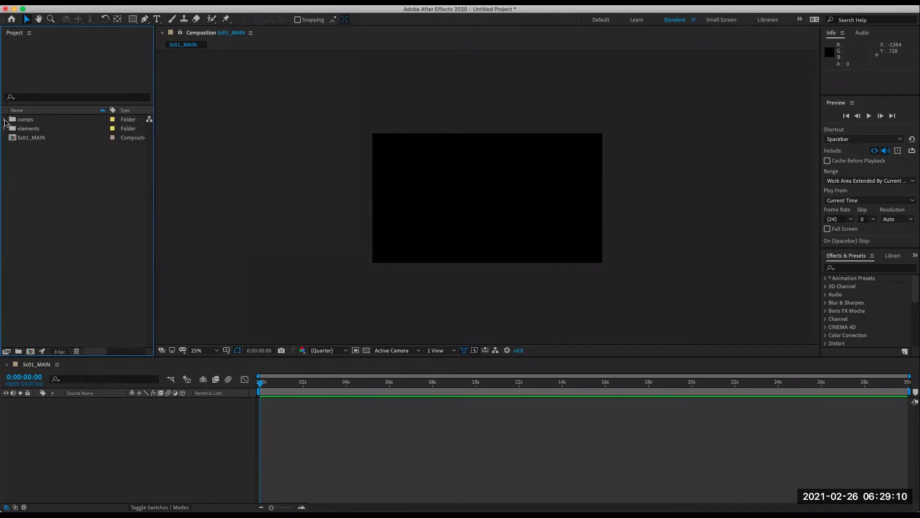
left_click(4, 120)
left_click_drag(39, 129, 59, 427)
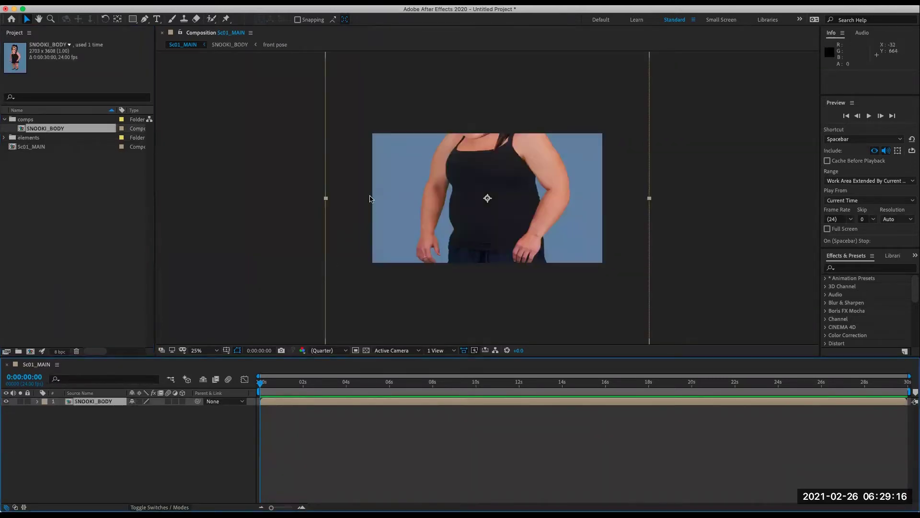
Reveal SNOOKI_BODY's Transform properties, zoom the viewer to 50%, and trial positions, resetting Scale to 100%.
left_click(37, 403)
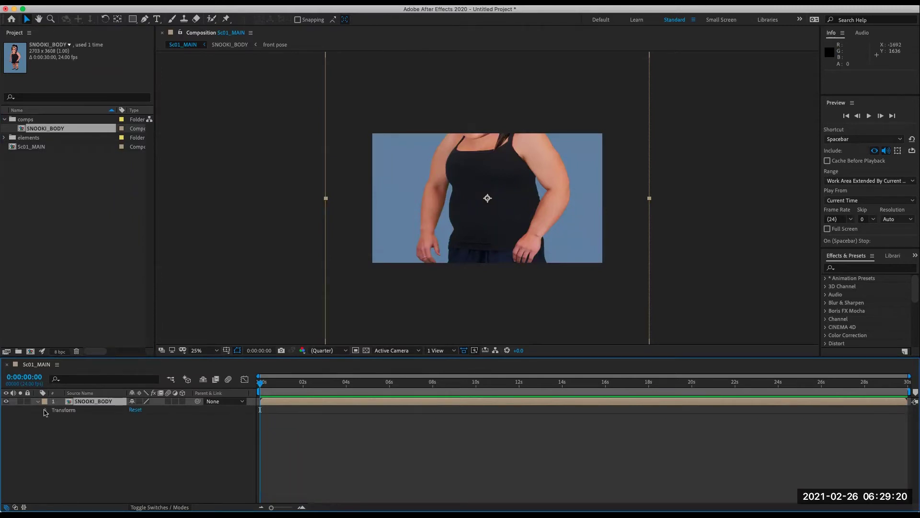
left_click(46, 411)
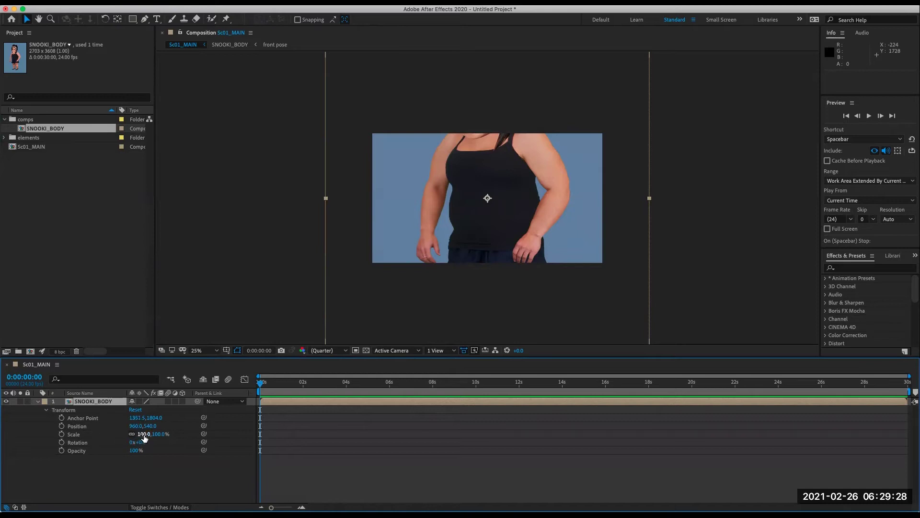
left_click_drag(515, 199, 513, 262)
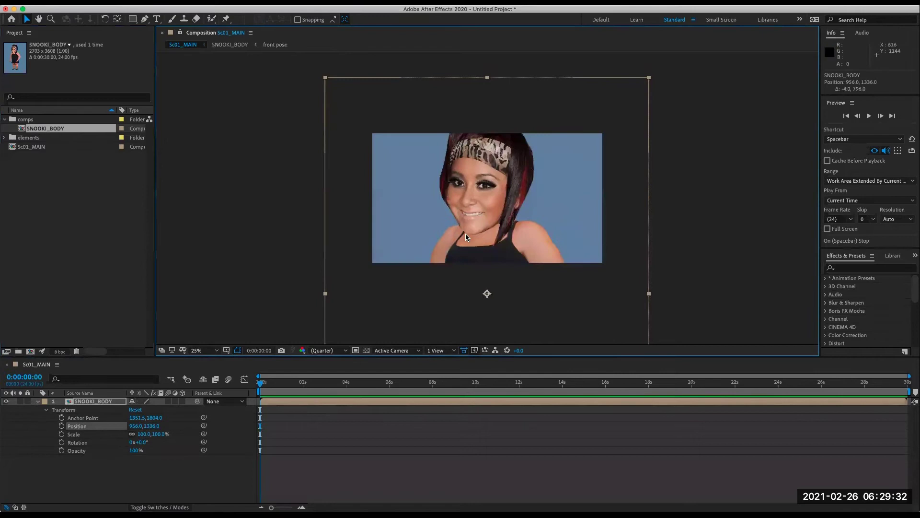
key("period")
key("period")
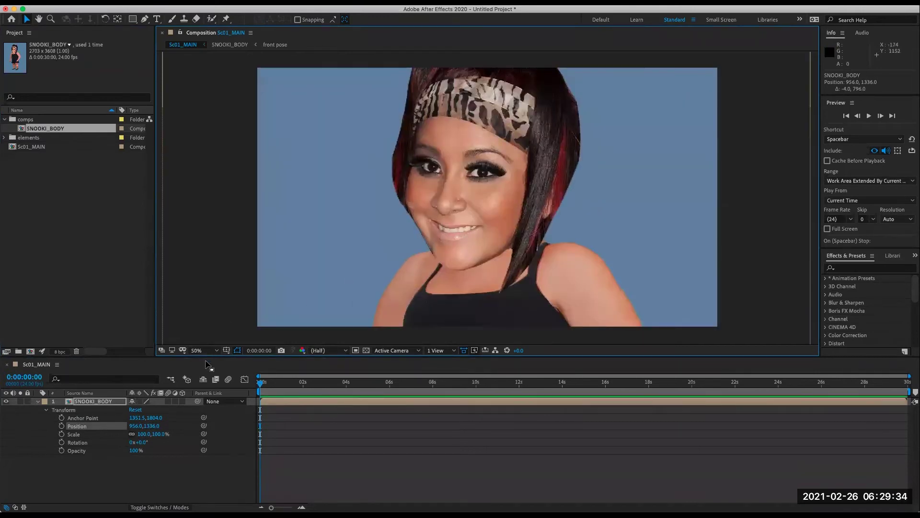
left_click_drag(142, 435, 192, 427)
left_click_drag(430, 116, 502, 152)
left_click(143, 434)
type("100")
key("Return")
left_click_drag(538, 205, 533, 107)
left_click_drag(482, 191, 485, 234)
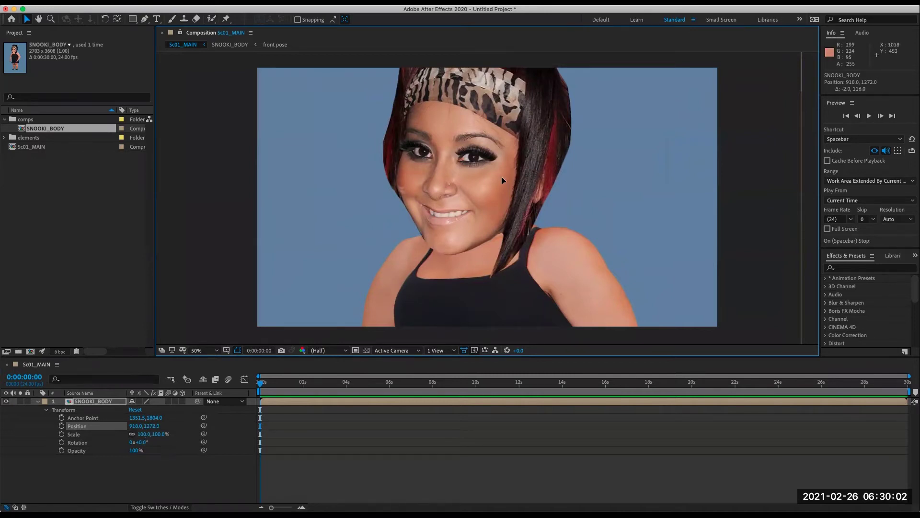
Scale SNOOKI_BODY down to 27% and centre the whole figure in the frame.
left_click_drag(487, 245, 510, 148)
left_click_drag(508, 246, 481, 141)
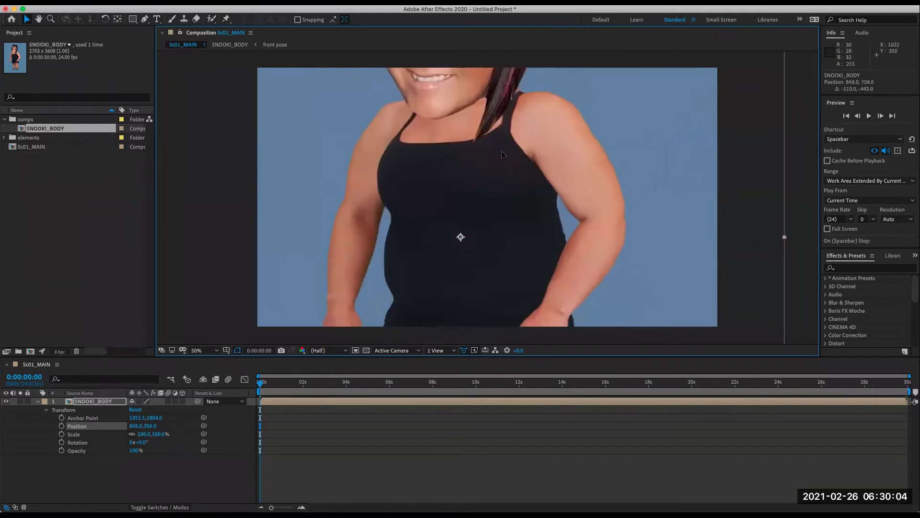
mouse_move(505, 249)
left_mouse_down()
mouse_move(489, 120)
mouse_move(502, 257)
left_mouse_up()
left_click_drag(146, 435, 122, 438)
left_click_drag(483, 279, 501, 242)
left_click_drag(146, 437, 137, 434)
left_click_drag(455, 247, 467, 226)
left_click(144, 478)
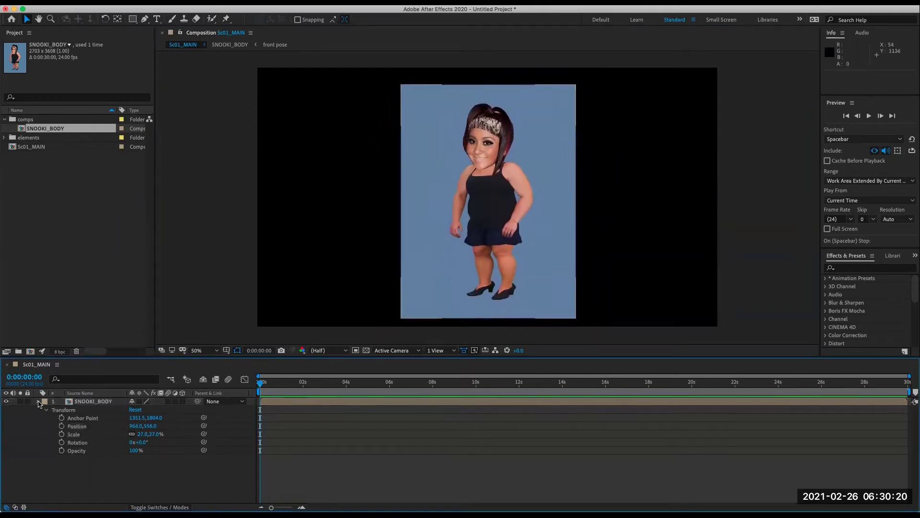
Select the elements folder and import SC01_nyc.jpg into it with Cmd+I.
left_click(39, 403)
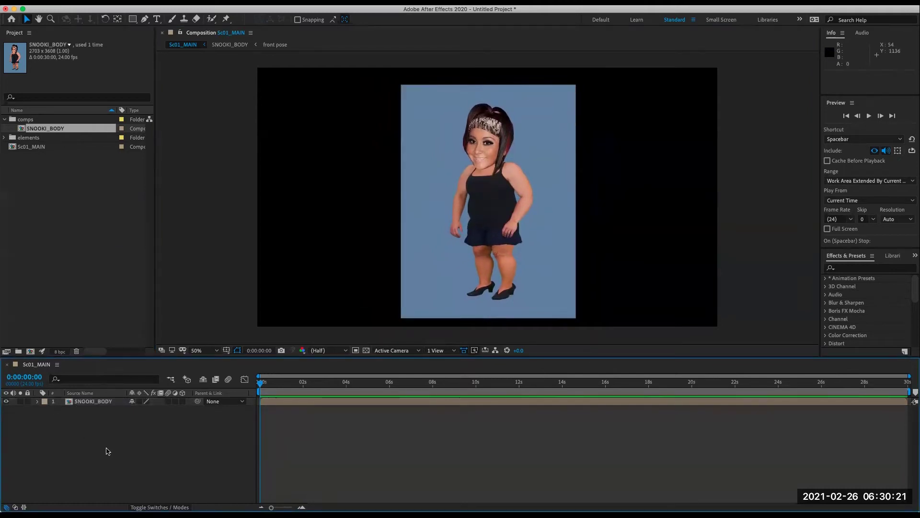
left_click(26, 138)
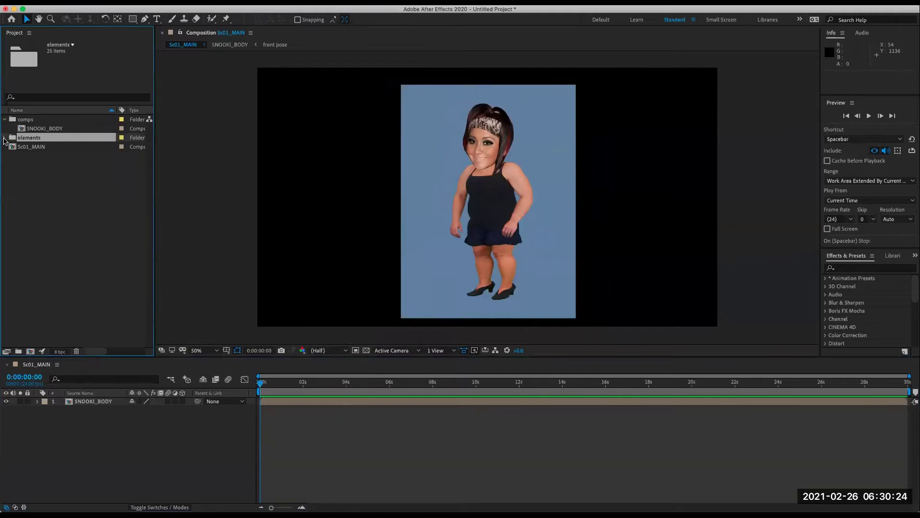
left_click(5, 139)
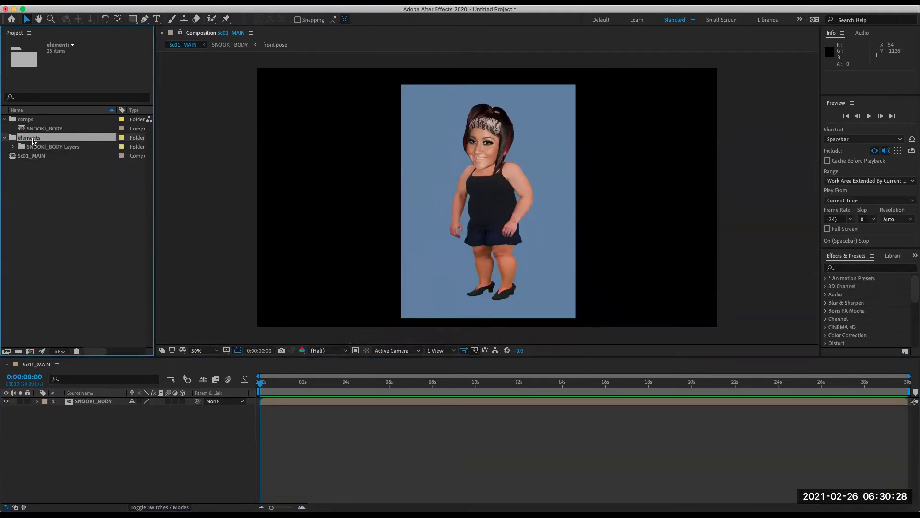
key("super+i")
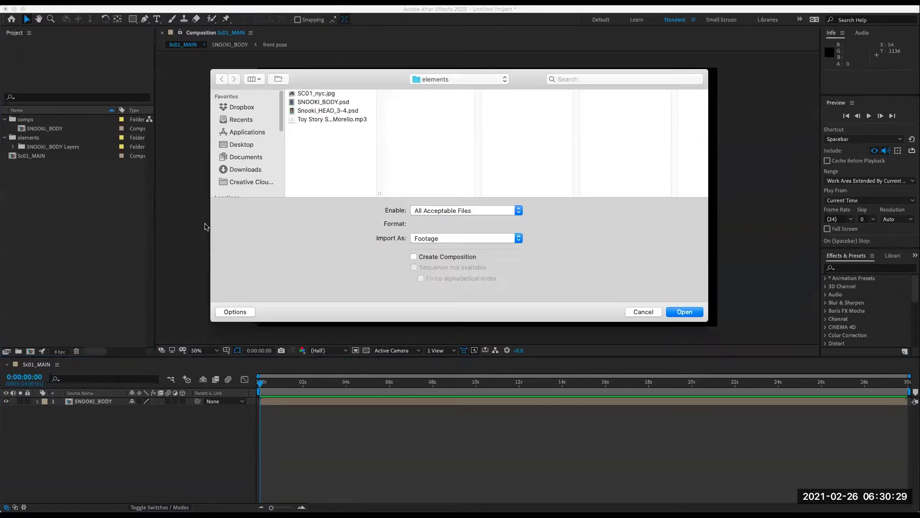
left_click(334, 95)
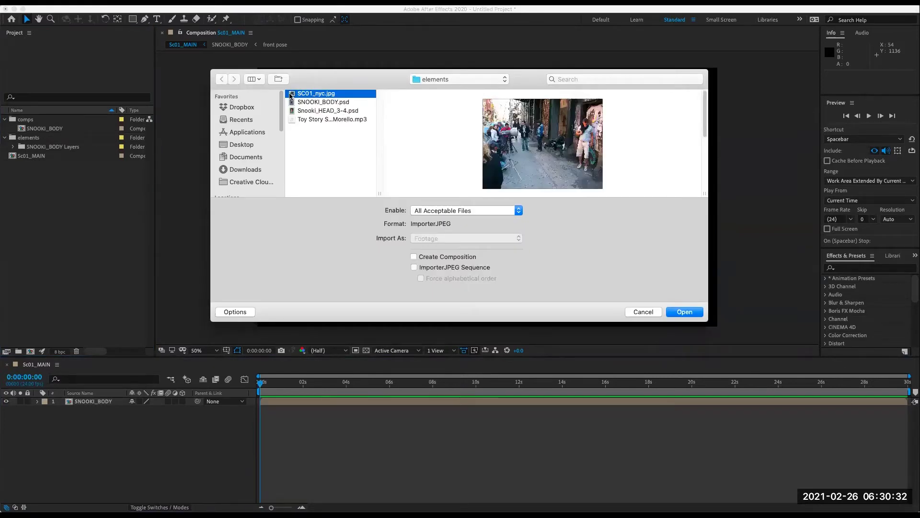
left_click(685, 312)
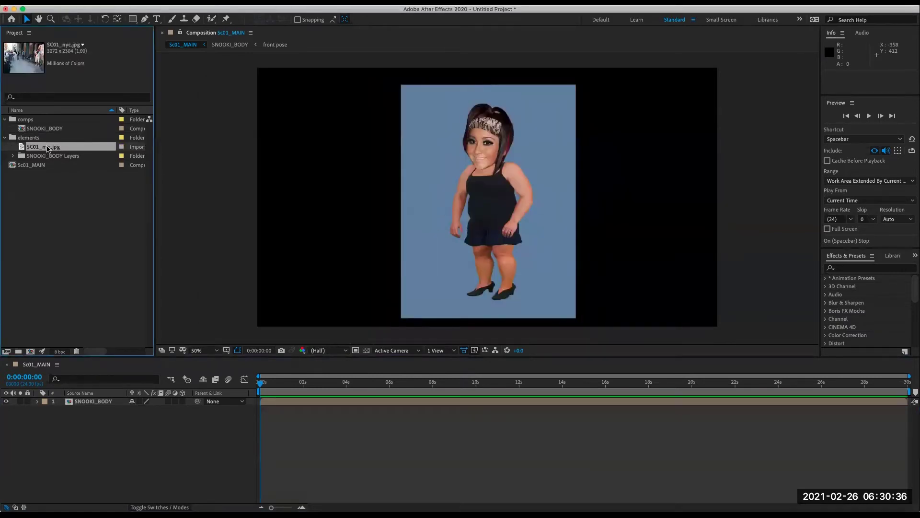
Add SC01_nyc.jpg beneath SNOOKI_BODY, scale it to 64%, and nudge it to position 956,520.
left_click_drag(47, 149, 72, 421)
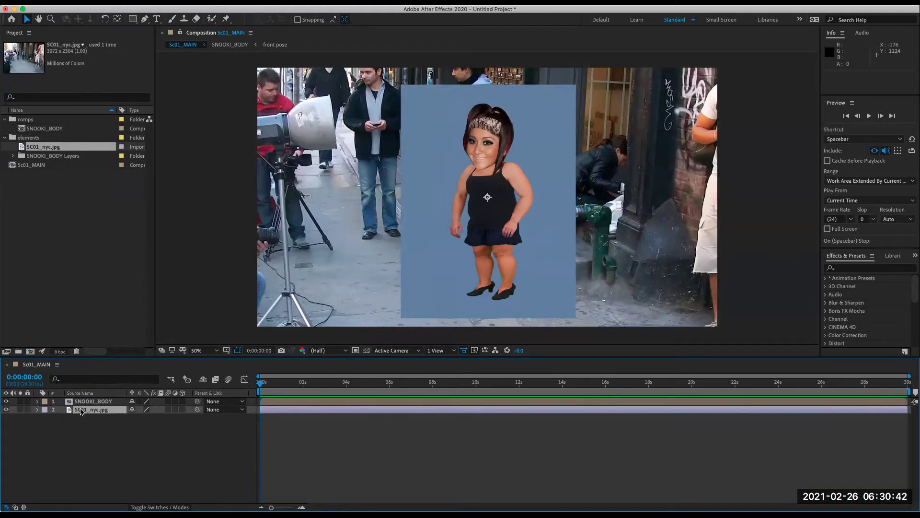
left_click(37, 410)
left_click(47, 419)
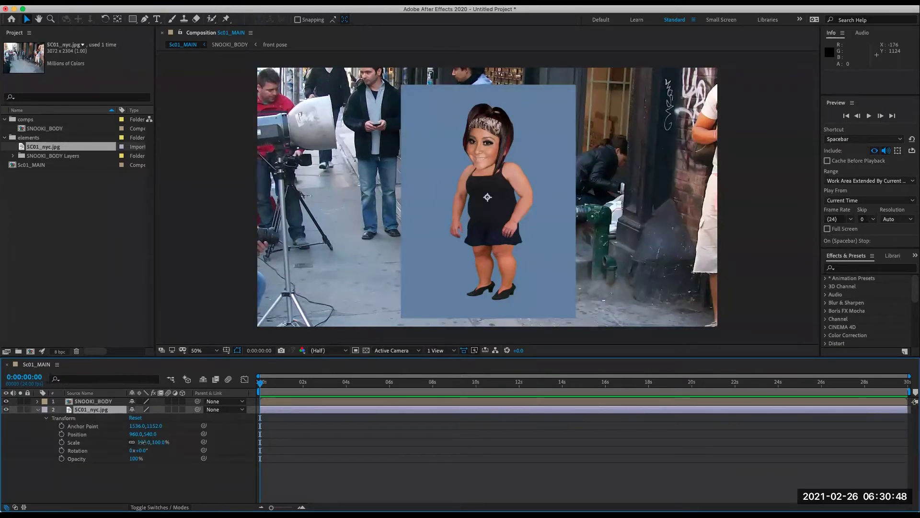
left_click_drag(142, 442, 129, 446)
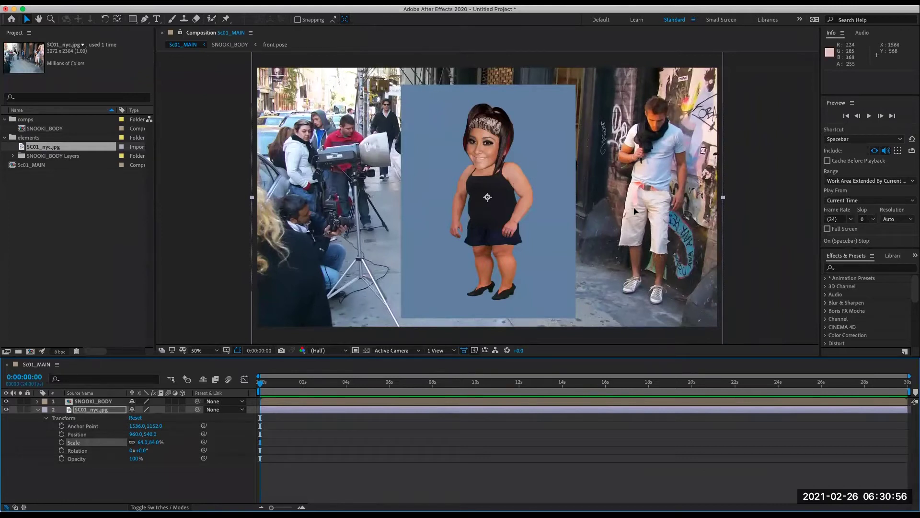
left_click_drag(634, 210, 633, 206)
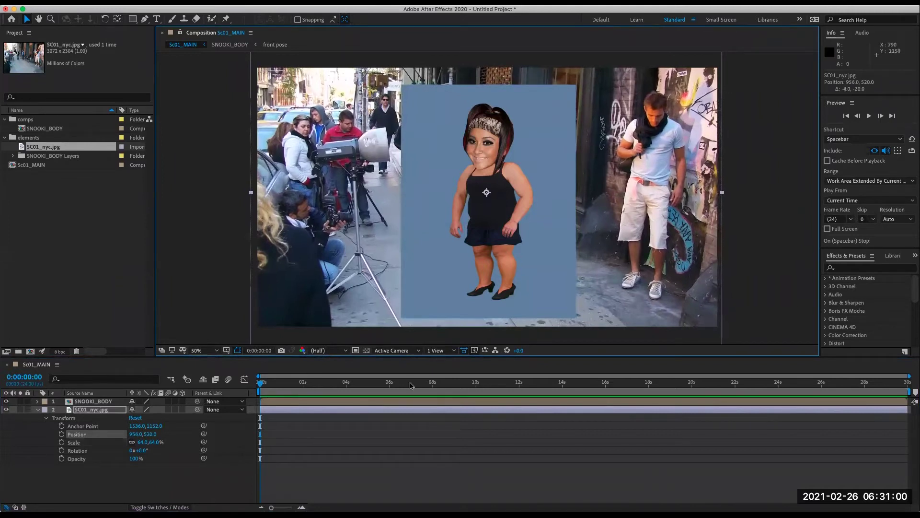
left_click(38, 409)
left_click(67, 415)
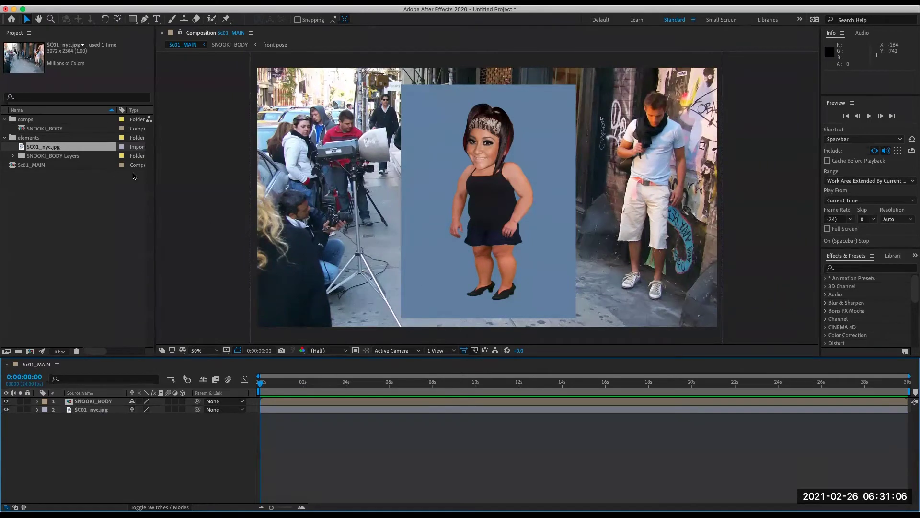
left_click(79, 244)
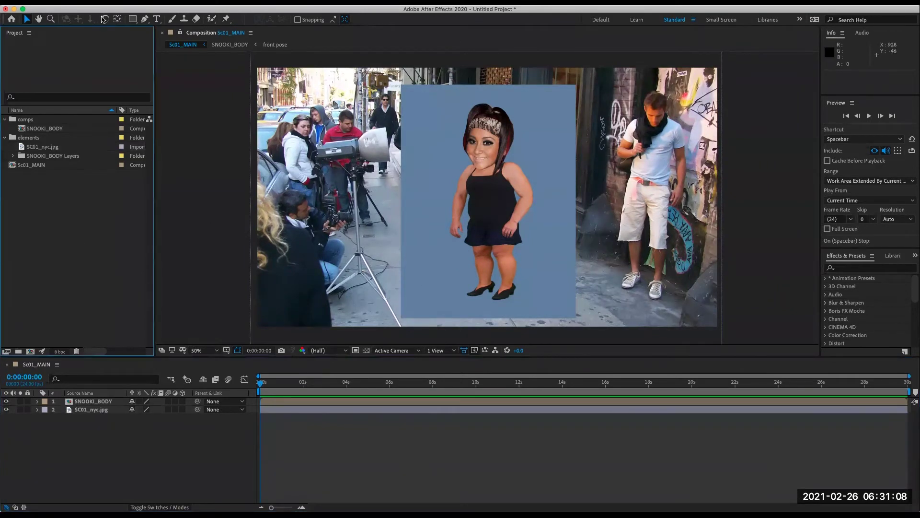
left_click(88, 10)
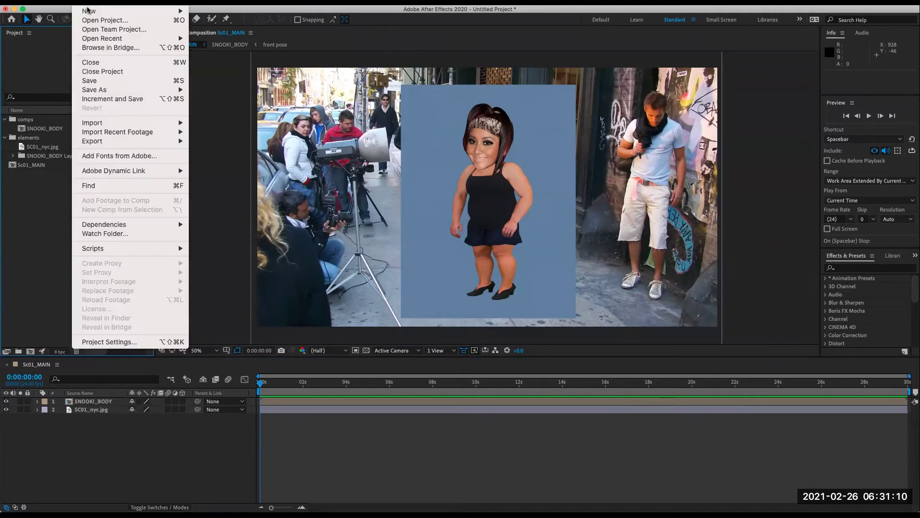
mouse_move(115, 88)
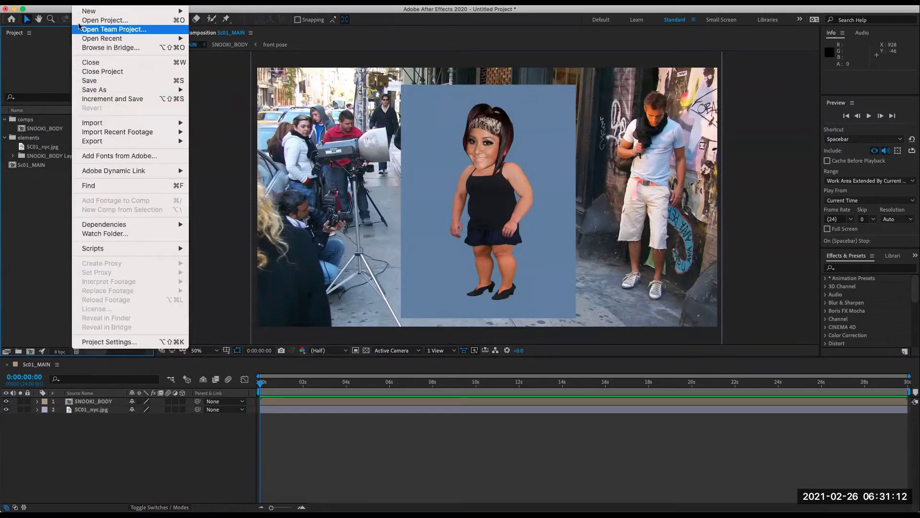
mouse_move(48, 4)
mouse_move(72, 25)
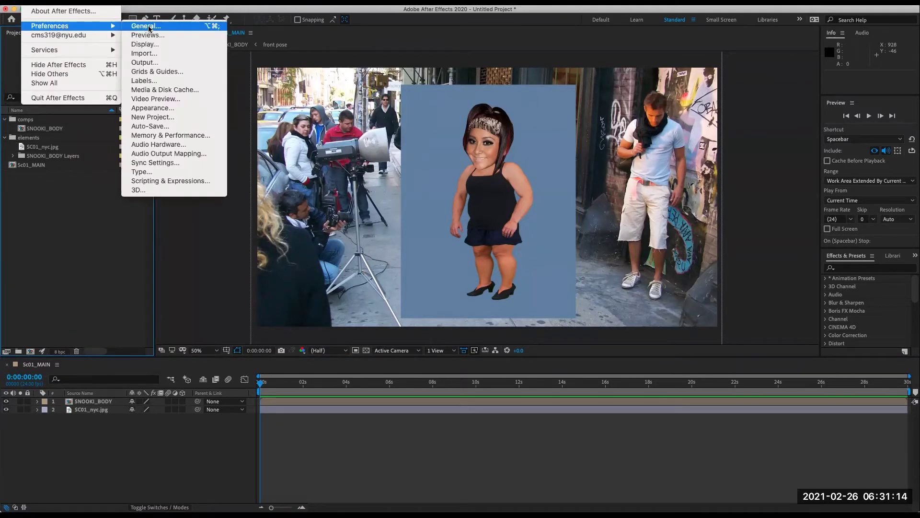
left_click(149, 29)
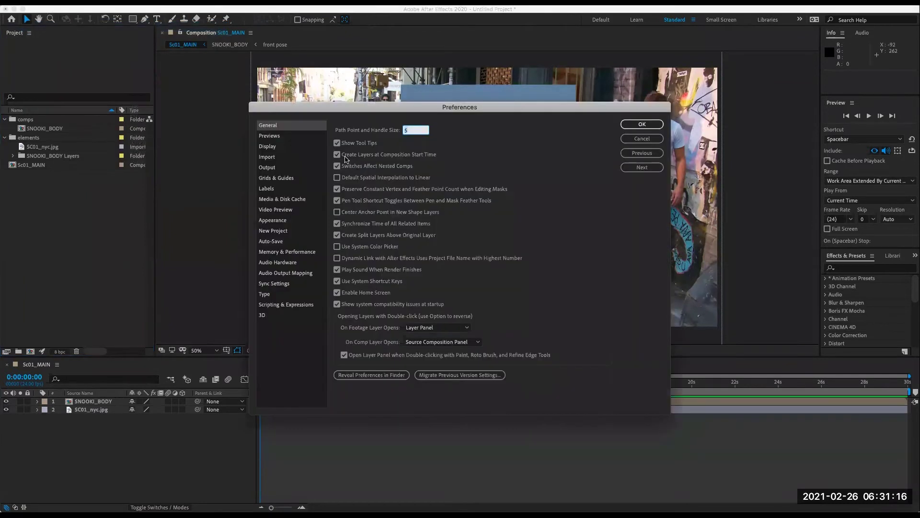
left_click_drag(346, 112, 329, 95)
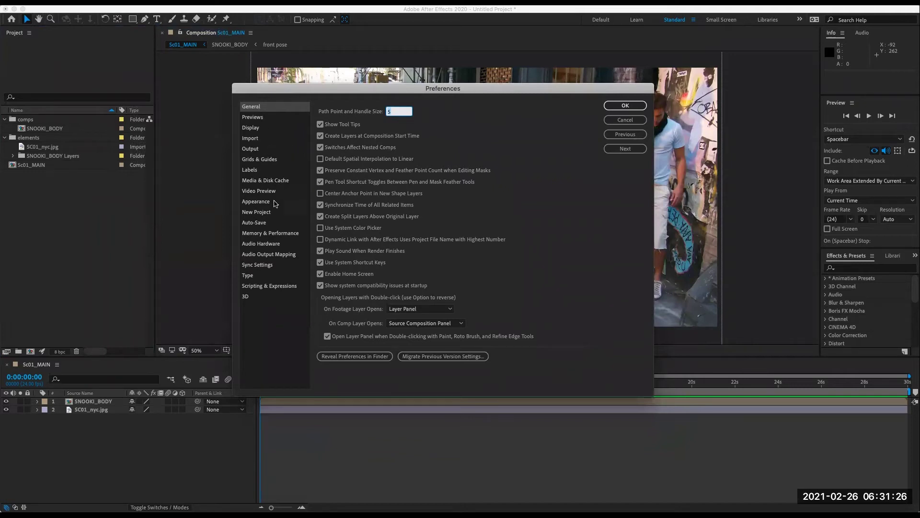
left_click(271, 223)
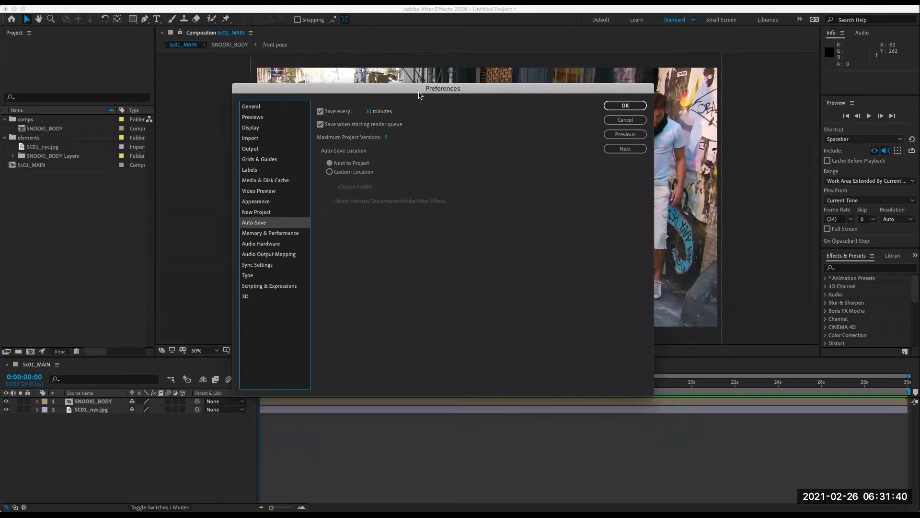
left_click_drag(418, 91, 415, 95)
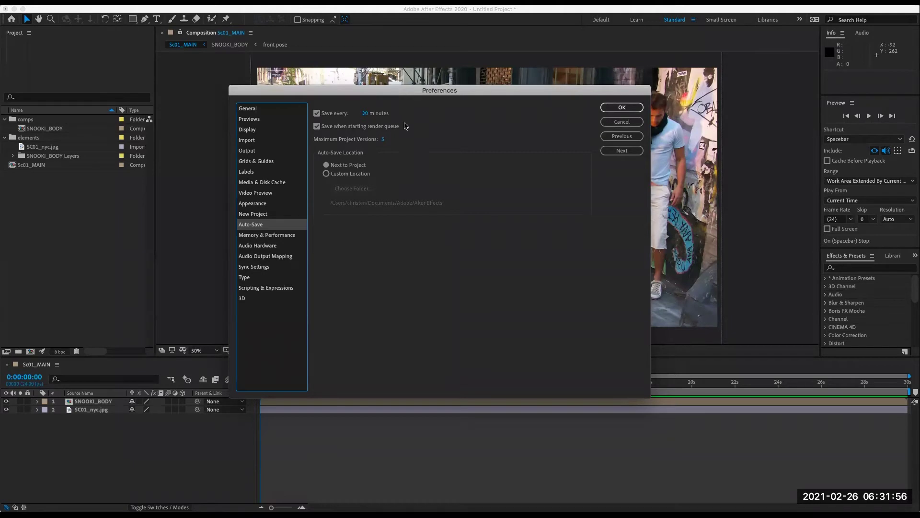
left_click(621, 108)
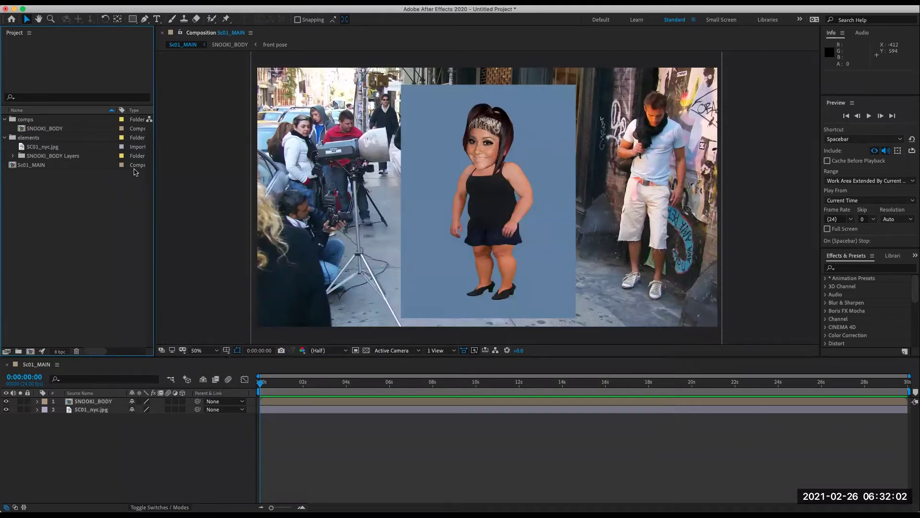
Start File > Save As and browse to Intro to Anim > 05 Digi Puppet > Scene 1 Snookie > projects.
left_click(71, 8)
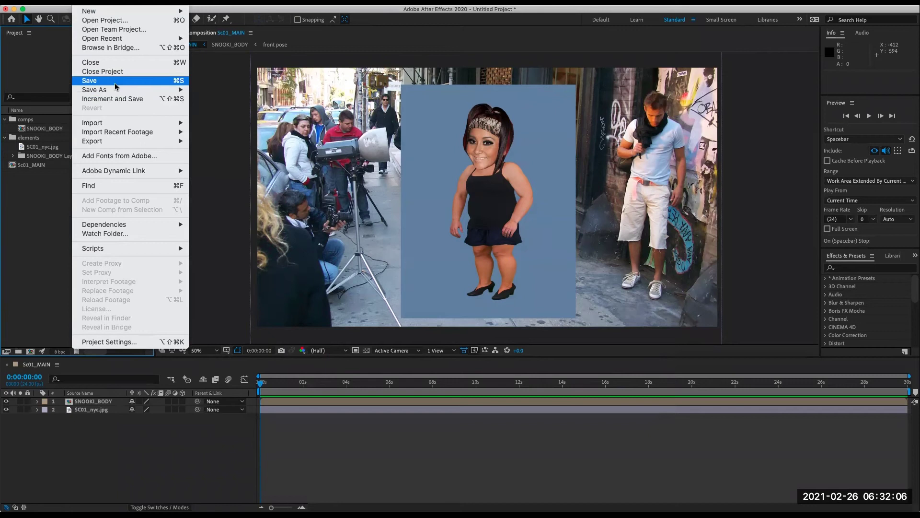
mouse_move(124, 92)
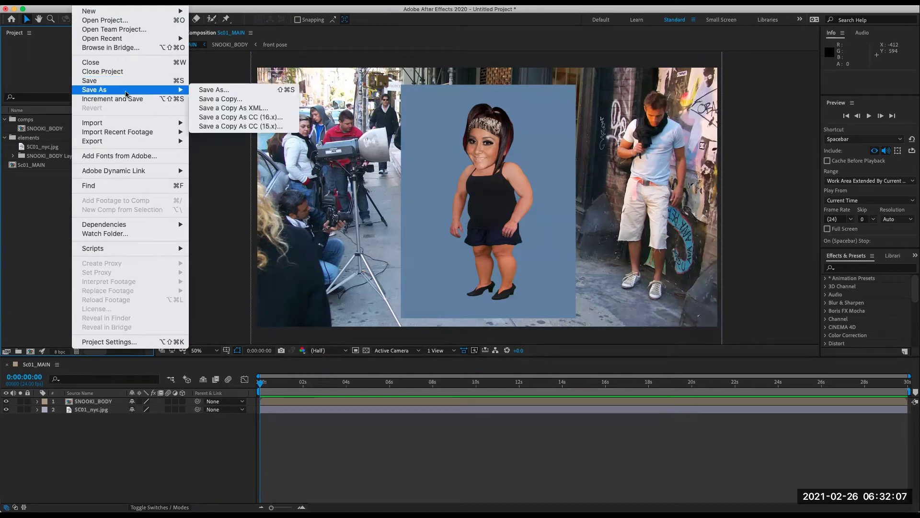
left_click(231, 92)
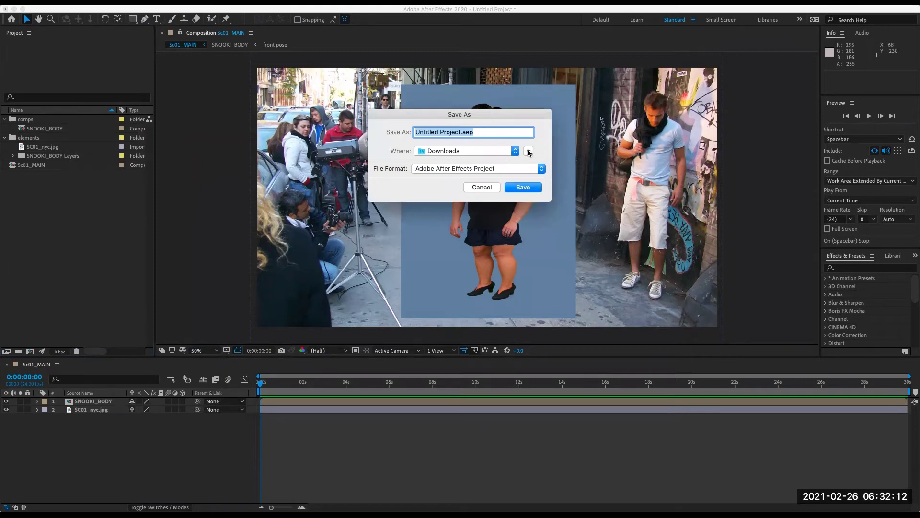
left_click(529, 151)
left_click_drag(540, 116, 516, 111)
left_click(264, 264)
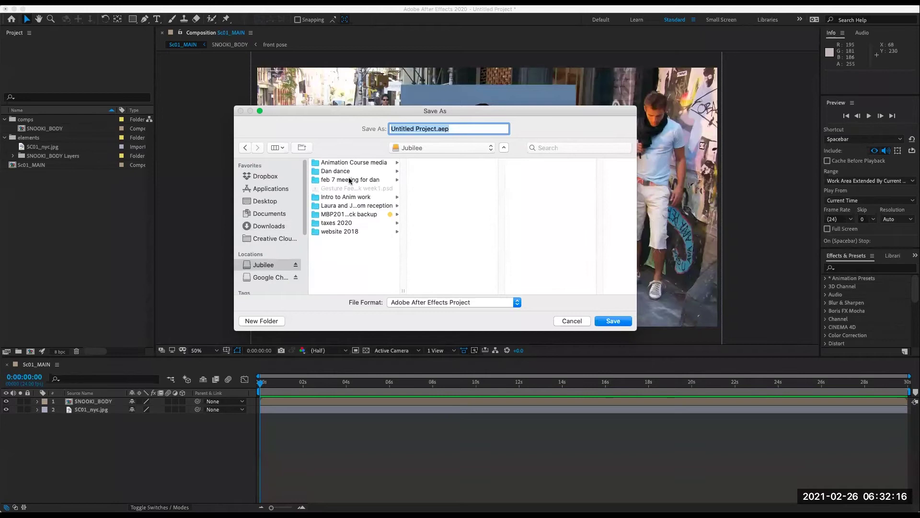
left_click(358, 198)
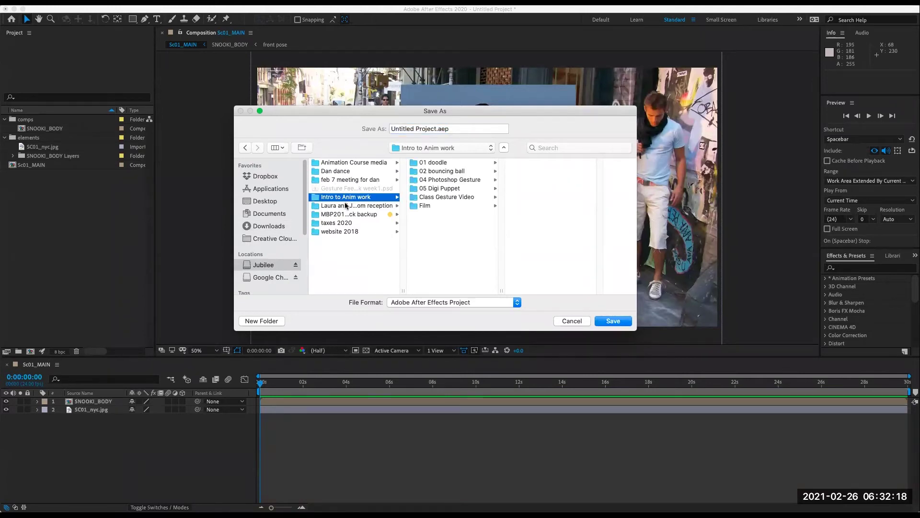
left_click(443, 189)
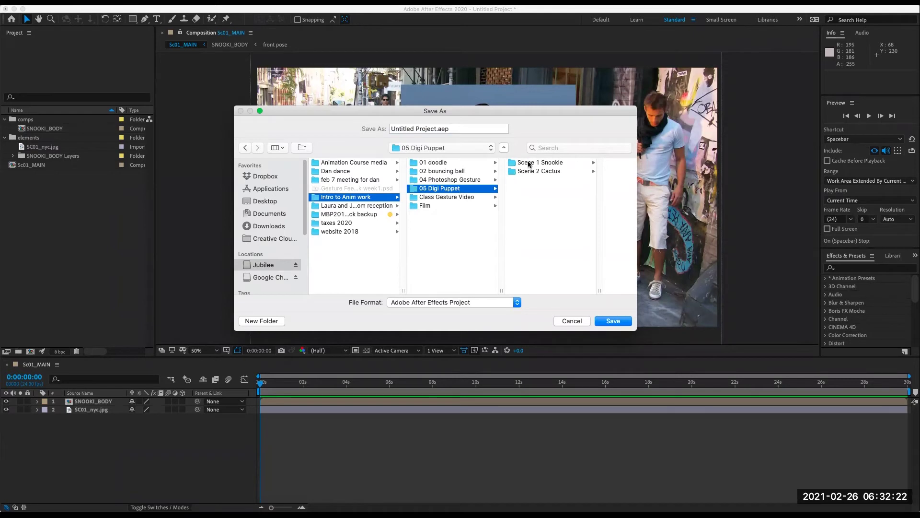
left_click(529, 163)
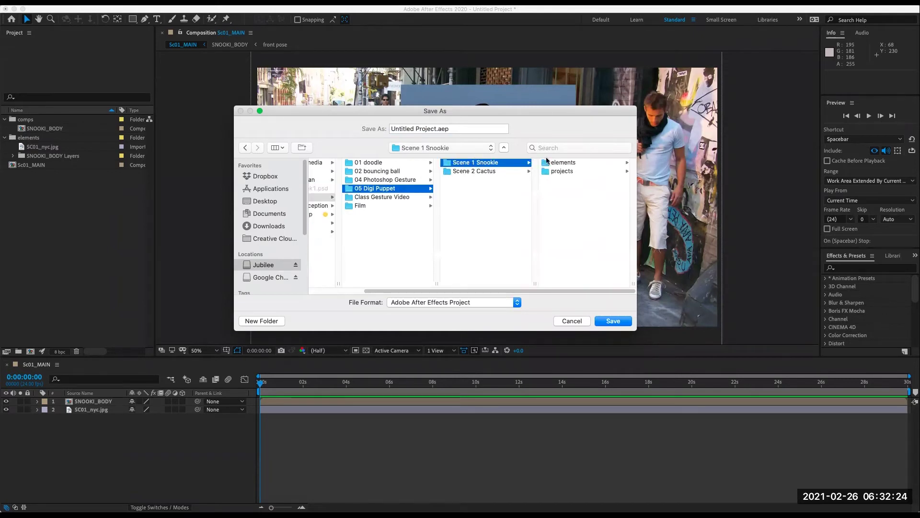
left_click(563, 171)
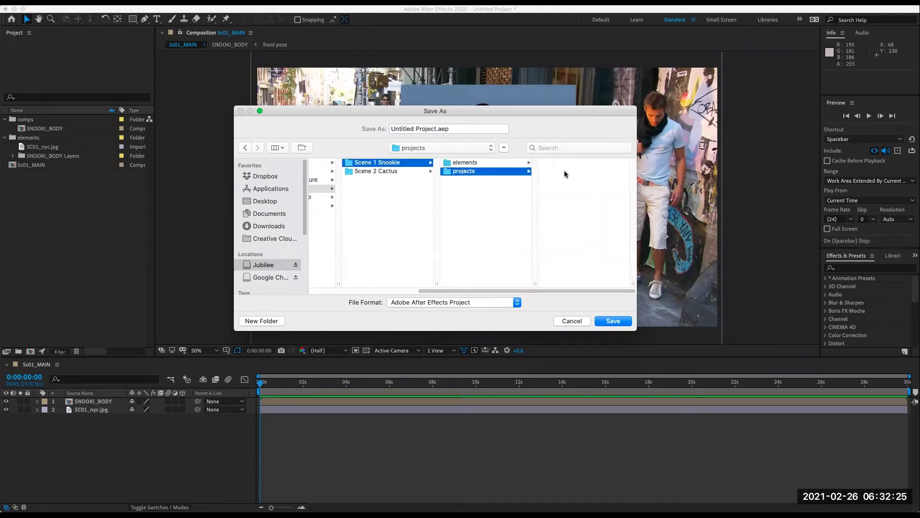
Save the project as Sc01_Snooki_v1.aep, then open the SNOOKI_BODY composition.
left_click(416, 133)
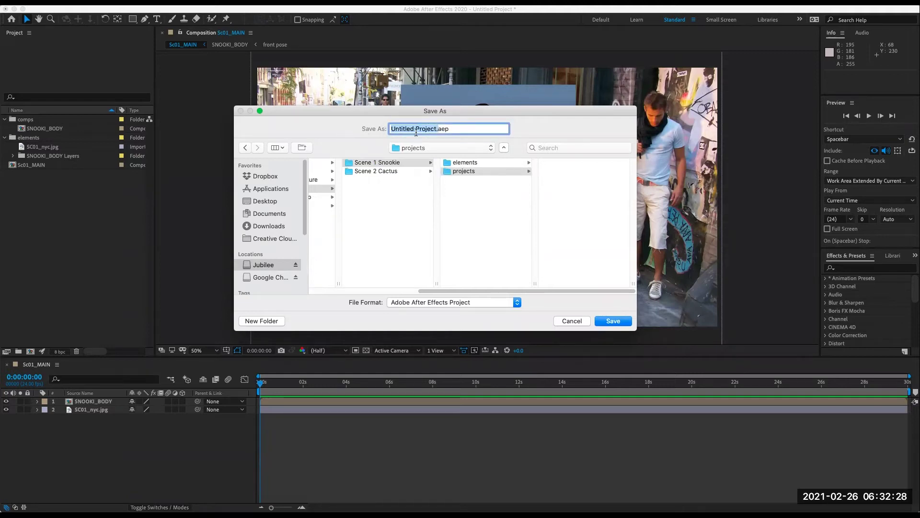
left_click(431, 128)
left_click_drag(437, 128, 319, 129)
type("Sc")
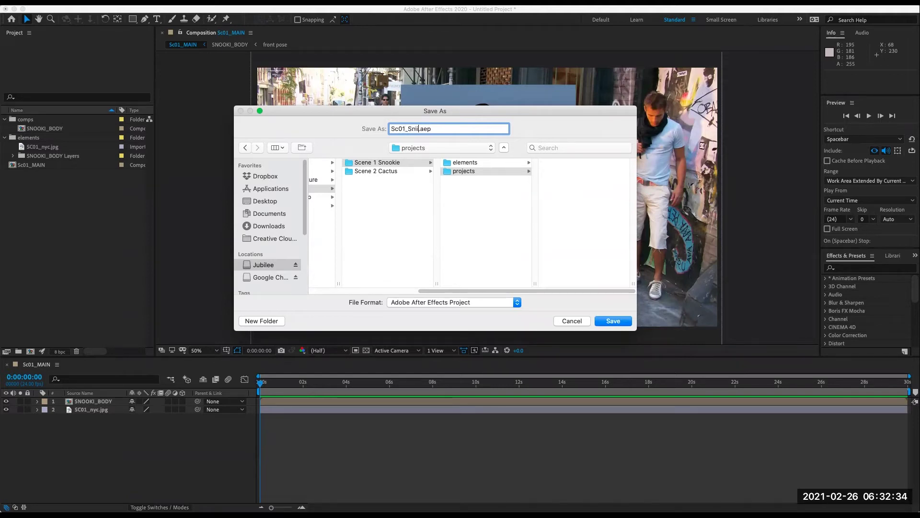
type("01_Sni")
key("BackSpace")
type("ooki_v1")
key("Tab")
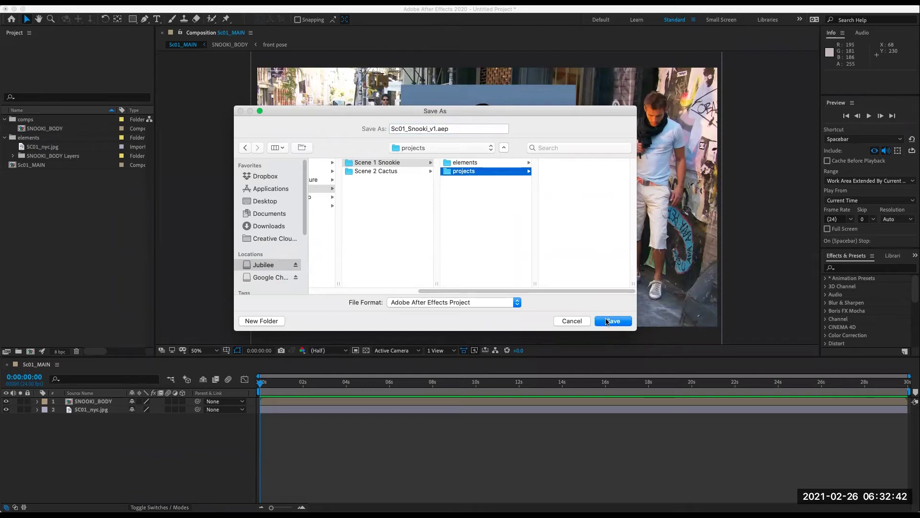
left_click(607, 321)
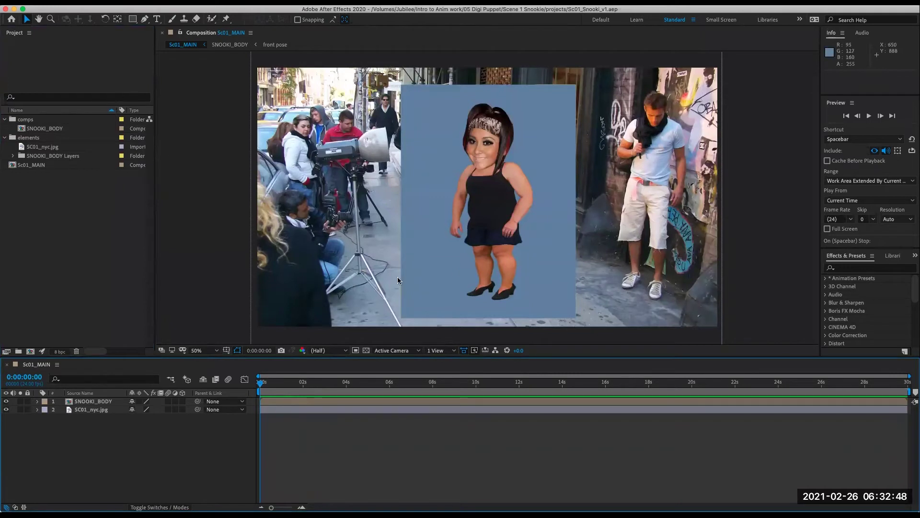
double_click(80, 404)
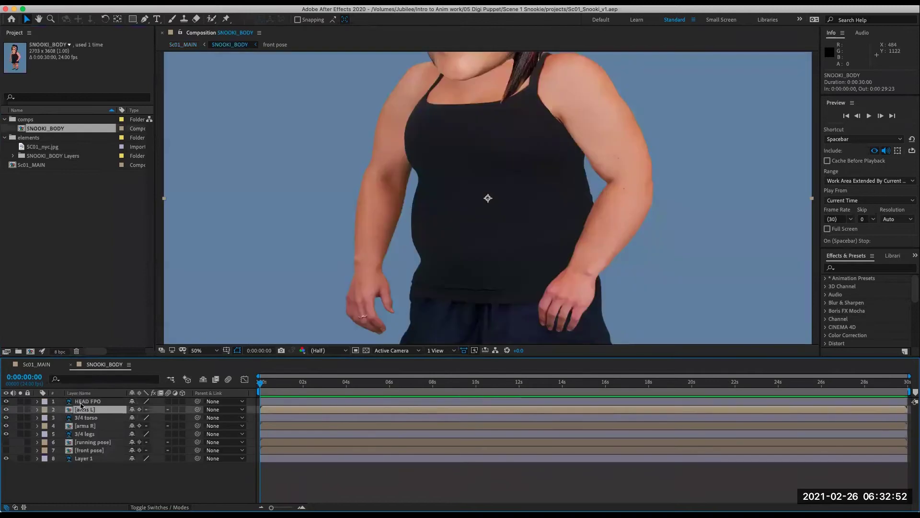
Drag the viewer/timeline divider upward to enlarge the layer list, then select the HEAD FPO layer.
scroll(442, 249, "up", 2)
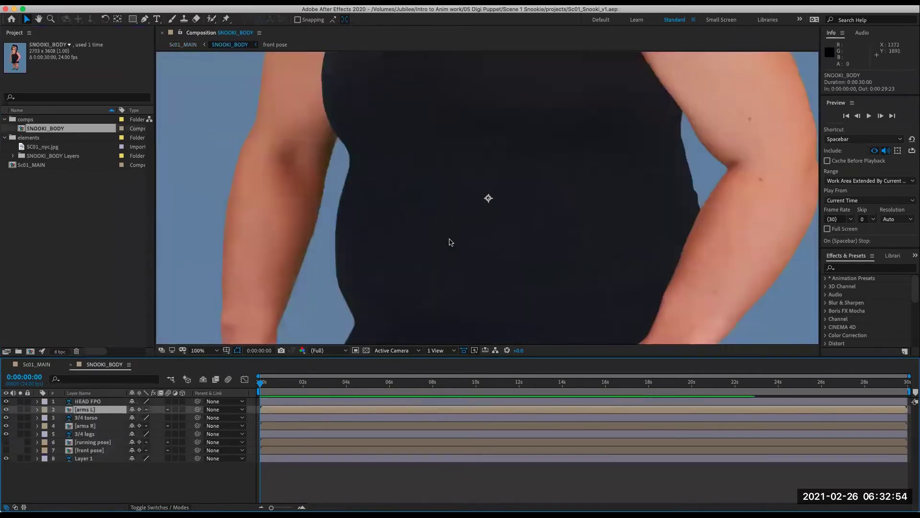
scroll(446, 245, "down", 6)
scroll(449, 242, "up", 1)
scroll(450, 243, "down", 1)
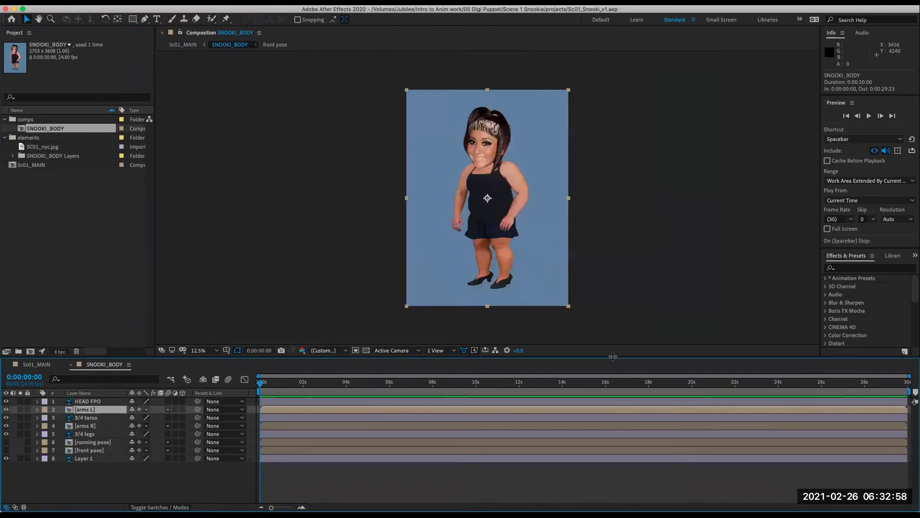
left_click_drag(614, 357, 617, 317)
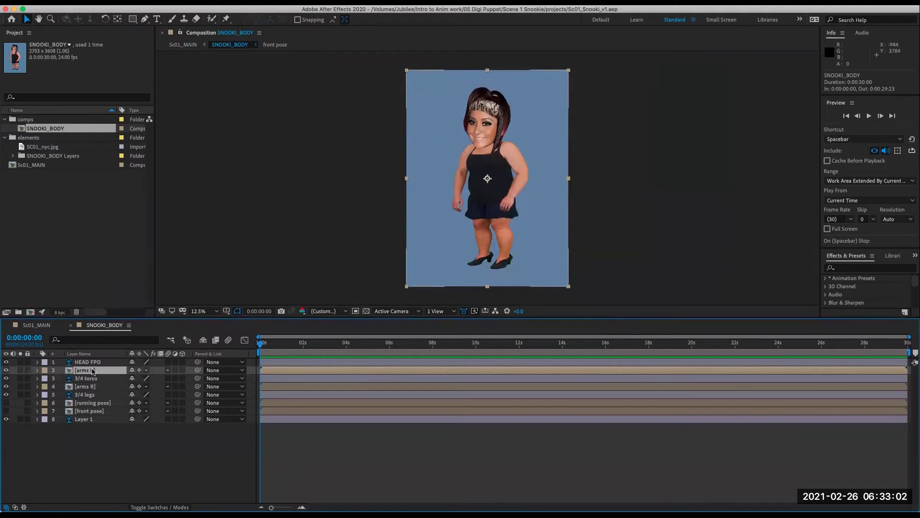
left_click(87, 467)
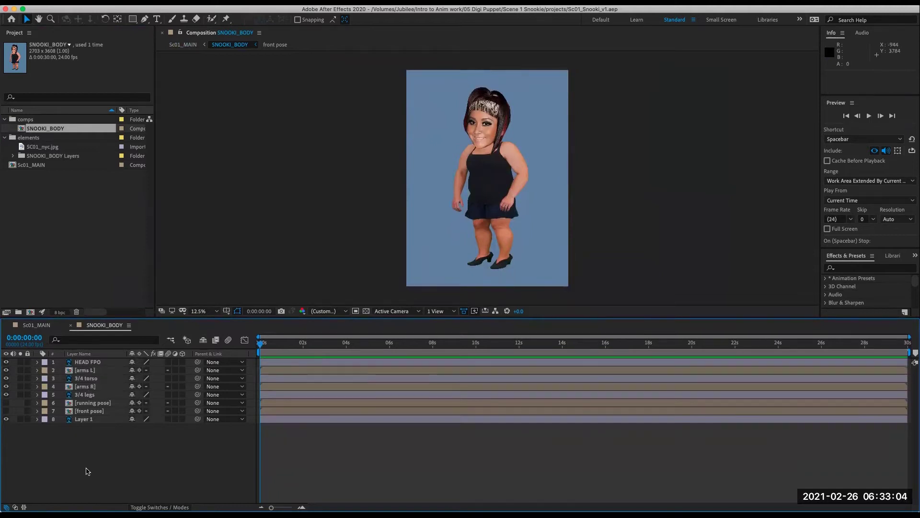
left_click(99, 363)
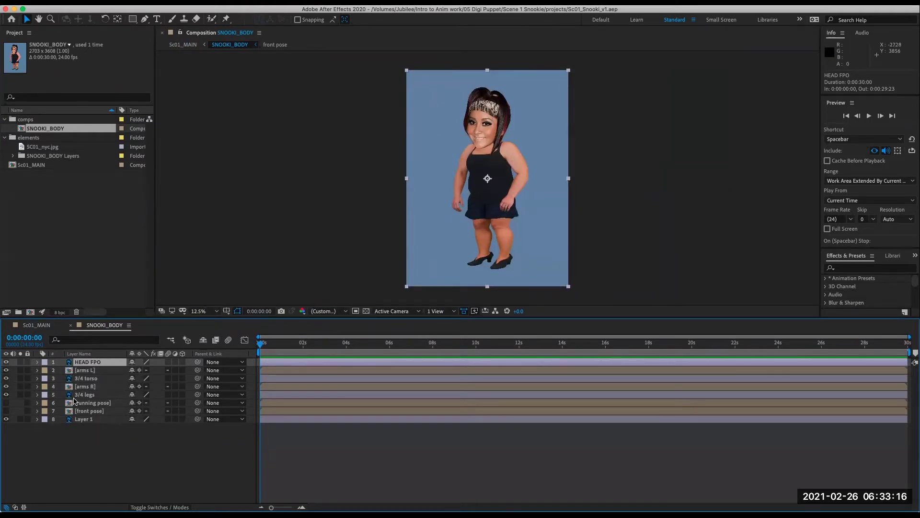
Solo HEAD FPO and use the Pan Behind tool to move its anchor to the chin.
left_click(21, 363)
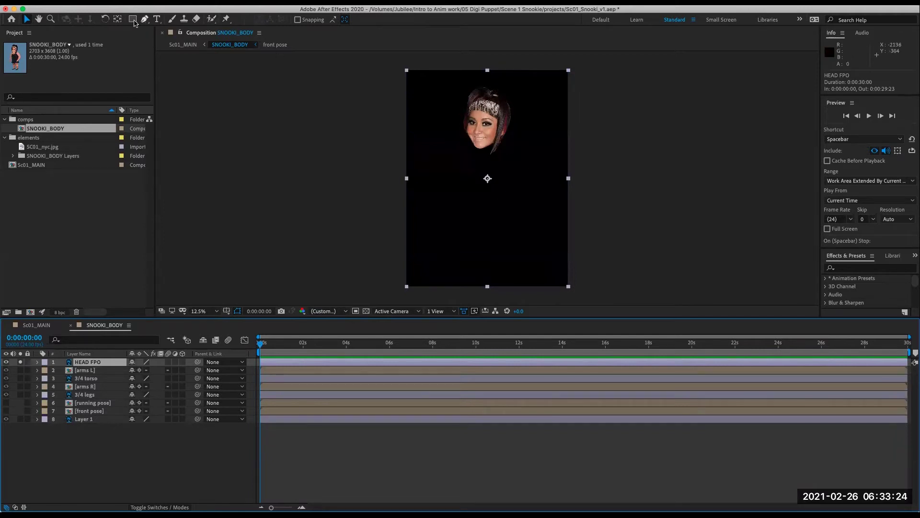
left_click(118, 20)
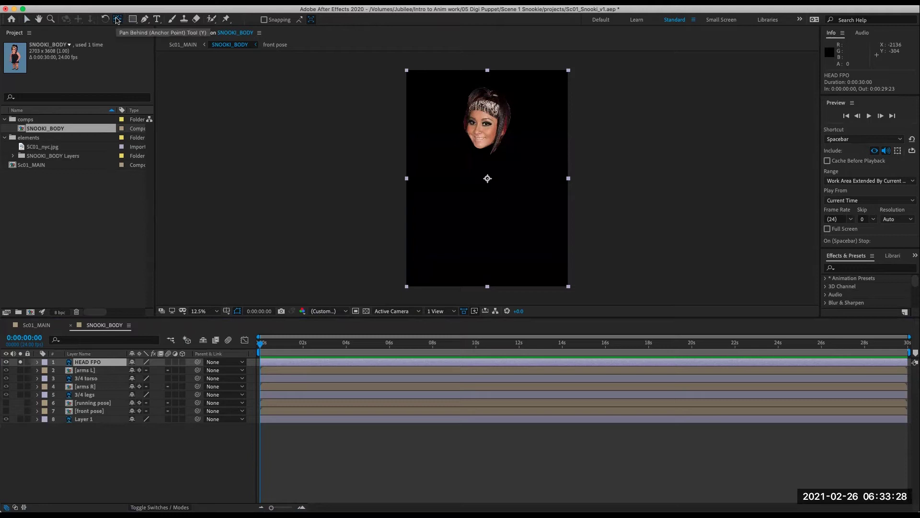
left_click_drag(487, 178, 491, 140)
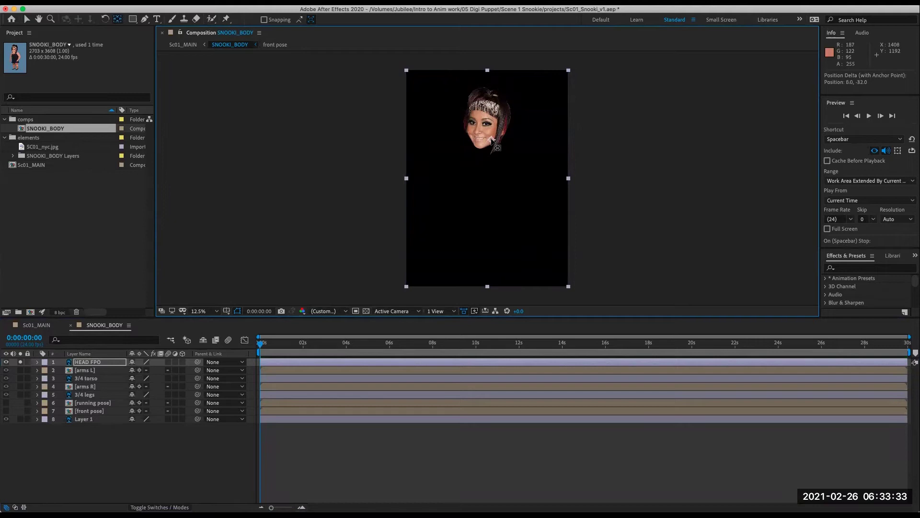
left_click(20, 362)
Solo [arms L] and move its anchor point up to the shoulder.
left_click(20, 370)
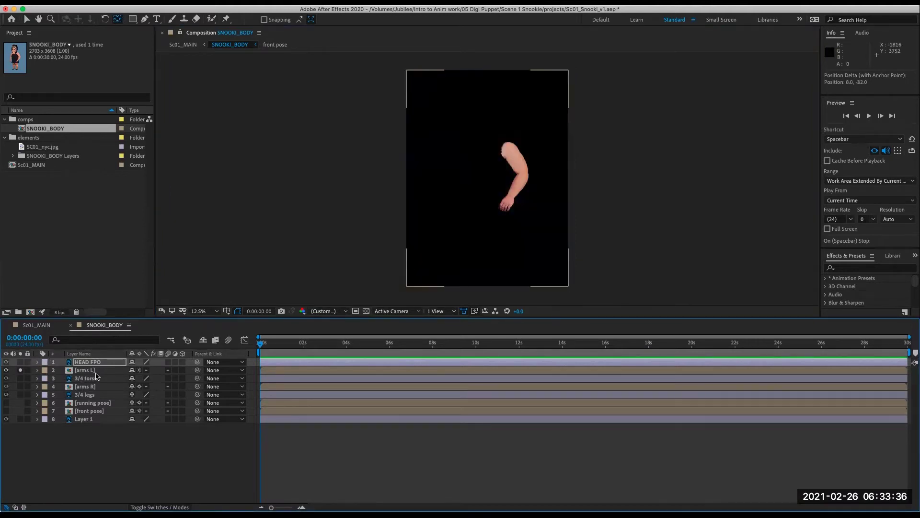
left_click(97, 372)
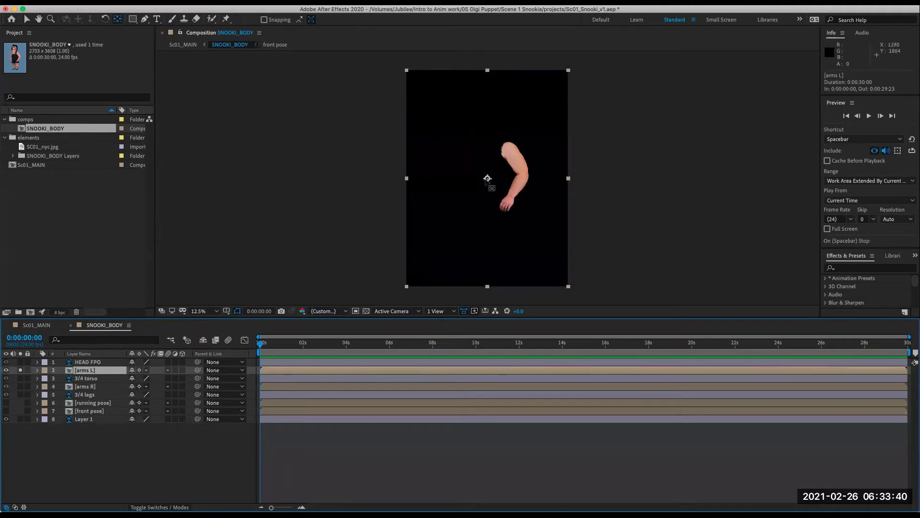
left_click_drag(487, 178, 508, 148)
left_click(20, 370)
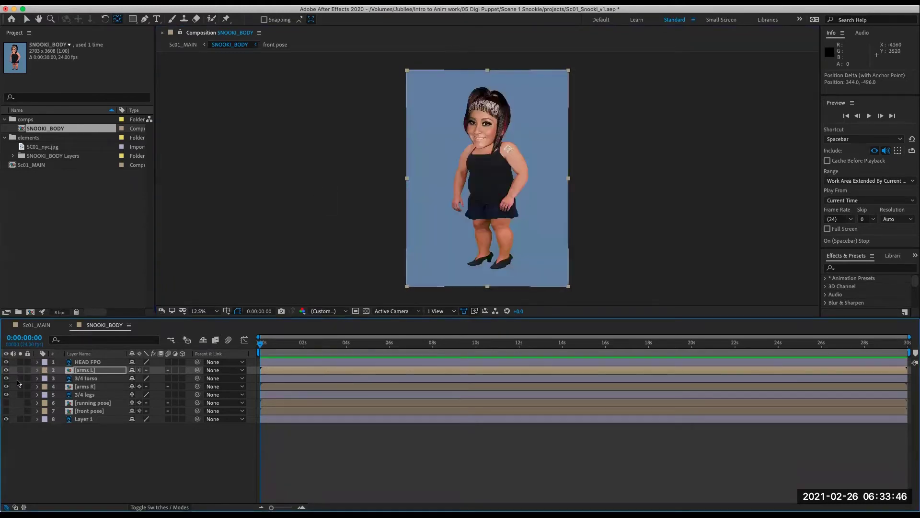
Solo the 3/4 torso and nudge its anchor point down just below the torso's middle, checking against the transparency grid.
left_click(20, 378)
left_click(108, 378)
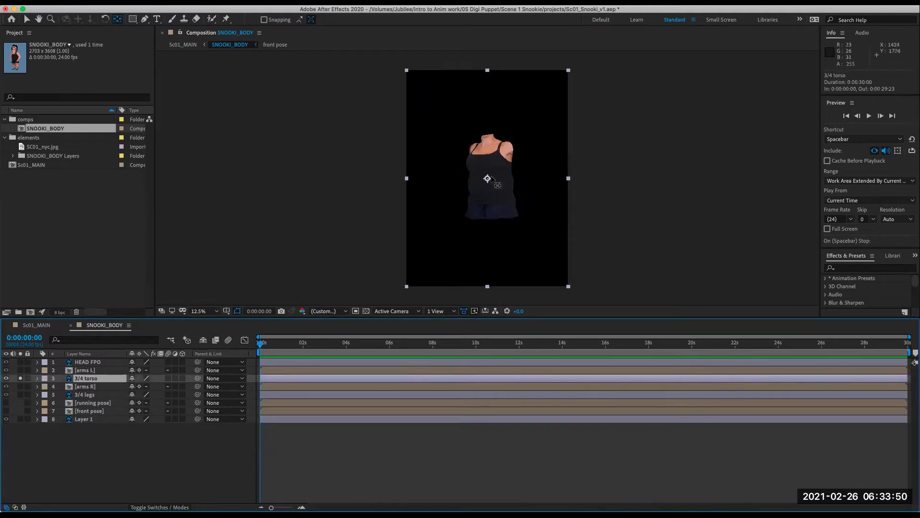
left_click_drag(487, 178, 489, 187)
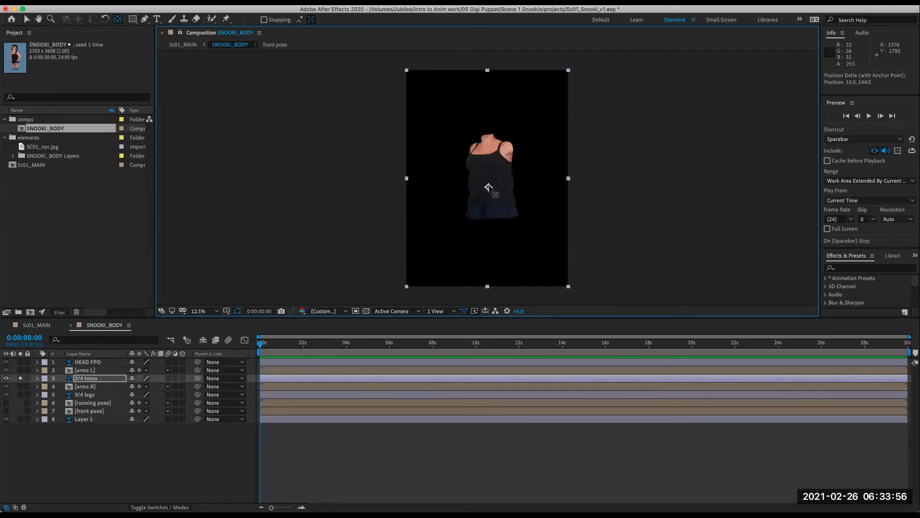
left_click_drag(488, 187, 488, 188)
left_click_drag(489, 188, 489, 189)
left_click(366, 311)
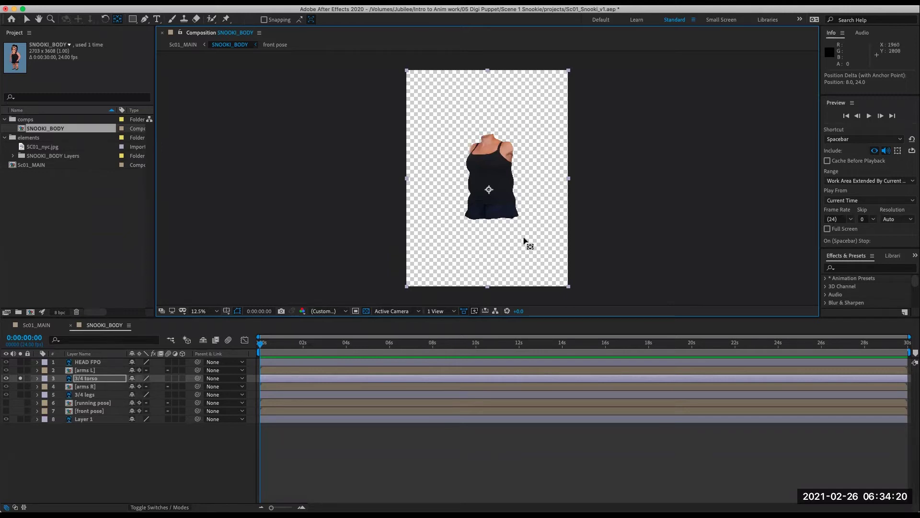
left_click(368, 312)
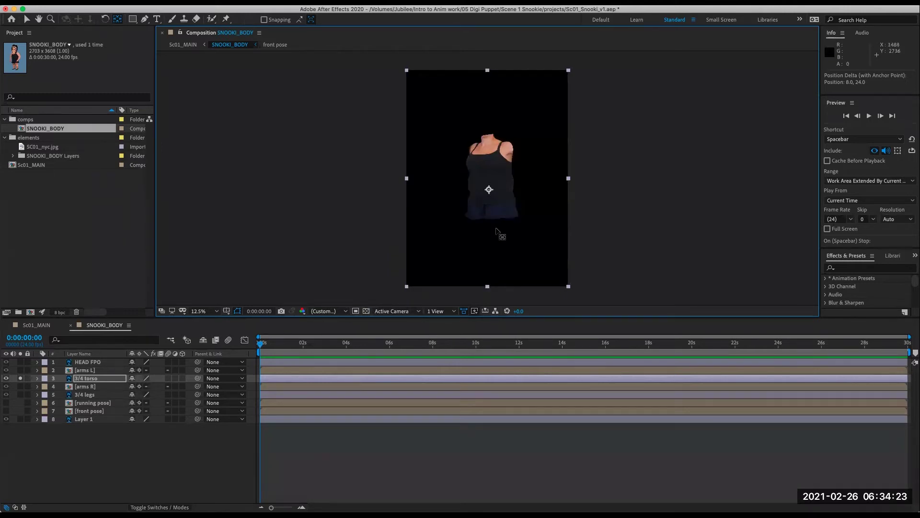
left_click(368, 311)
left_click_drag(488, 190, 489, 192)
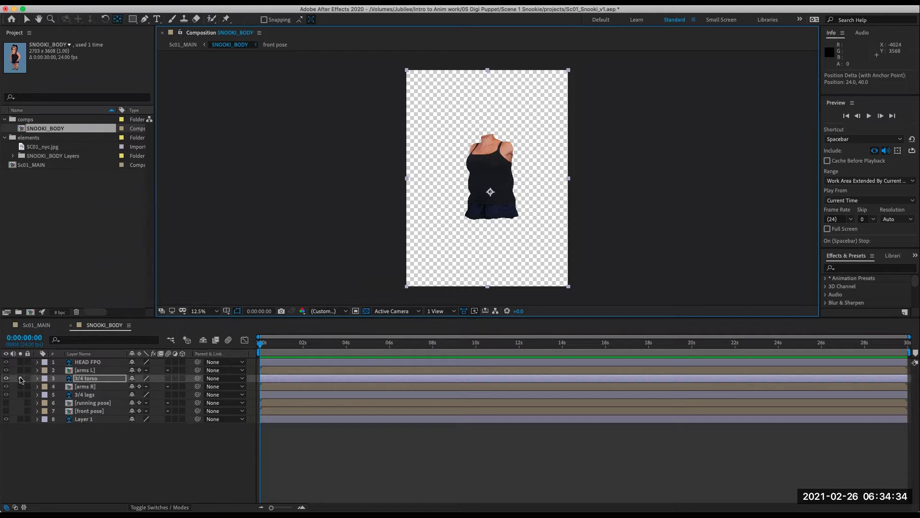
Solo [arms R] on a black background and drag its anchor point up to the shoulder.
left_click(20, 378)
left_click(77, 386)
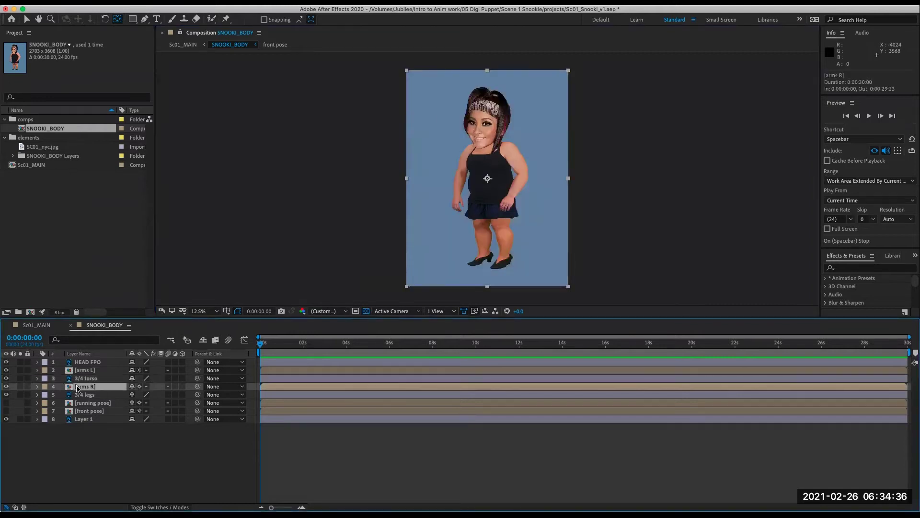
left_click(20, 386)
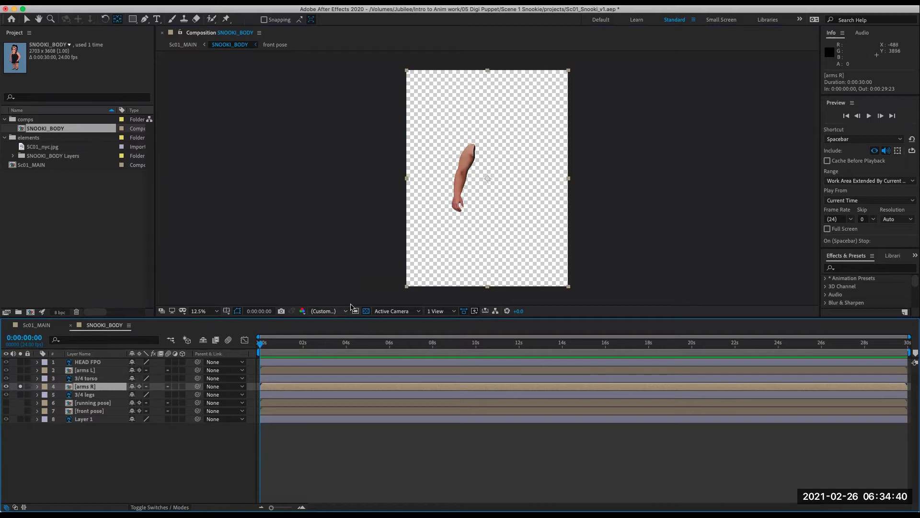
left_click(366, 311)
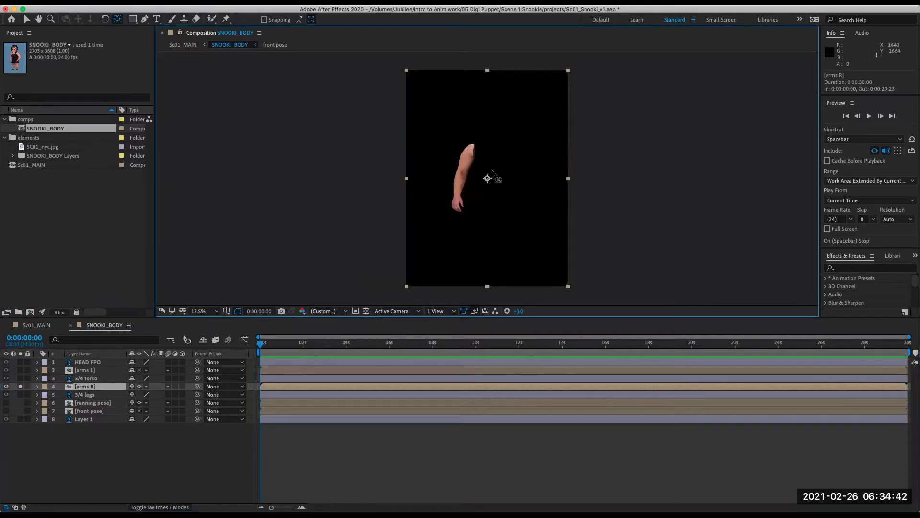
left_click(480, 170)
left_click_drag(480, 170, 473, 149)
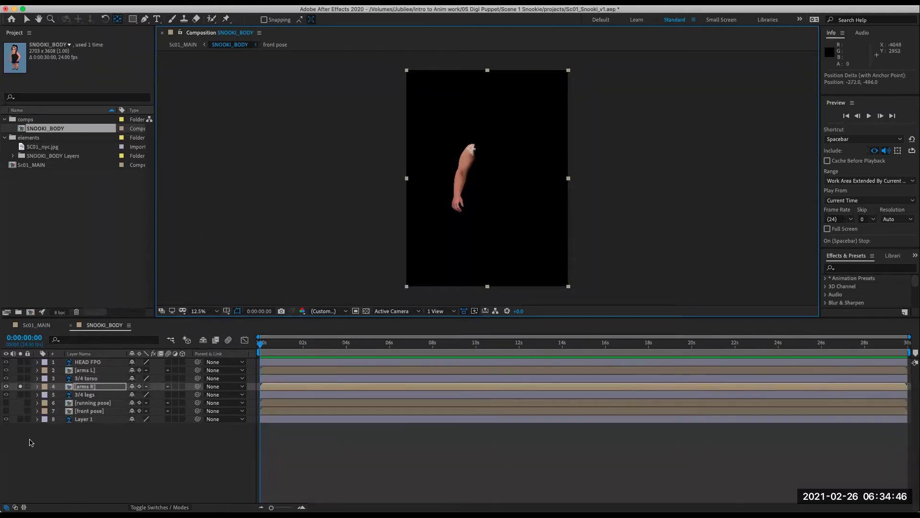
Solo the 3/4 legs and set its anchor point at the top of the legs by the hips.
left_click(98, 395)
left_click(22, 390)
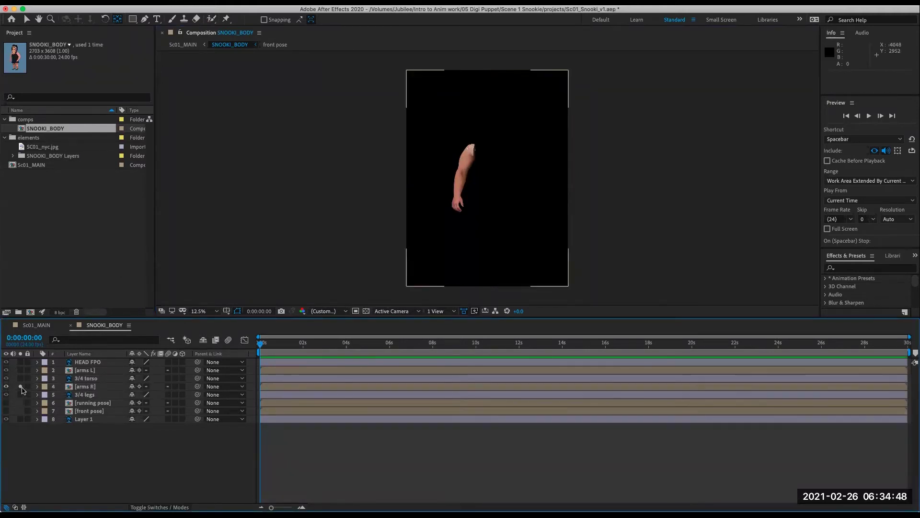
left_click(20, 395)
left_click(21, 386)
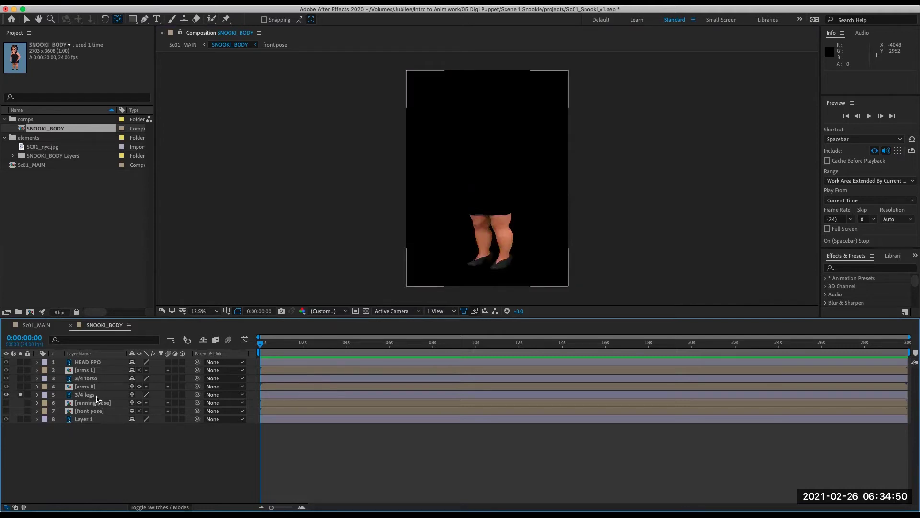
left_click(96, 396)
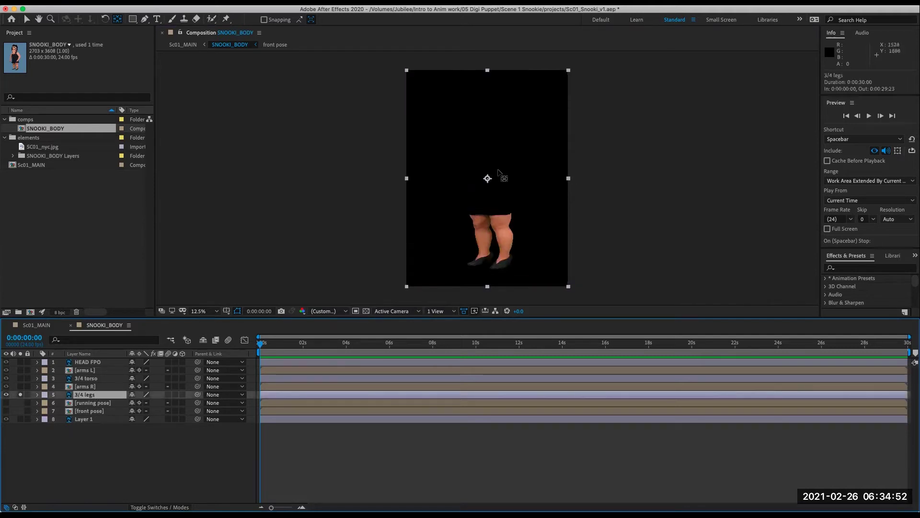
left_click_drag(487, 178, 491, 199)
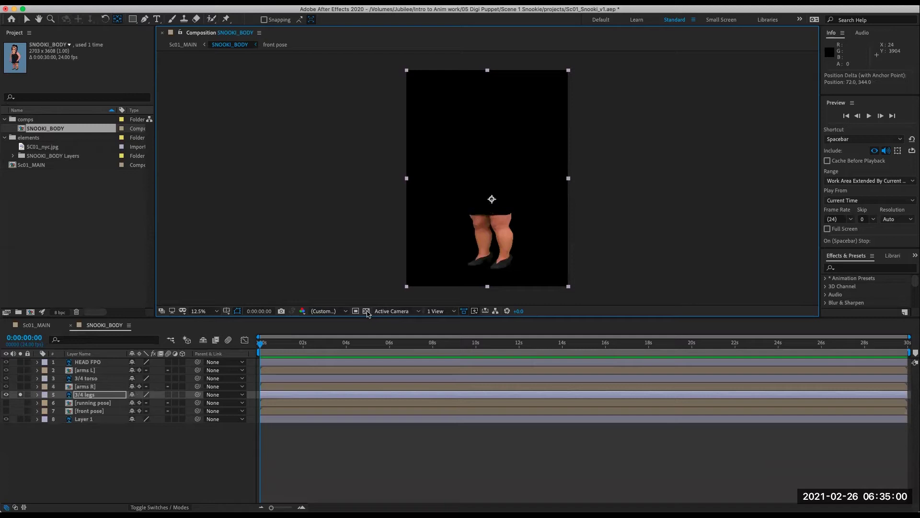
left_click(366, 311)
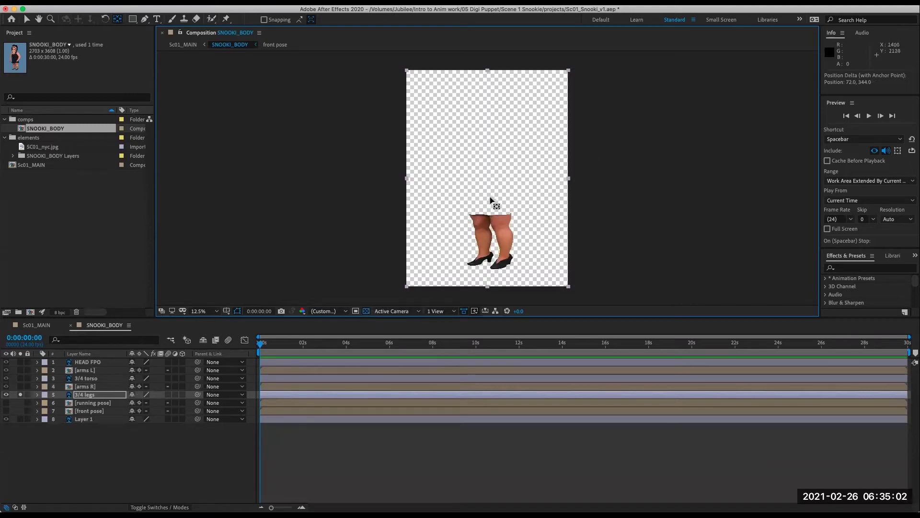
mouse_move(490, 199)
left_mouse_down()
mouse_move(489, 207)
mouse_move(489, 191)
mouse_move(490, 218)
mouse_move(489, 190)
left_mouse_up()
Unsolo the legs and compare the [running pose] against the 3/4 legs by toggling their visibility.
left_click(20, 395)
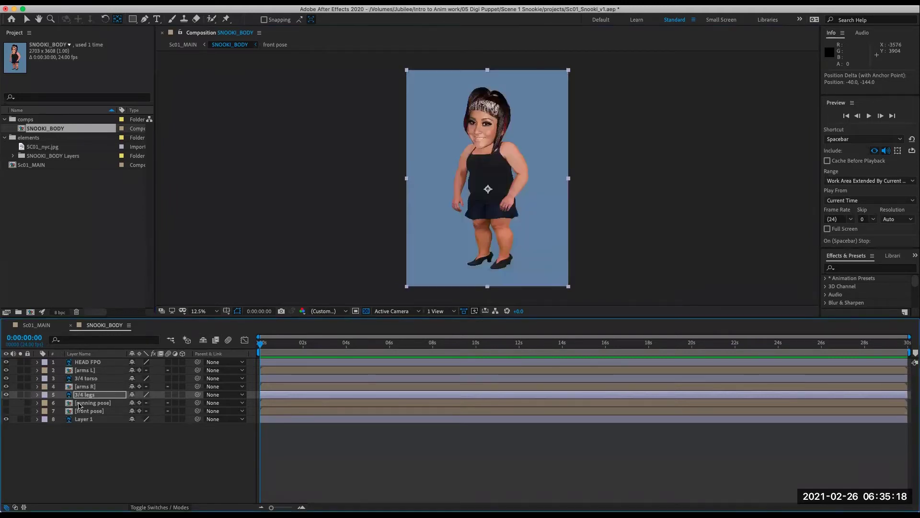
left_click(80, 404)
left_click(6, 403)
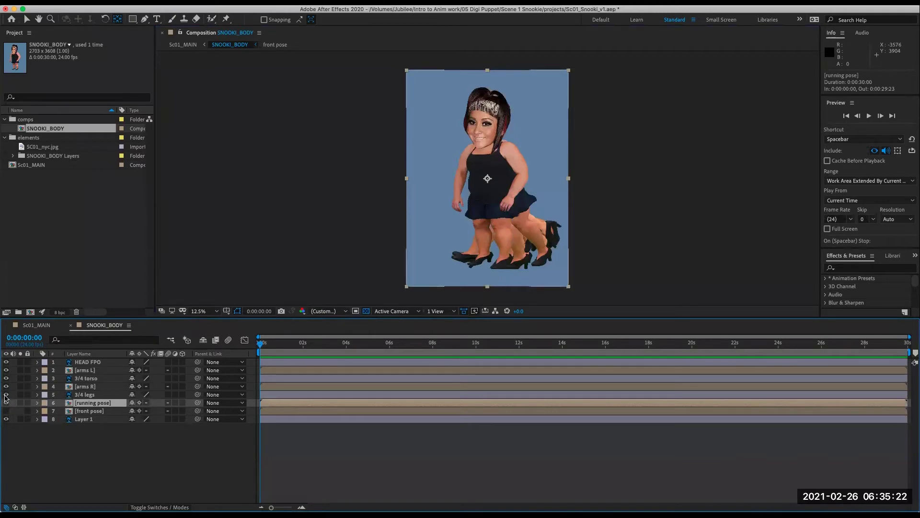
left_click(5, 394)
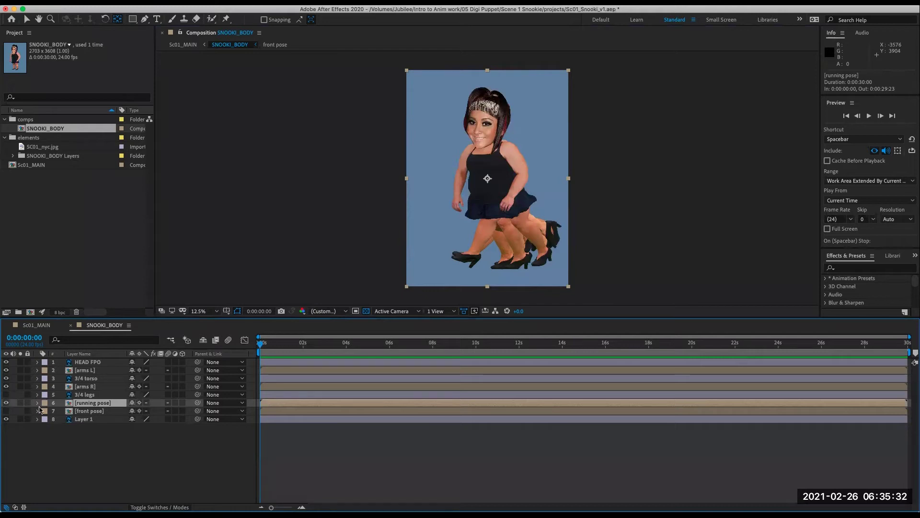
left_click(6, 403)
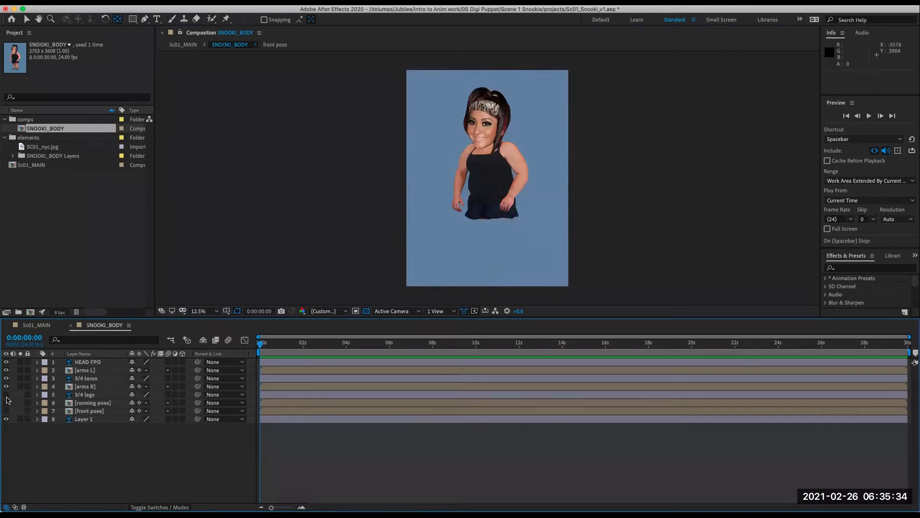
left_click(6, 396)
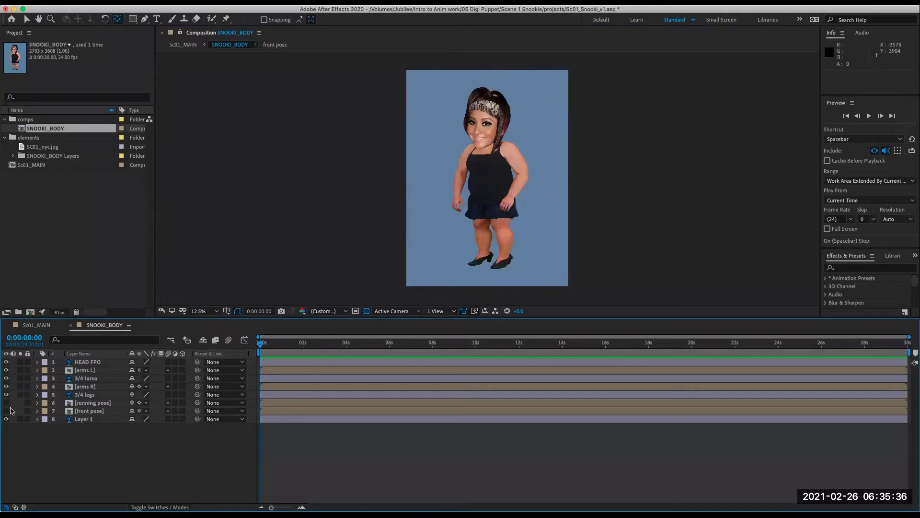
Show [front pose], move its anchor point down to the hips, and unsolo it.
left_click(87, 412)
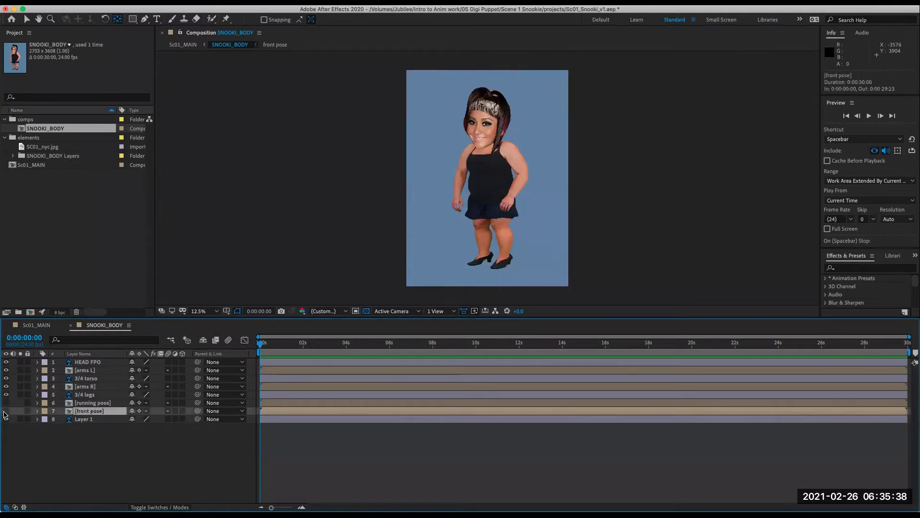
left_click(6, 411)
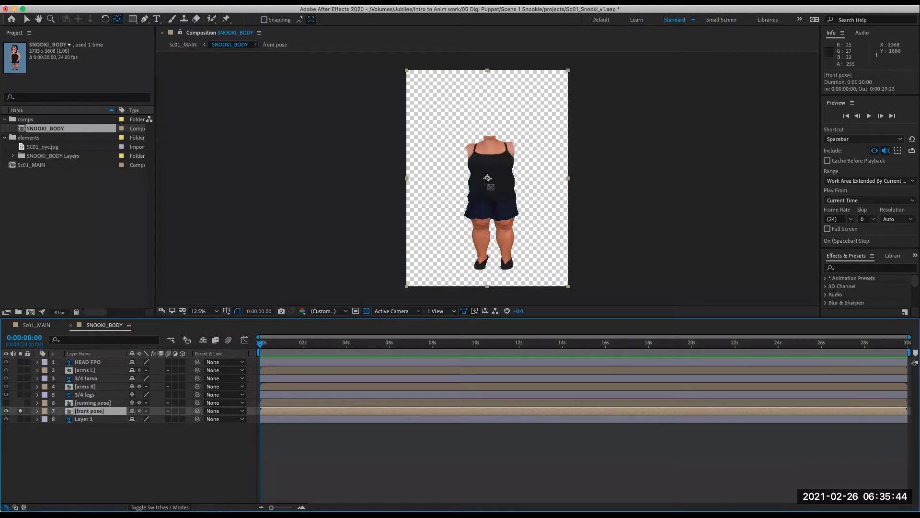
left_click_drag(486, 178, 491, 203)
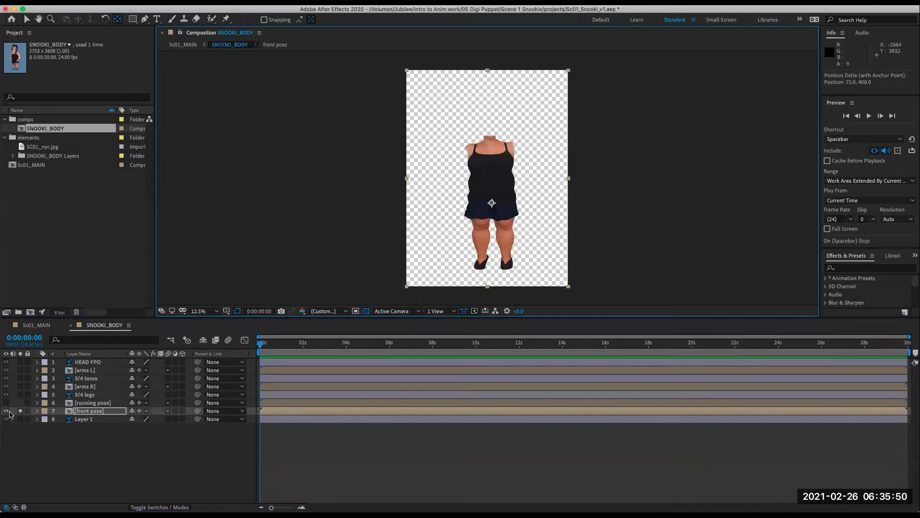
left_click(20, 411)
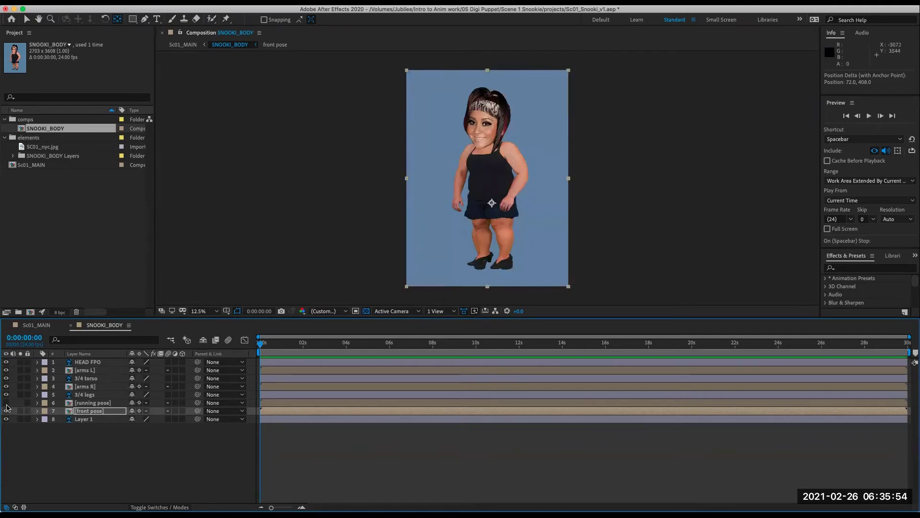
Hide [front pose] and briefly solo Layer 1 to check the blue background.
left_click(89, 411)
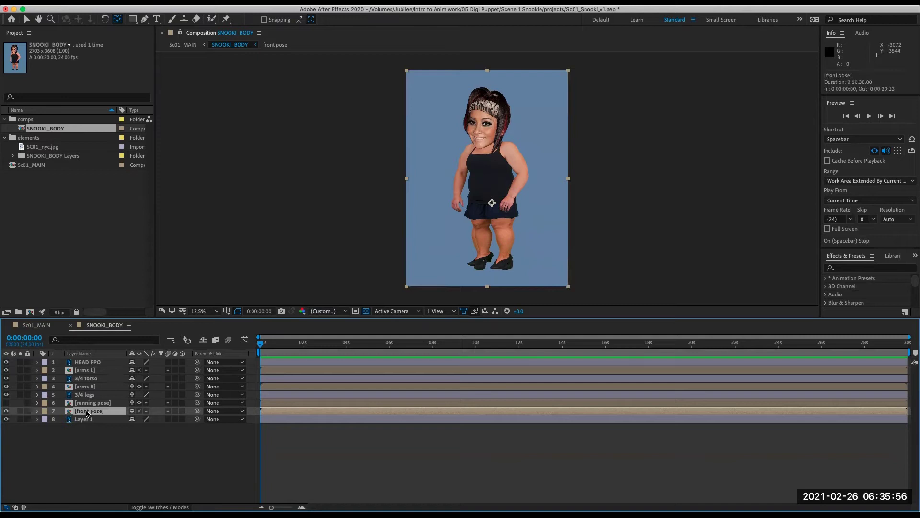
left_click(6, 411)
left_click(82, 420)
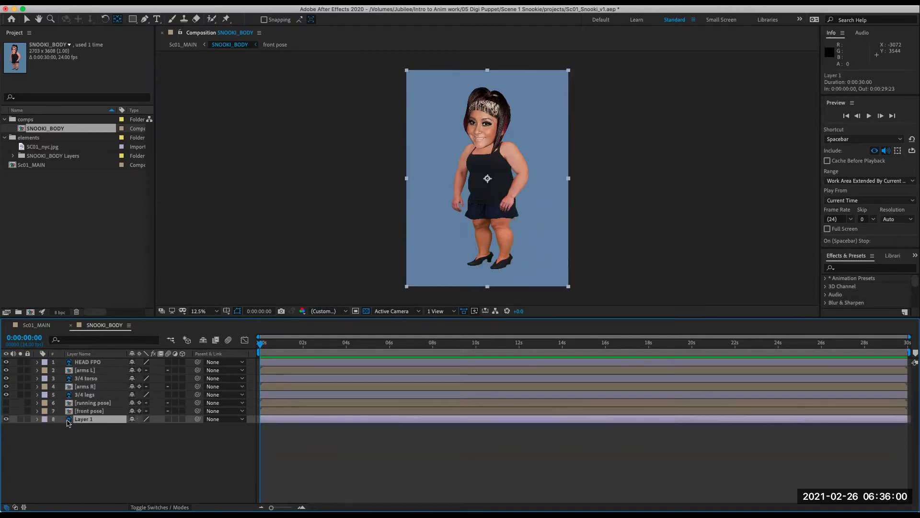
left_click(20, 420)
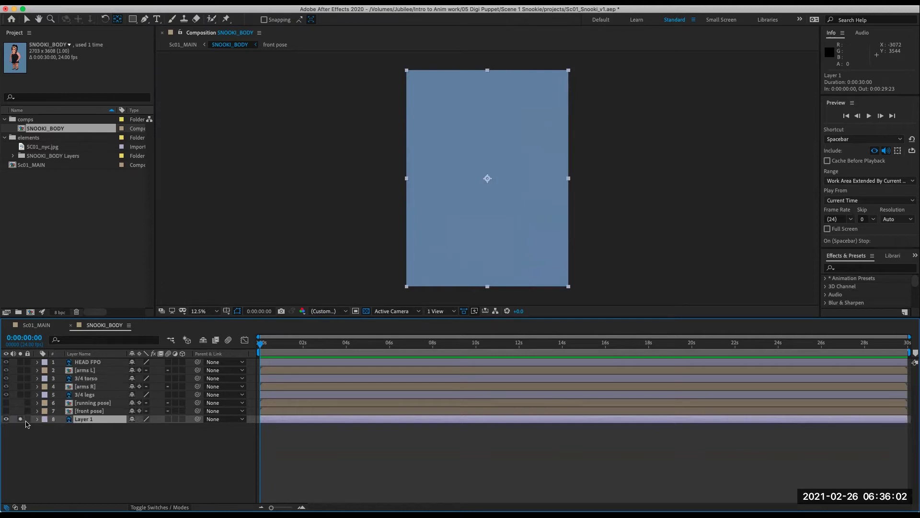
left_click(20, 420)
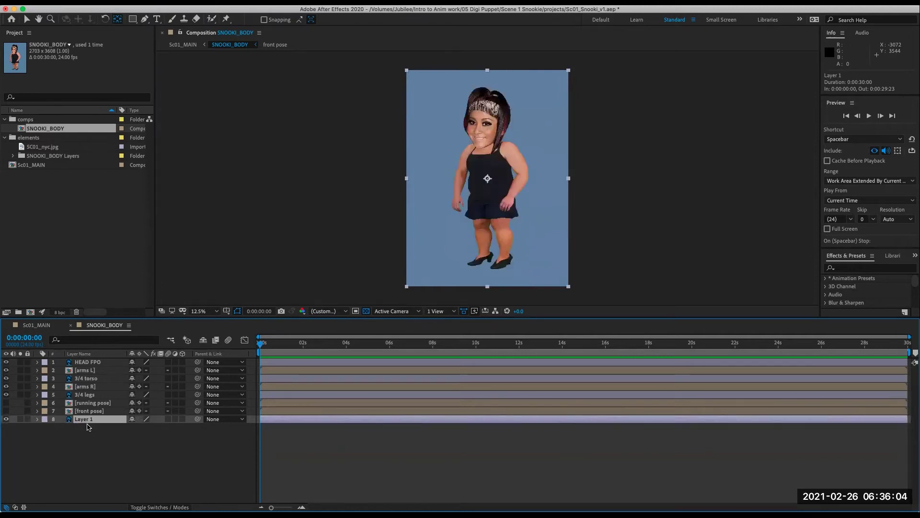
left_click(88, 427)
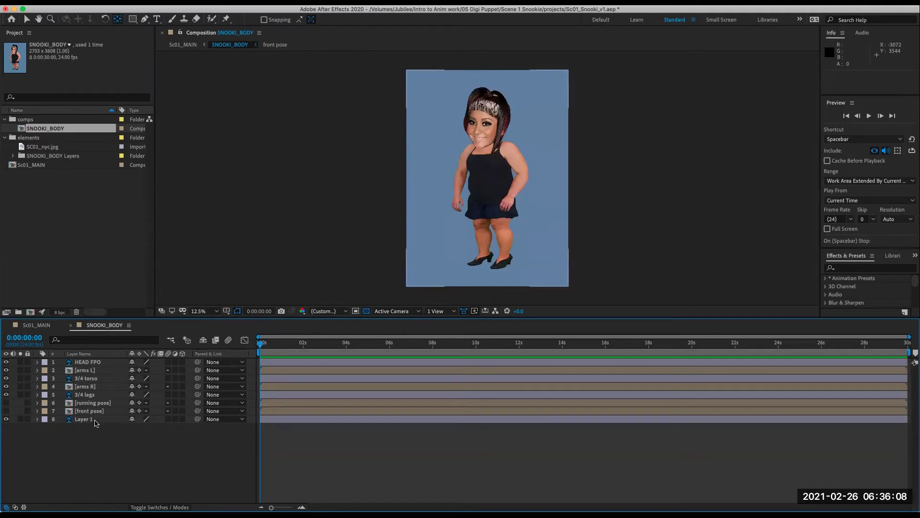
Set Layer 1 as a Guide Layer, reset time to 0:00:00:00, and check Sc01_MAIN.
left_click(95, 420)
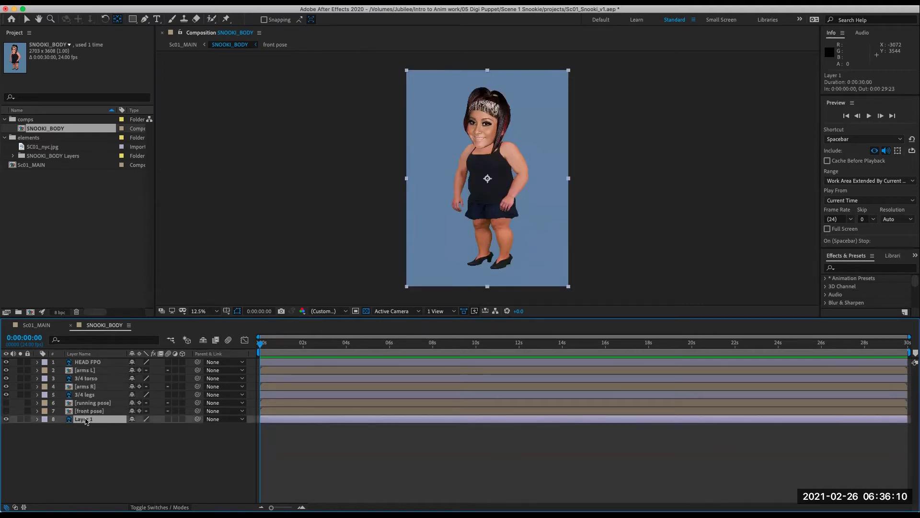
right_click(86, 420)
left_click(56, 443)
left_click(36, 325)
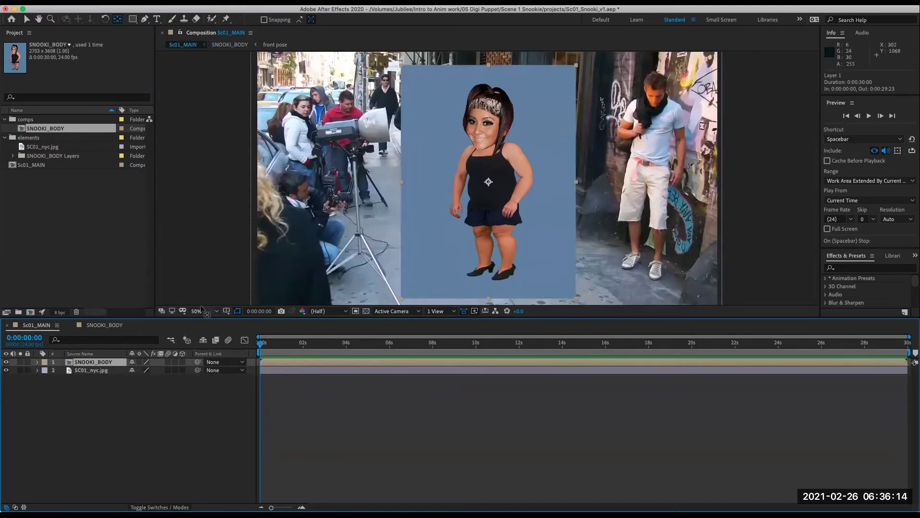
left_click(103, 326)
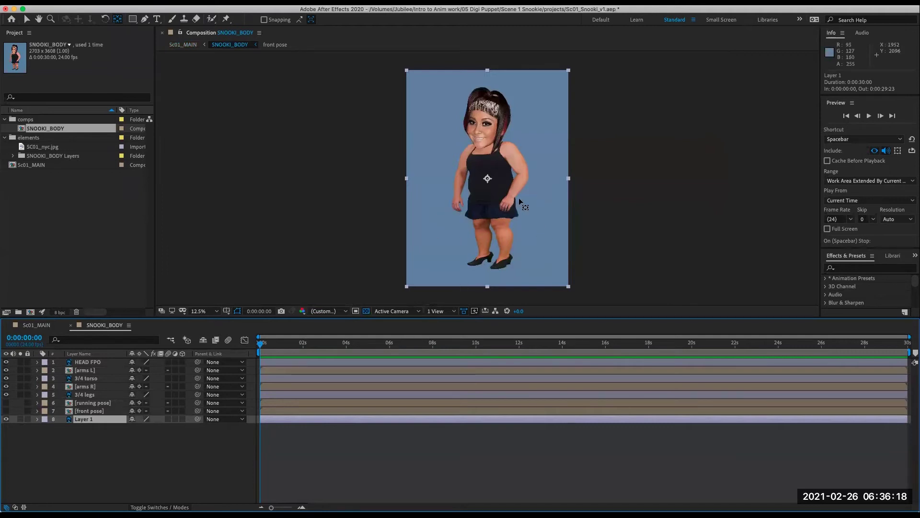
right_click(87, 424)
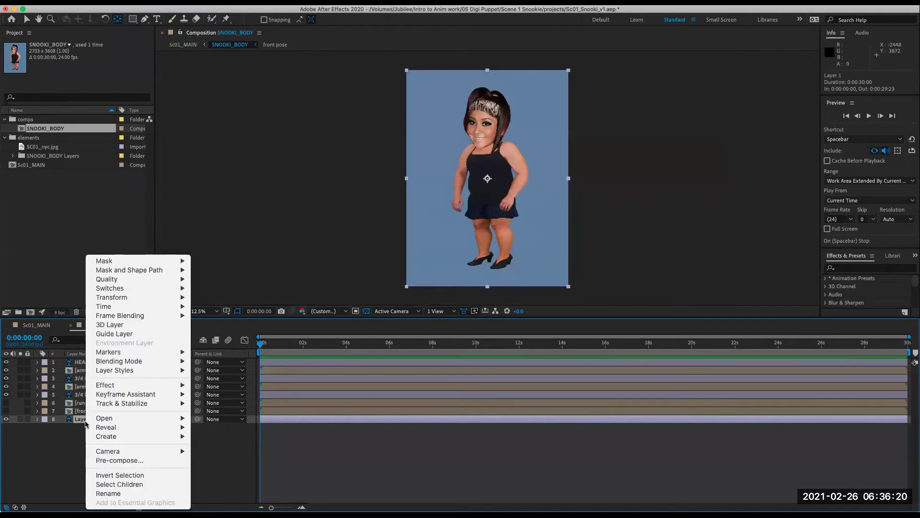
left_click(136, 334)
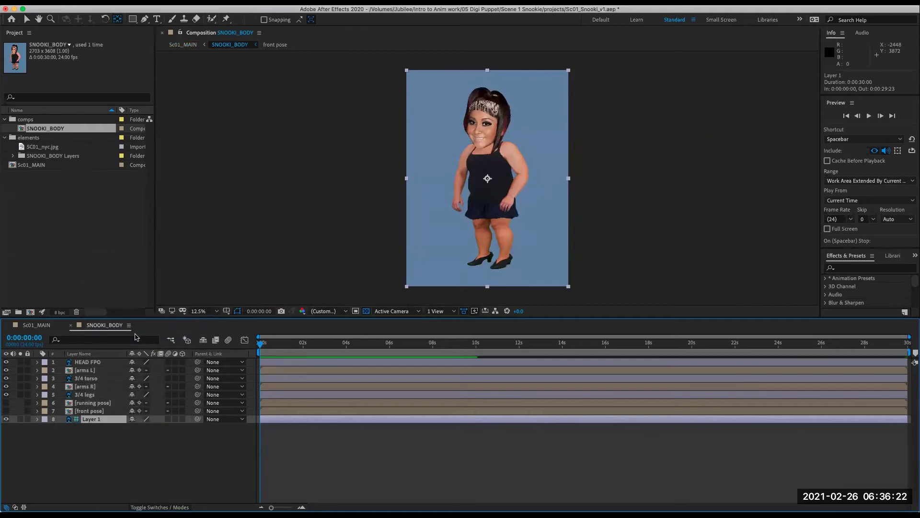
left_click(308, 343)
left_click_drag(320, 348, 238, 352)
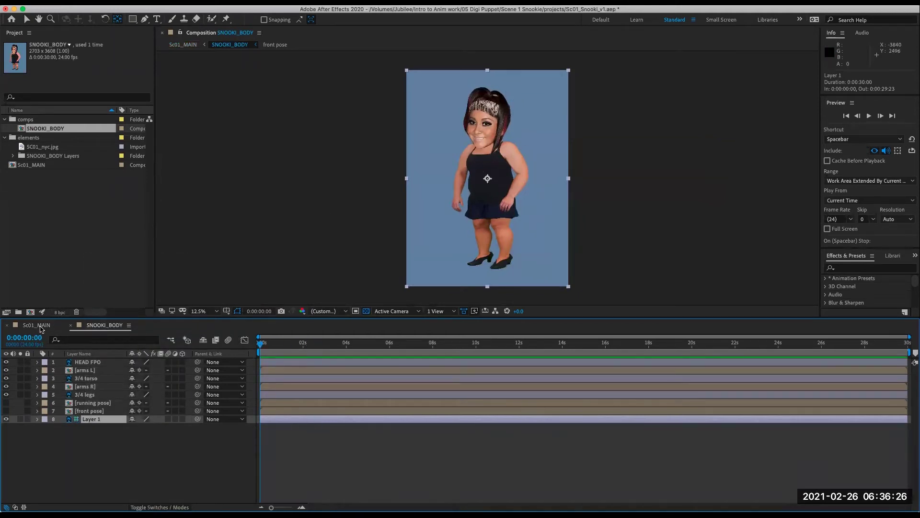
left_click(38, 326)
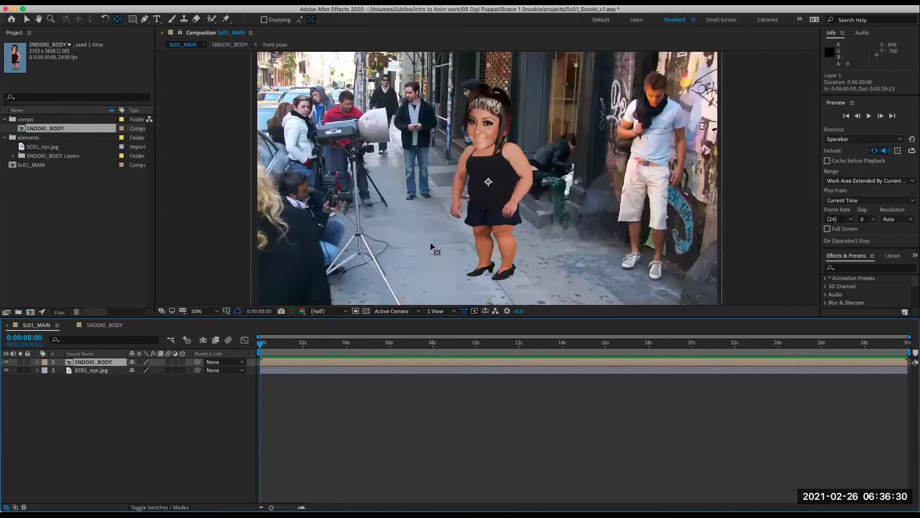
Return to SNOOKI_BODY and click through the character layers from [arms L] to HEAD FPO.
left_click(101, 326)
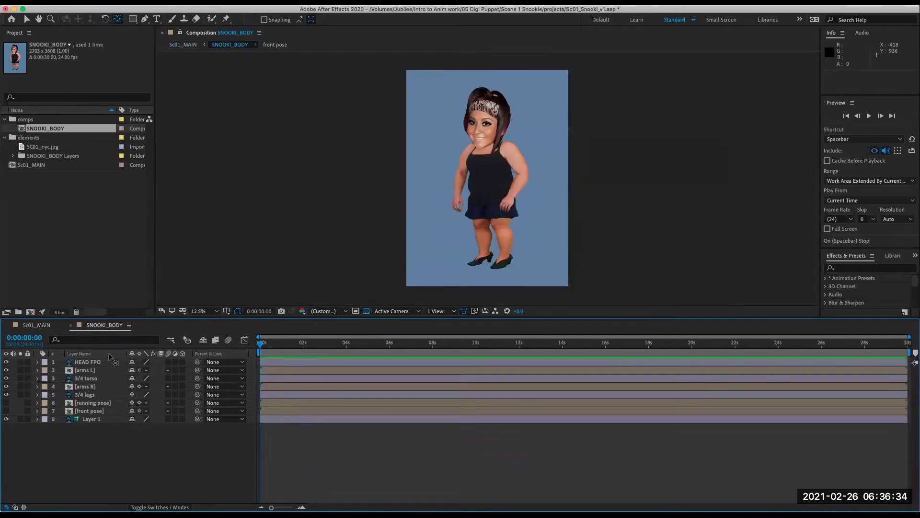
left_click(85, 370)
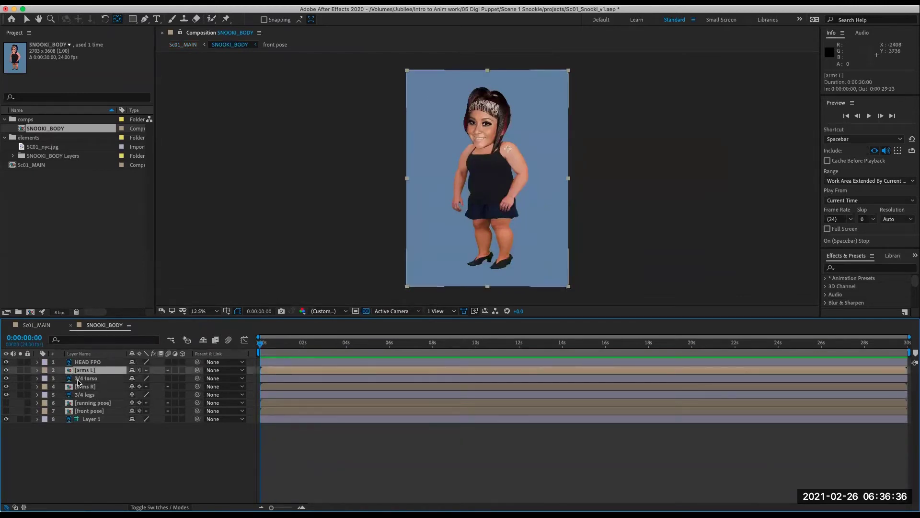
left_click(80, 380)
left_click(82, 387)
left_click(83, 395)
left_click(84, 404)
left_click(85, 411)
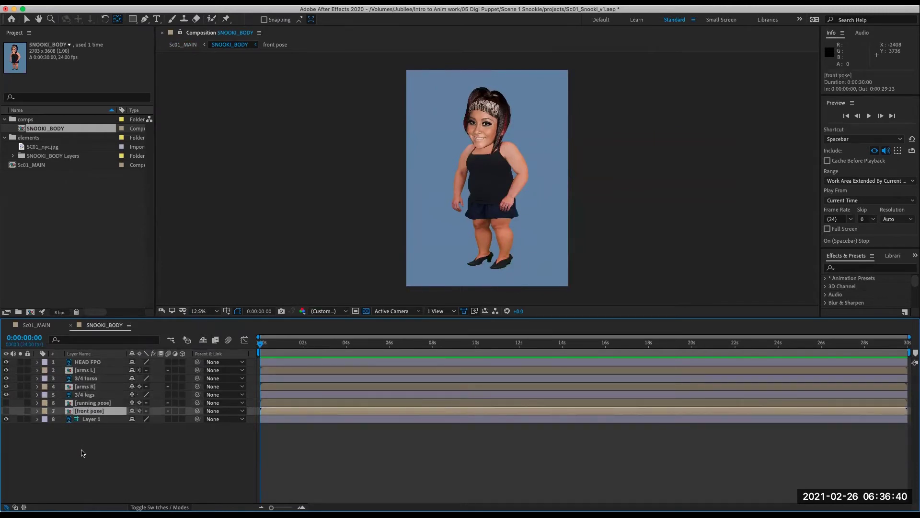
left_click(82, 453)
left_click(83, 362)
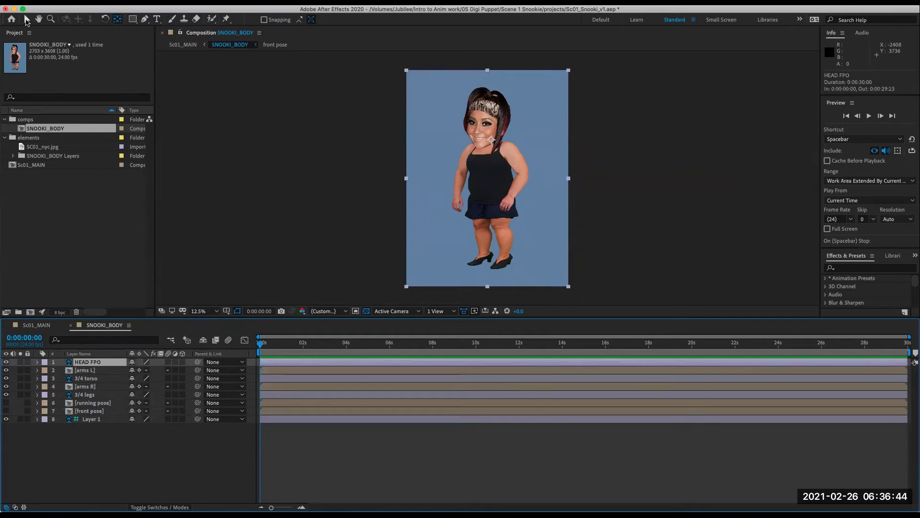
Select all seven character layers, enlarge the layer list, and reveal their Transform groups.
left_click(27, 20)
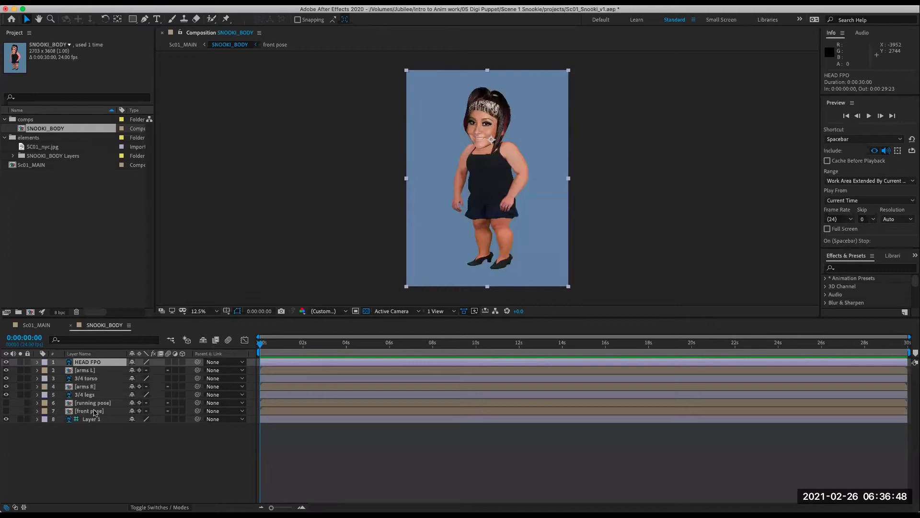
left_click(116, 409, "shift")
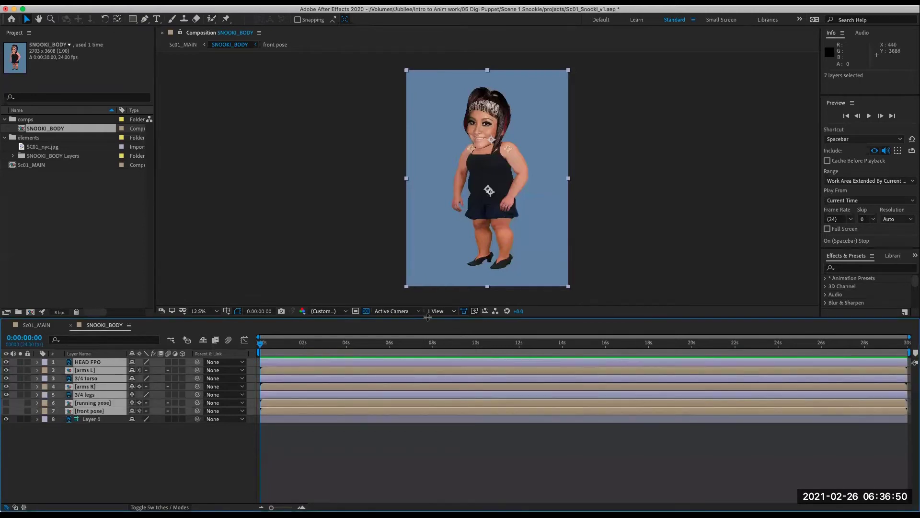
left_click_drag(428, 317, 415, 287)
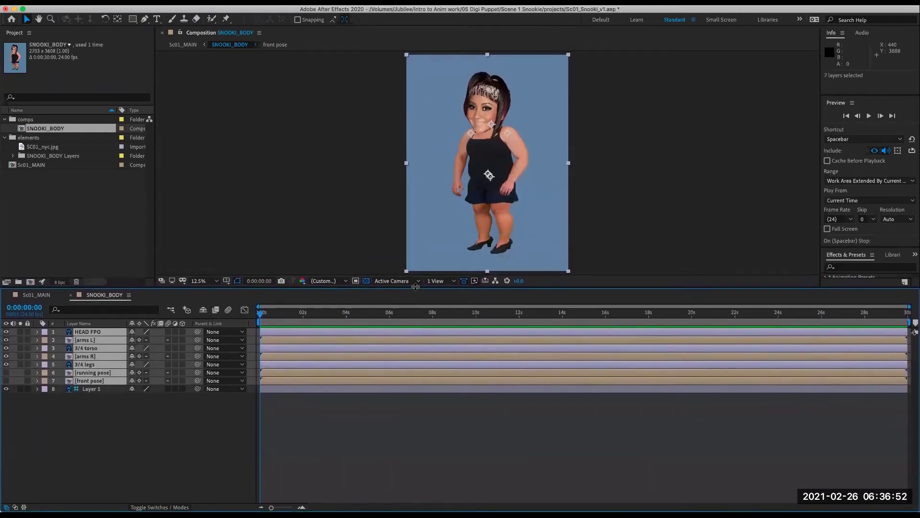
left_click(37, 333)
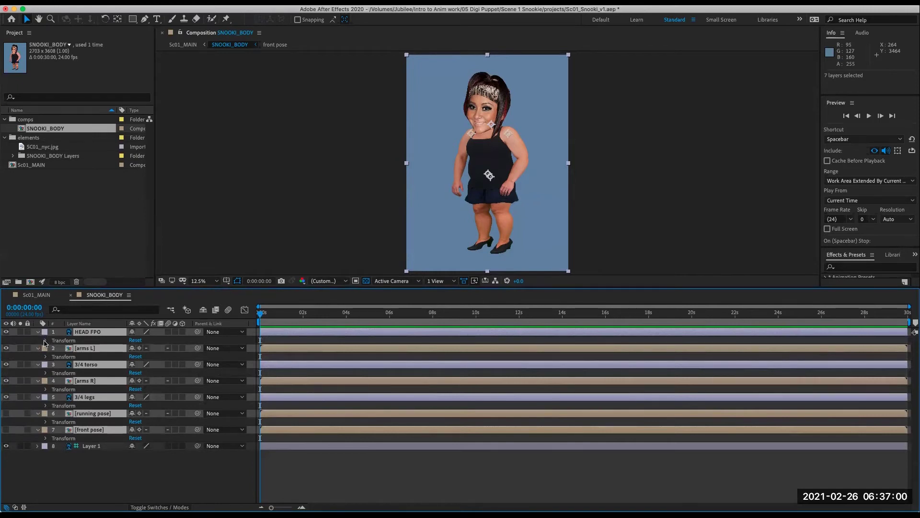
Key all HEAD FPO Transform properties at 0 s as hold keyframes.
left_click(45, 341)
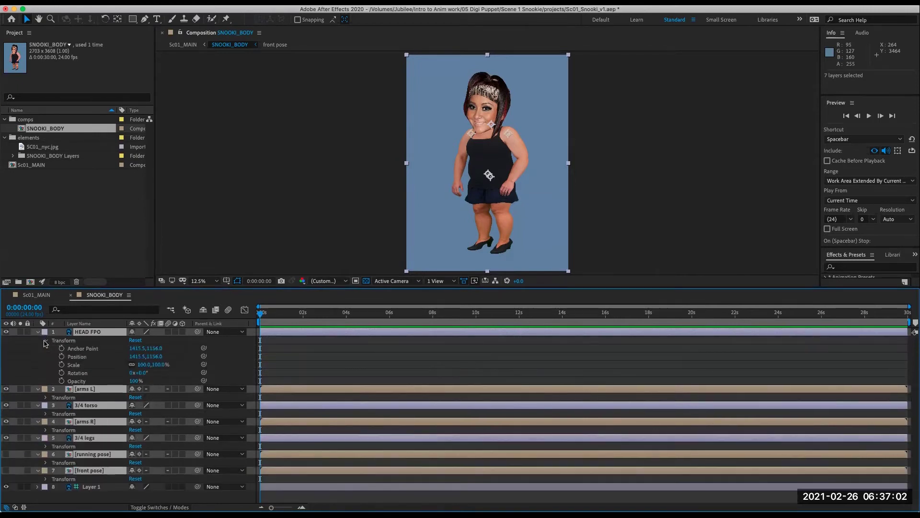
left_click_drag(63, 350, 62, 382)
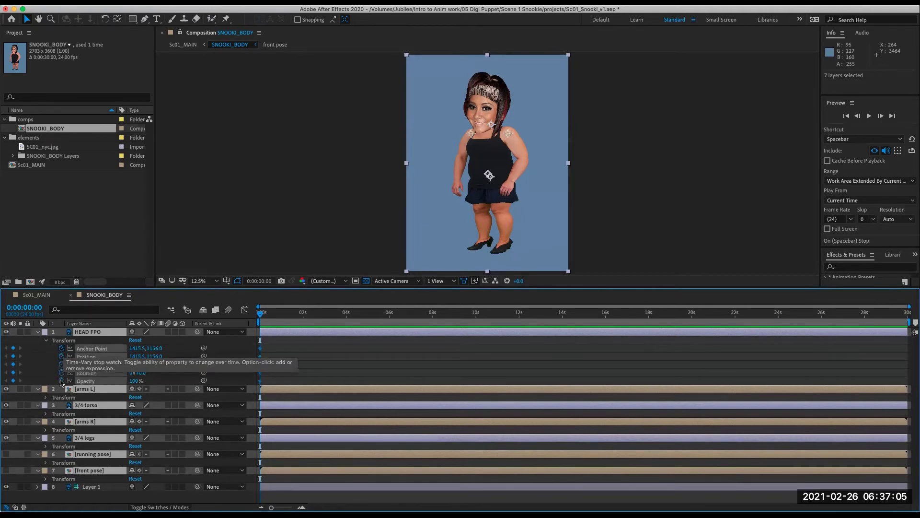
right_click(260, 350)
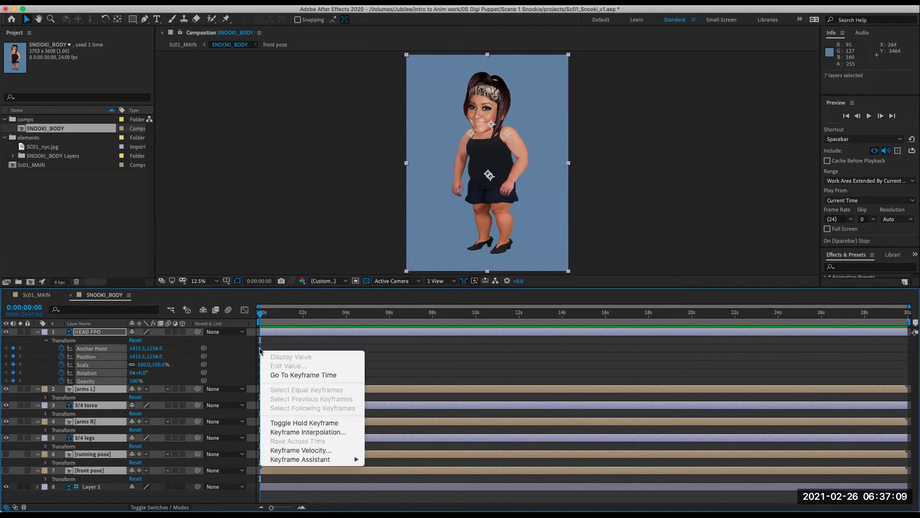
left_click(286, 423)
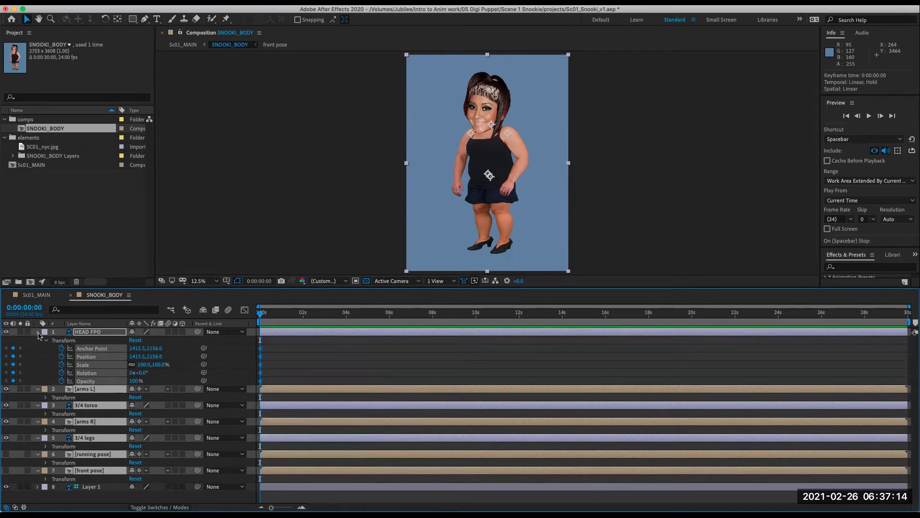
left_click(38, 333)
Key all five [arms L] Transform properties at 0 s as hold keyframes, then pick 3/4 torso.
key("super+a")
key("u")
left_click(98, 341)
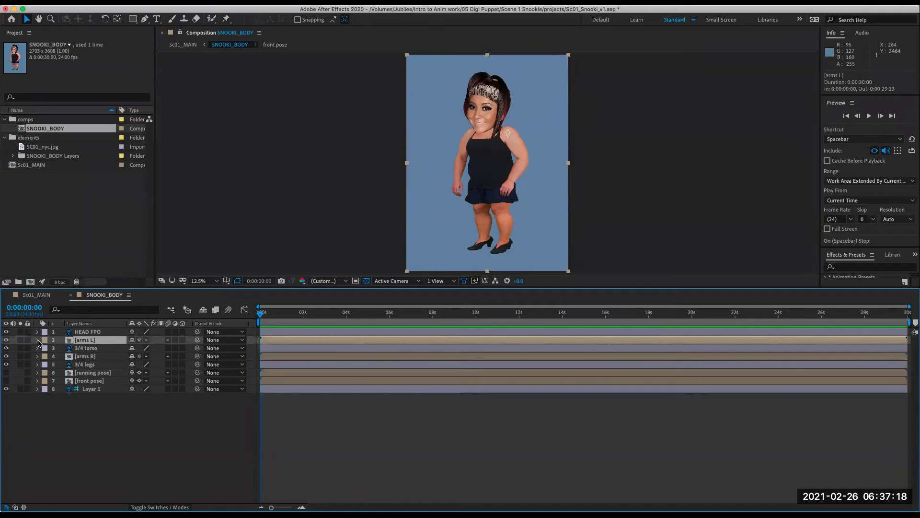
left_click(38, 340)
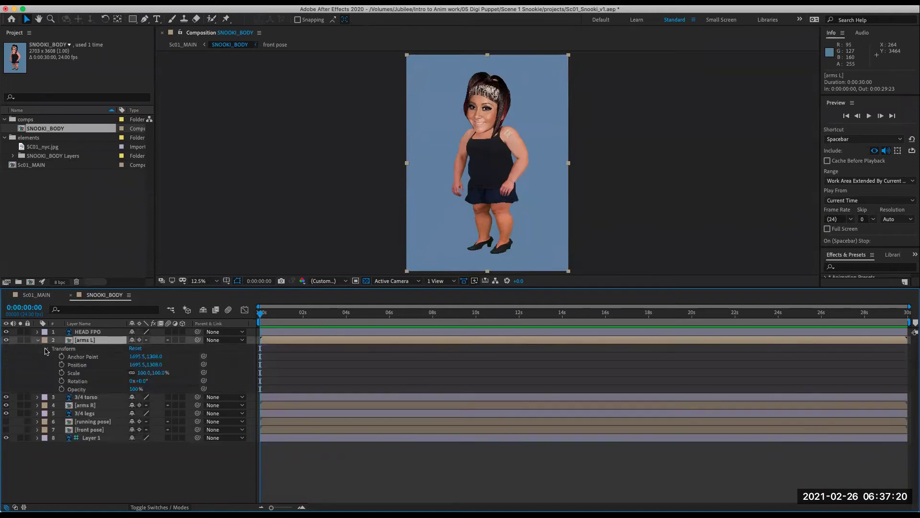
left_click(47, 349)
left_click_drag(62, 357, 62, 389)
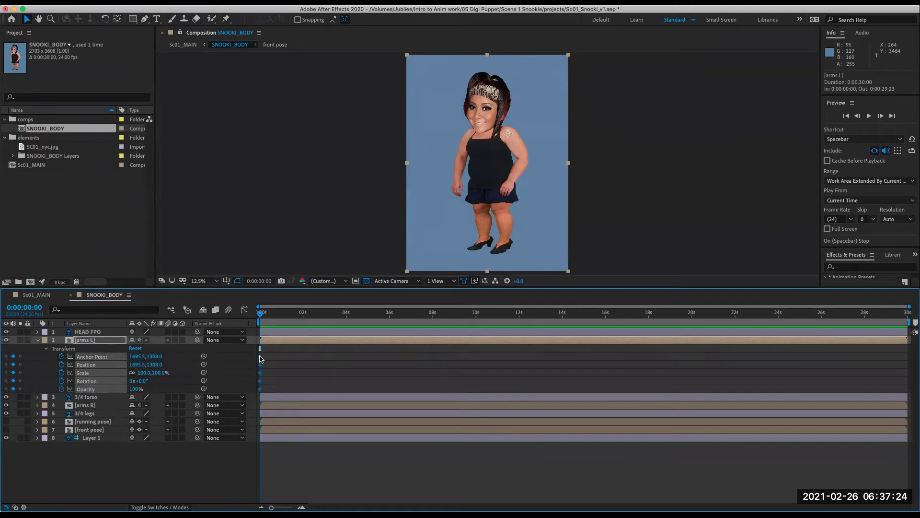
right_click(260, 359)
left_click(294, 426)
left_click(37, 340)
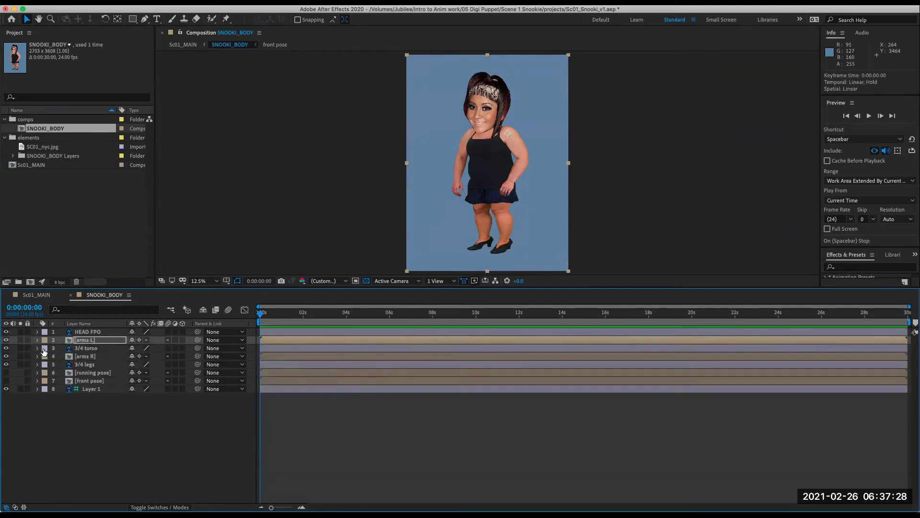
left_click(74, 349)
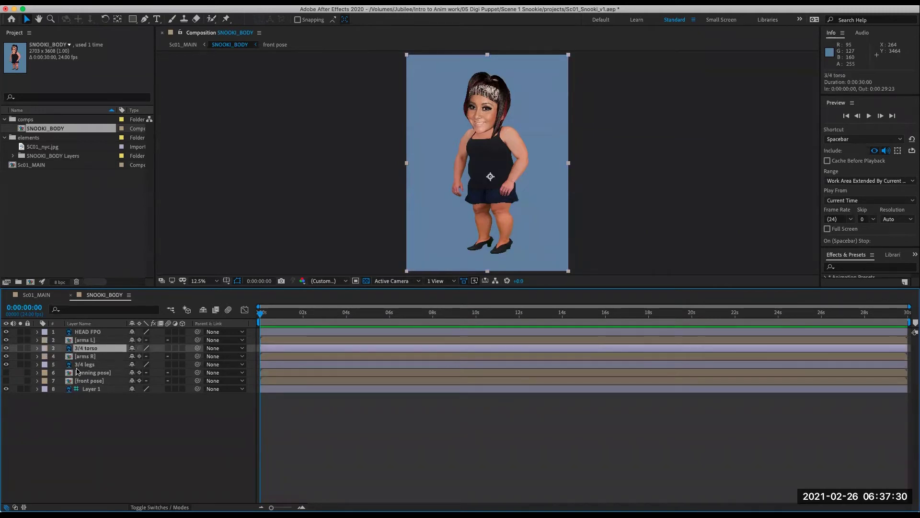
Select 3/4 torso through [front pose] and add Position hold keyframes at 0 s.
left_click(84, 381, "shift")
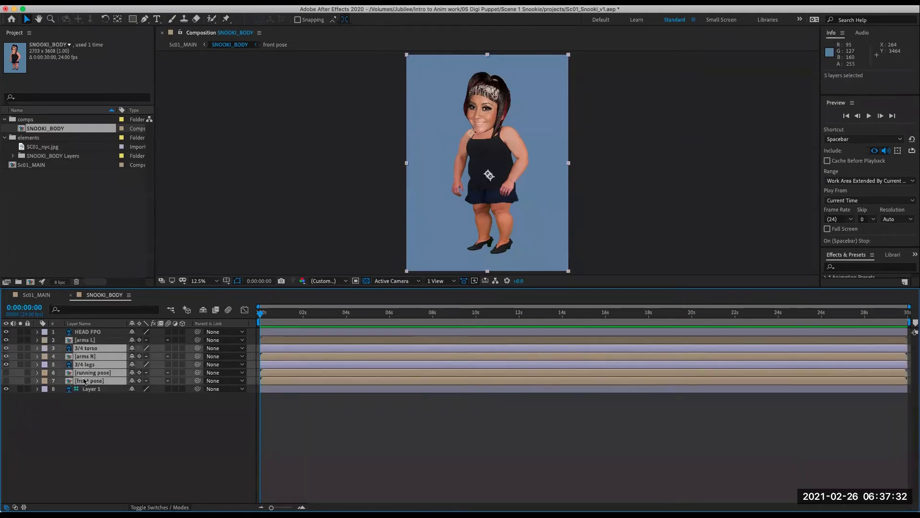
key("p")
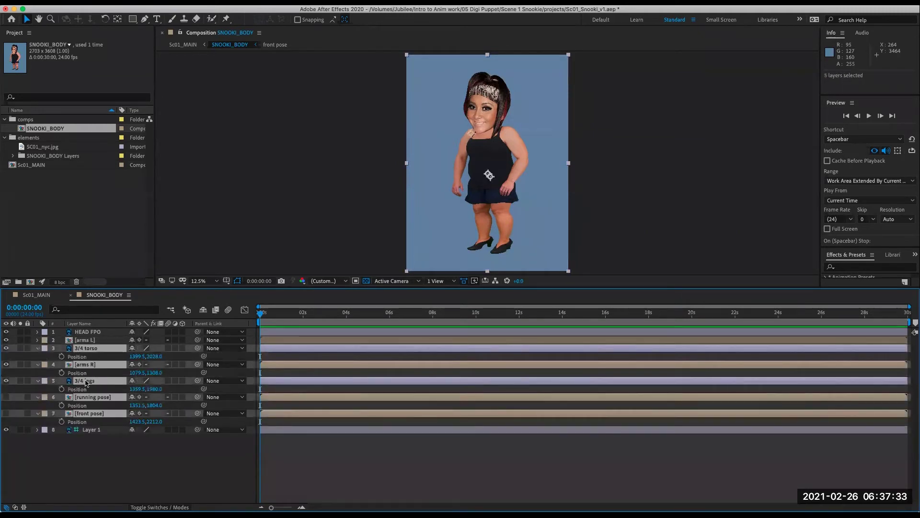
left_click(61, 357)
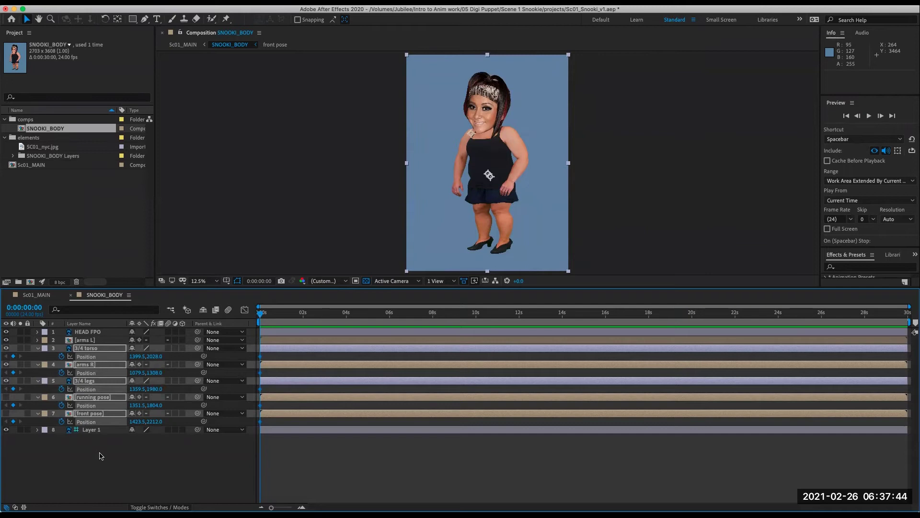
right_click(260, 357)
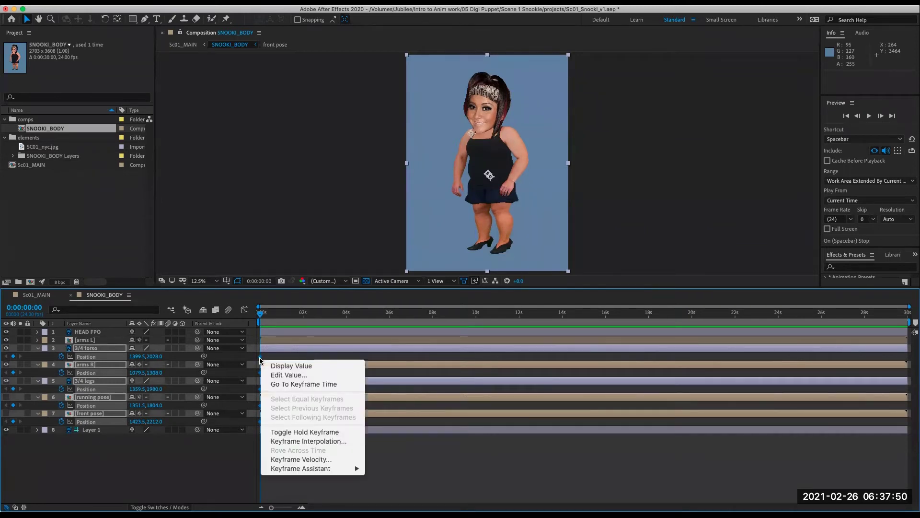
left_click(328, 432)
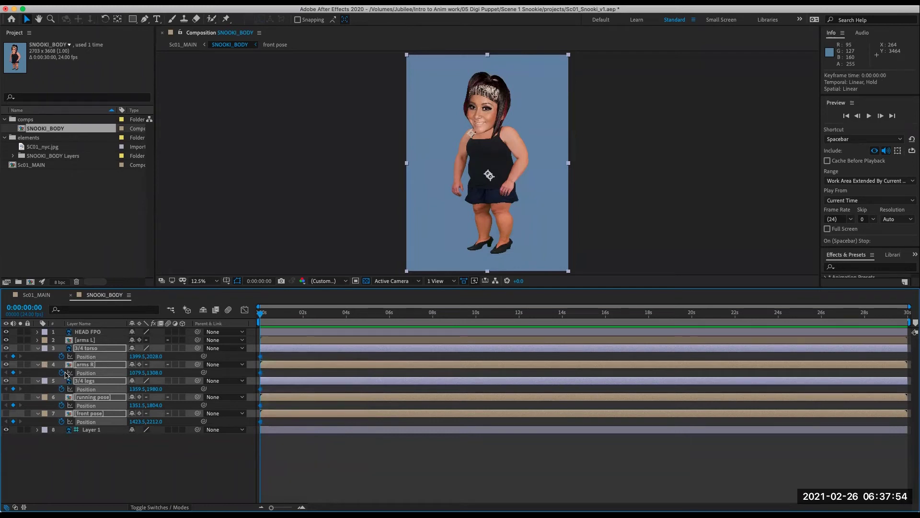
Add Opacity hold keyframes at 0 s on the five selected layers.
key("t")
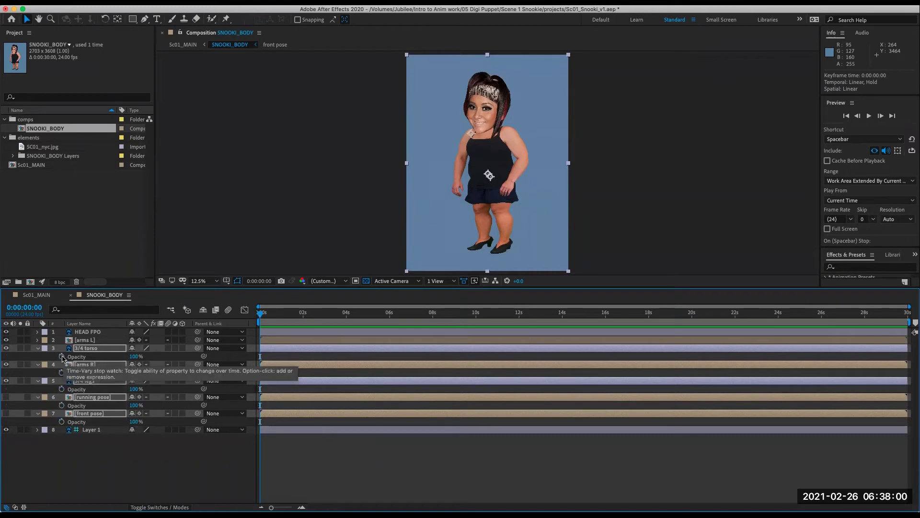
left_click(61, 356)
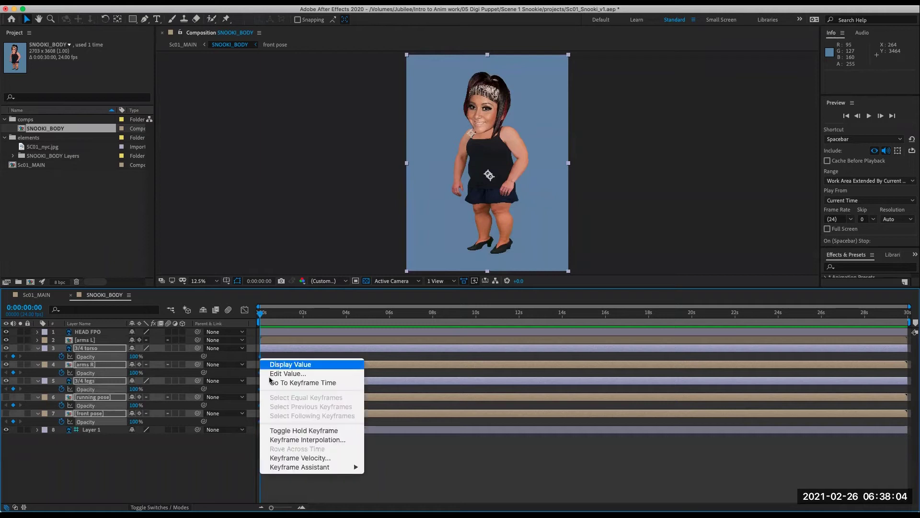
left_click(290, 430)
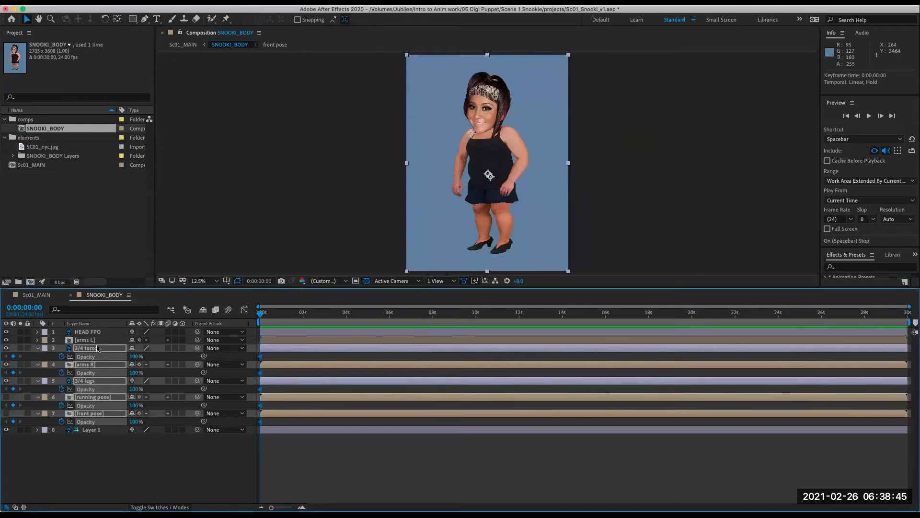
Add Rotation hold keyframes at 0 s on the five selected layers.
key("r")
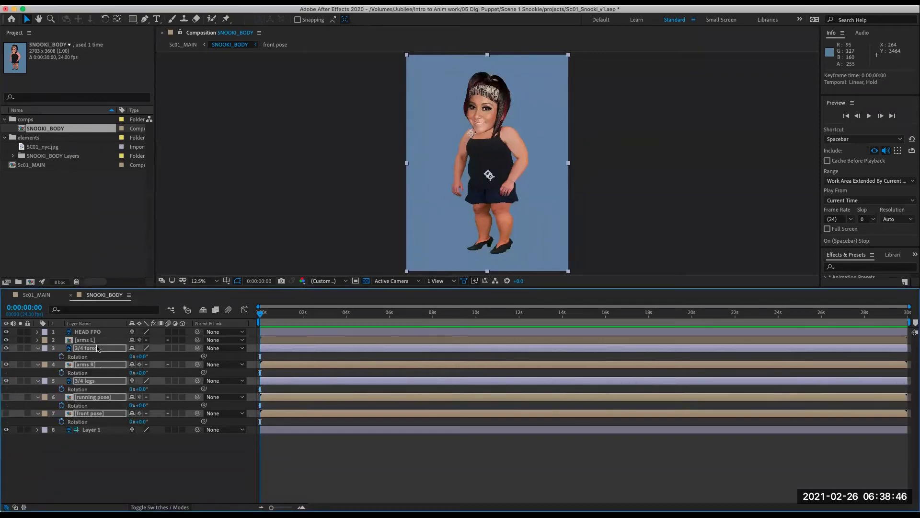
left_click(61, 356)
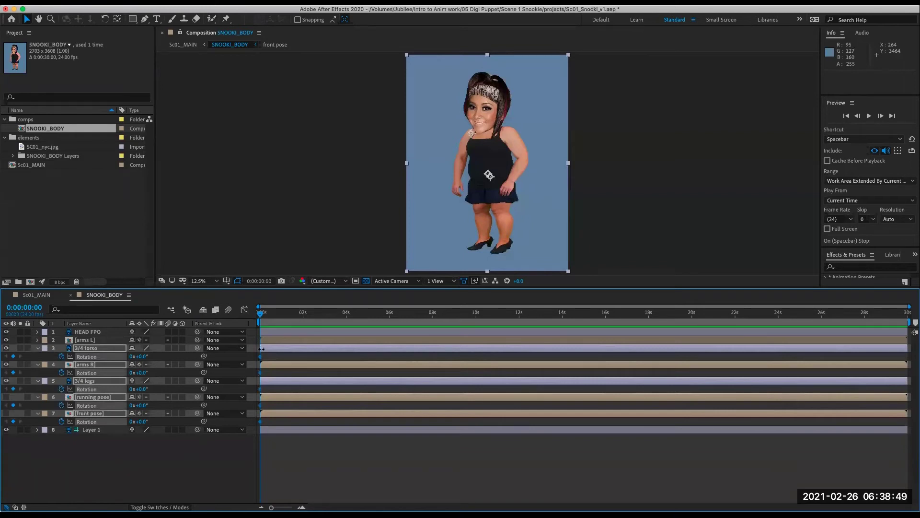
right_click(261, 356)
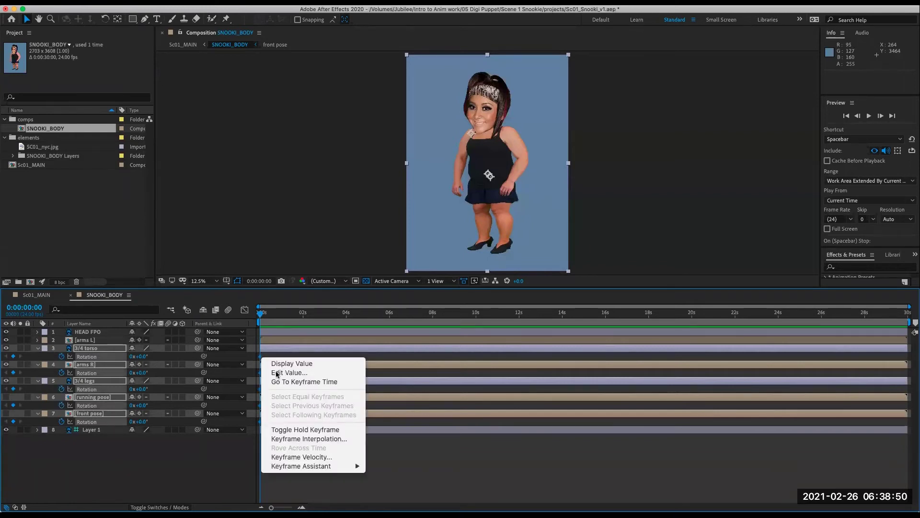
left_click(314, 430)
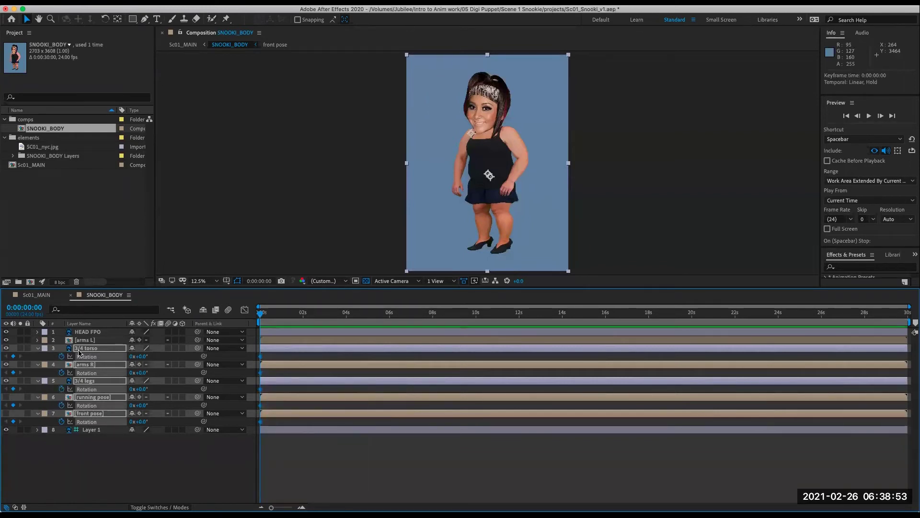
Add Scale hold keyframes at 0 s on the five selected layers.
key("s")
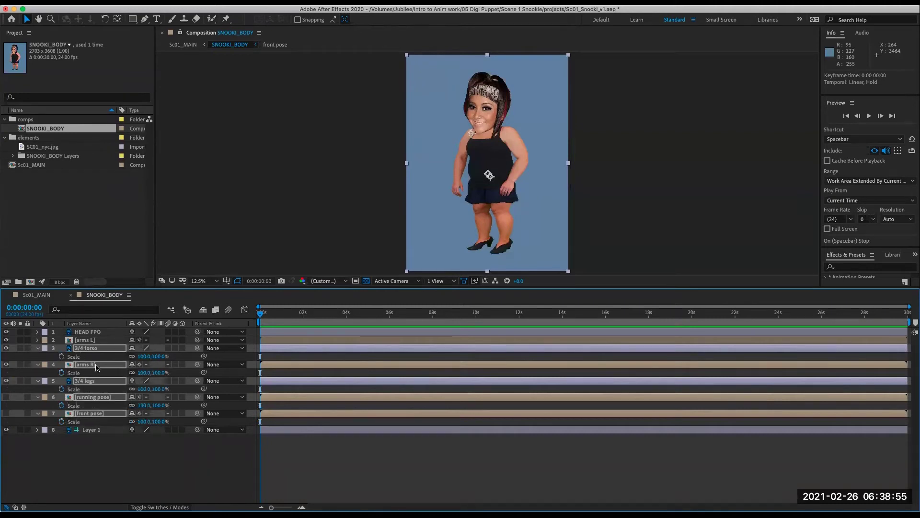
left_click(61, 356)
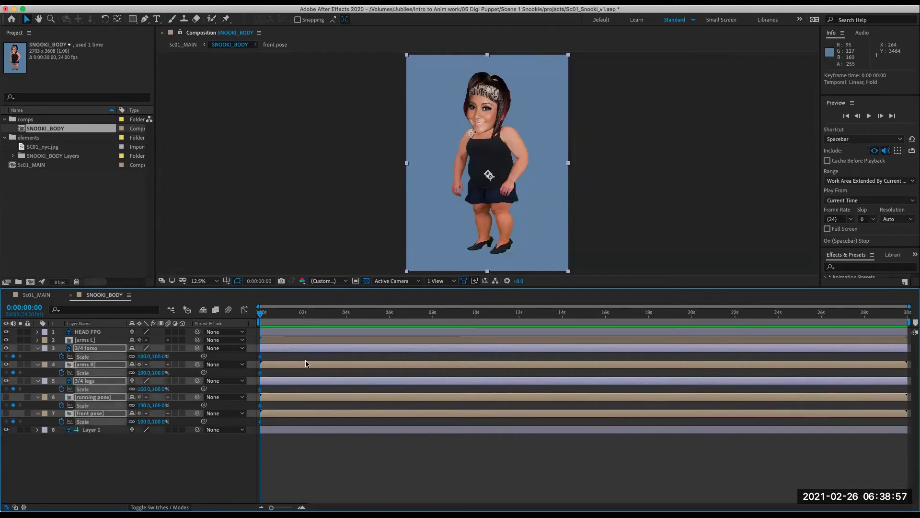
key("super+z")
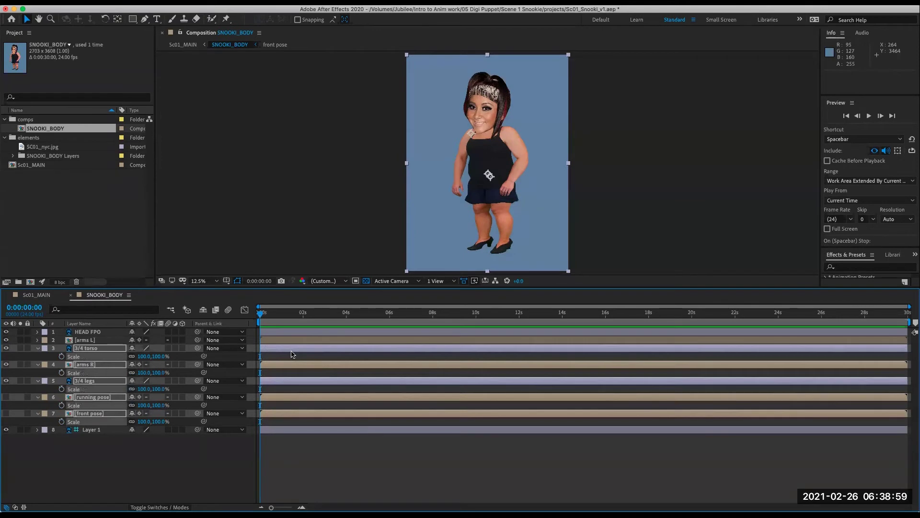
key("super+shift+z")
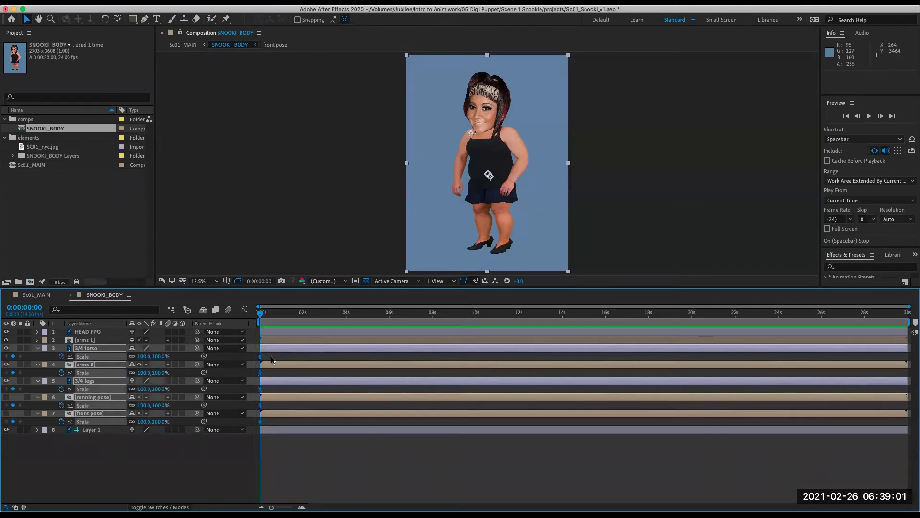
right_click(262, 359)
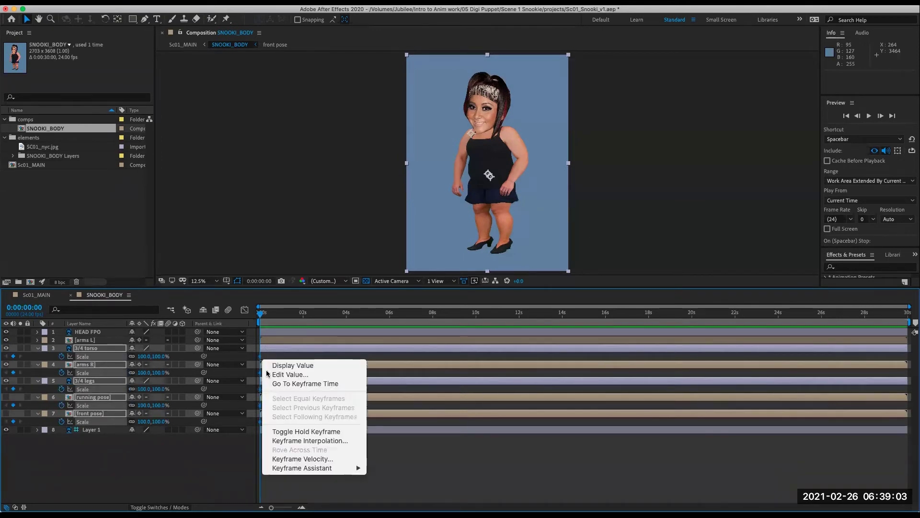
left_click(297, 431)
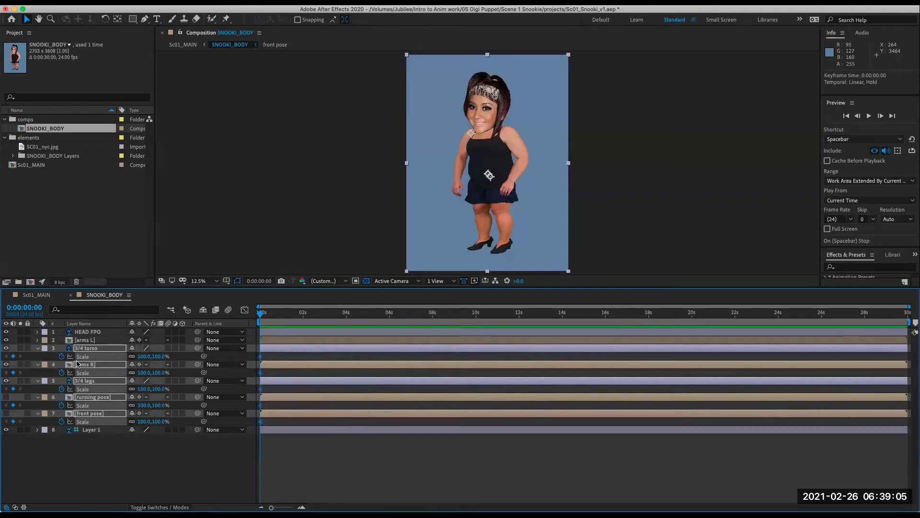
Add Anchor Point hold keyframes at 0 s on the five selected layers.
key("a")
left_click(61, 356)
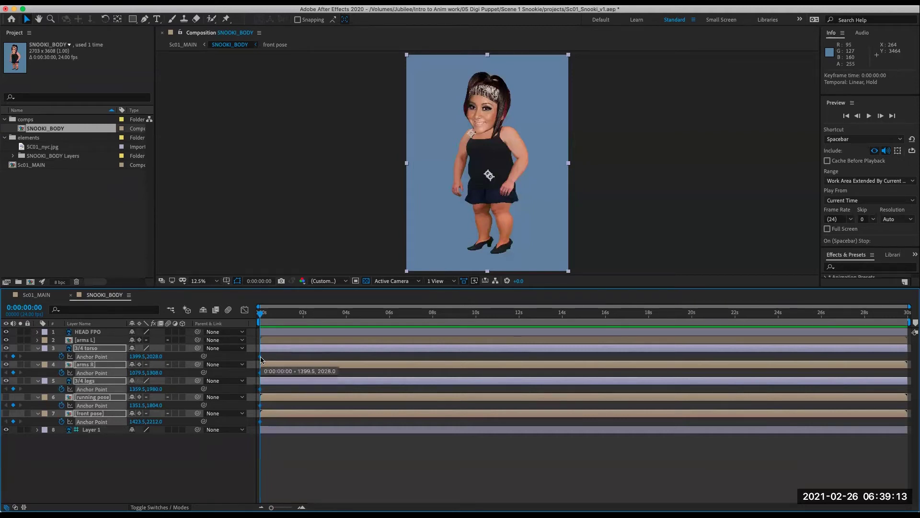
right_click(261, 358)
left_click(308, 434)
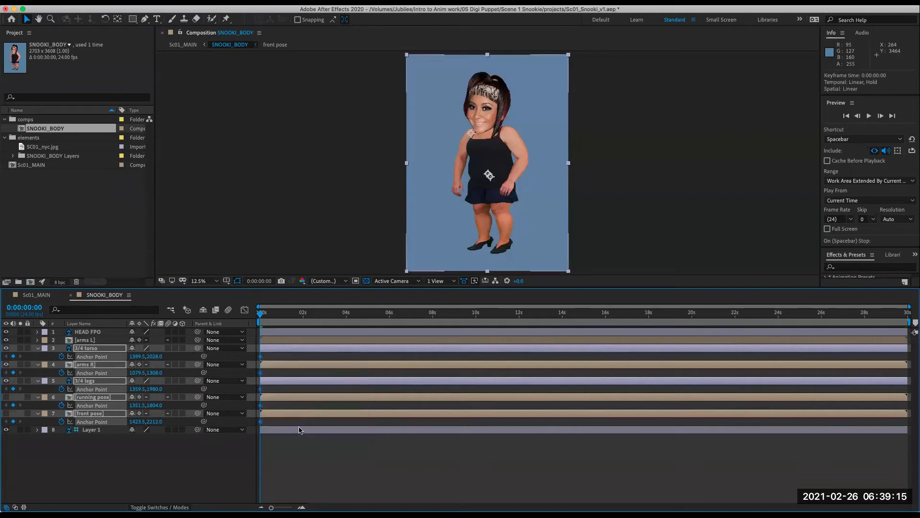
Collapse all layer properties and show only Rotation on [arms L].
key("u")
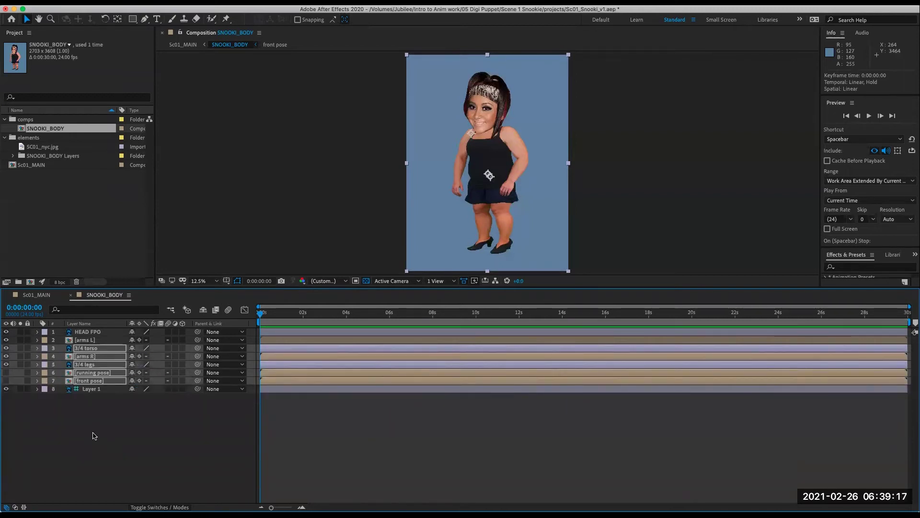
left_click(93, 433)
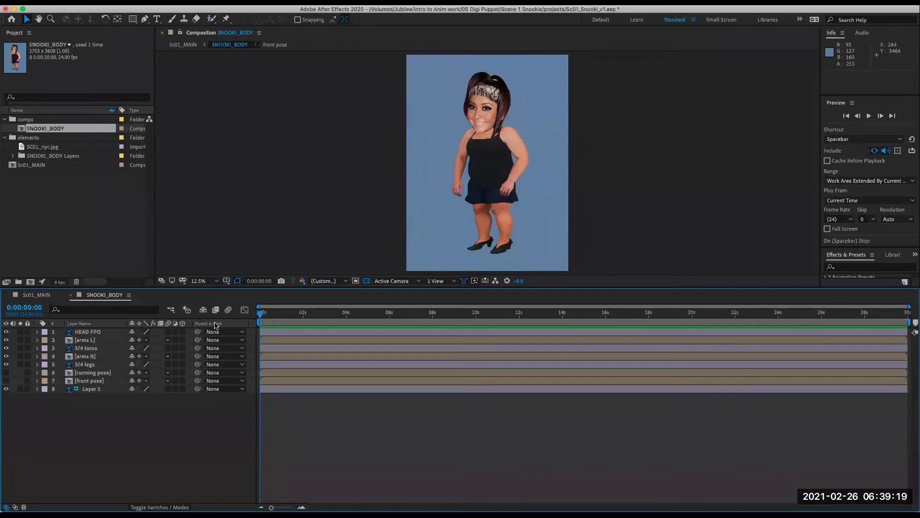
left_click(98, 340)
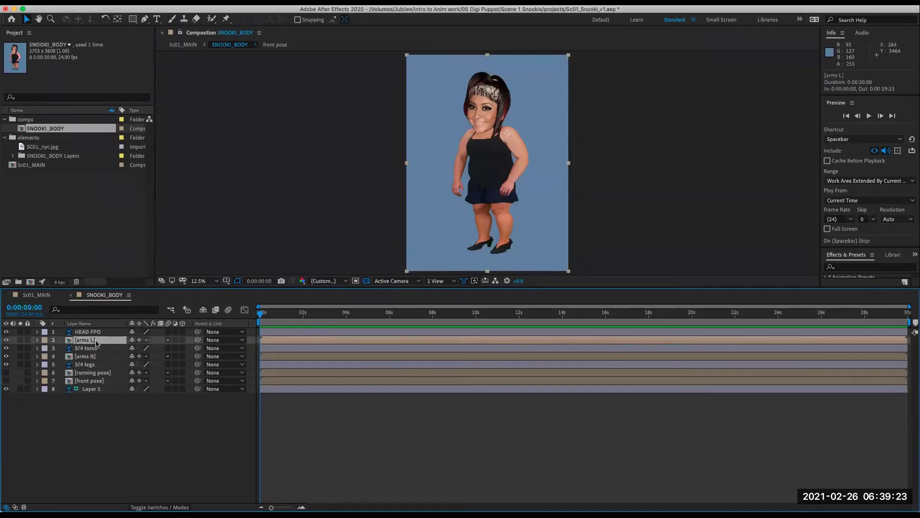
key("r")
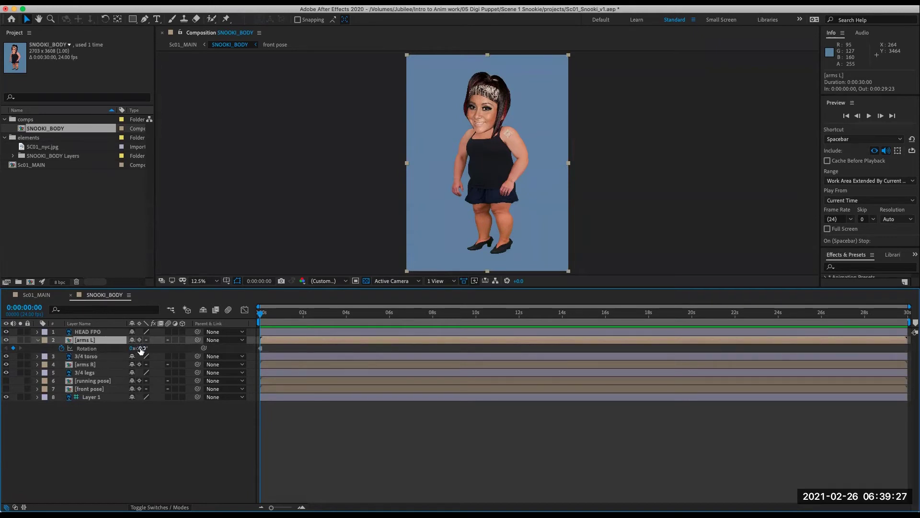
Key a test arm swing from 22° to 46° at 15 frames and 82° near 1 second, then preview.
left_click_drag(143, 351, 255, 321)
left_click(272, 316)
left_click(283, 316)
left_click(286, 317)
key("space")
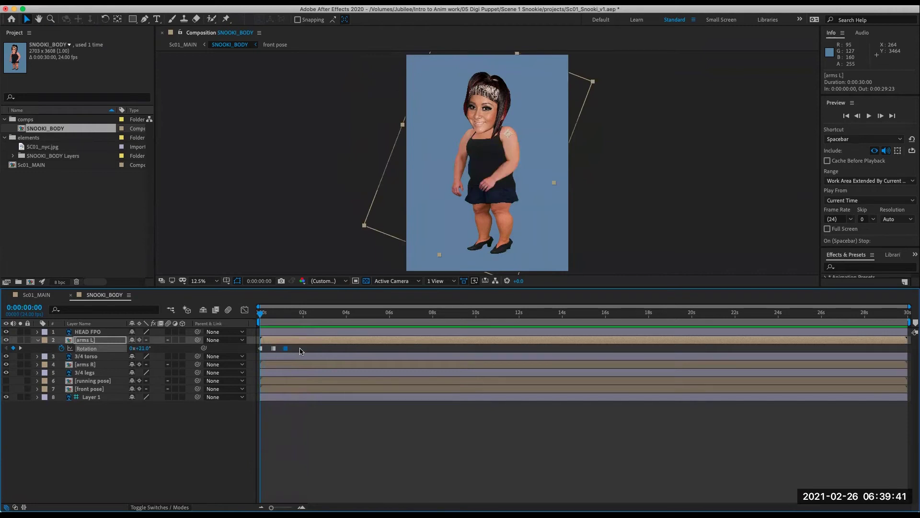
Key the arm rotation at 42° on frame 2 and 78° on frame 4.
key("equal")
key("equal")
key("equal")
key("equal")
key("equal")
key("equal")
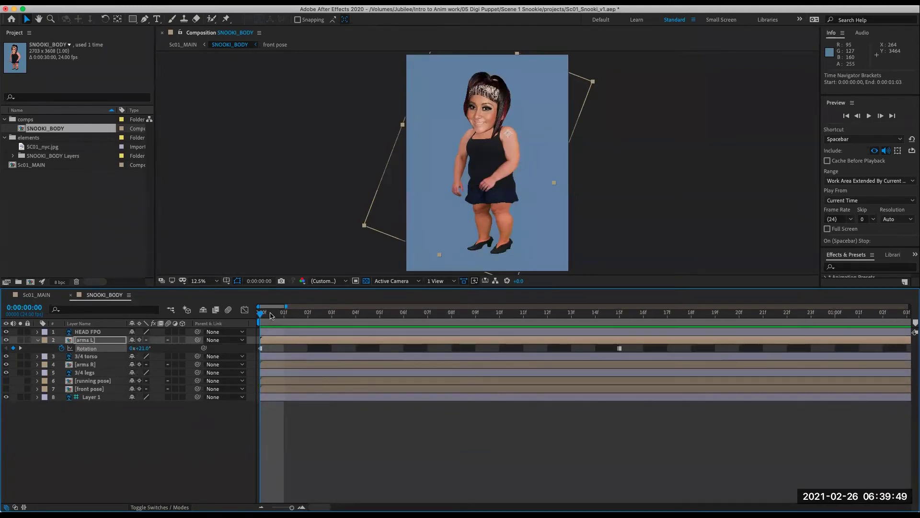
left_click_drag(271, 315, 307, 315)
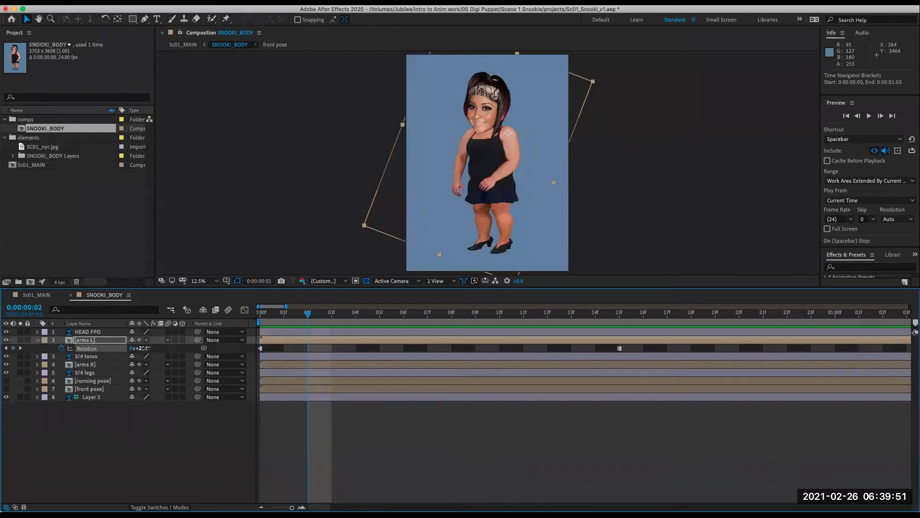
left_click_drag(145, 348, 156, 348)
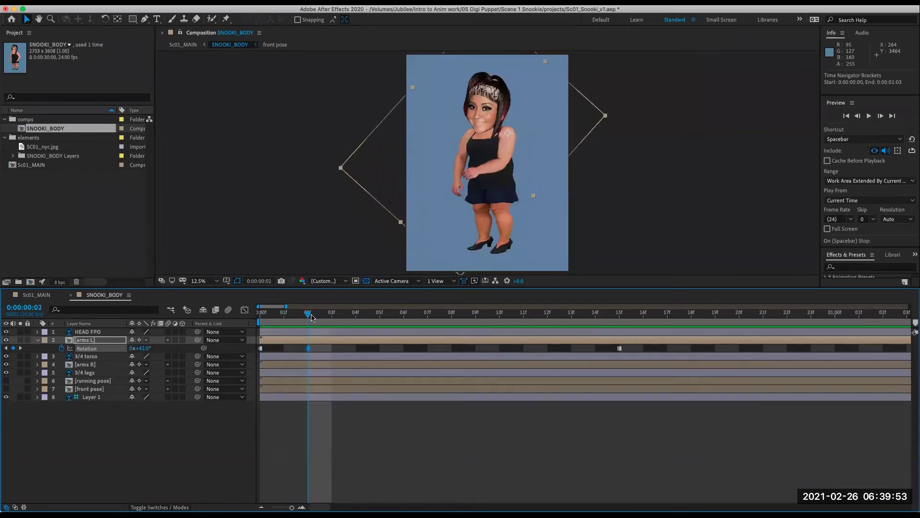
left_click_drag(311, 316, 355, 315)
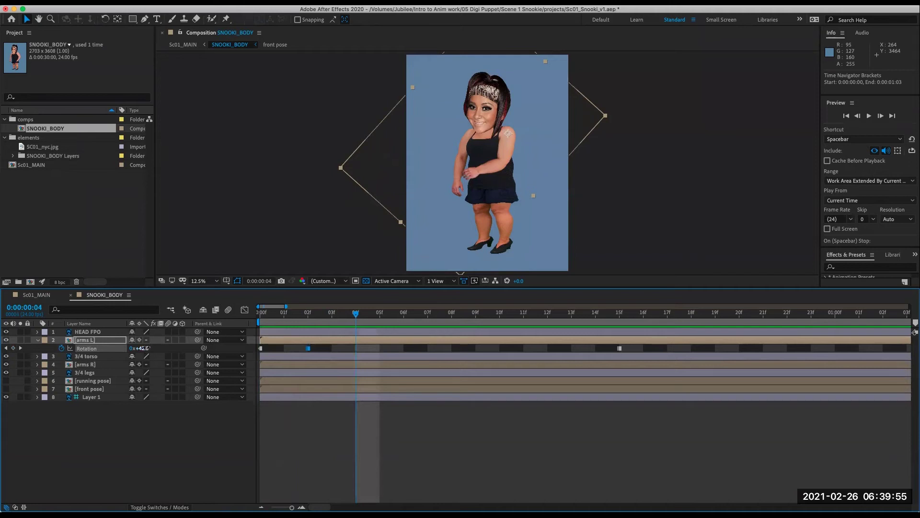
left_click_drag(145, 347, 163, 348)
Delete the two later Rotation keyframes on [arms L].
key("Home")
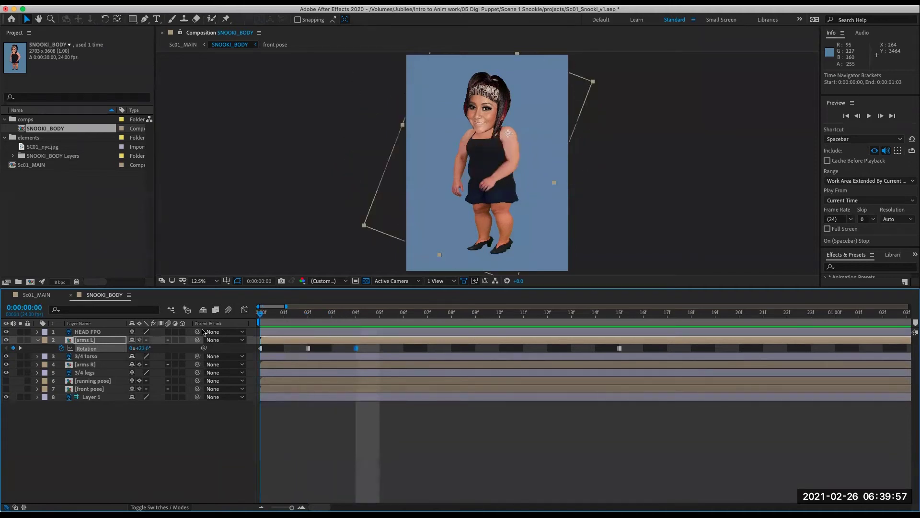
key("minus")
key("minus")
key("minus")
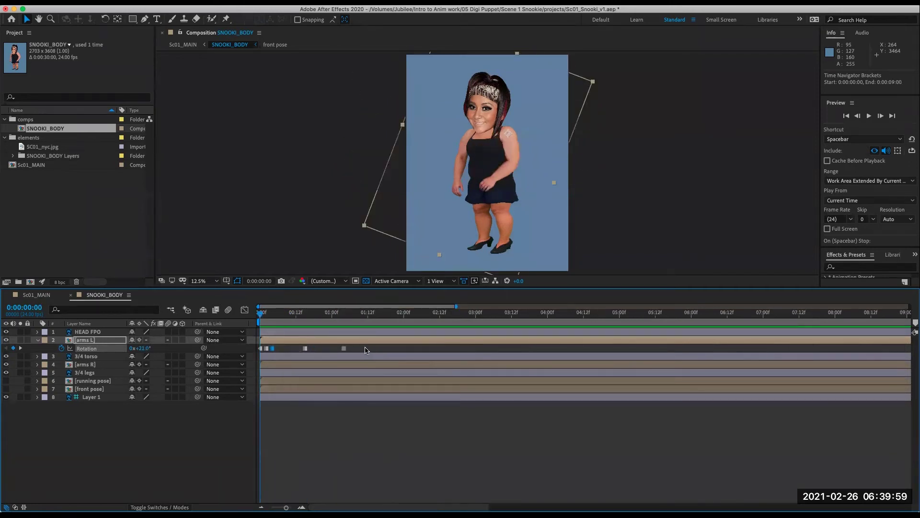
left_click_drag(364, 350, 298, 354)
key("Delete")
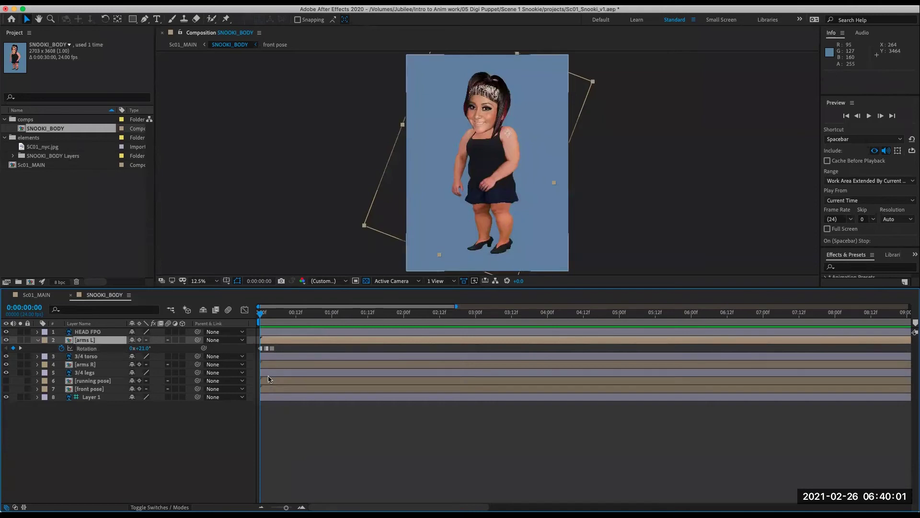
Step through the first frames to check the arm swing, then show the full 30 s timeline.
key("equal")
key("equal")
key("equal")
left_click_drag(277, 316, 265, 333)
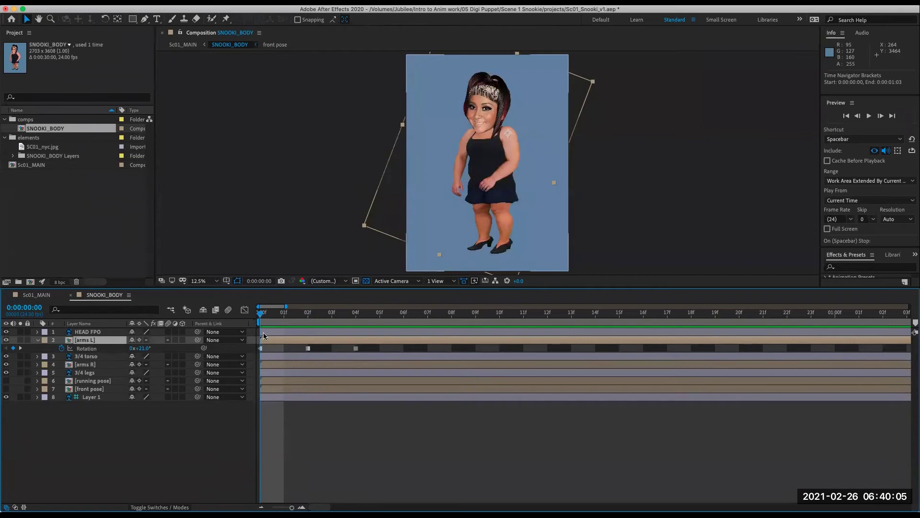
key("period")
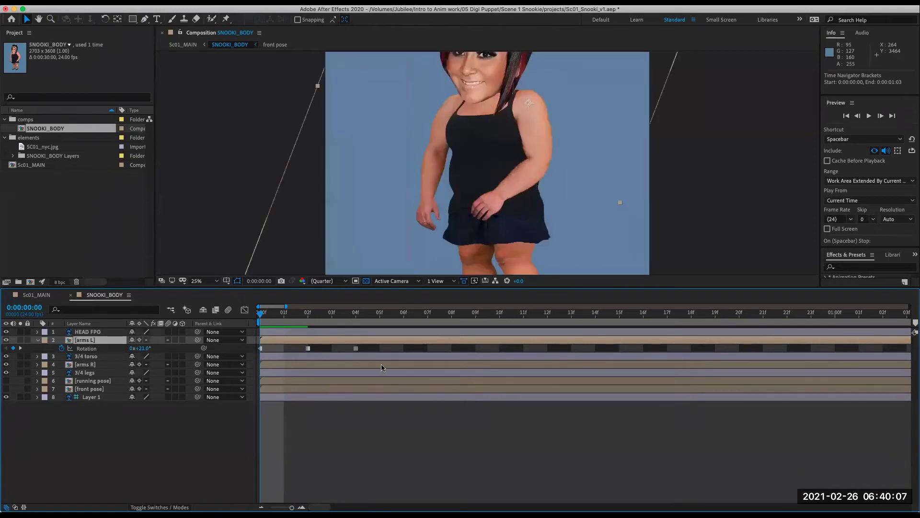
left_click(325, 433)
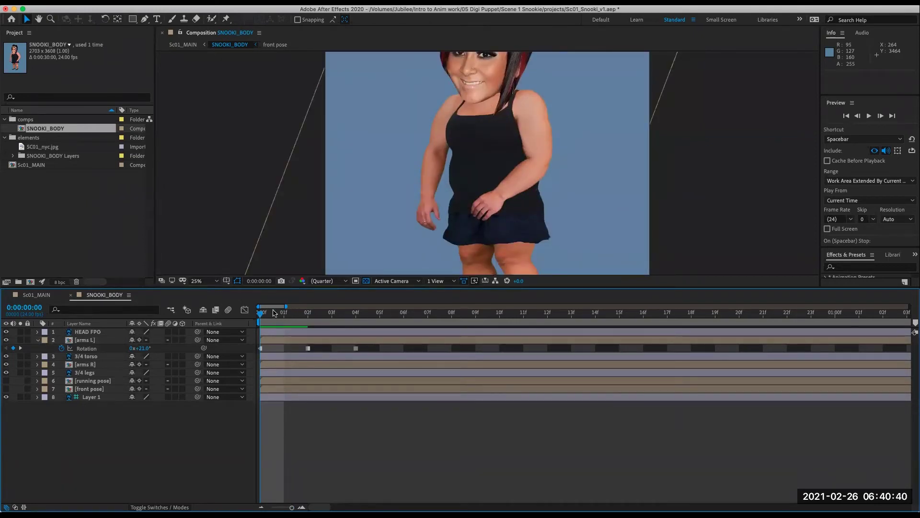
key("space")
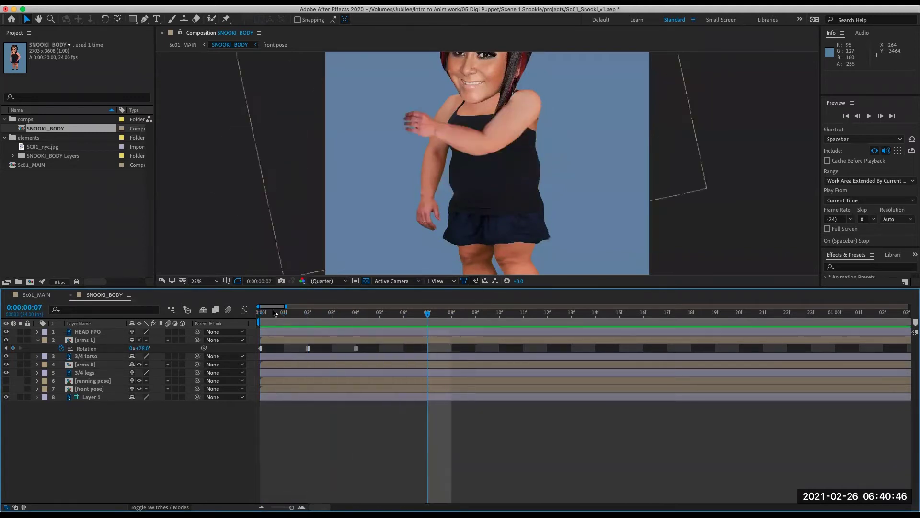
key("Page_Up")
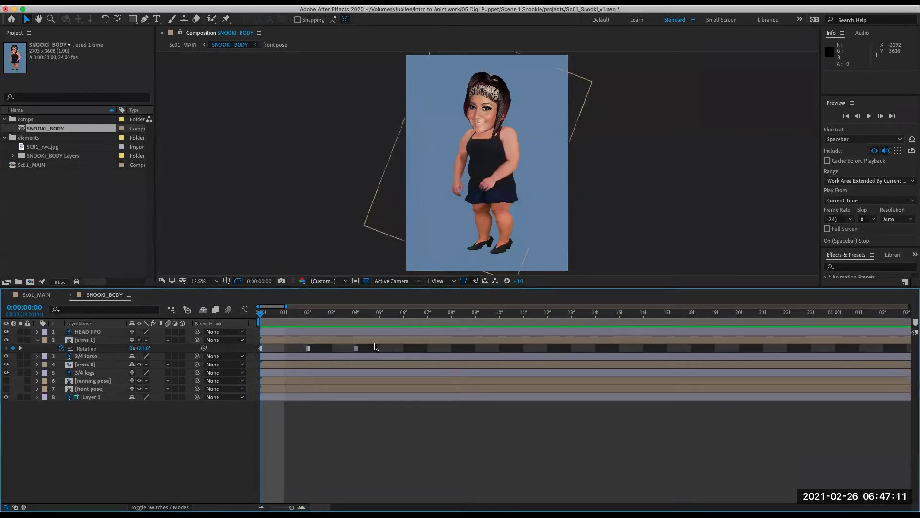
left_click(328, 353)
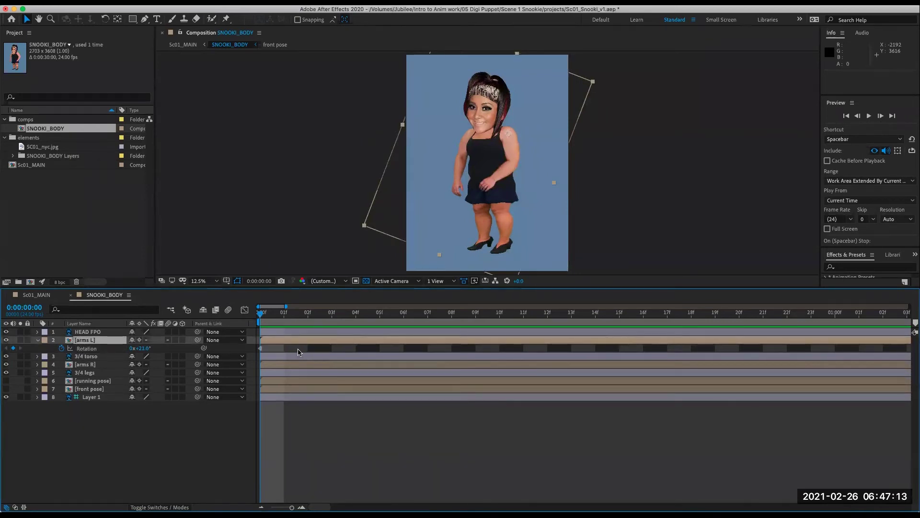
key("semicolon")
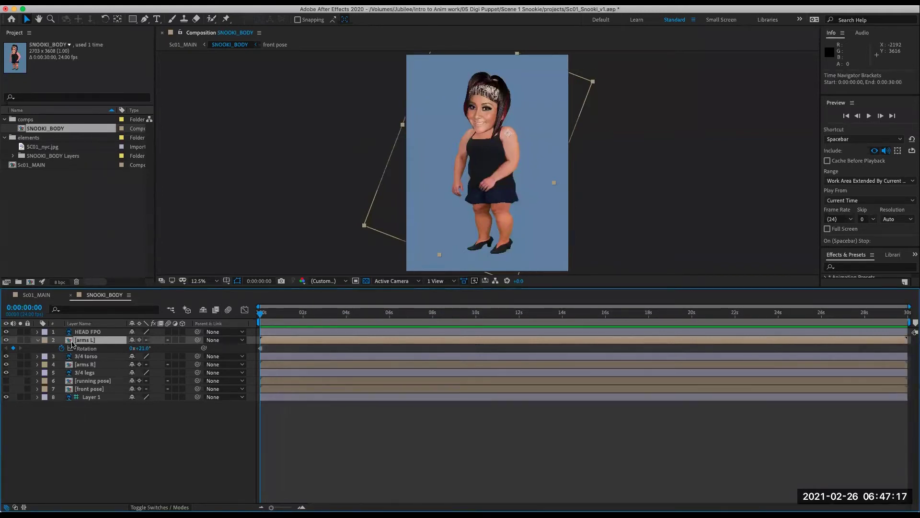
Open the arms L precomp, unhide arm layers 2–4 on black, and show all four layers' Opacity.
double_click(71, 342)
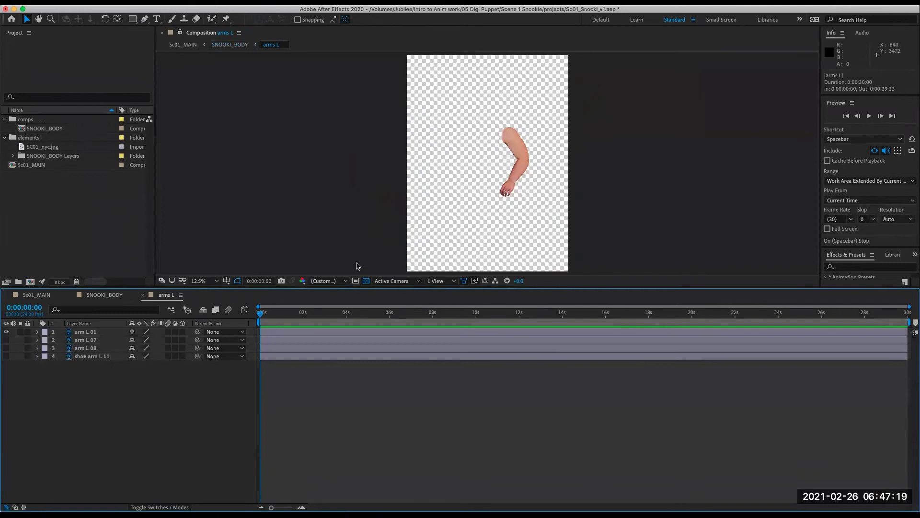
left_click_drag(6, 340, 6, 356)
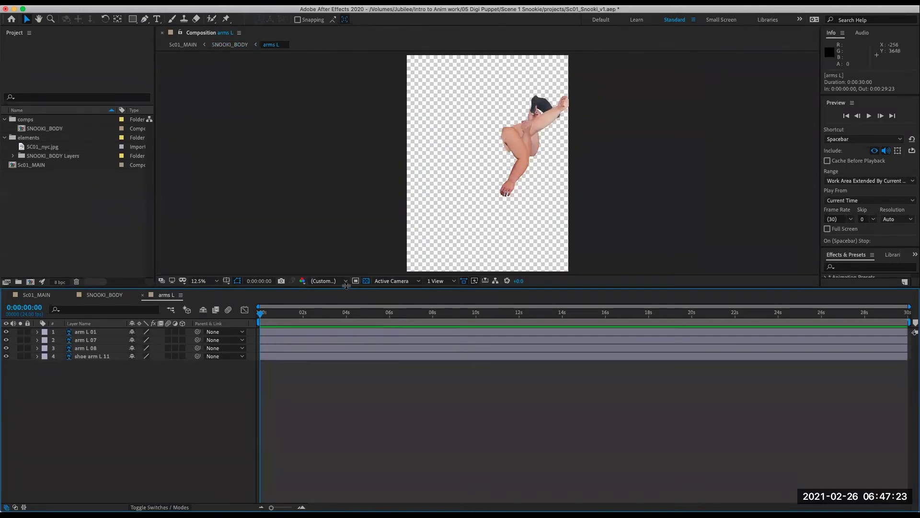
left_click(366, 280)
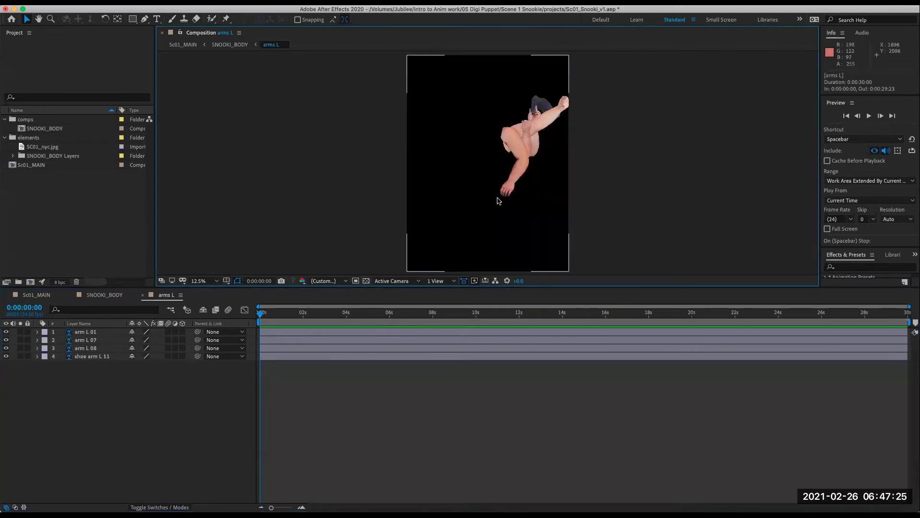
left_click(235, 334)
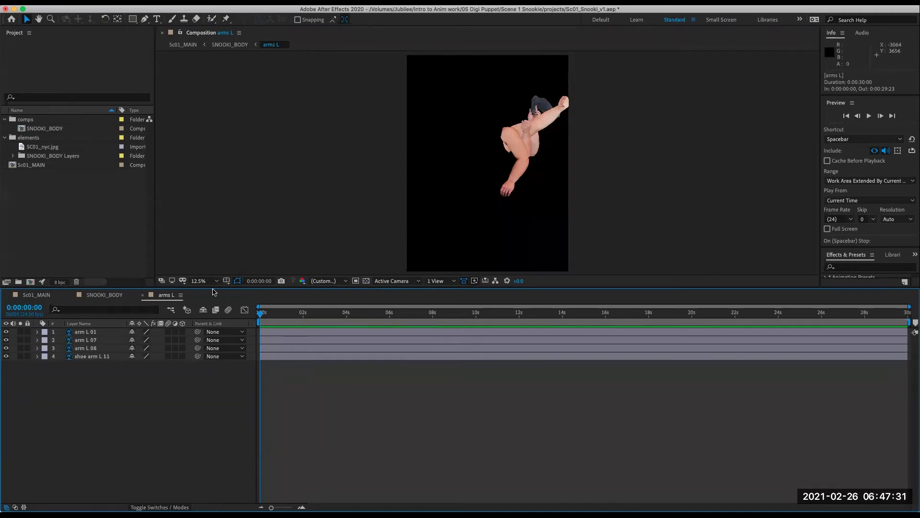
left_click_drag(279, 312, 325, 312)
key("Home")
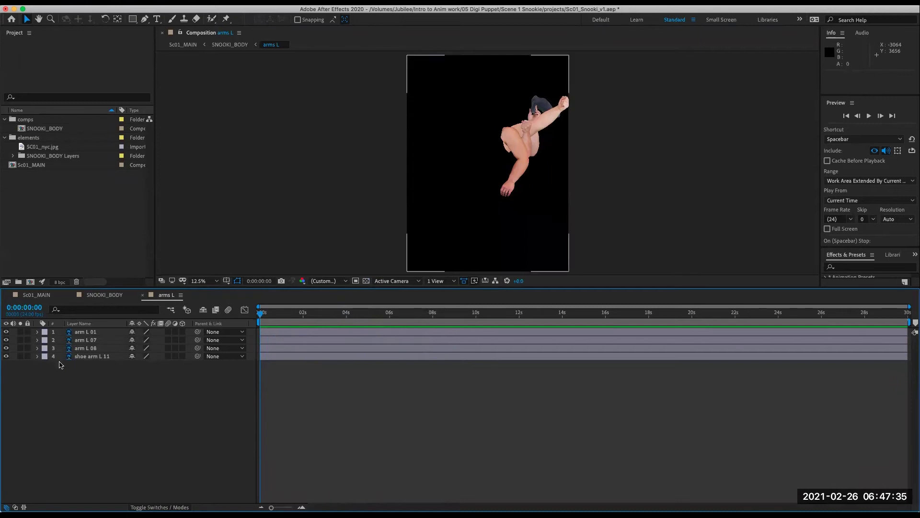
key("super+a")
key("t")
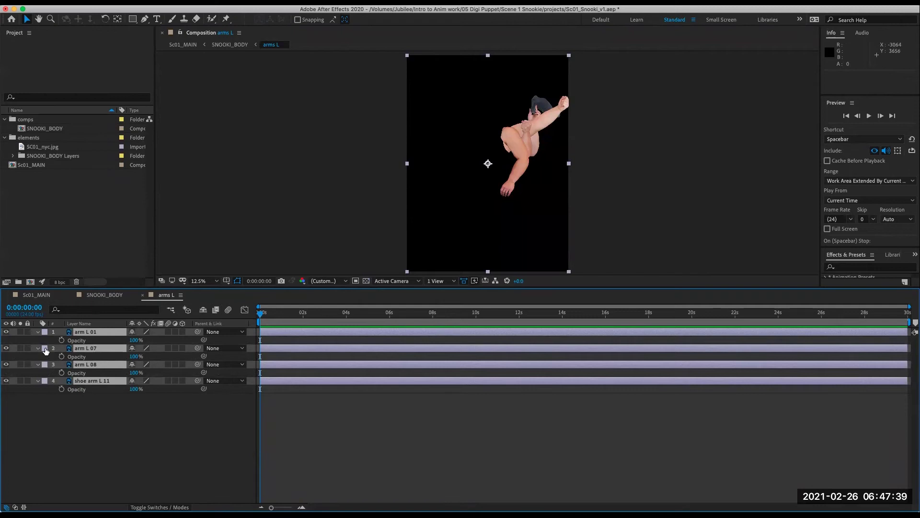
Add Opacity keyframes at 0 s on all four arm layers and make them hold keyframes.
left_click(62, 340)
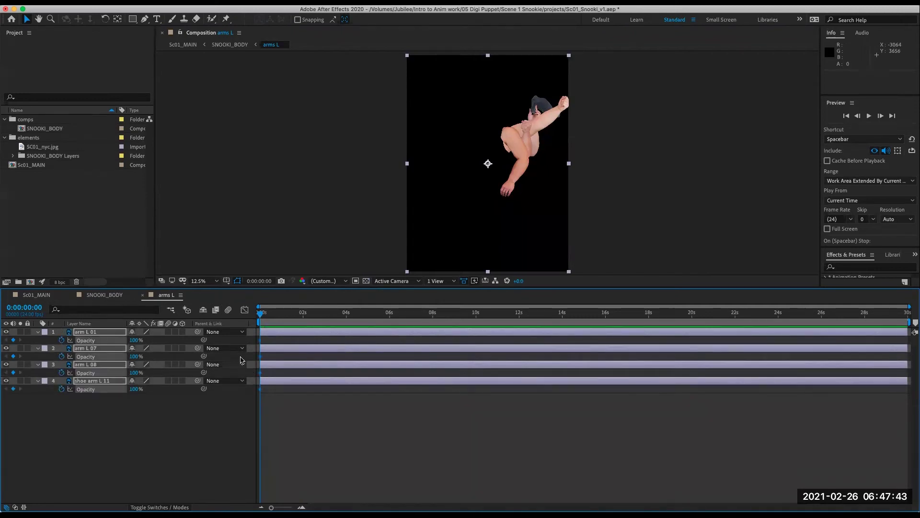
right_click(260, 343)
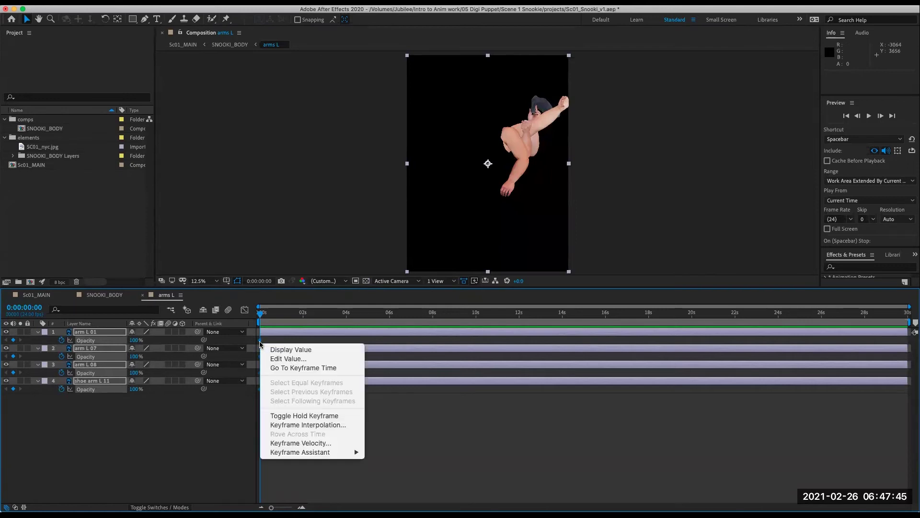
left_click(287, 416)
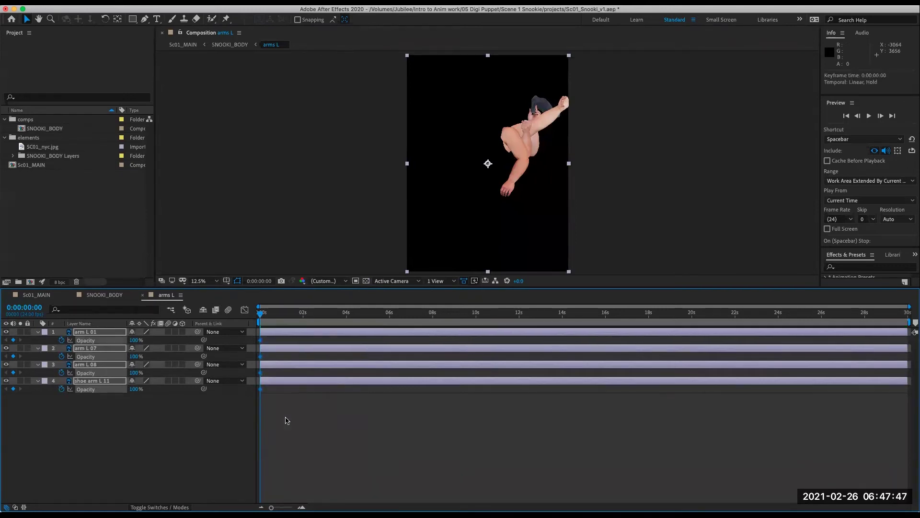
left_click(278, 405)
Set arm L 07, arm L 08 and shoe arm L 11 Opacity to 0%.
left_click(109, 350)
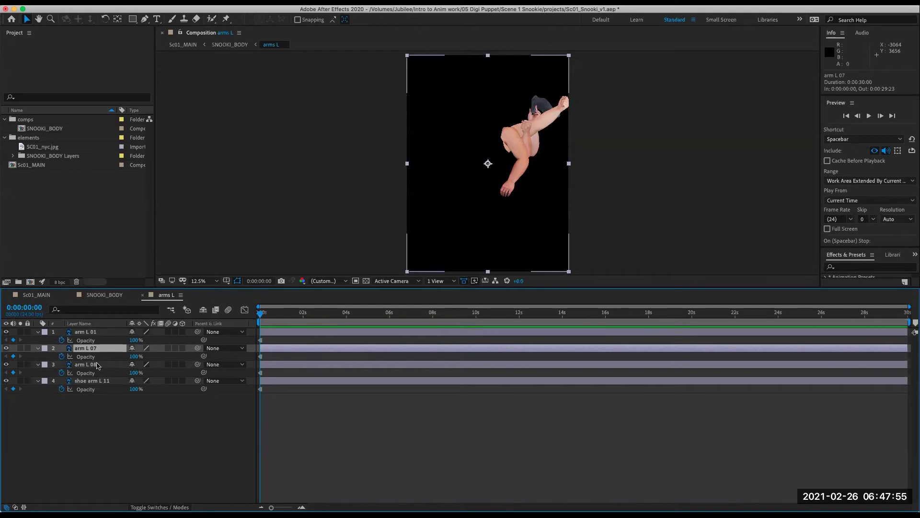
left_click(91, 380, "shift")
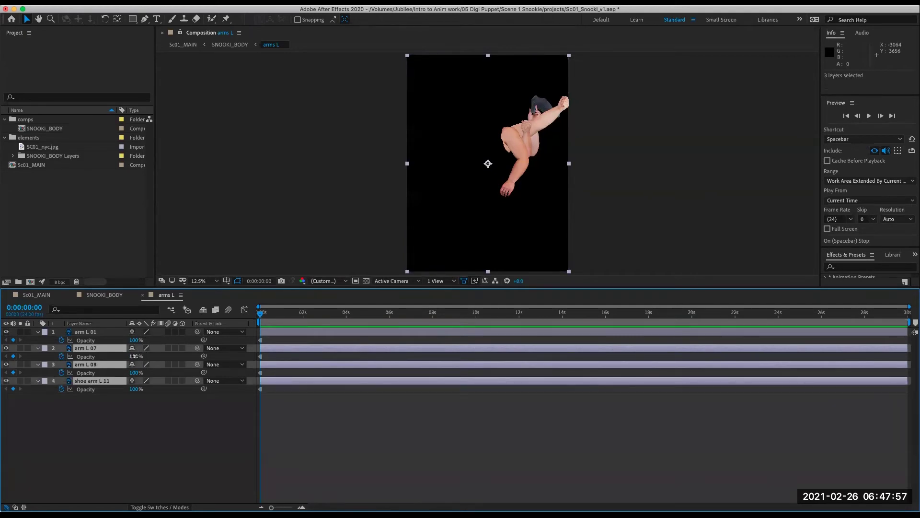
left_click(136, 356)
type("0")
key("Return")
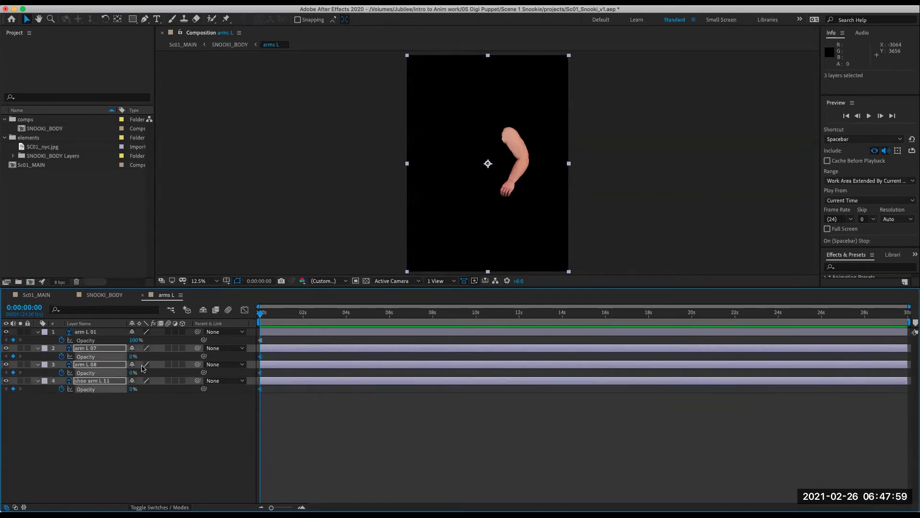
left_click(128, 424)
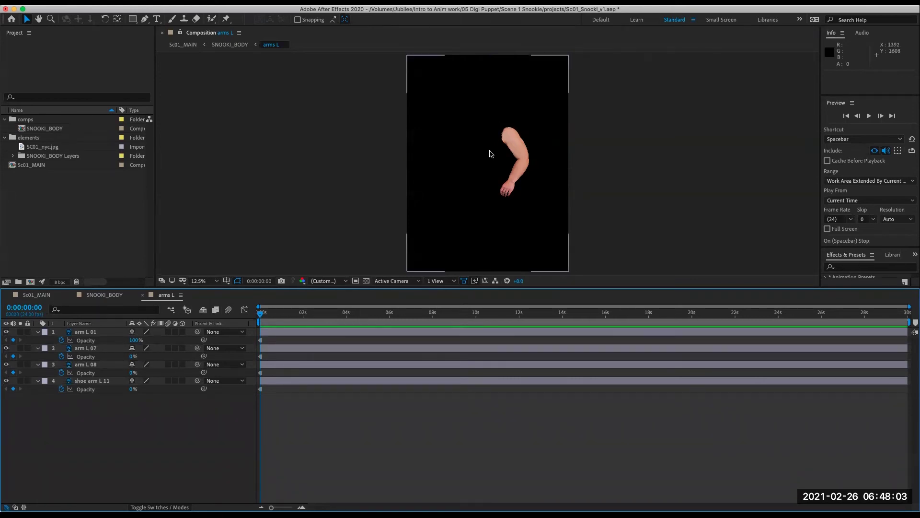
At 2 s, set arm L 01 Opacity to 0% and arm L 07 to 100%.
left_click_drag(265, 313, 302, 325)
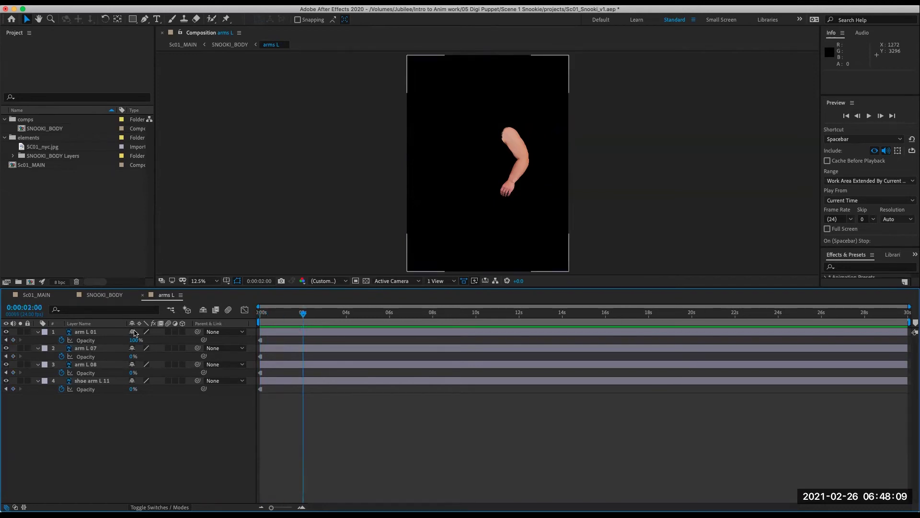
left_click(135, 340)
type("0")
key("Return")
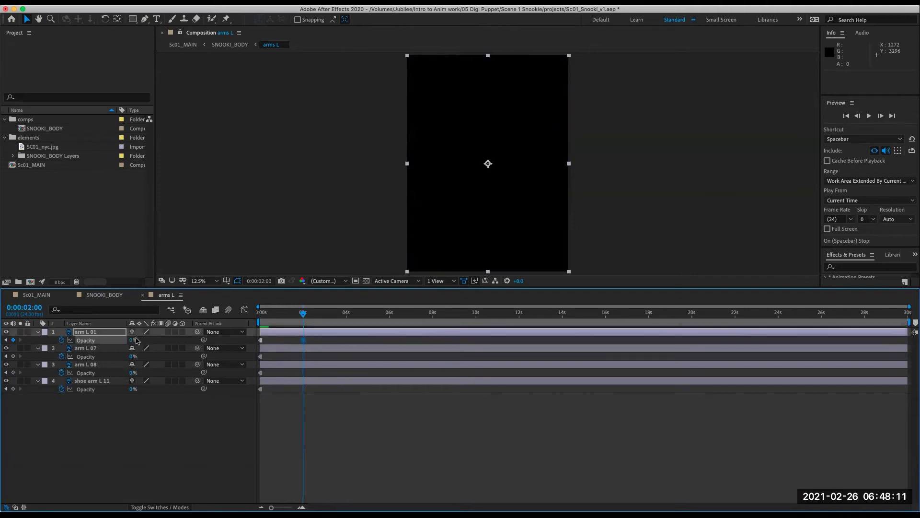
left_click(133, 357)
key("Return")
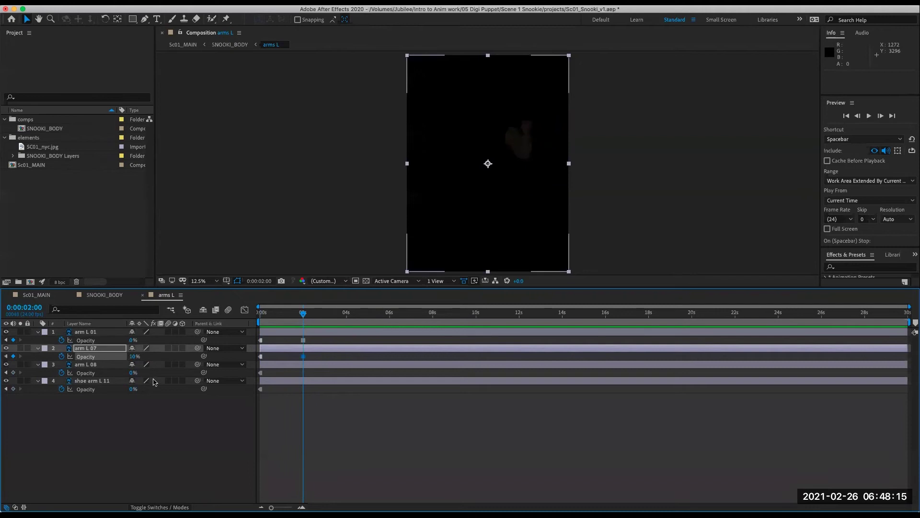
left_click(132, 357)
type("100")
key("Return")
left_click_drag(287, 310, 344, 350)
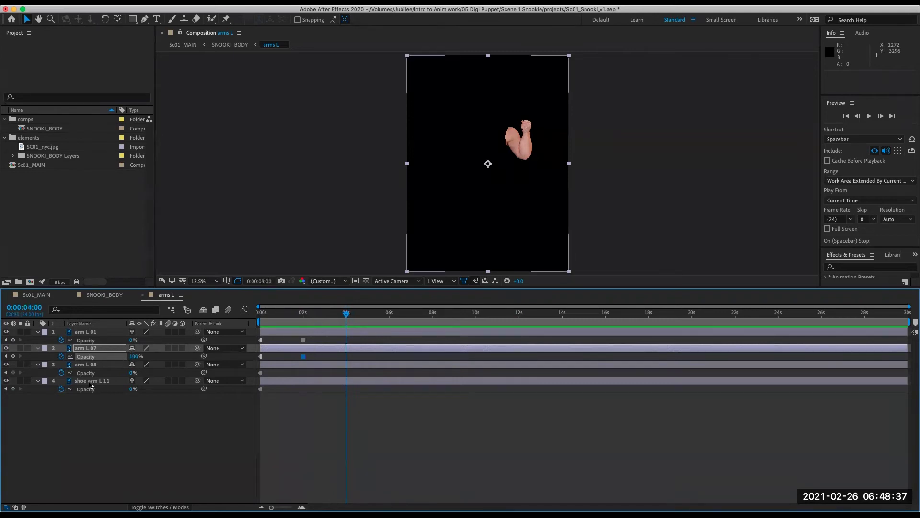
At 4 s, hide arm L 07 and raise shoe arm L 11 to 100% Opacity.
left_click(92, 381)
left_click(134, 357)
type("0")
key("Return")
left_click_drag(129, 391, 389, 327)
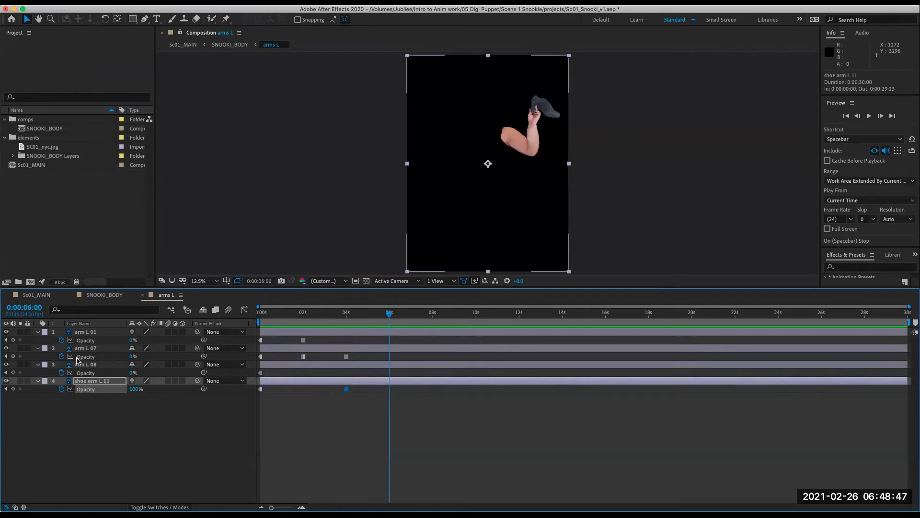
At 6 s, hide shoe arm L 11, restore arm L 01 to 100%, and preview the swaps.
left_click(135, 389)
type("0")
key("Return")
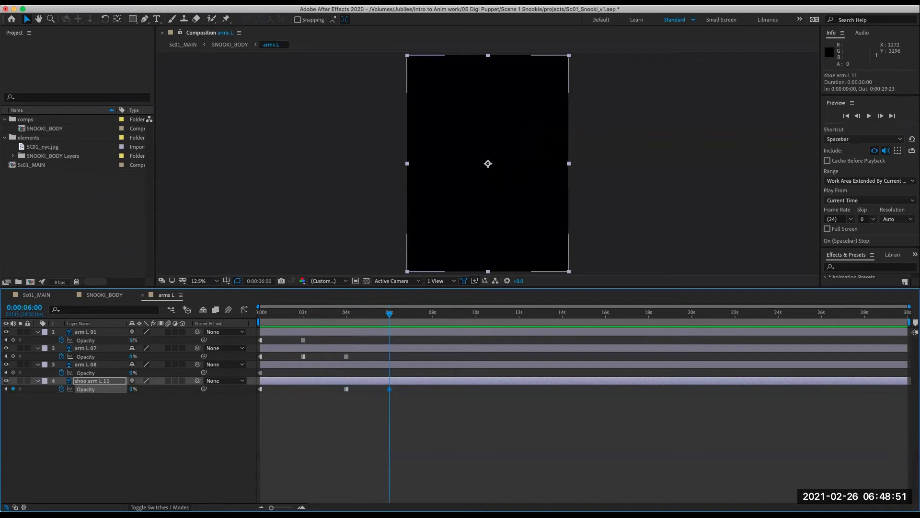
left_click_drag(133, 339, 241, 411)
key("space")
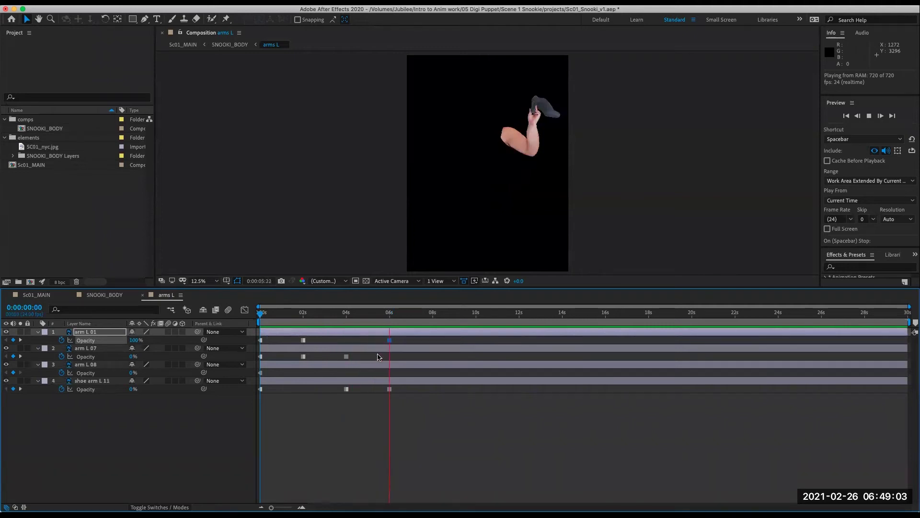
key("space")
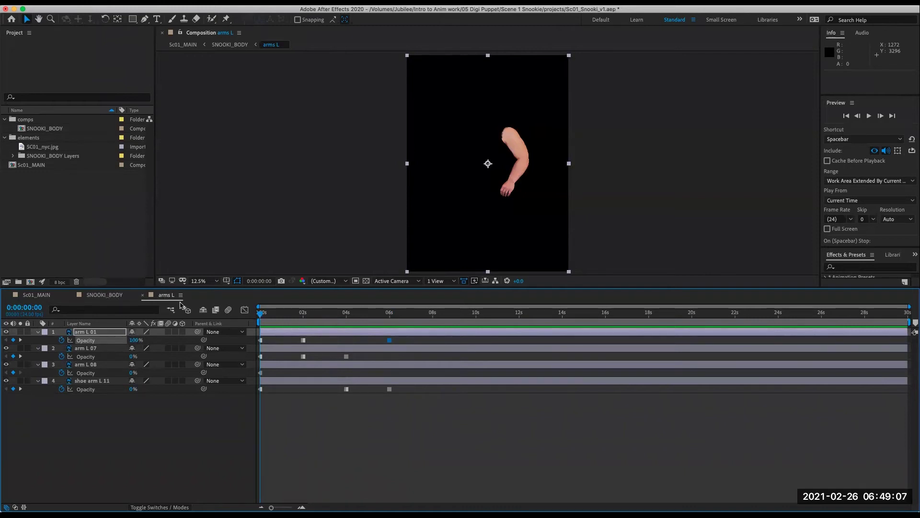
Switch to the SNOOKI_BODY composition via the Mini-Flowchart and scrub to about 2 s.
key("Tab")
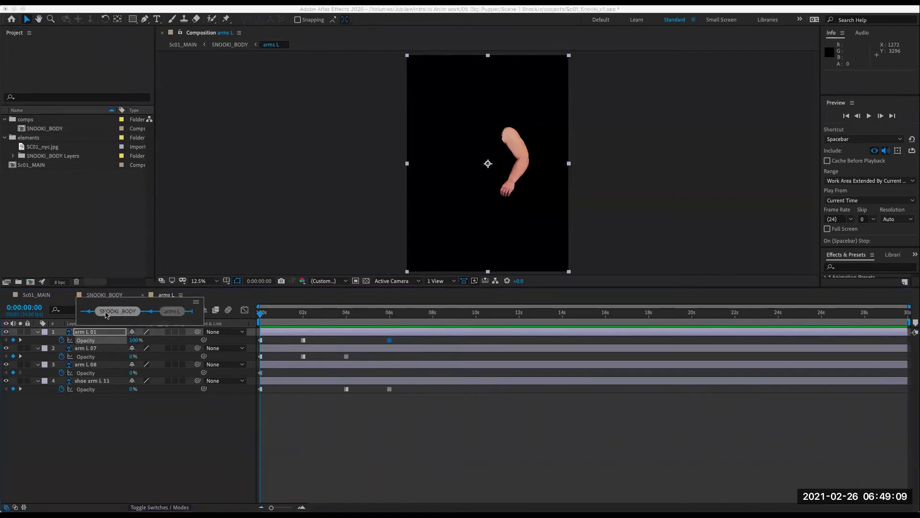
mouse_move(166, 314)
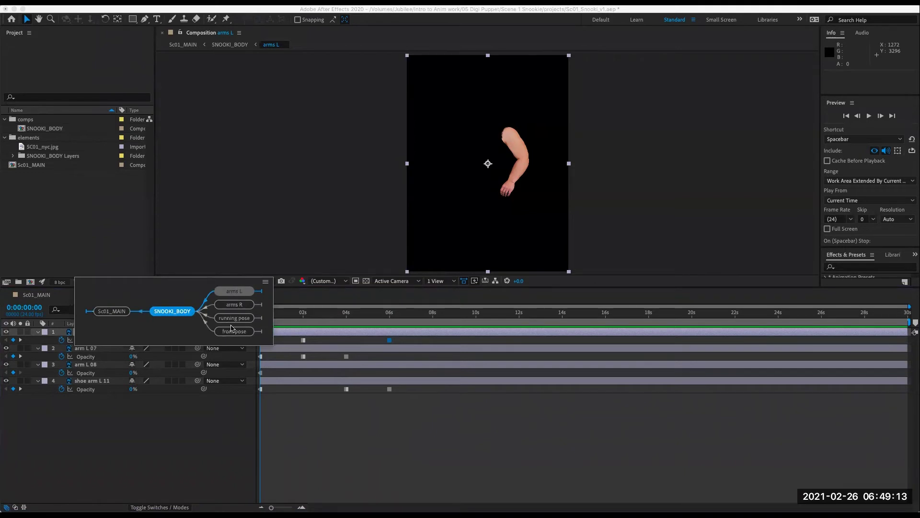
left_click(173, 314)
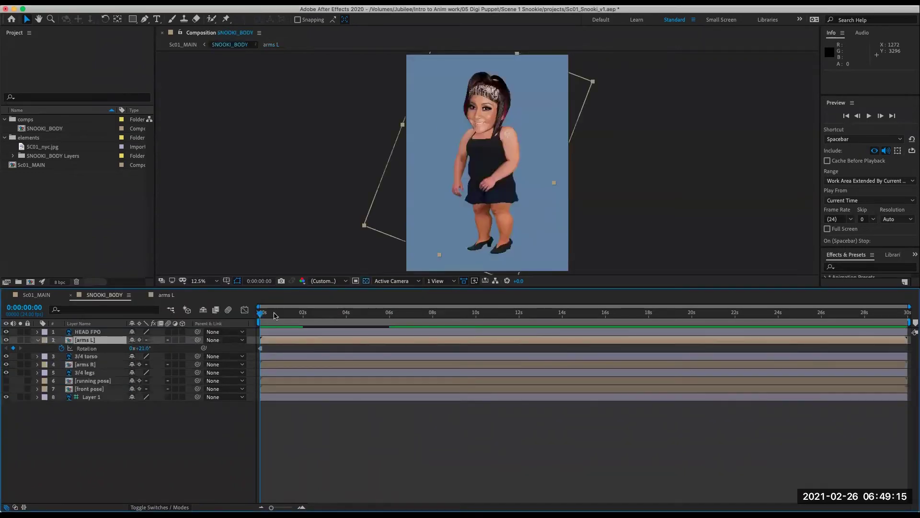
left_click_drag(260, 334, 264, 355)
key("Home")
left_click_drag(263, 316, 284, 317)
Show arms L Position alongside Rotation, zoom the view to 25%, and frame the figure.
key("Home")
key("alt+shift+p")
left_click_drag(267, 317, 304, 316)
key("comma")
key("period")
key("period")
left_click_drag(573, 294, 574, 356)
key("h")
left_click_drag(509, 212, 497, 221)
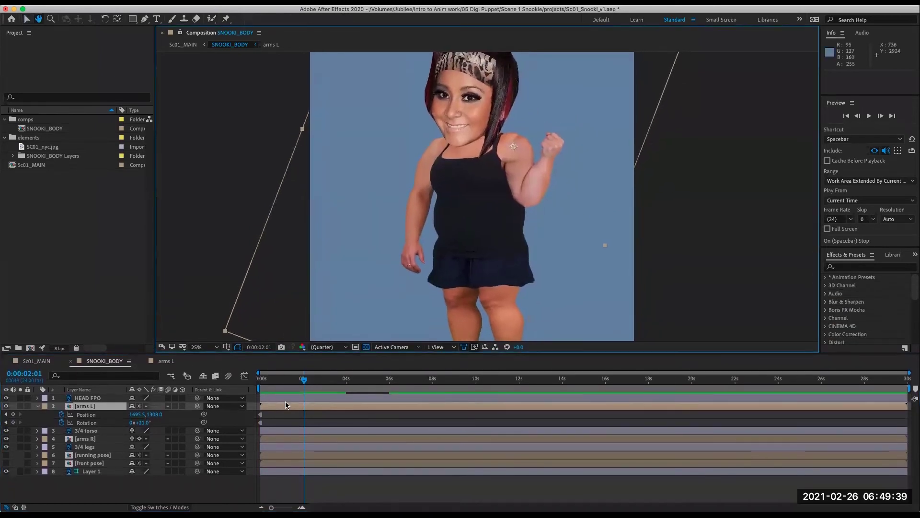
key("v")
left_click_drag(282, 384, 232, 388)
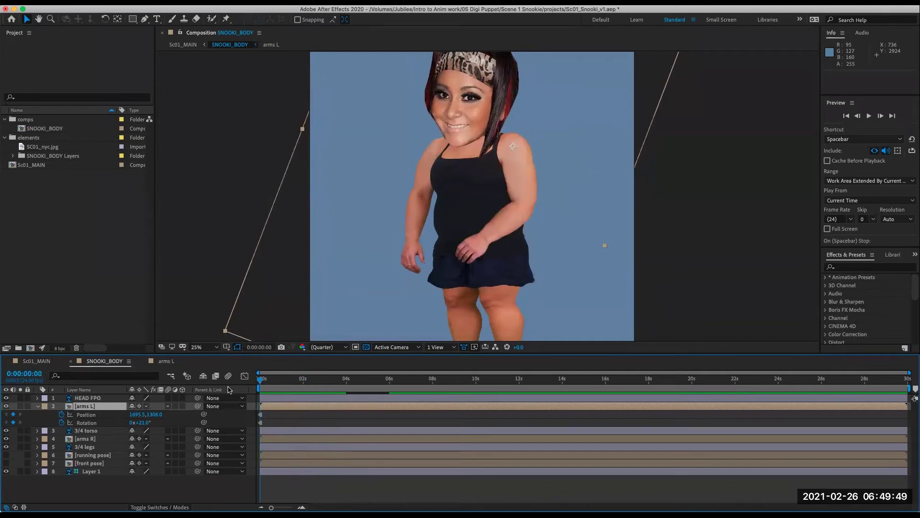
Set arms L Rotation keyframes of 7° at 2:00 and 13° at 1:20.
key("k")
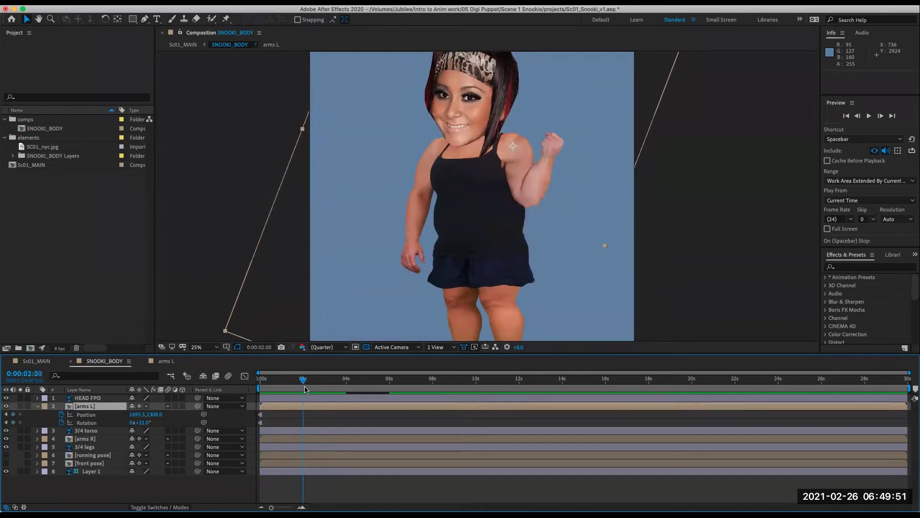
key("Page_Up")
key("Page_Down")
key("Page_Up")
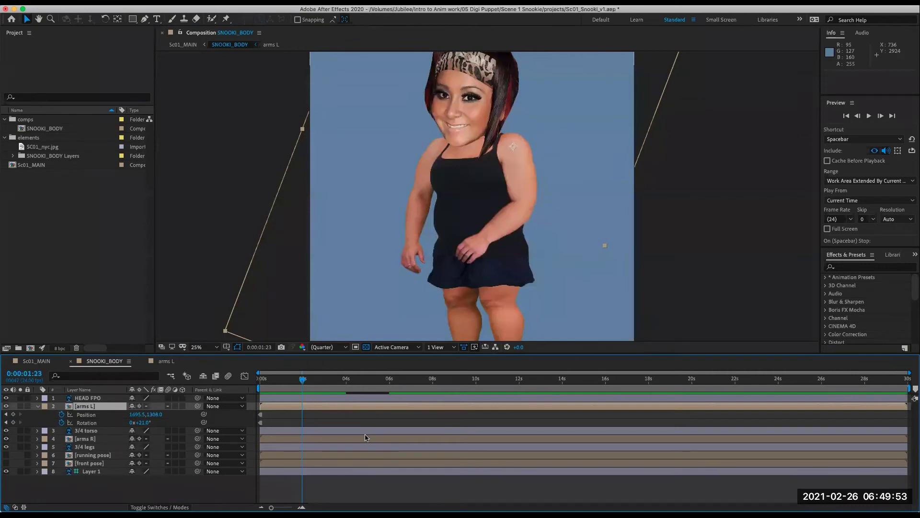
key("Page_Down")
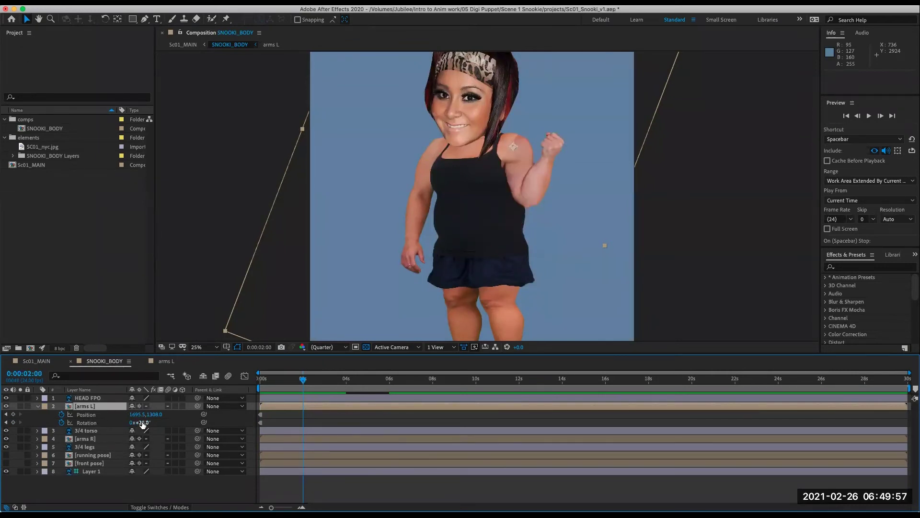
mouse_move(140, 422)
left_mouse_down()
mouse_move(116, 410)
mouse_move(144, 410)
left_mouse_up()
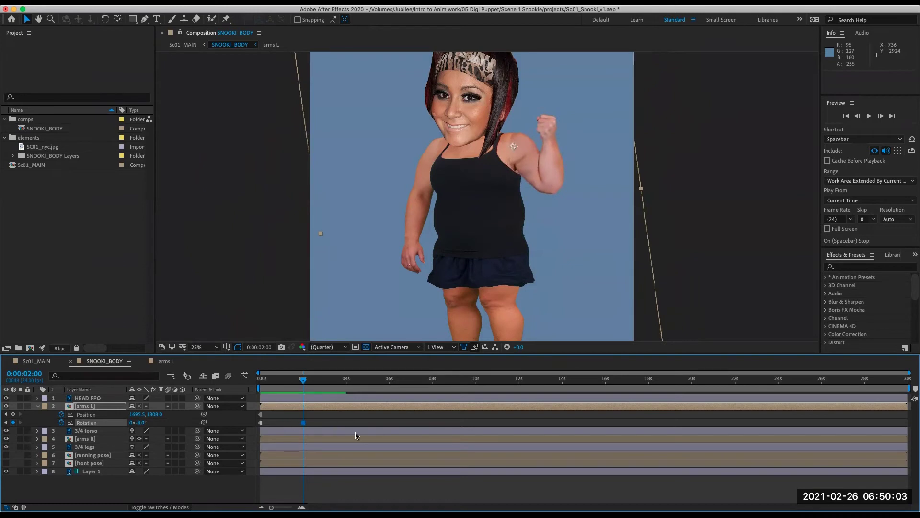
key("Page_Up")
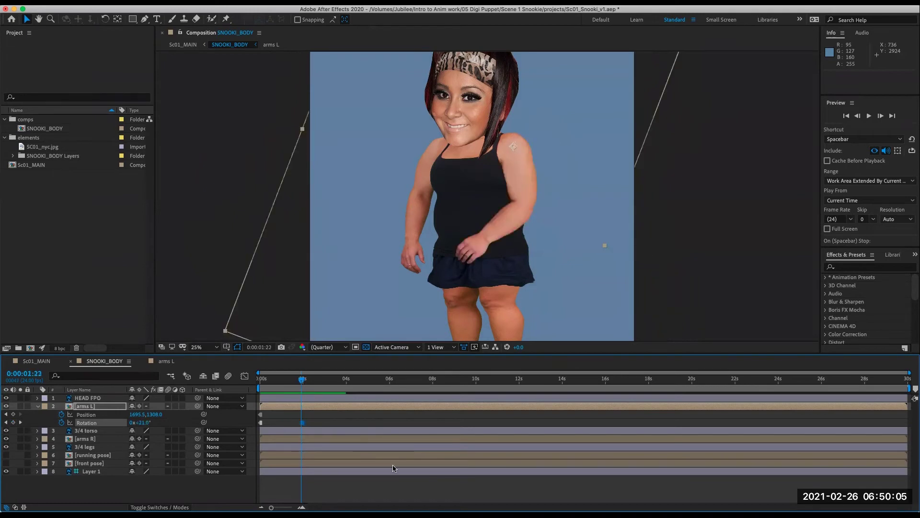
key("Page_Up")
key("Page_Up")
left_click_drag(145, 422, 143, 422)
Add a 22° arms L Rotation keyframe at 1:22.
left_click(322, 492)
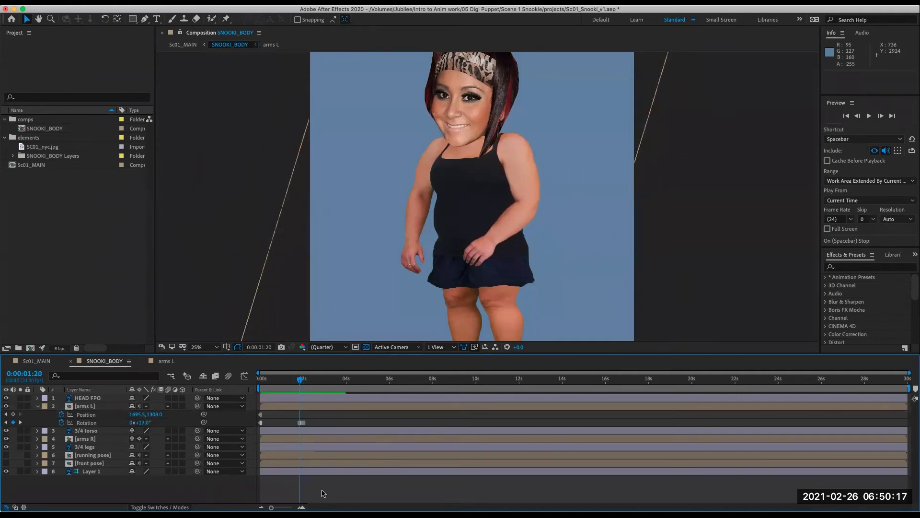
key("equal")
key("equal")
key("equal")
key("equal")
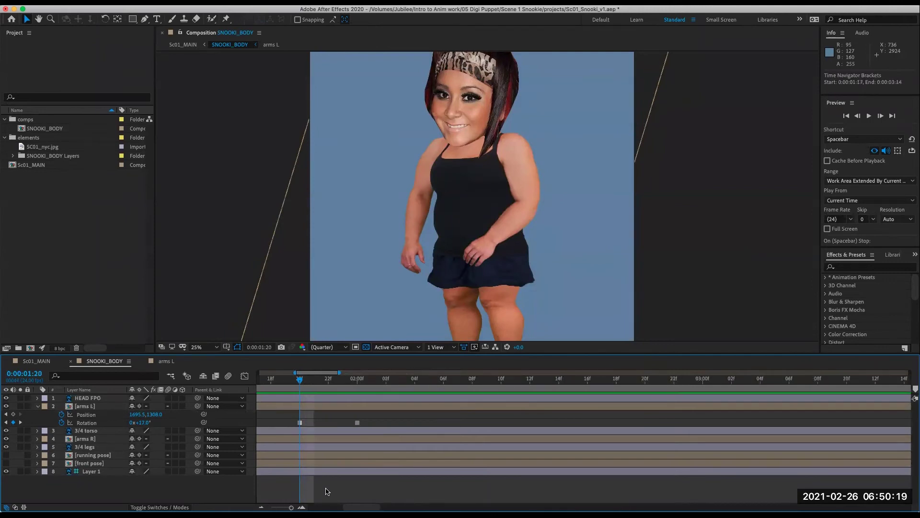
key("Page_Down")
key("Page_Down")
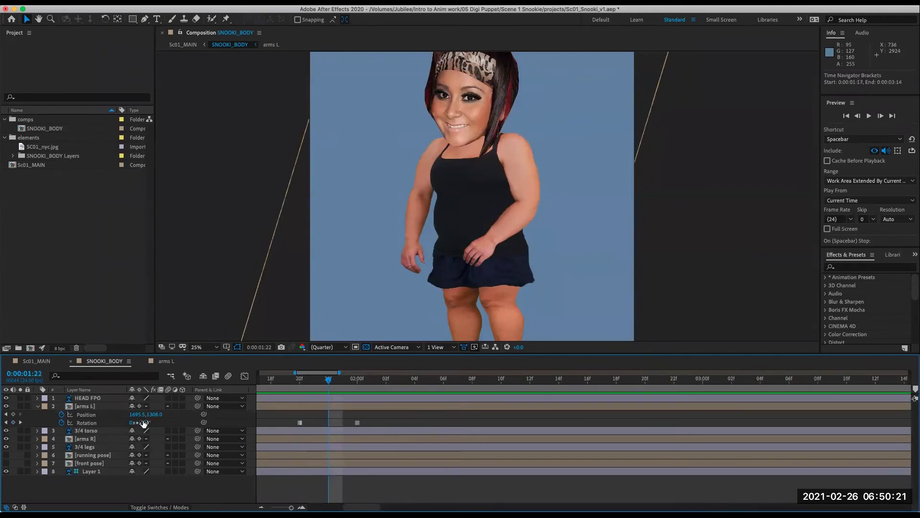
left_click_drag(143, 422, 143, 422)
left_click(279, 388)
left_click_drag(279, 389, 359, 431)
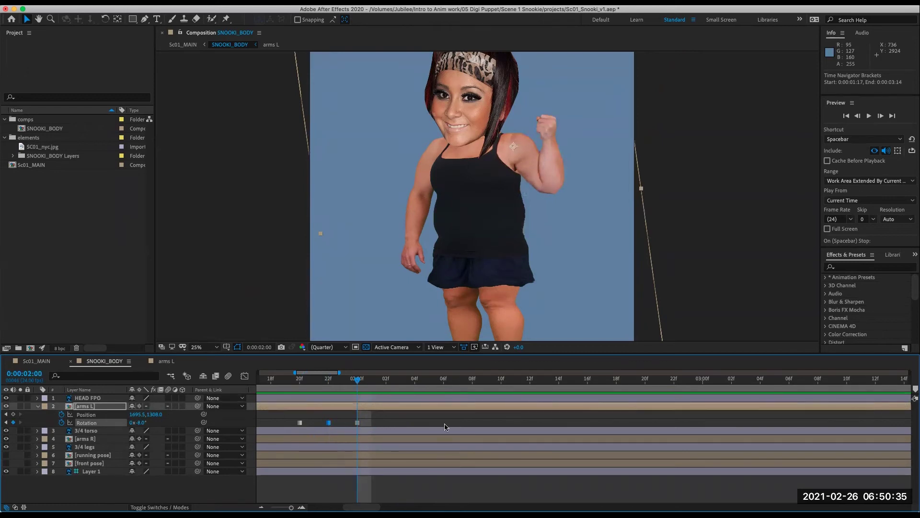
Nudge arms L Rotation upward at 2:02 and 2:04, then preview the arm swing.
key("Page_Down")
key("Page_Down")
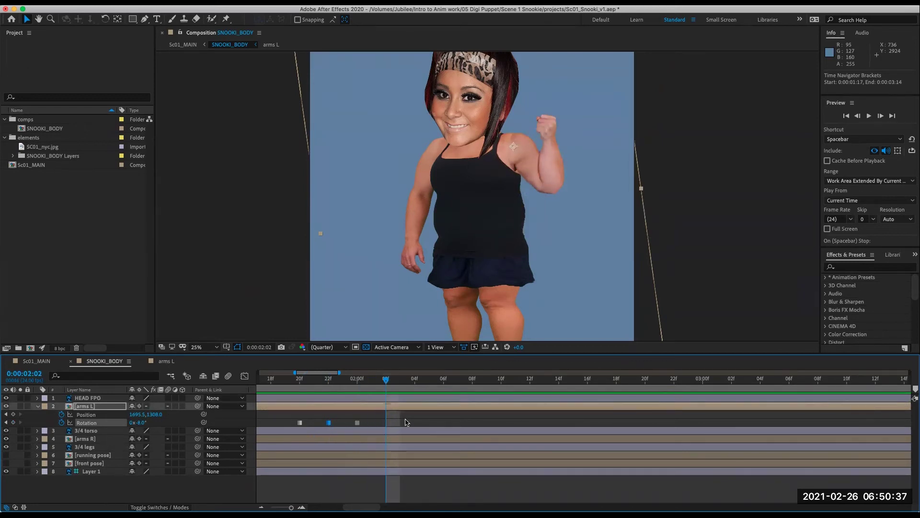
left_click(97, 407)
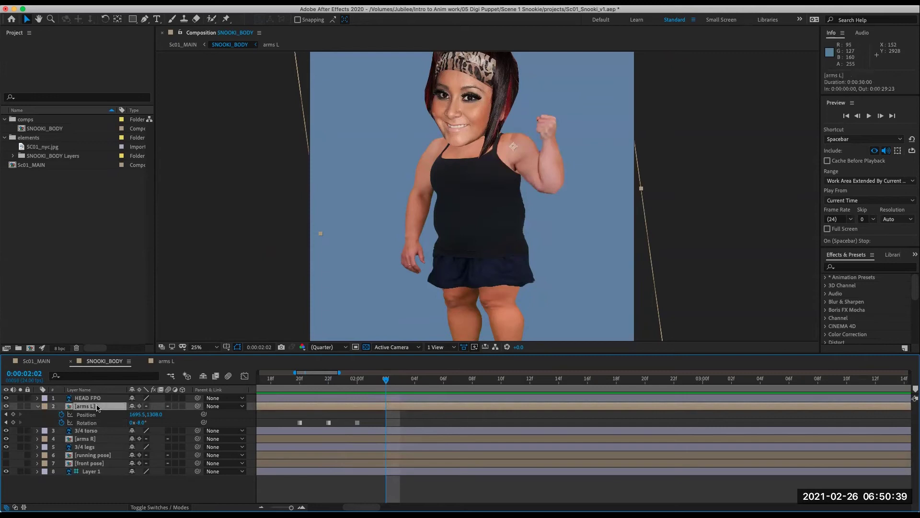
key("KP_Add")
key("KP_Add")
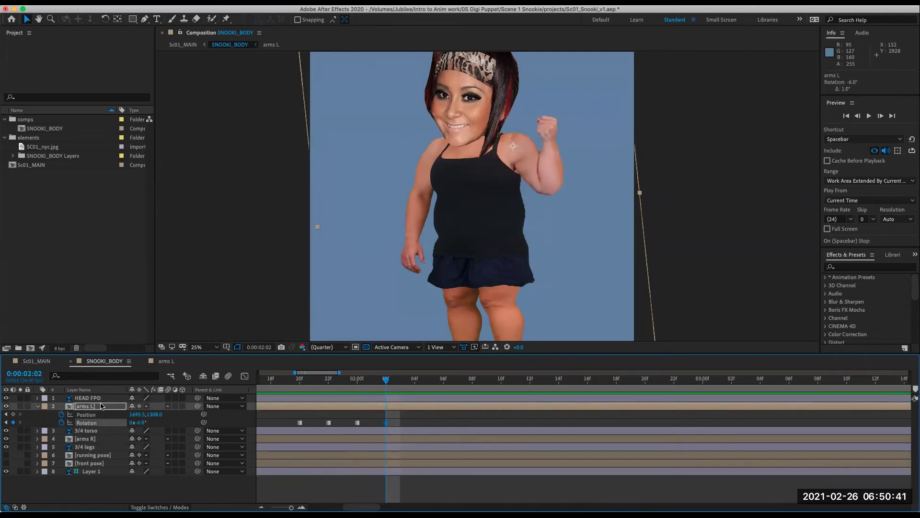
key("KP_Add")
key("KP_Add")
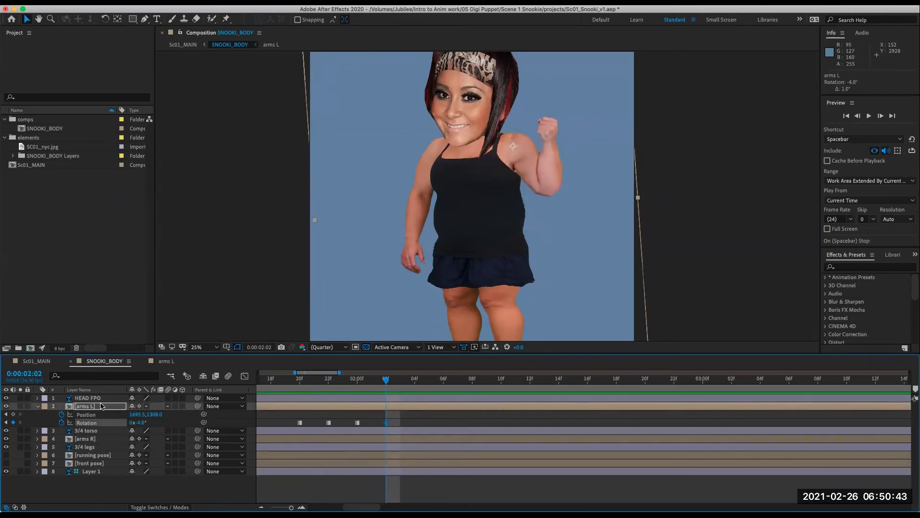
key("Page_Down")
key("Page_Down")
key("KP_Add")
key("KP_Add")
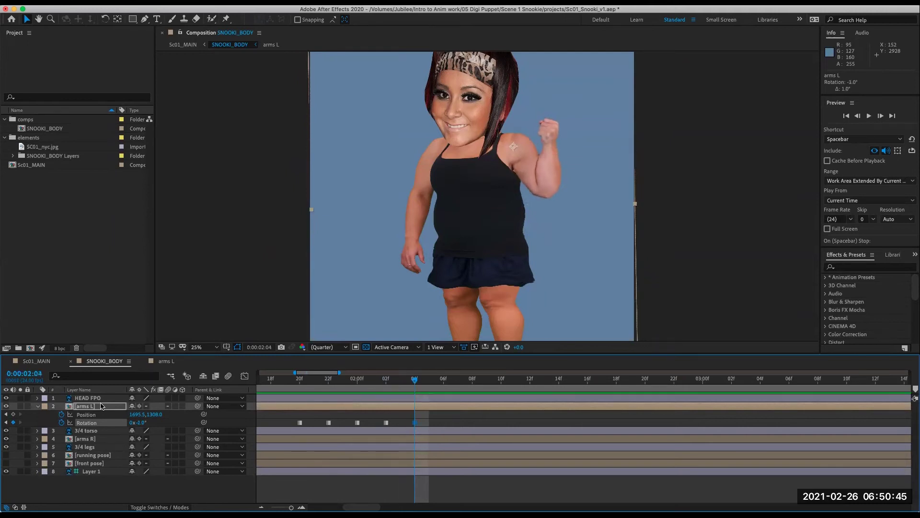
key("space")
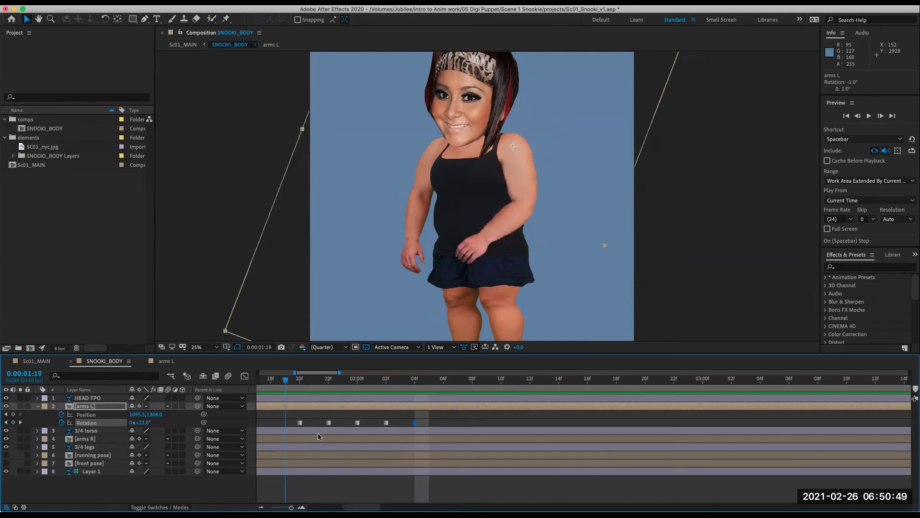
key("space")
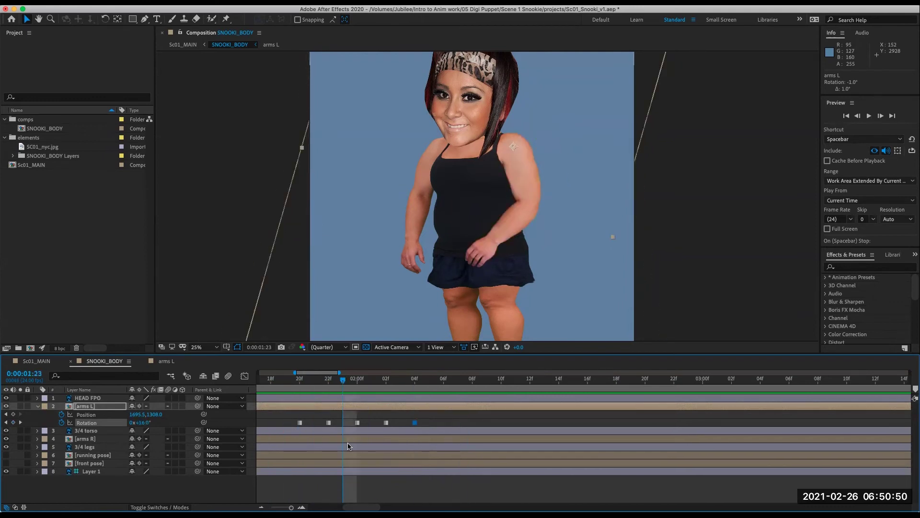
left_click(416, 486)
key("semicolon")
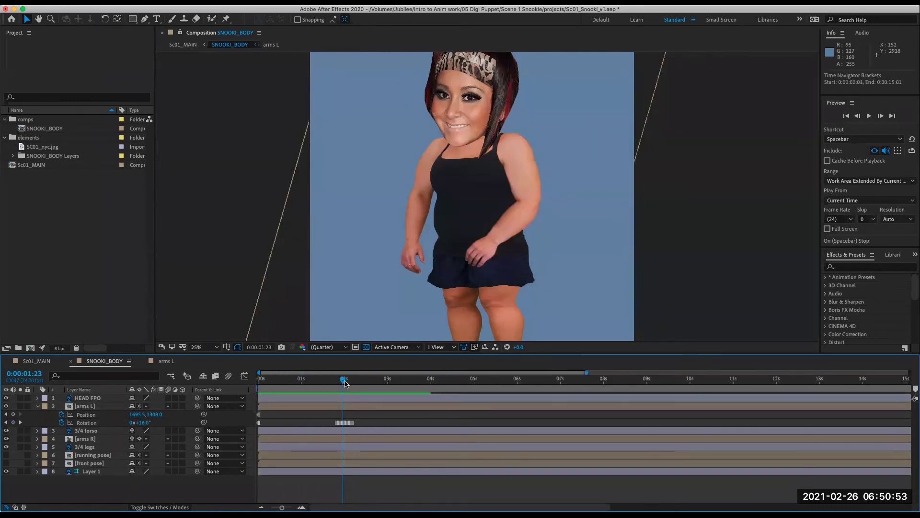
Play back the arm flex animation in SNOOKI_BODY.
key("space")
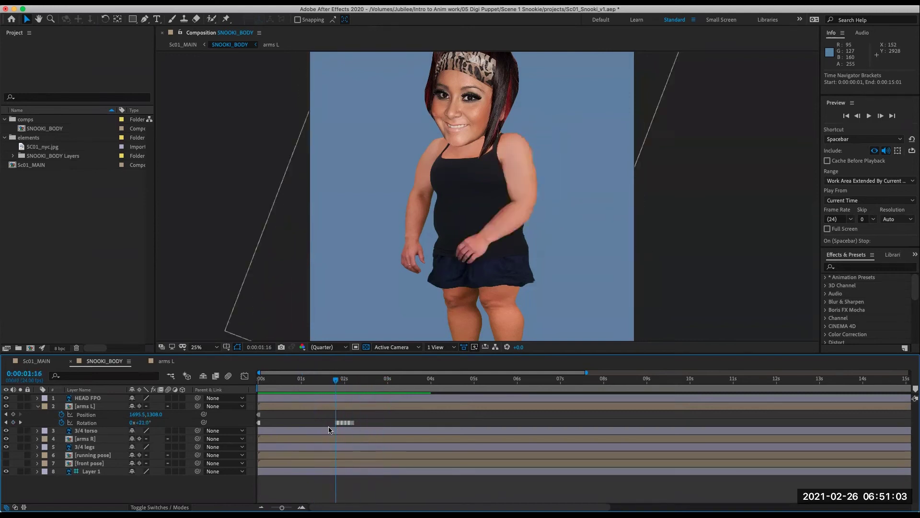
key("space")
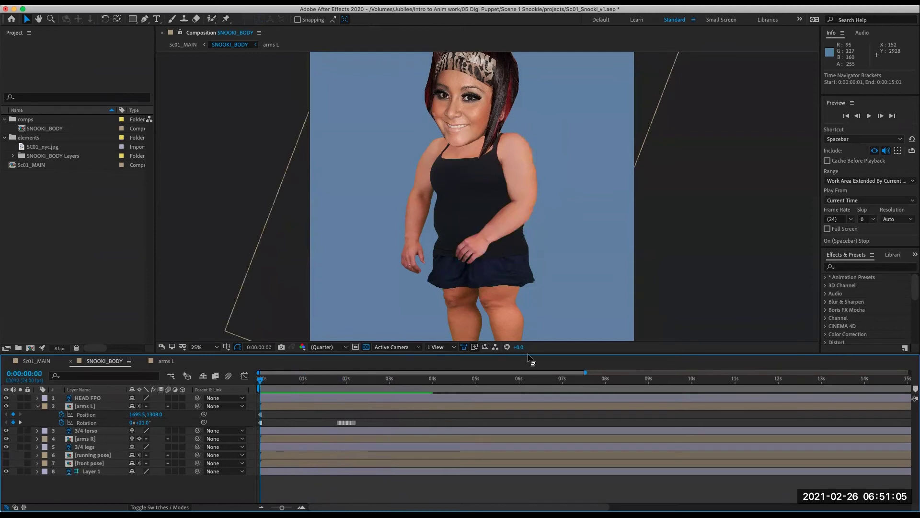
scroll(533, 214, "up", 2)
scroll(533, 214, "down", 4)
scroll(524, 237, "down", 2)
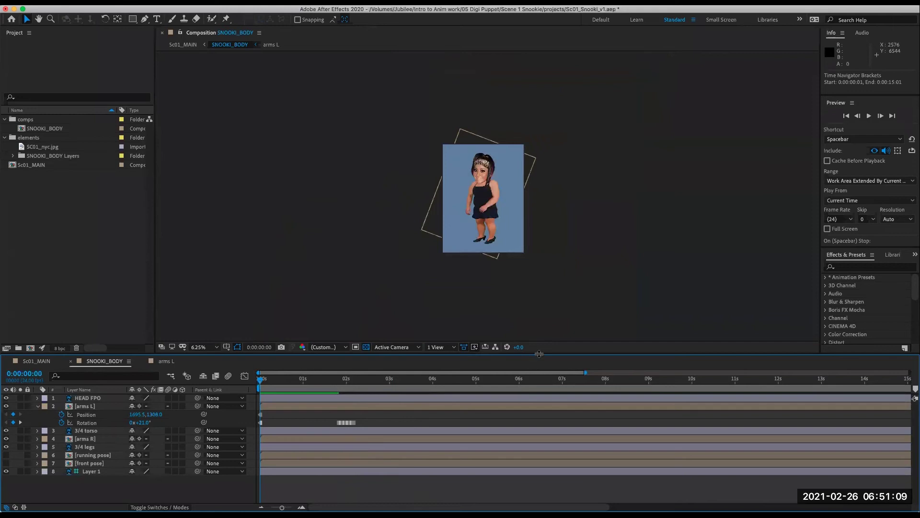
scroll(524, 261, "up", 2)
Enlarge the timeline, check the arm rising near 2 s, and open the running pose precomp.
left_click_drag(550, 353, 549, 322)
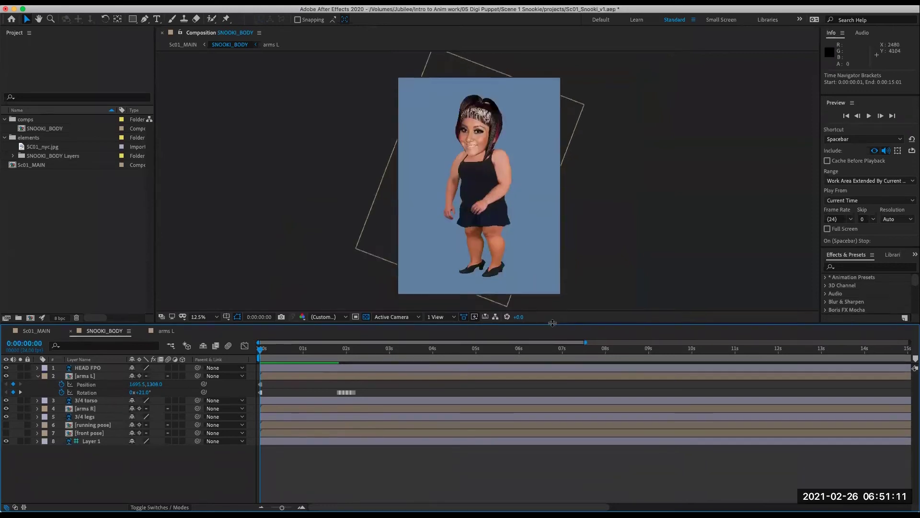
key("Page_Down")
key("Page_Down")
key("Page_Down")
left_click_drag(260, 348, 258, 405)
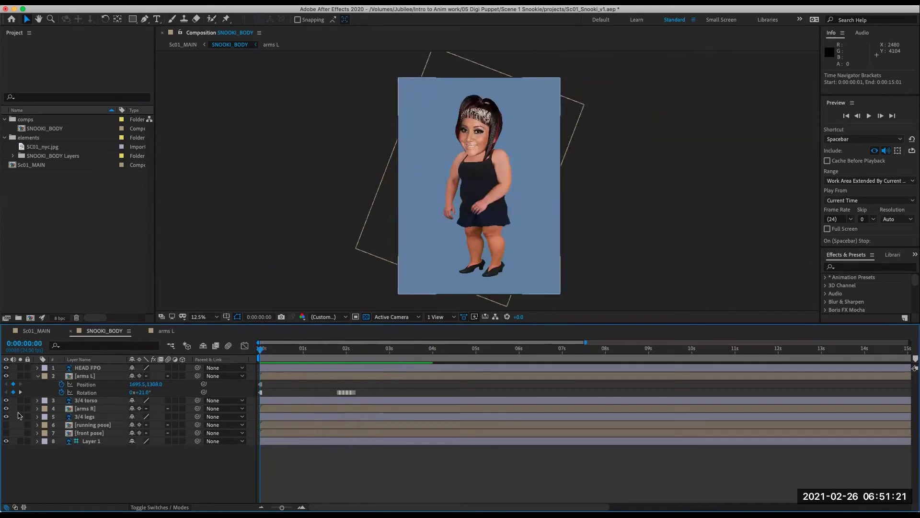
double_click(79, 427)
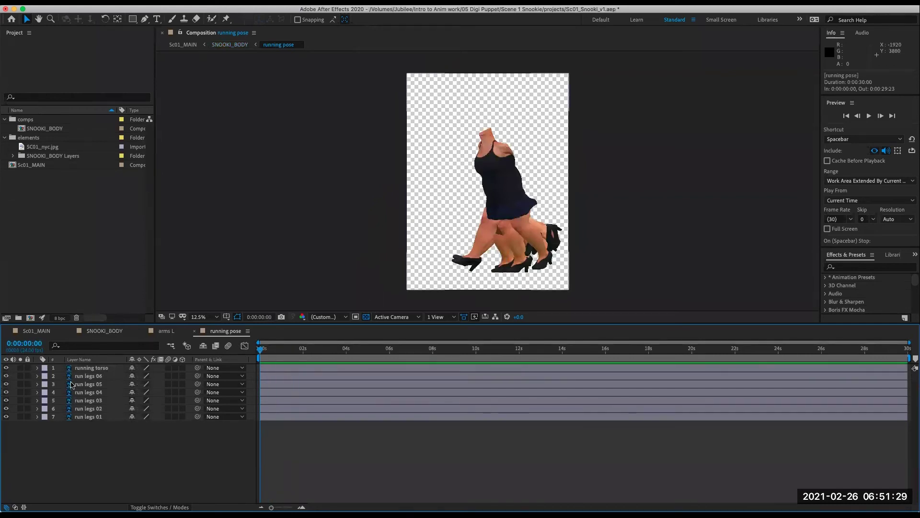
Solo the running torso, shift its anchor point to mid-torso, then unsolo it.
left_click(92, 377)
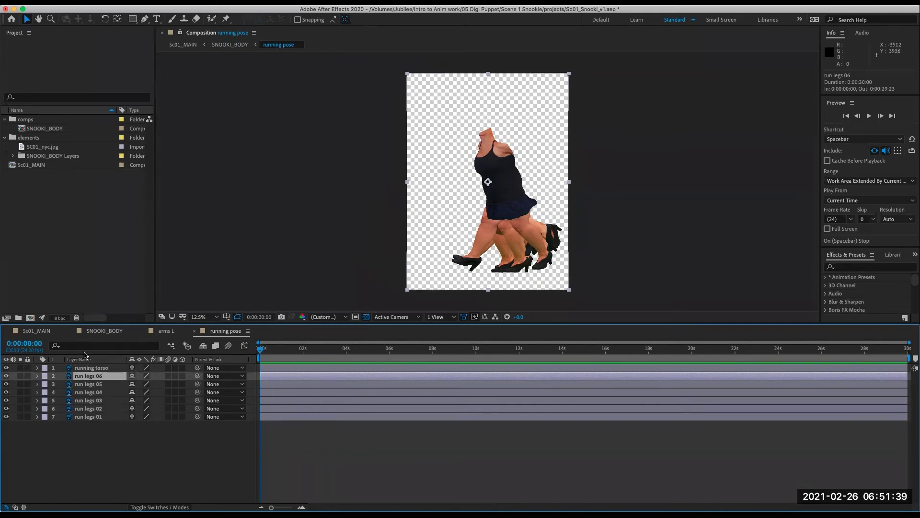
left_click(20, 367)
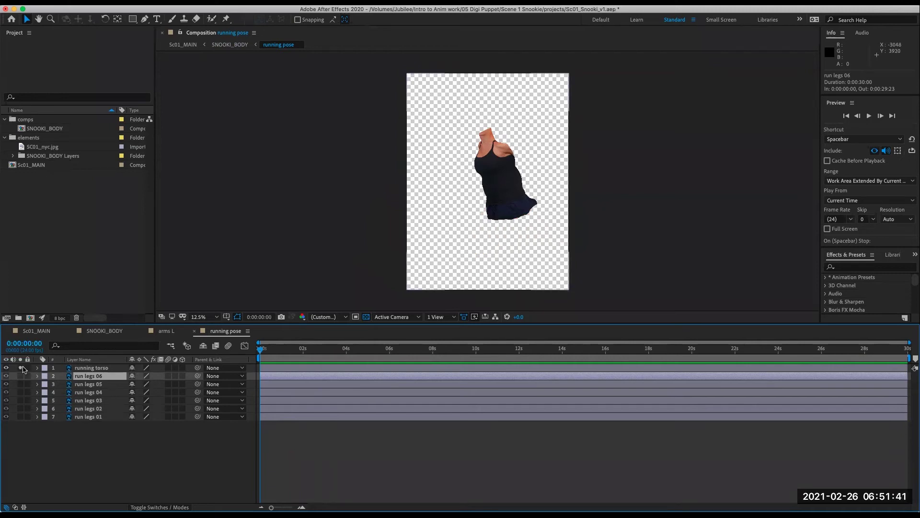
left_click(110, 368)
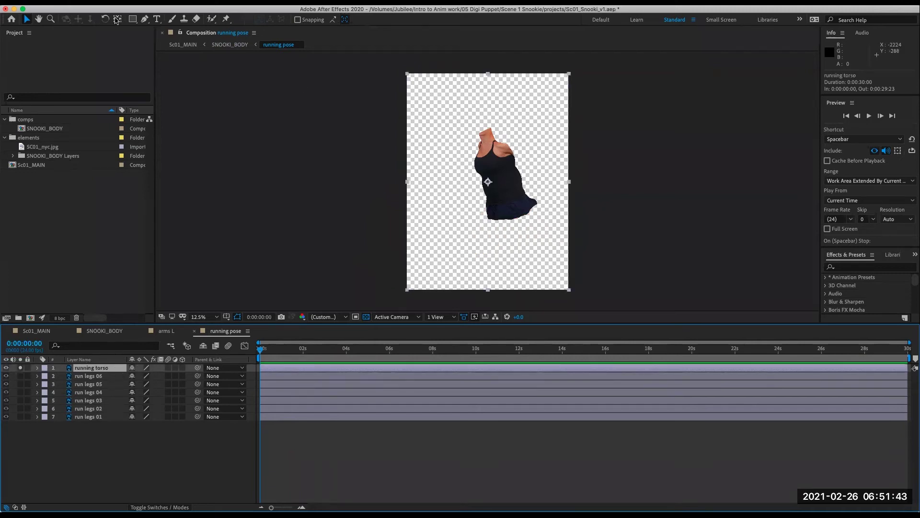
left_click(118, 19)
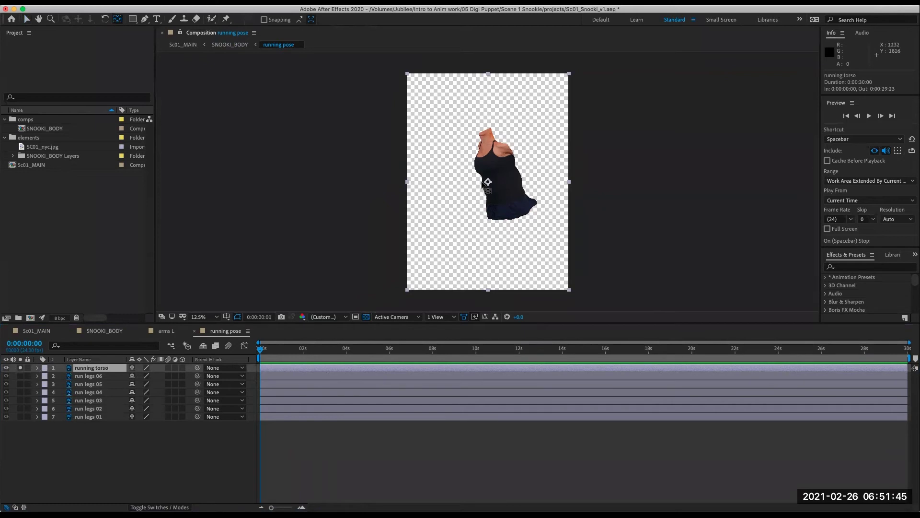
mouse_move(489, 189)
left_mouse_down()
mouse_move(512, 200)
mouse_move(506, 193)
left_mouse_up()
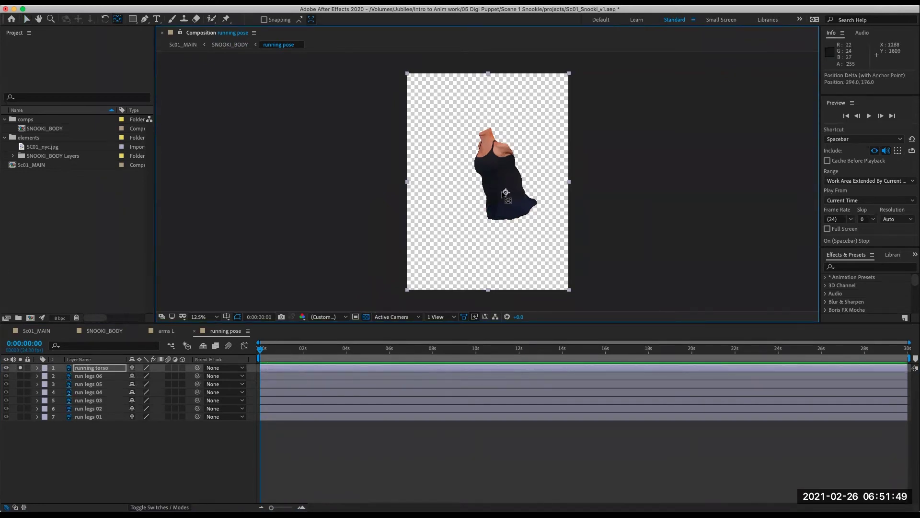
left_click(20, 367)
Solo run legs 06 on a black background and move its anchor point onto the hips.
left_click(20, 375)
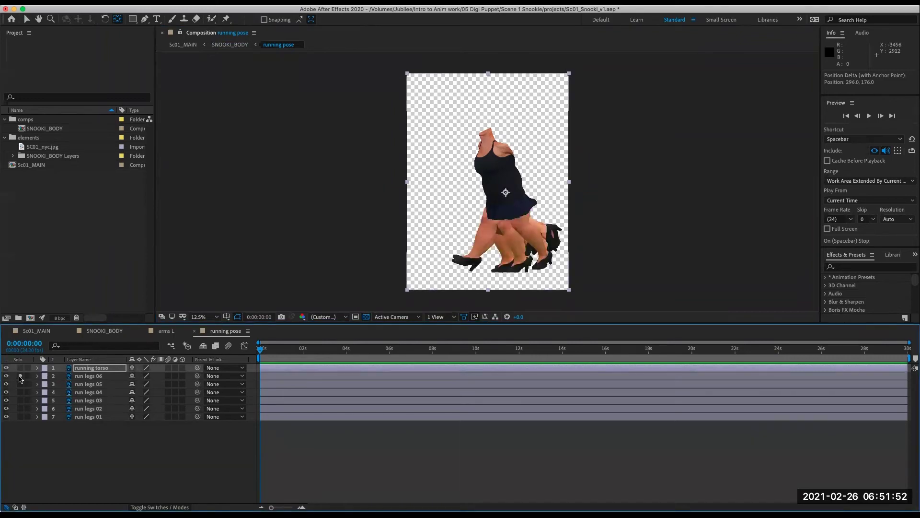
left_click(97, 377)
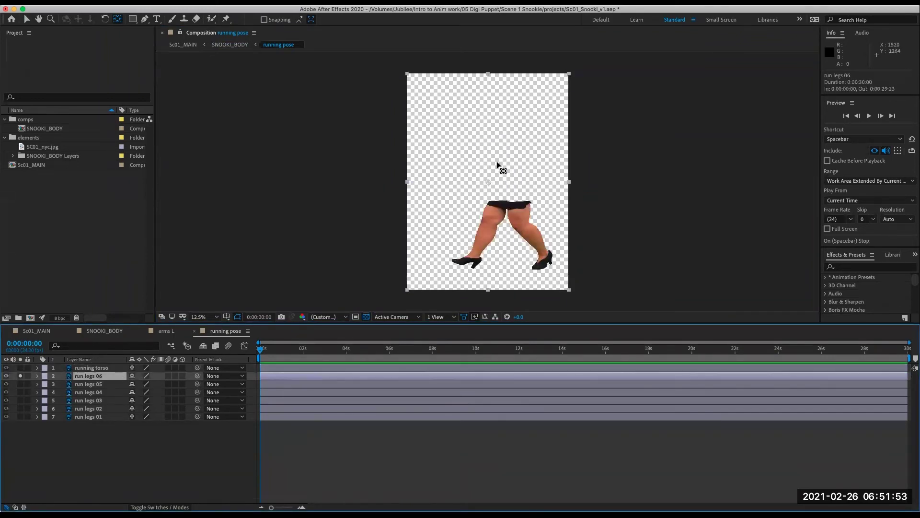
left_click(20, 376)
left_click(20, 368)
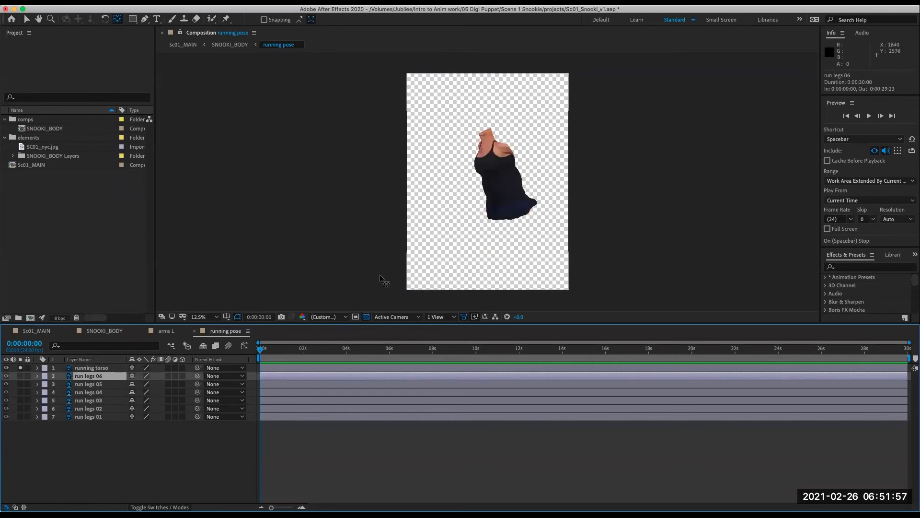
left_click(20, 368)
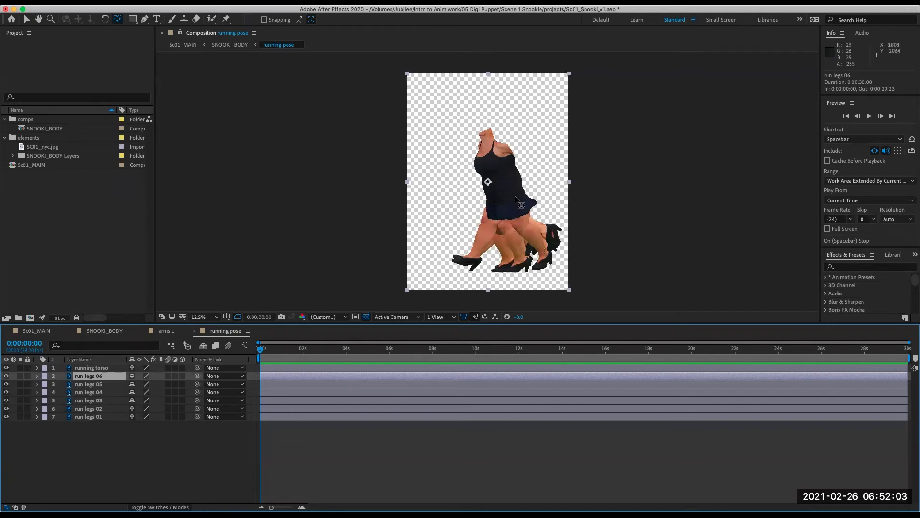
left_click(21, 367)
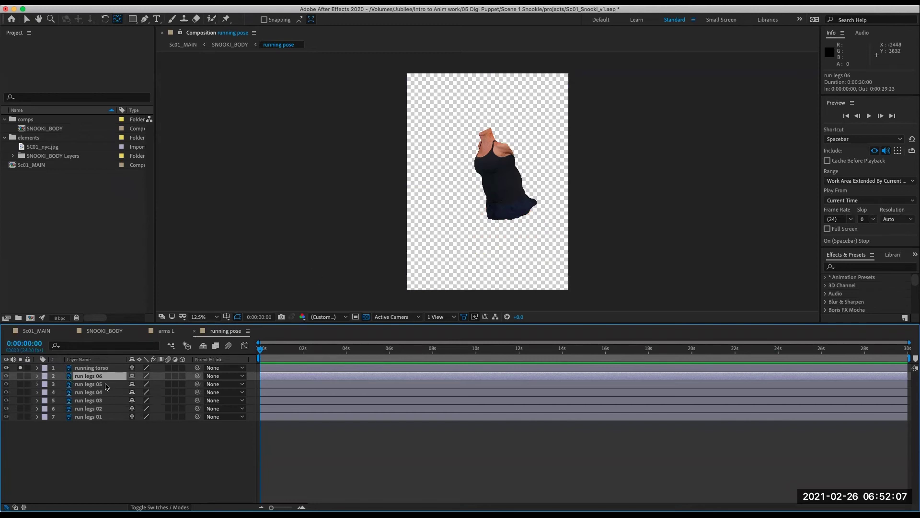
left_click(20, 376)
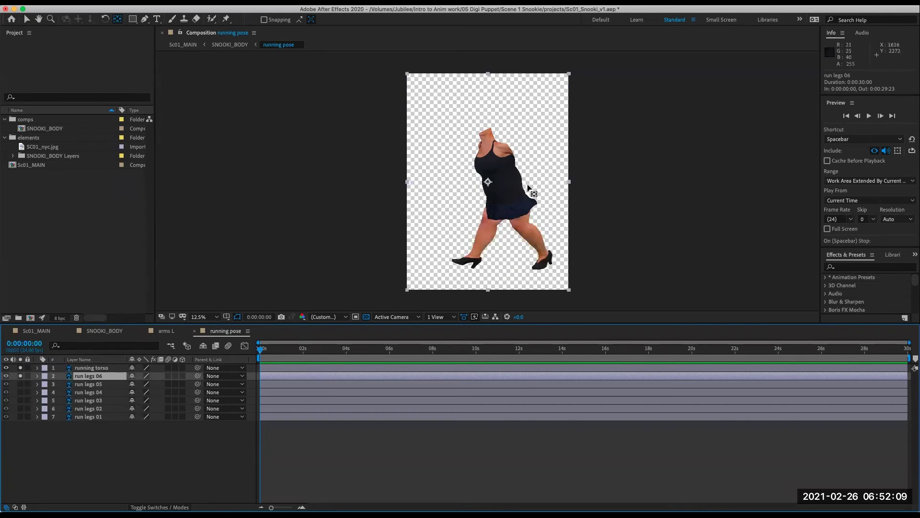
left_click(20, 374)
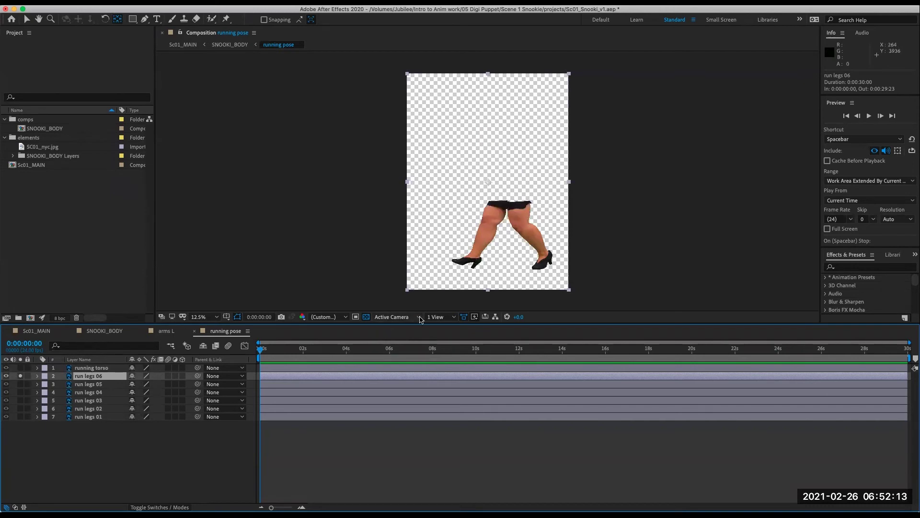
left_click(366, 317)
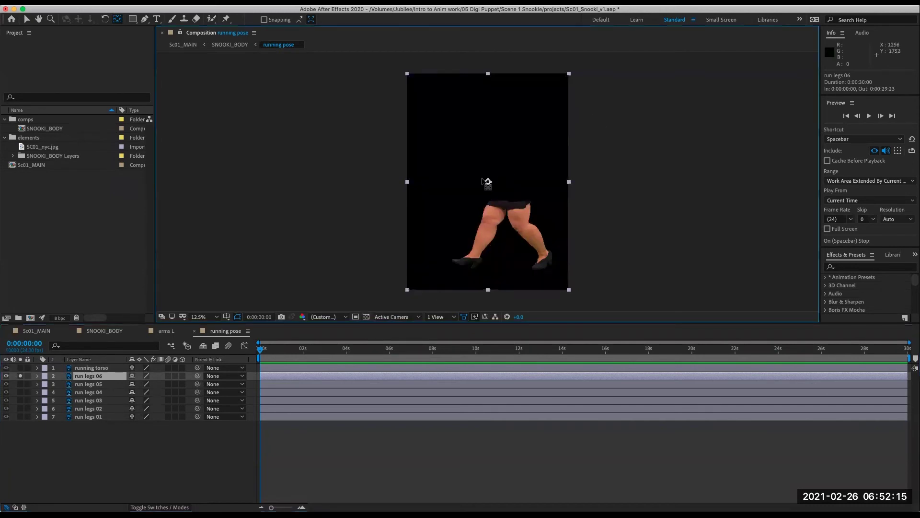
left_click_drag(489, 184, 508, 194)
Solo run legs 05, 04 and 03 in turn, moving each anchor point onto the hips.
left_click(20, 383)
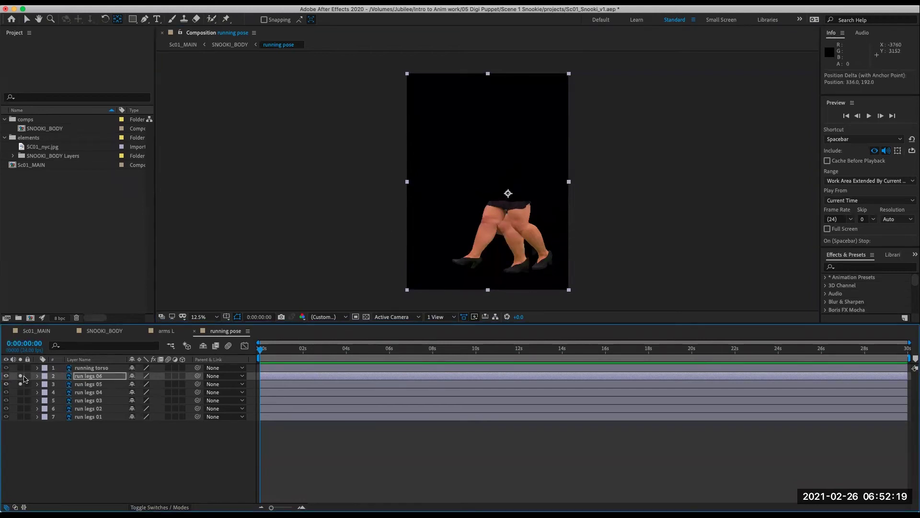
left_click(21, 376)
left_click(29, 383)
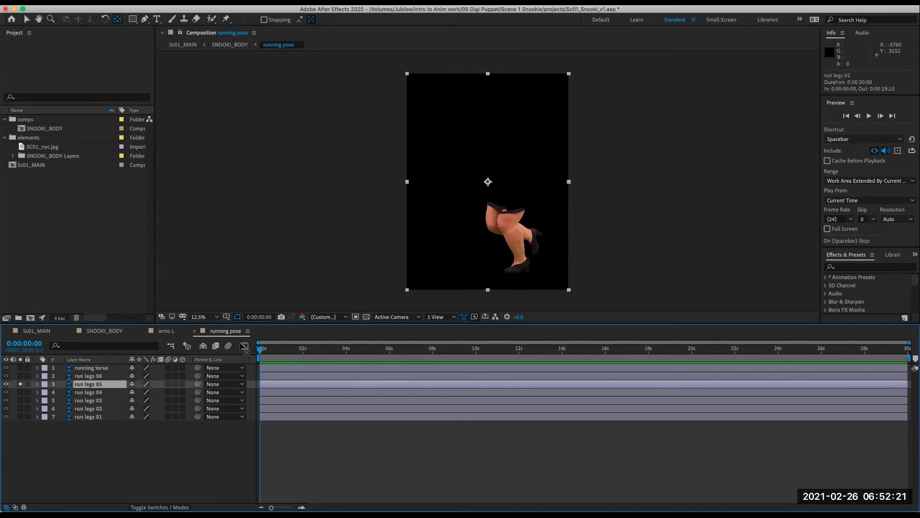
left_click_drag(487, 181, 502, 196)
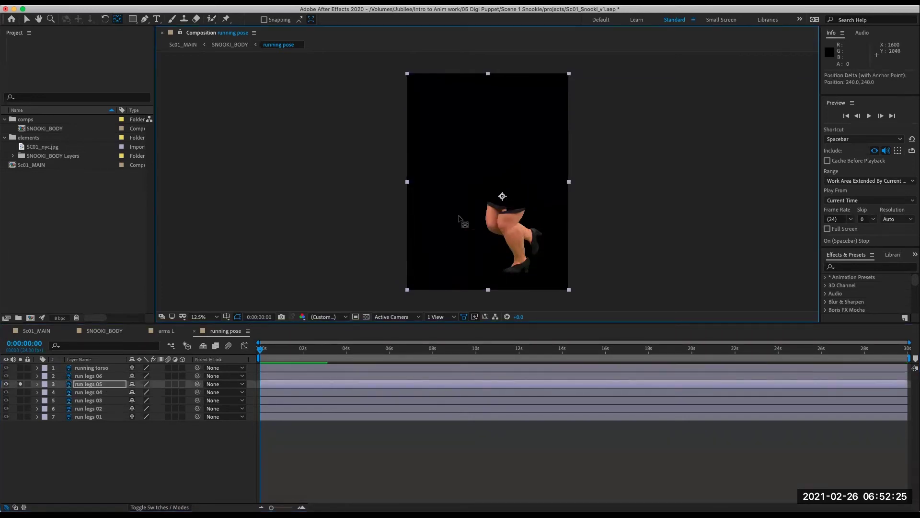
left_click(20, 392, "alt")
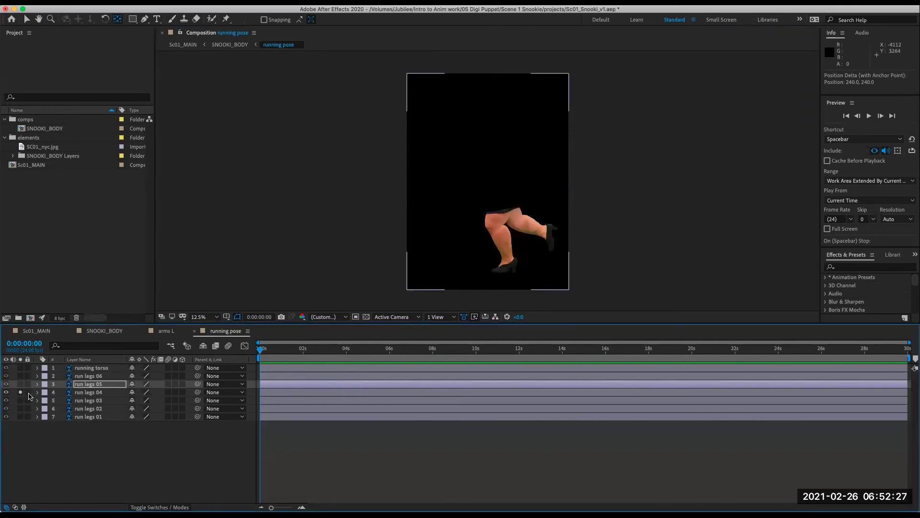
left_click(89, 392)
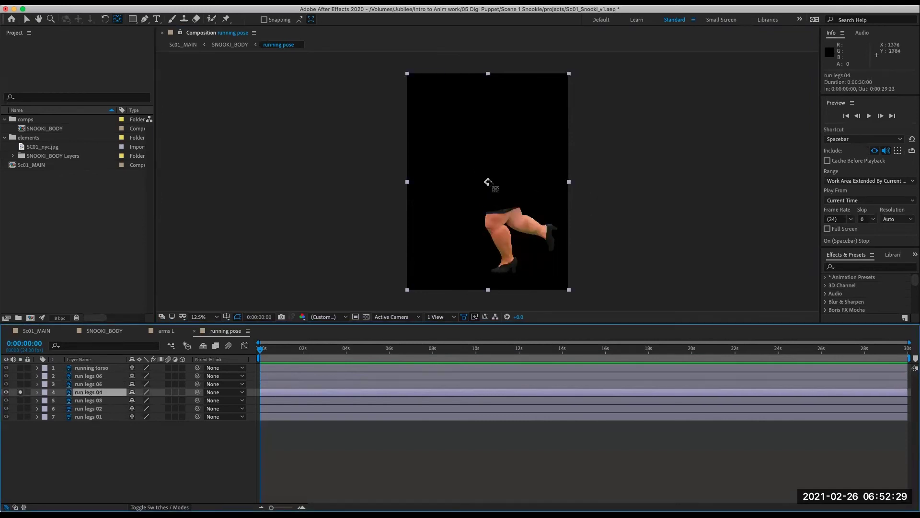
left_click_drag(488, 182, 502, 199)
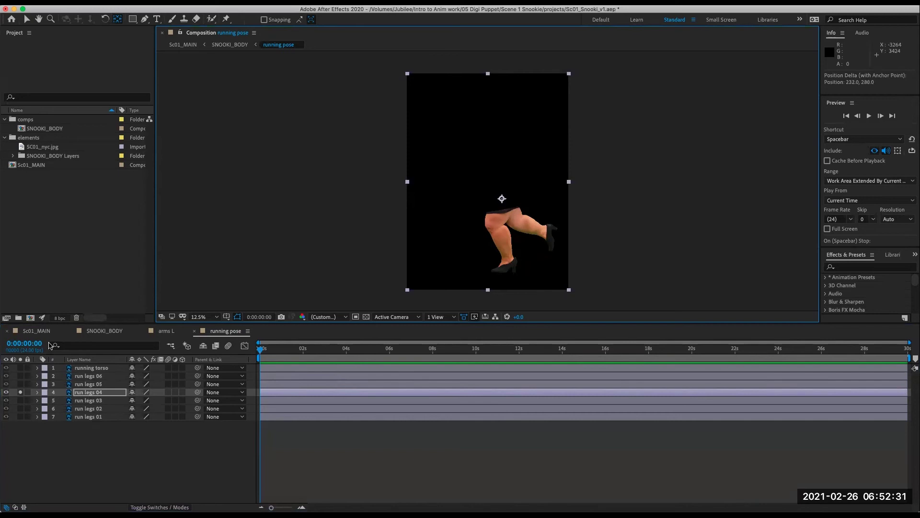
left_click(20, 400, "alt")
left_click(100, 401)
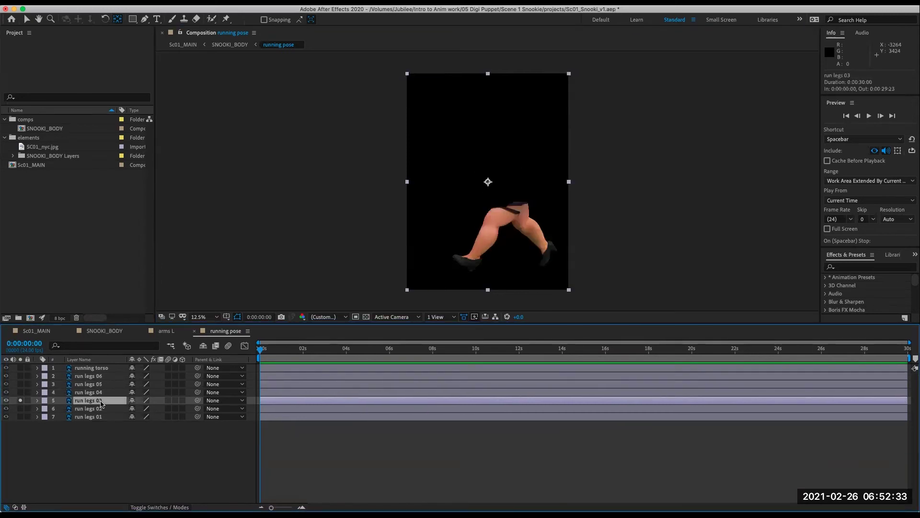
left_click_drag(488, 181, 508, 198)
Move the run legs 02 and 01 anchor points onto their hips, then unsolo everything.
left_click(84, 409)
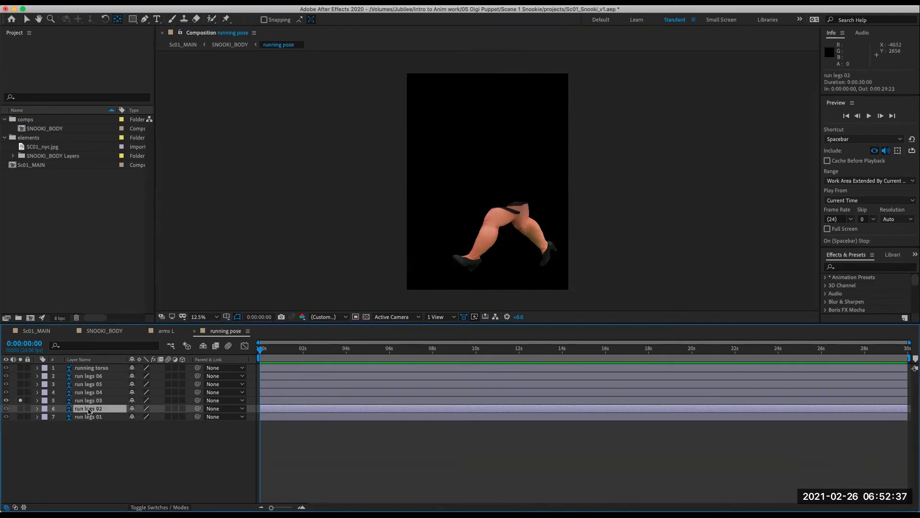
left_click(20, 408)
left_click(20, 401)
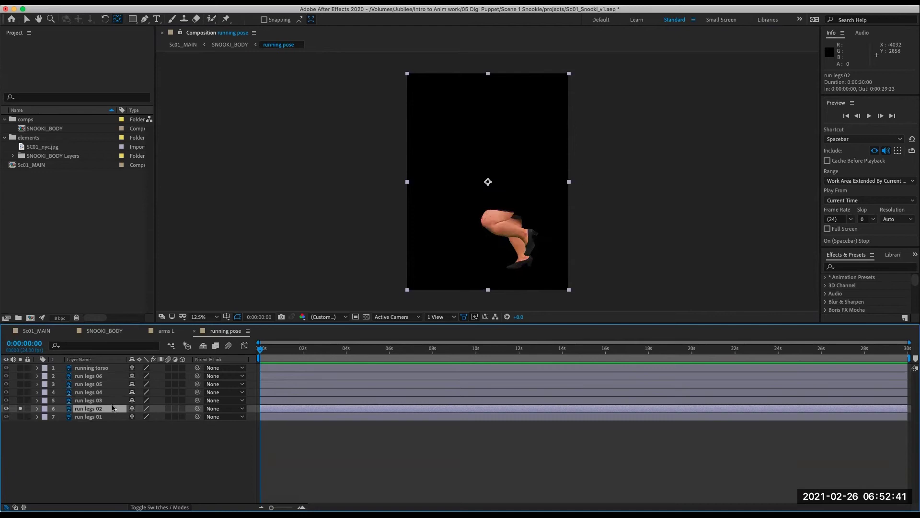
left_click_drag(488, 182, 501, 200)
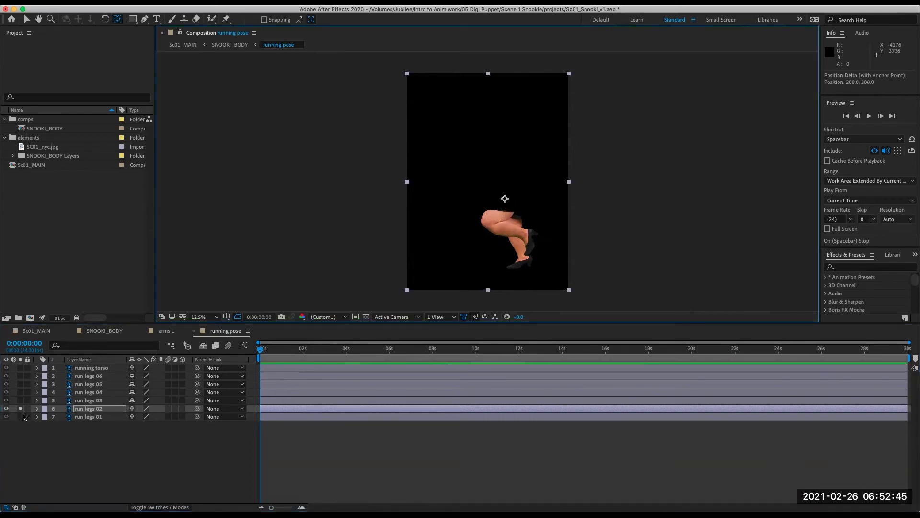
left_click(77, 418)
left_click(20, 417)
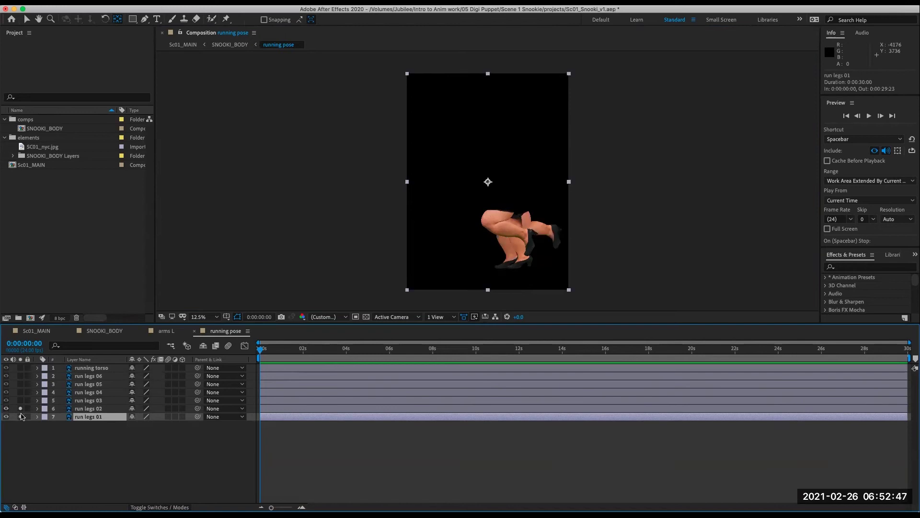
left_click(20, 408)
left_click_drag(488, 181, 506, 201)
left_click(16, 417)
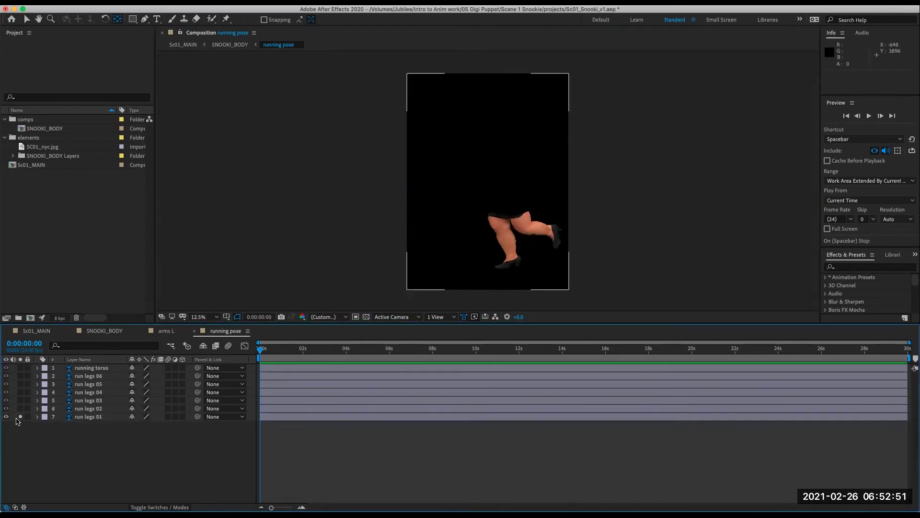
left_click(21, 416)
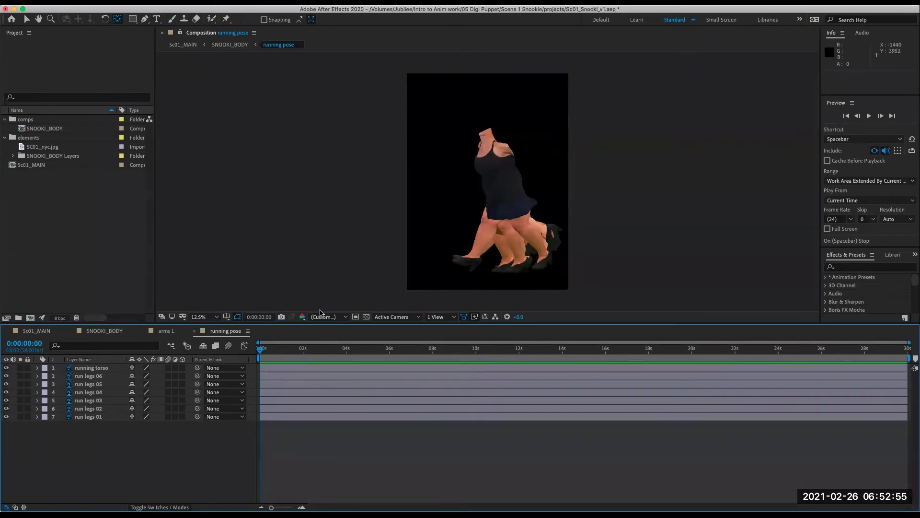
Restore the checkerboard and add hold Opacity keyframes at 0 s on all six run legs layers.
left_click(366, 317)
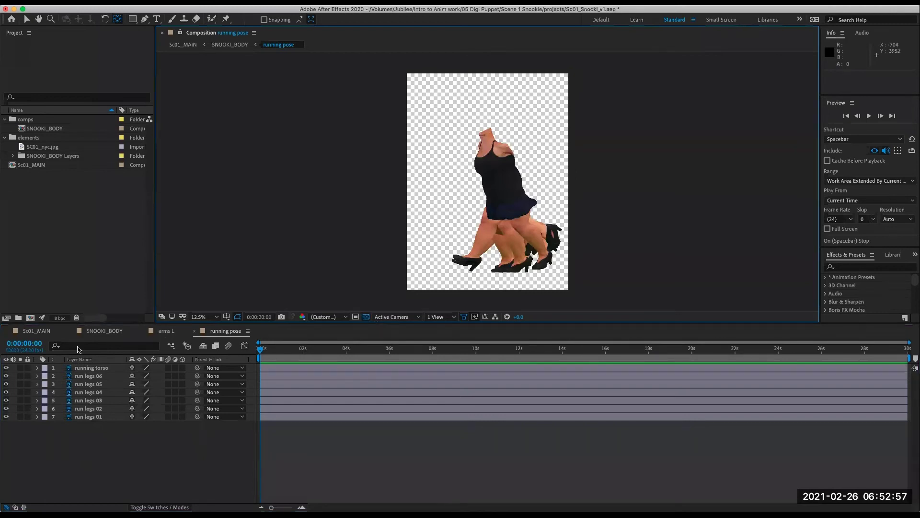
left_click(274, 345)
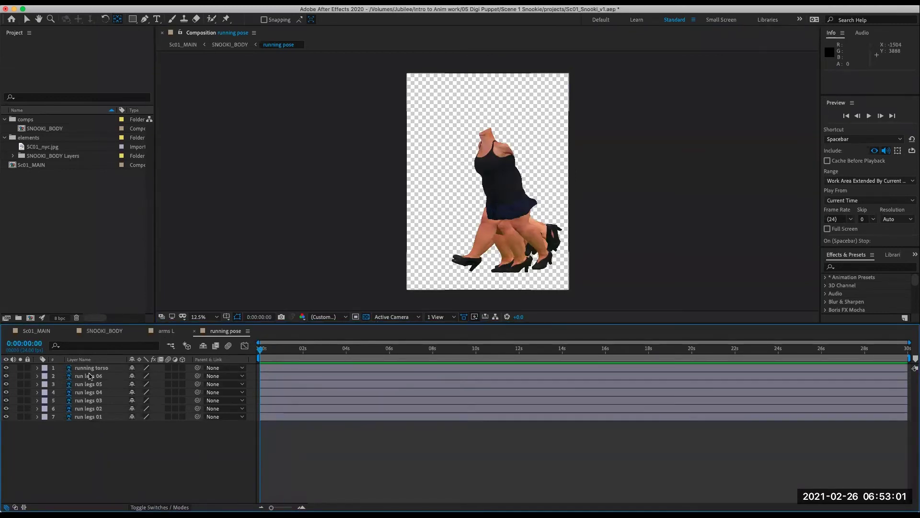
left_click(95, 418)
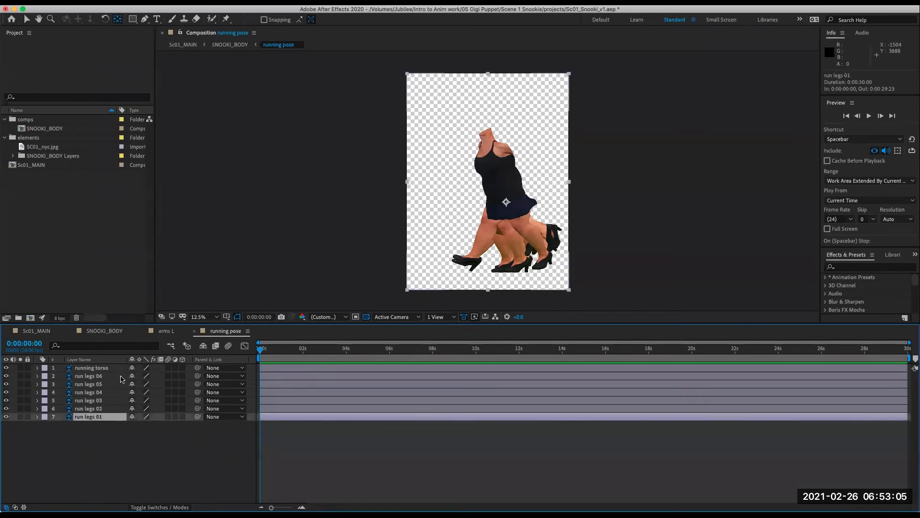
left_click(102, 377, "shift")
key("t")
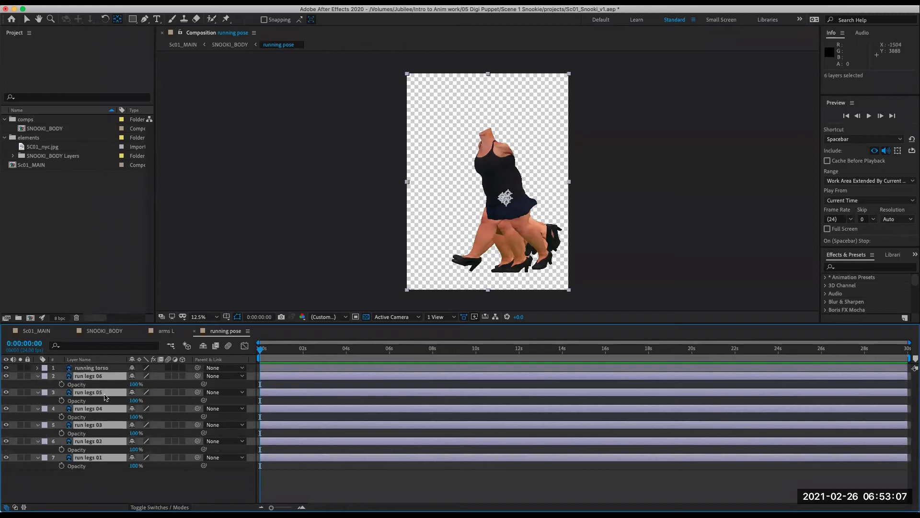
left_click(62, 384)
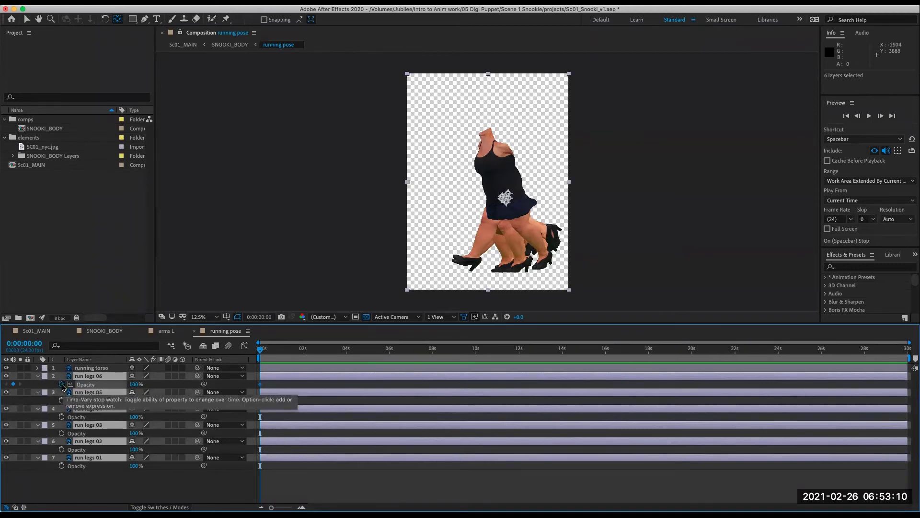
right_click(261, 387)
left_click(309, 459)
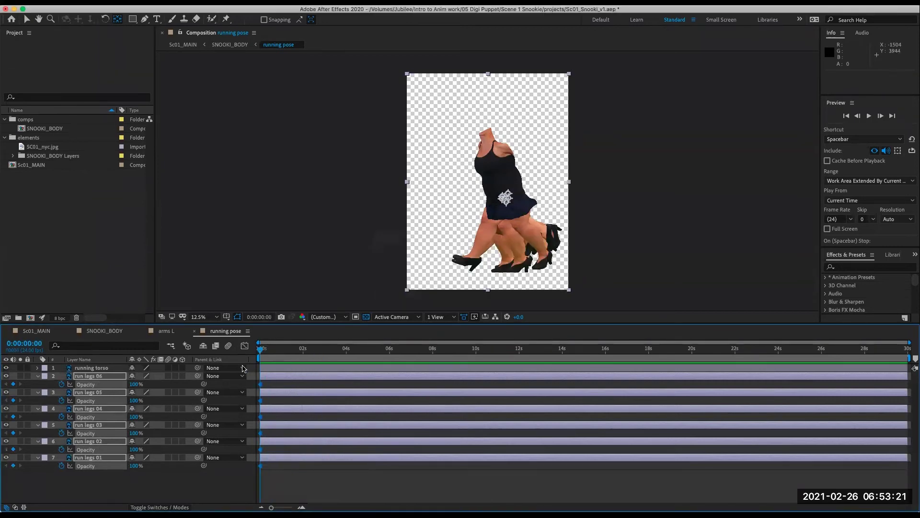
left_click(348, 483)
Set run legs 06 through 02 Opacity to 0%, leaving only run legs 01 visible.
key("equal")
key("equal")
key("equal")
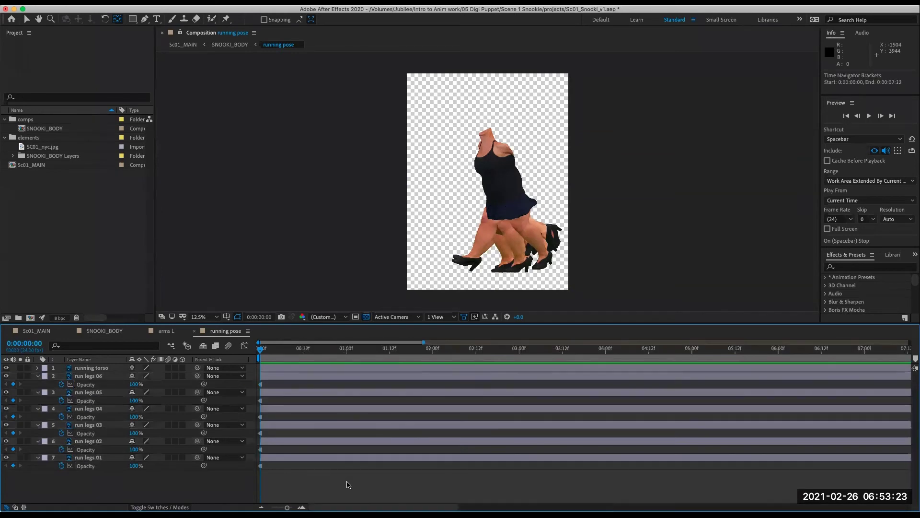
left_click(289, 349)
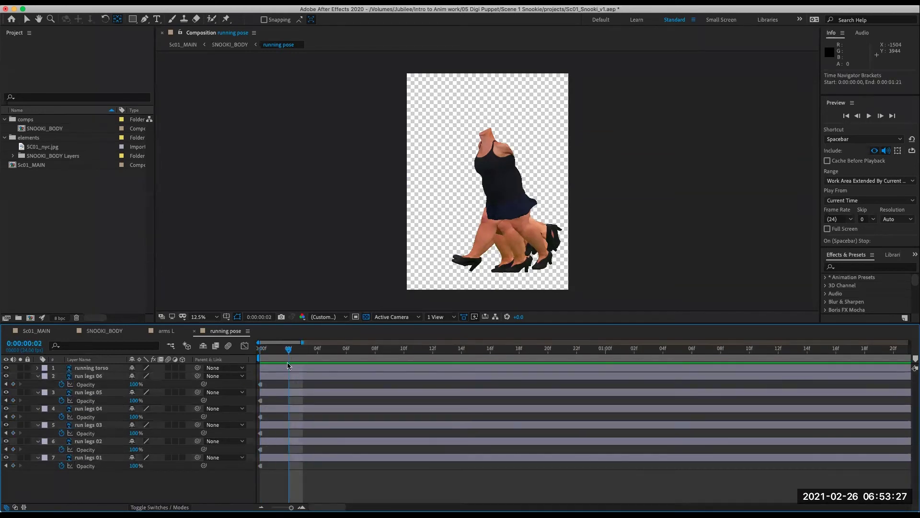
left_click(85, 378)
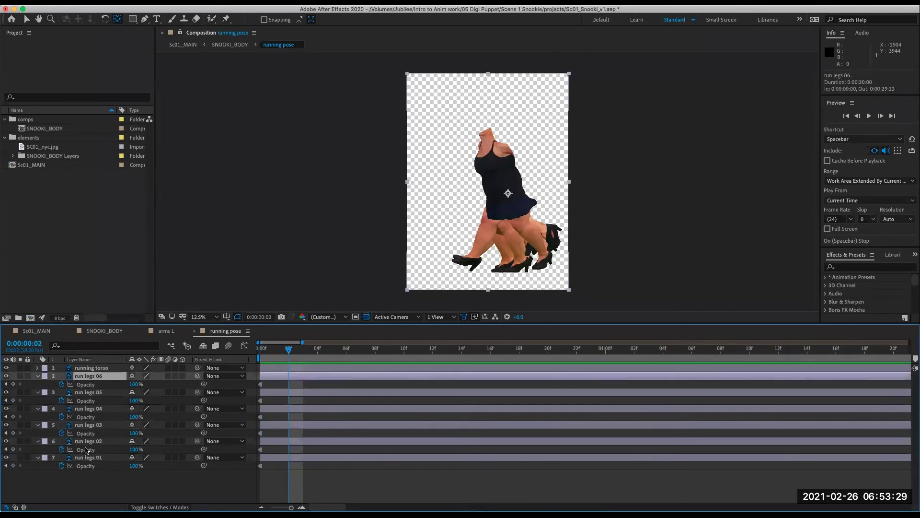
left_click(87, 442, "shift")
left_click(137, 448)
type("0")
key("Return")
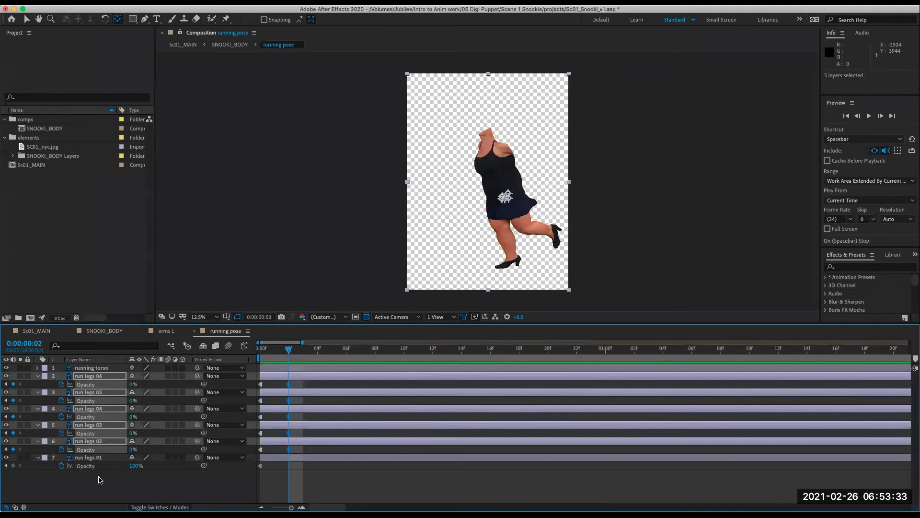
key("F2")
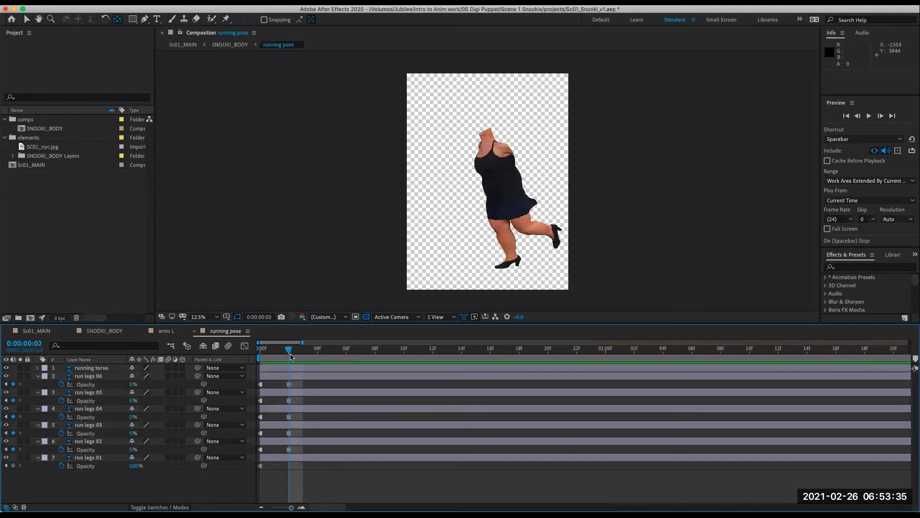
left_click_drag(290, 356, 259, 360)
left_click_drag(301, 386, 265, 449)
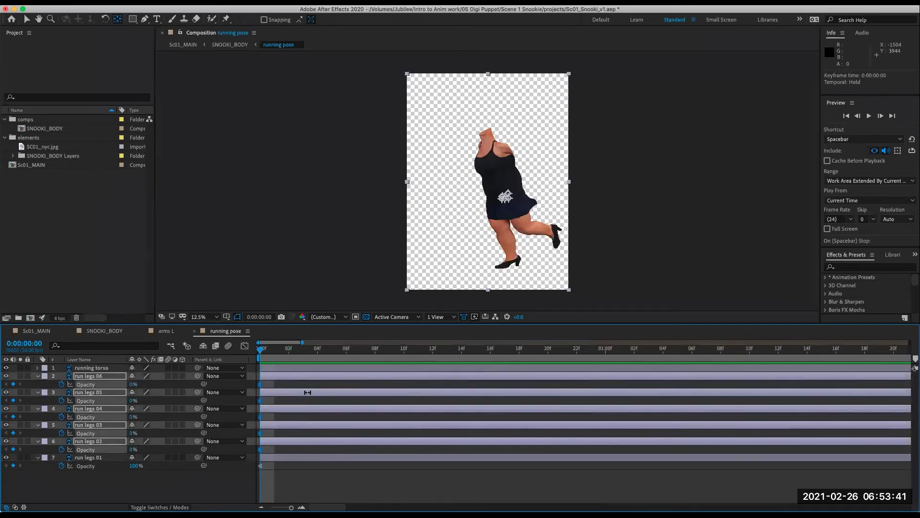
left_click(267, 485)
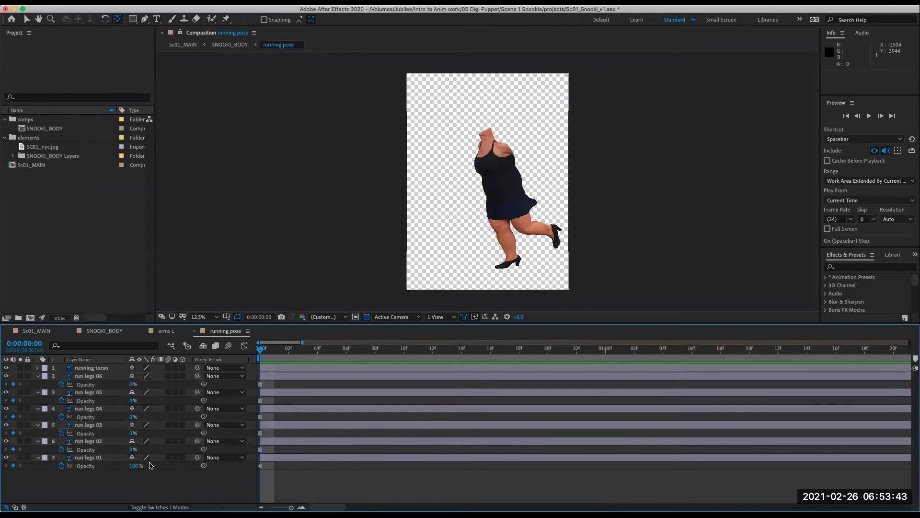
At frame 2, set run legs 01 Opacity to 0% and run legs 02 to 100%.
left_click(102, 458)
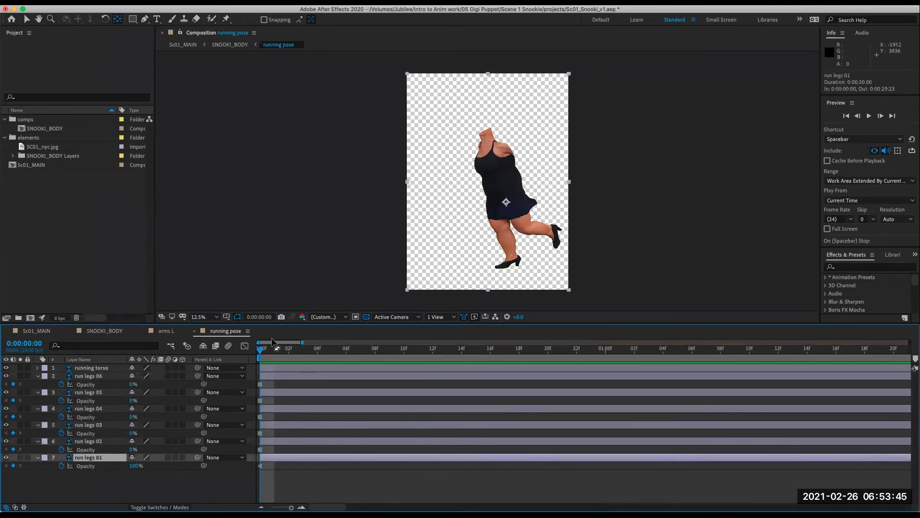
left_click_drag(259, 351, 288, 352)
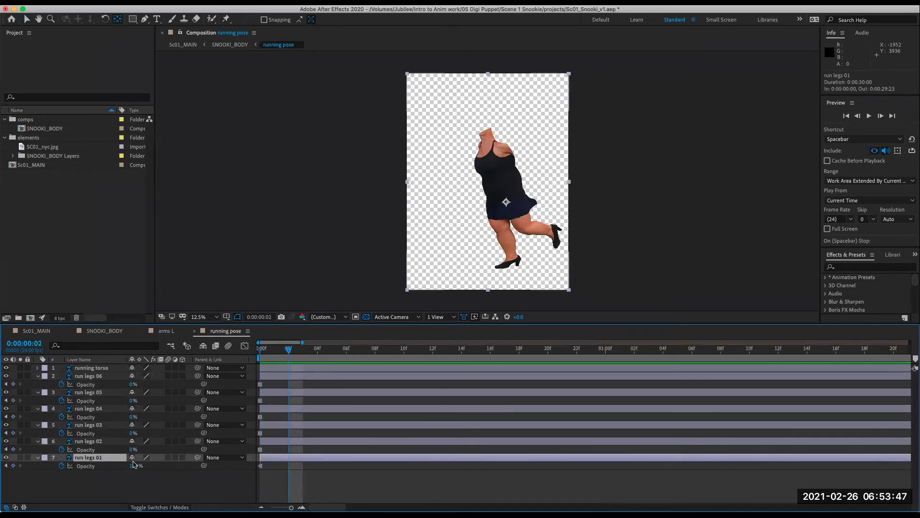
left_click(134, 466)
type("0")
key("Return")
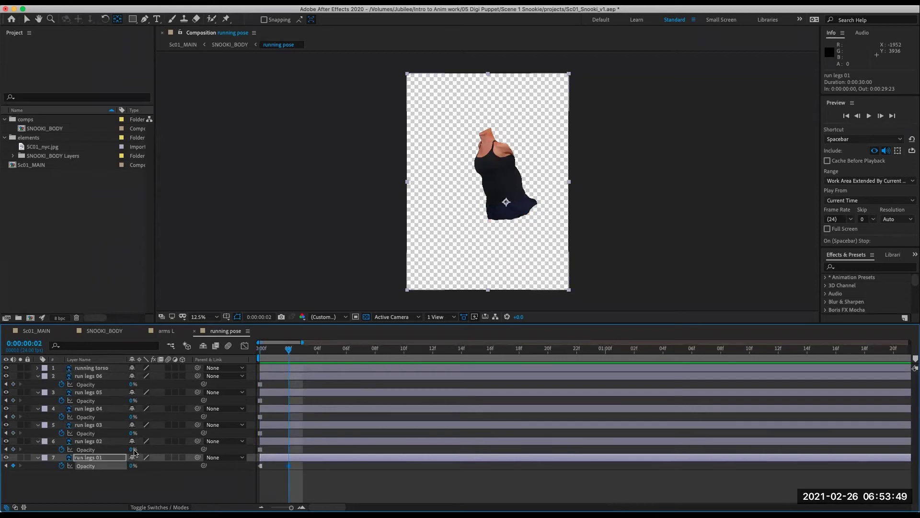
left_click(132, 449)
type("100")
key("Return")
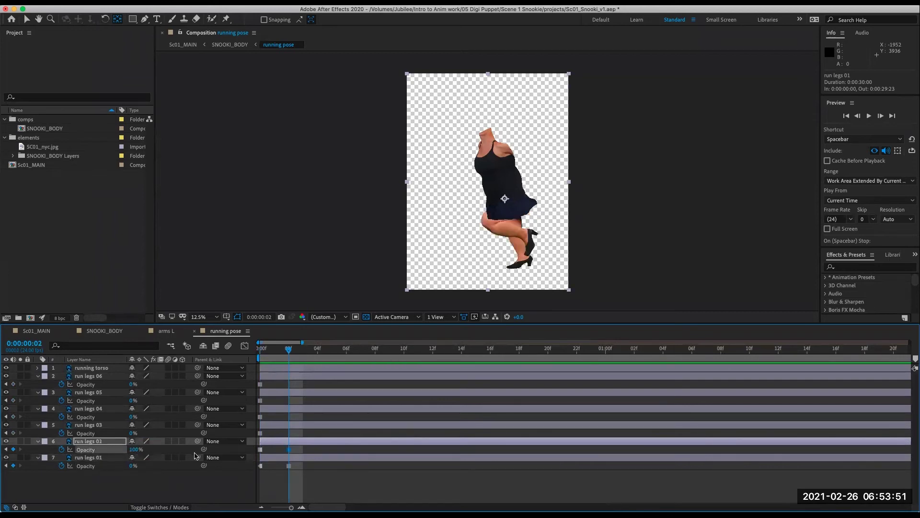
At frame 4, set run legs 02 Opacity to 0% and run legs 03 to full opacity.
left_click_drag(299, 352, 317, 353)
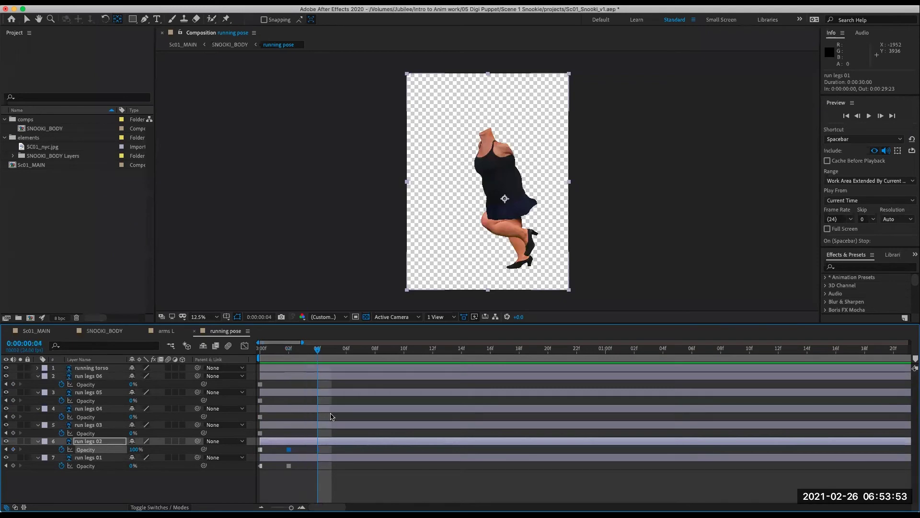
left_click(133, 449)
type("0")
key("Return")
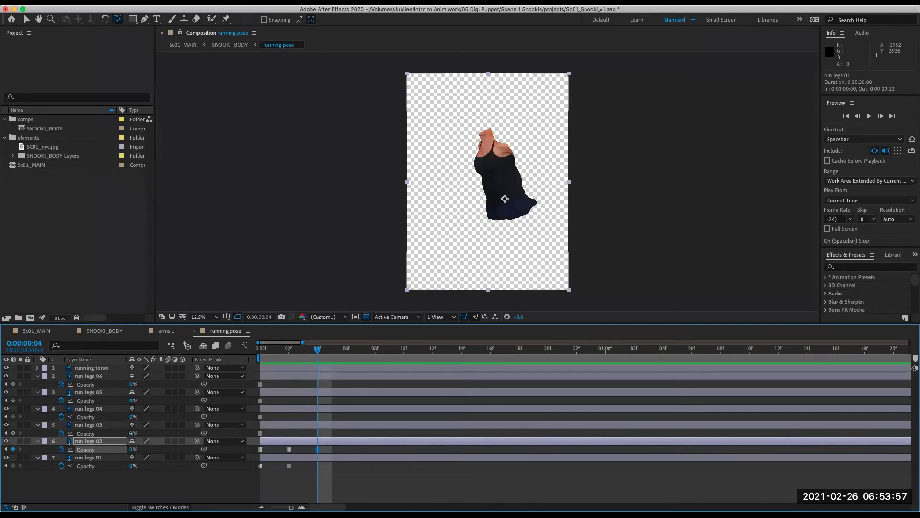
left_click(132, 433)
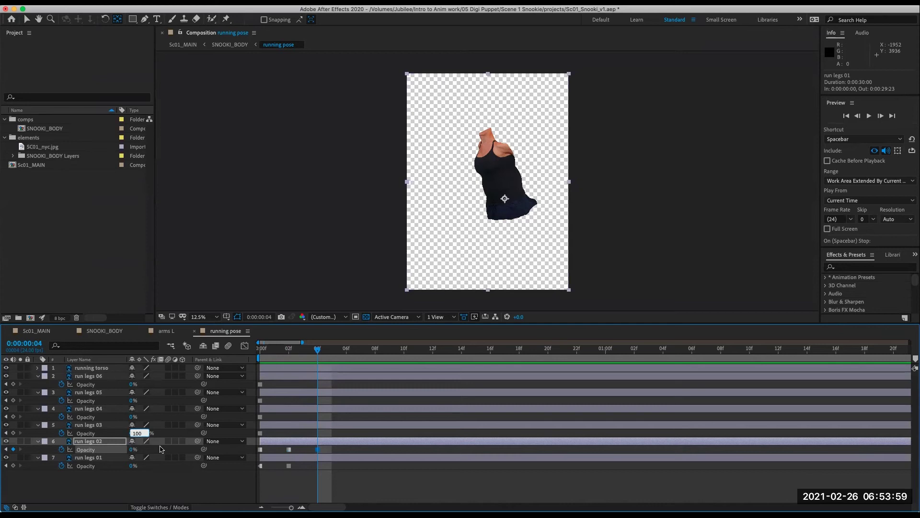
key("Return")
At frame 6, set run legs 03 Opacity to 0% and run legs 04 to 100%.
key("Page_Down")
key("Page_Down")
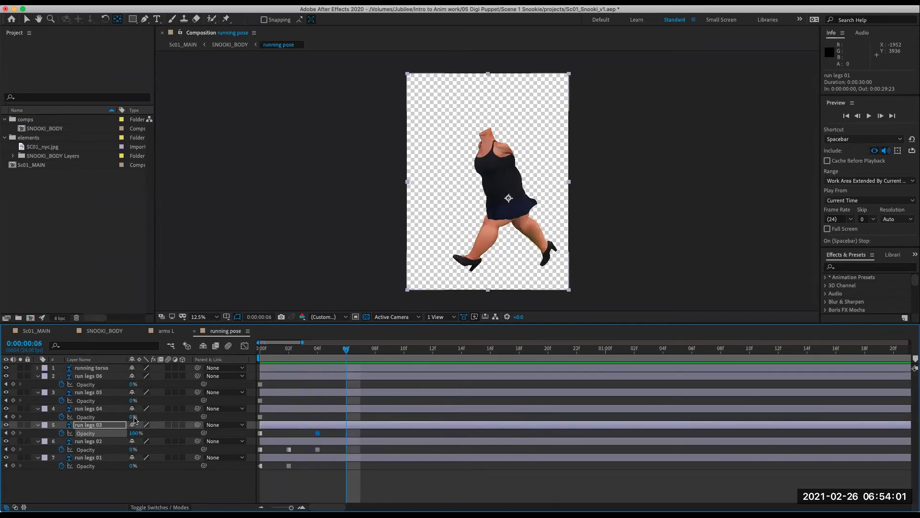
left_click(134, 433)
type("0")
key("Return")
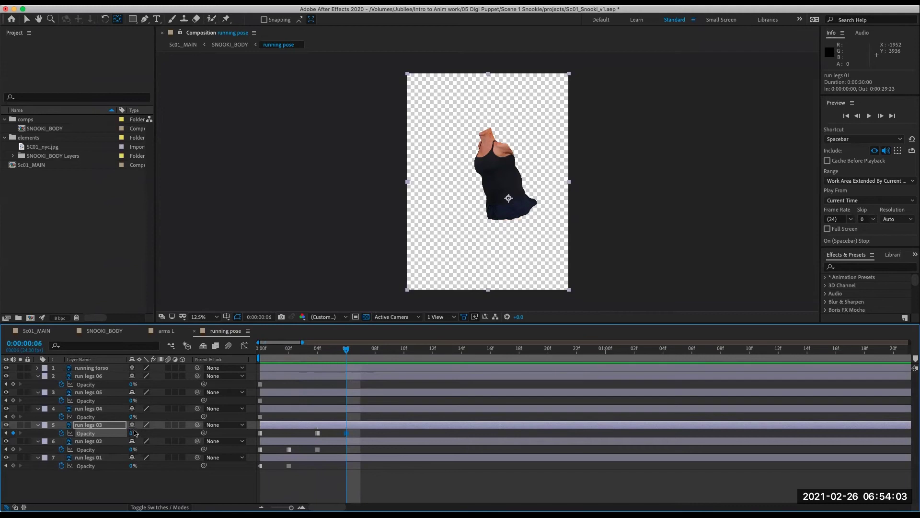
left_click(133, 417)
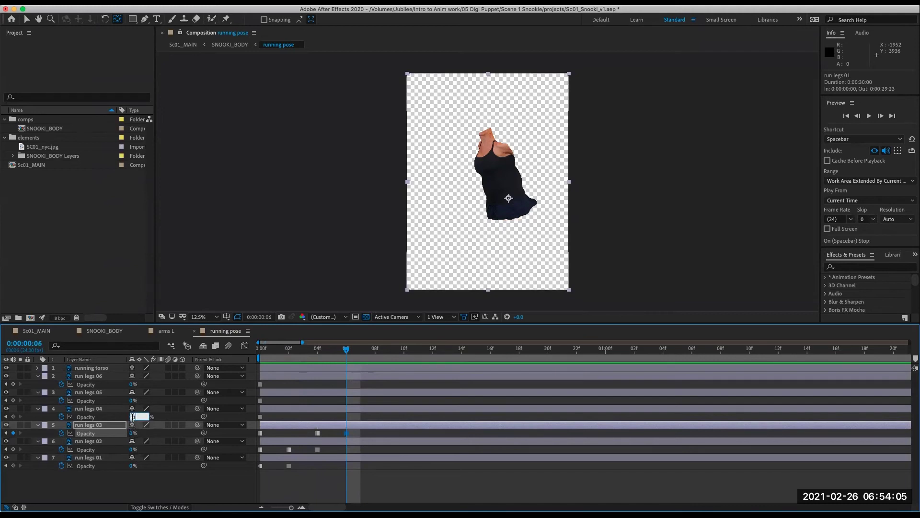
type("100")
key("Return")
Preview the cycle, then at frame 8 set run legs 04 to 0% and run legs 05 to 100%.
key("Page_Down")
key("Page_Down")
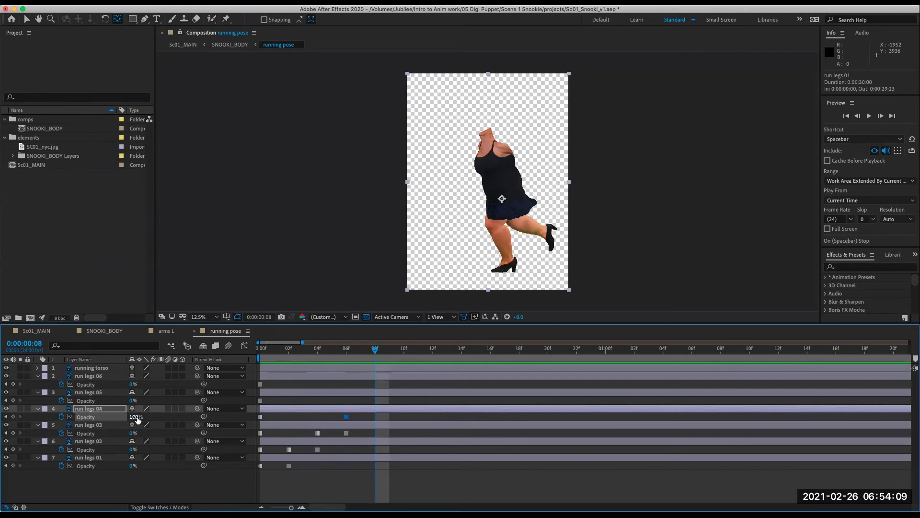
key("space")
key("space")
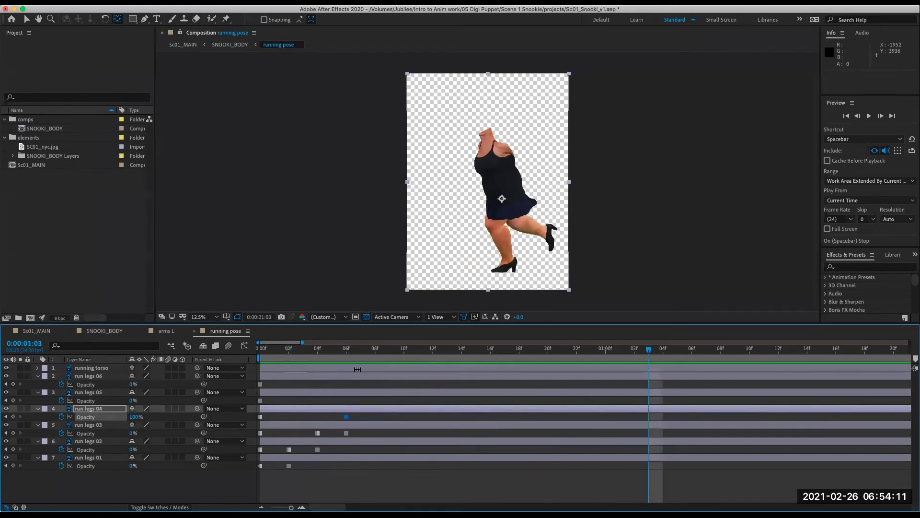
mouse_move(342, 357)
left_mouse_down()
mouse_move(333, 357)
mouse_move(346, 363)
left_mouse_up()
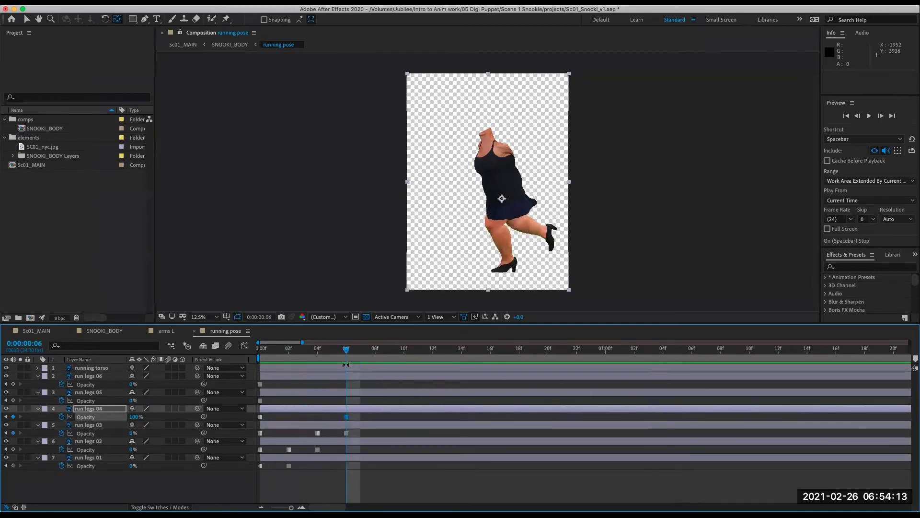
key("Page_Down")
key("Page_Down")
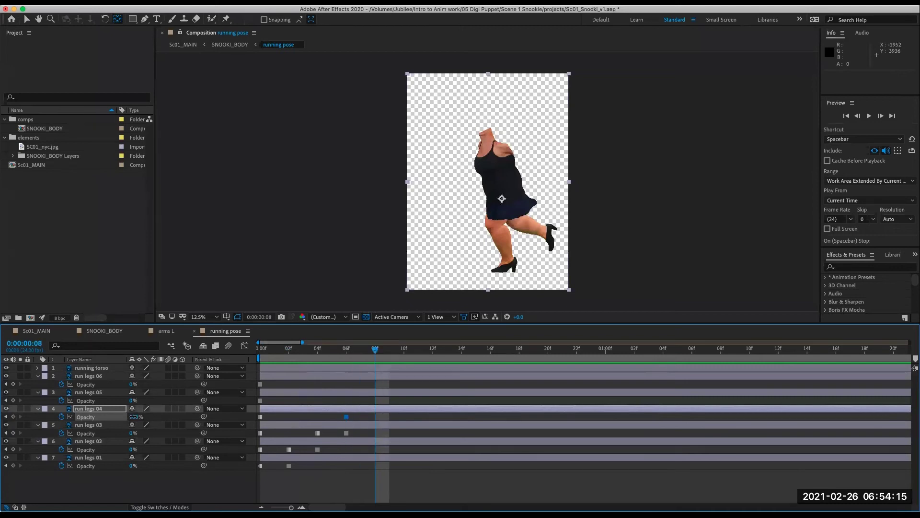
left_click(134, 417)
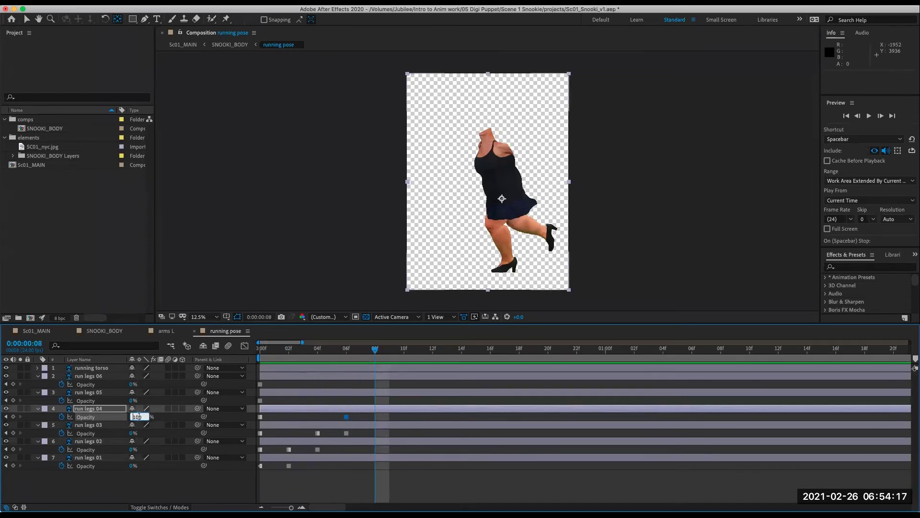
type("0")
key("Return")
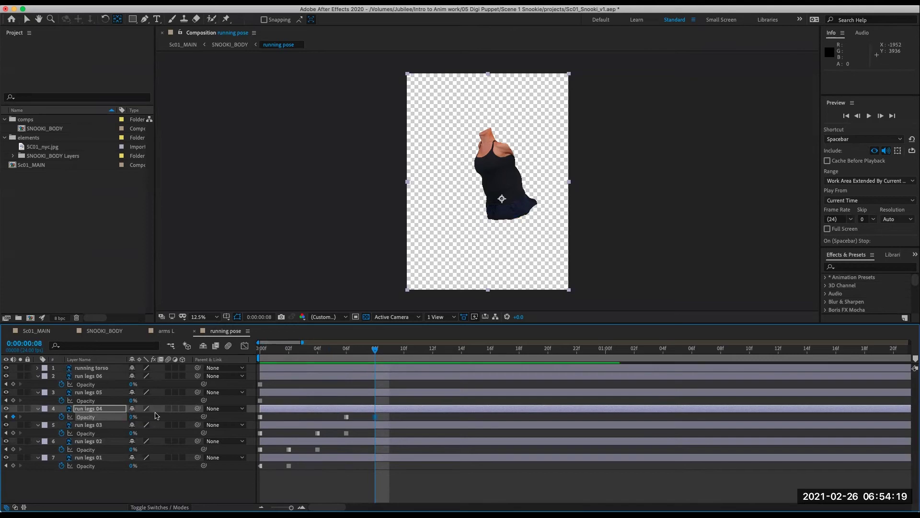
left_click(133, 401)
type("100")
key("Return")
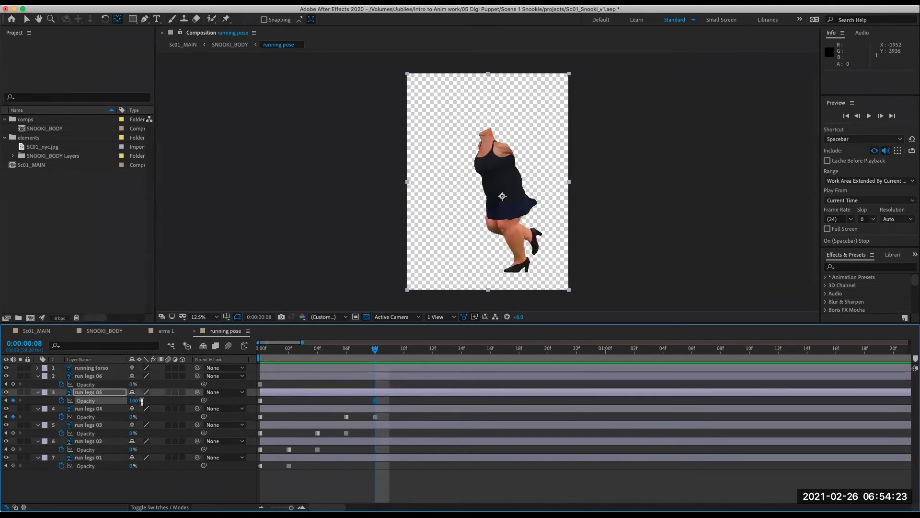
At frame 10, set run legs 05 to 0% and run legs 06 to 100%, then preview.
key("Page_Down")
key("Page_Down")
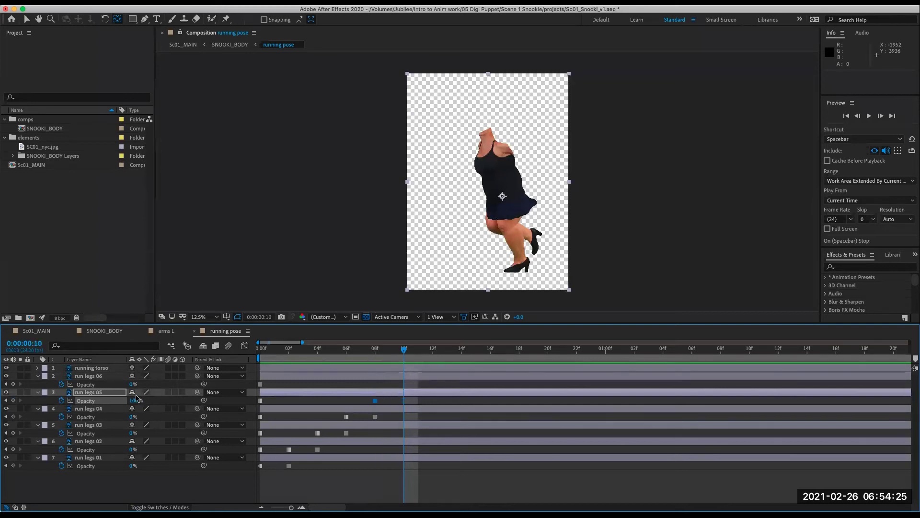
left_click(133, 401)
type("0")
key("Return")
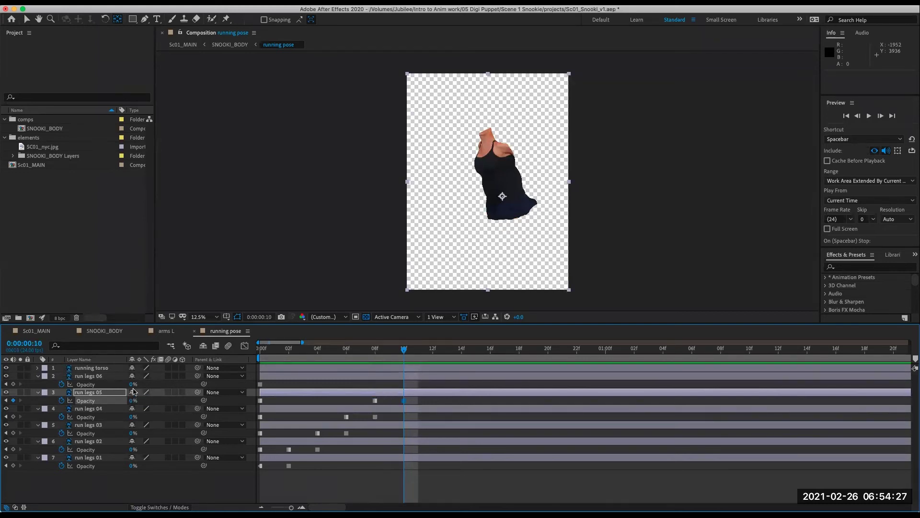
left_click(134, 384)
type("100")
key("Return")
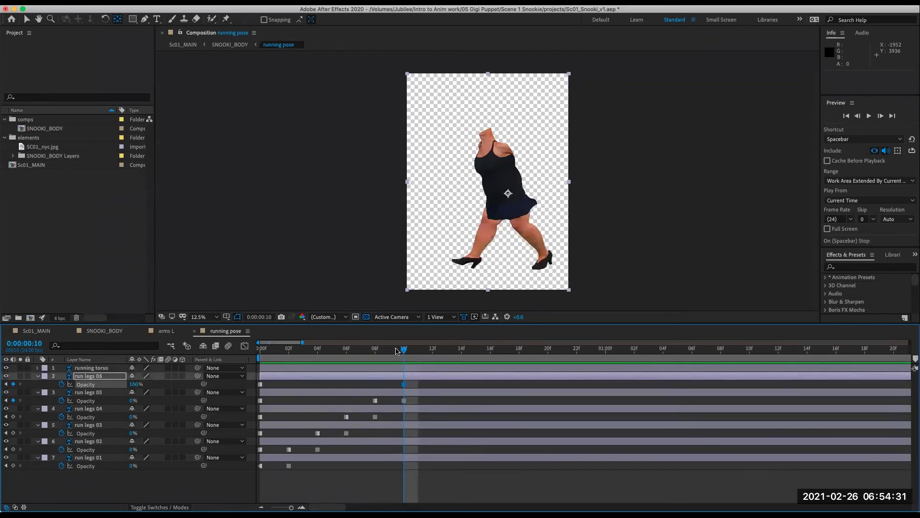
key("space")
key("space")
key("space")
key("space")
key("space")
Copy run legs 01's opacity keyframes and paste them at frame 12.
left_click_drag(314, 480, 243, 461)
key("space")
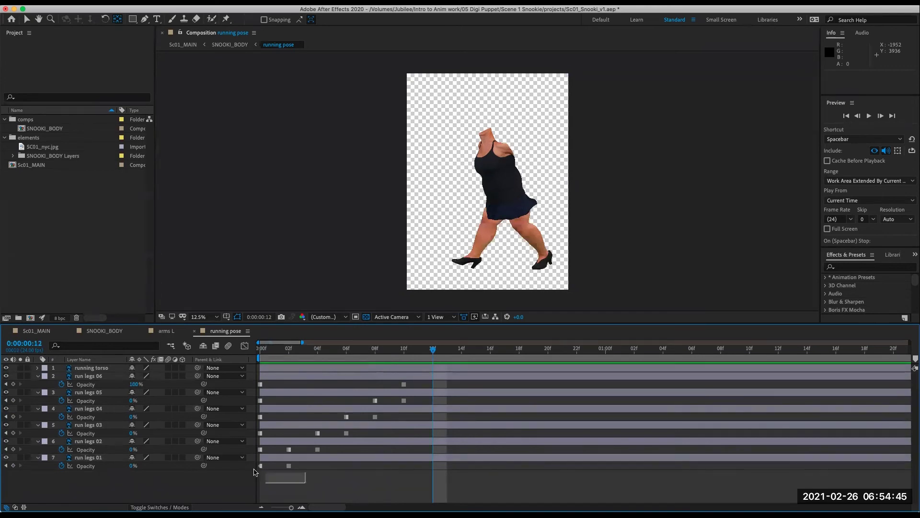
key("super+c")
key("super+v")
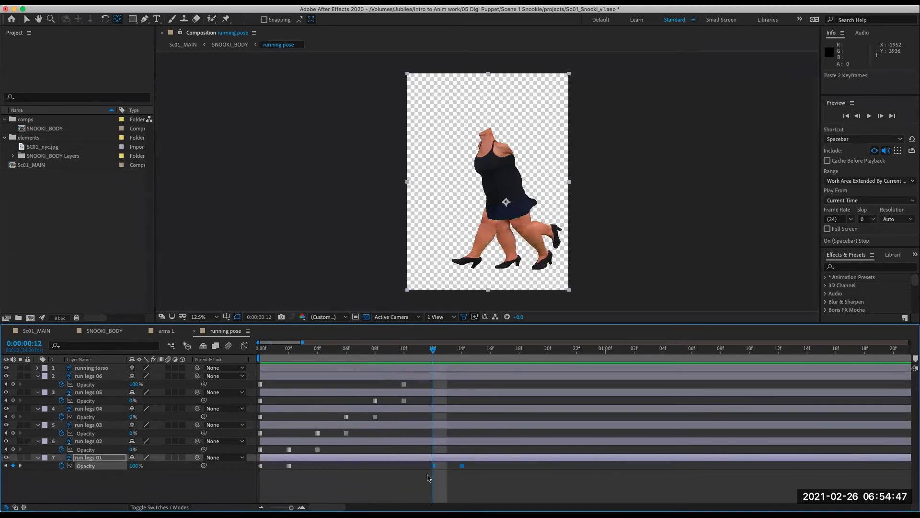
Attempt copying all six leg layers' keyframes at once, undo the accidental layer paste, and deselect.
left_click_drag(345, 448, 280, 453)
left_click_drag(399, 495, 270, 390)
left_click_drag(411, 480, 255, 386)
key("super+c")
key("super+v")
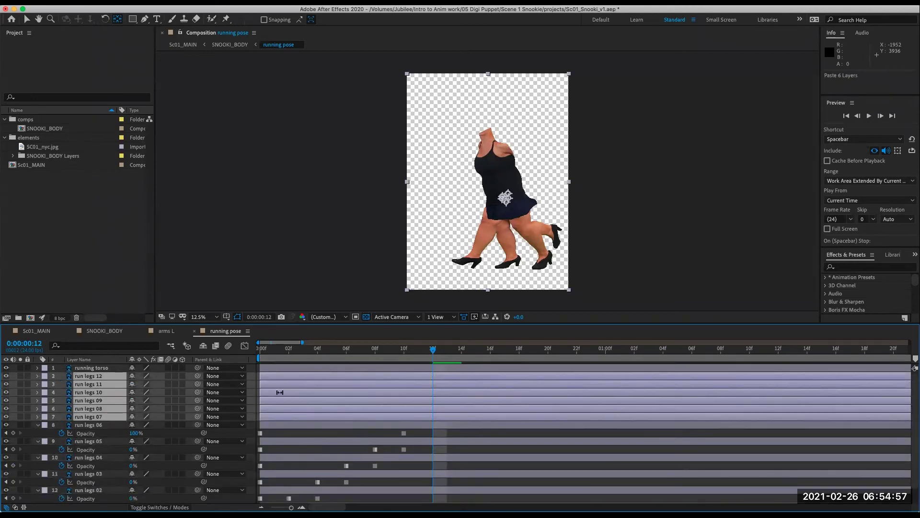
key("super+z")
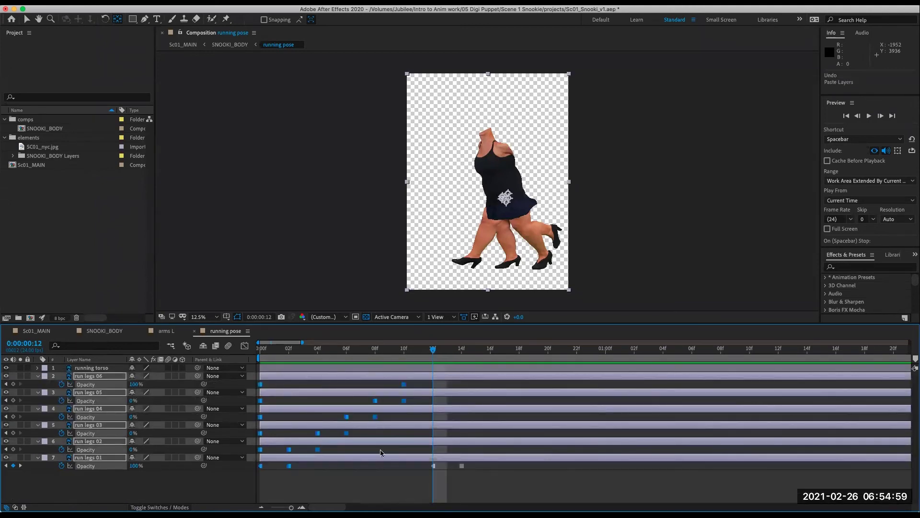
left_click(390, 488)
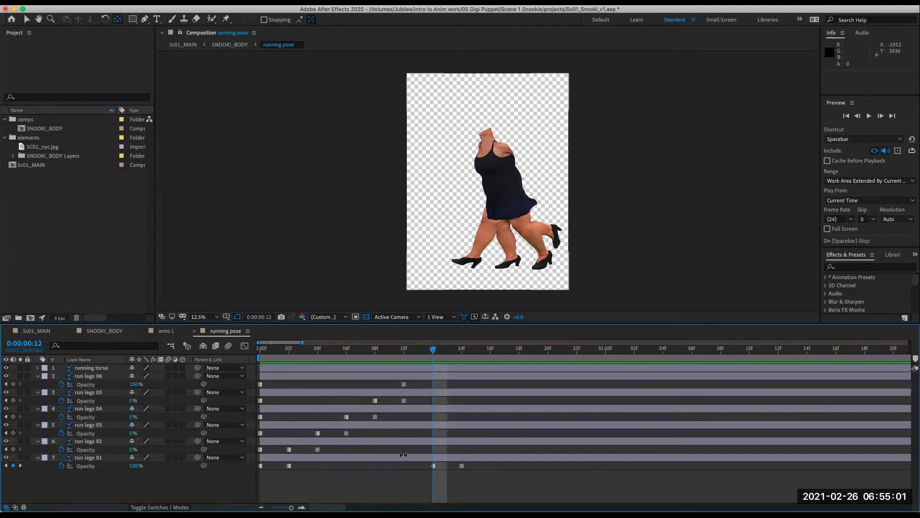
Paste copies of run legs 02 and 03 opacity keyframes at frame 12.
left_click_drag(339, 451, 247, 454)
key("super+c")
key("super+v")
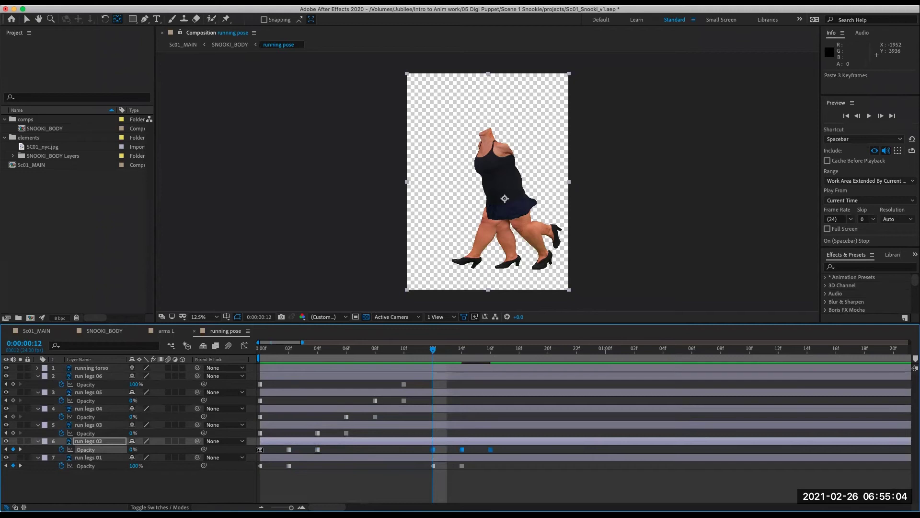
left_click(432, 447)
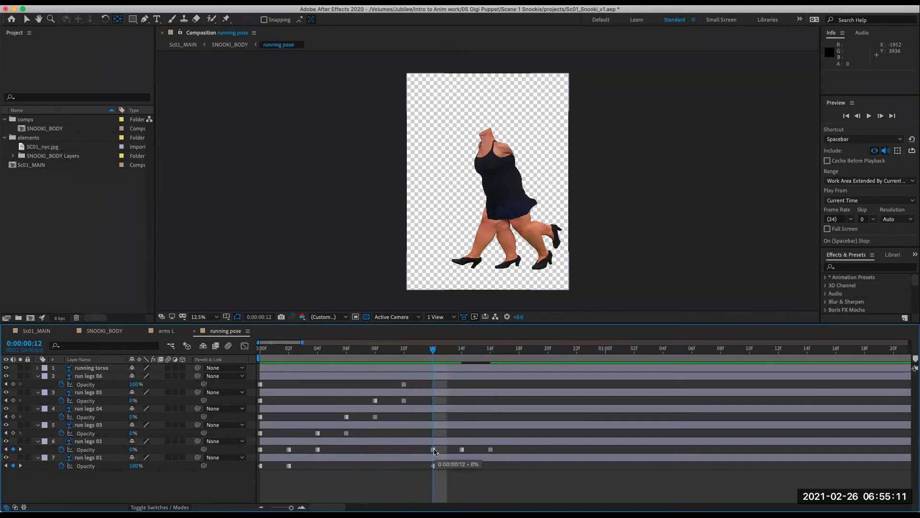
left_click_drag(365, 435, 254, 432)
key("super+c")
key("super+v")
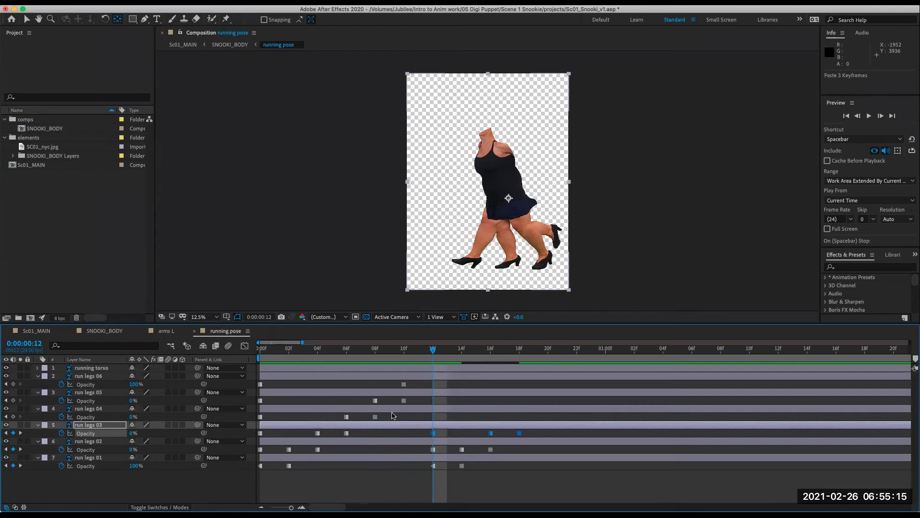
Paste copies of run legs 04, 05 and 06 opacity keyframes at frame 12.
left_click_drag(392, 415, 259, 420)
key("super+c")
key("super+v")
left_click_drag(416, 399, 223, 406)
key("super+c")
key("super+v")
left_click_drag(415, 382, 256, 389)
key("super+c")
key("super+v")
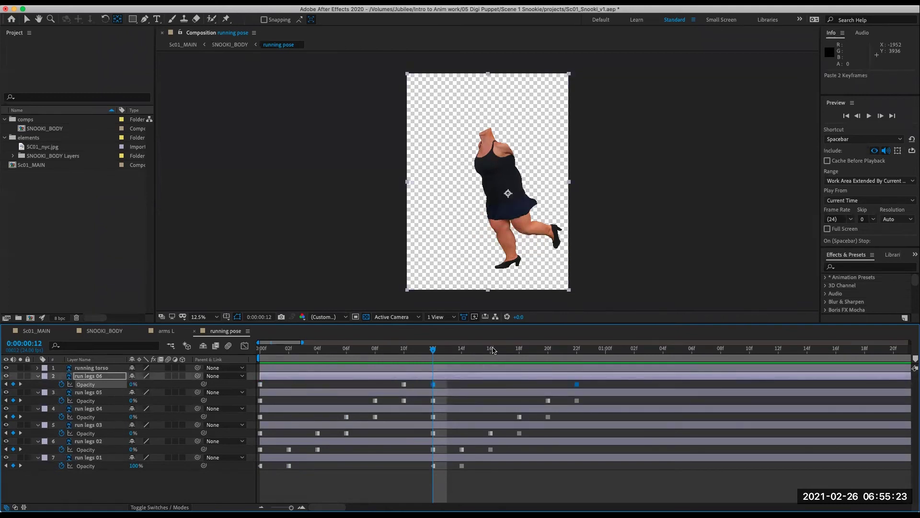
Scrub and preview the repeating leg cycle, stopping back at frame 0.
left_click_drag(410, 354, 490, 353)
key("space")
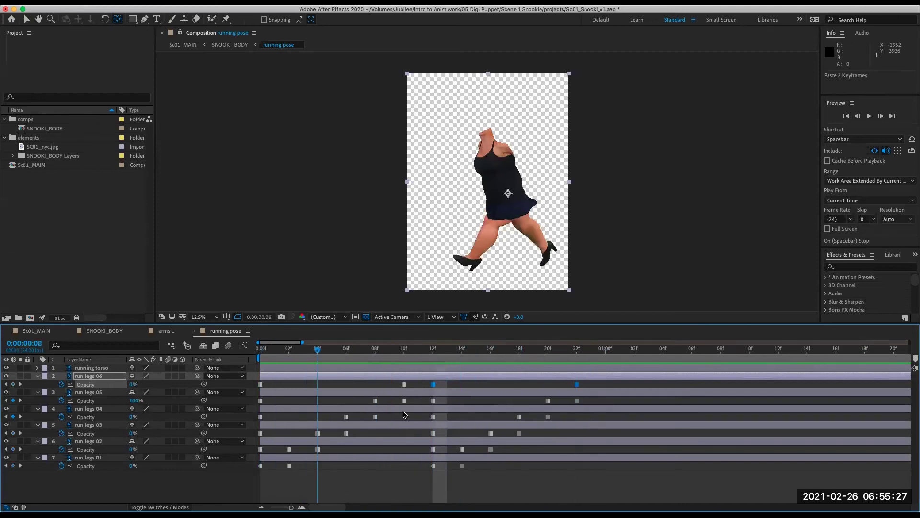
key("space")
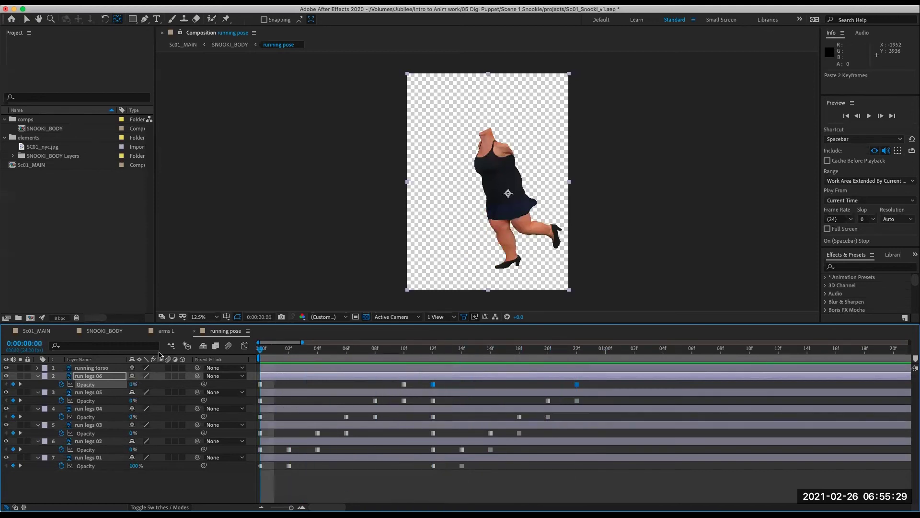
key("space")
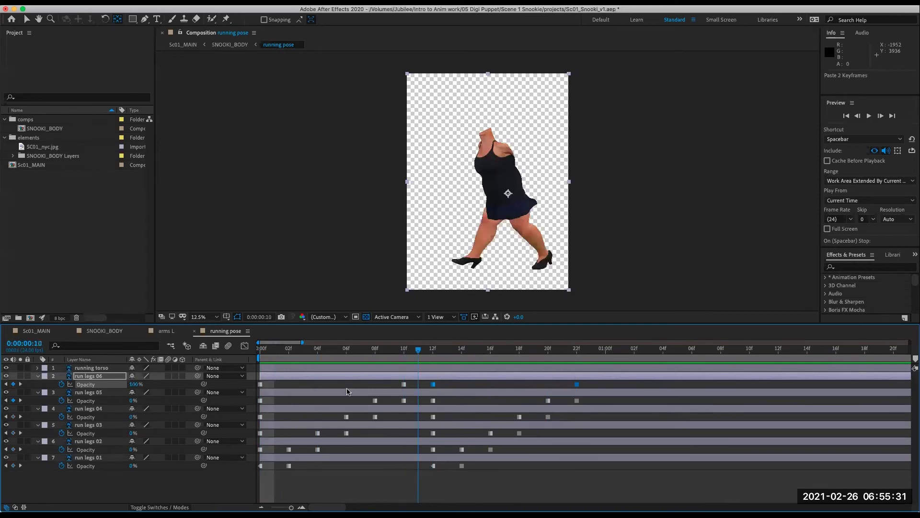
key("space")
Add hold Position and Rotation keyframes to the running torso at frame 0.
left_click(79, 369)
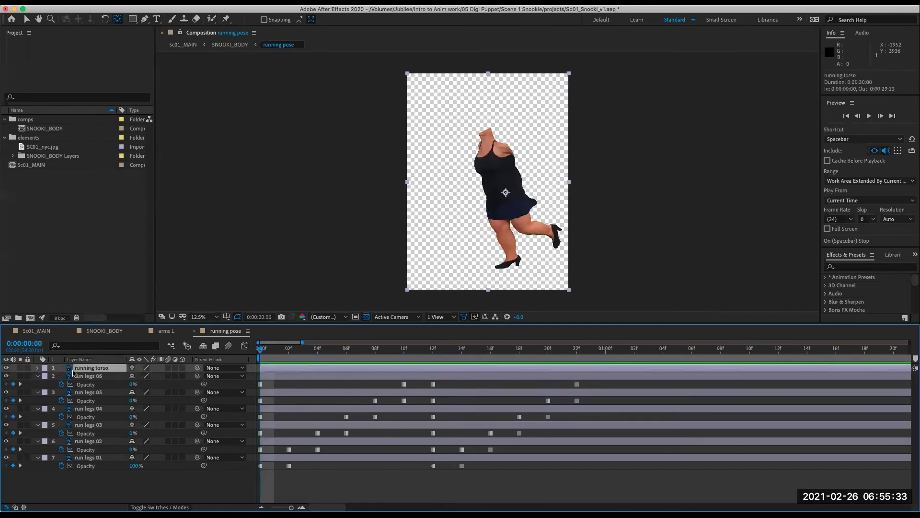
key("p")
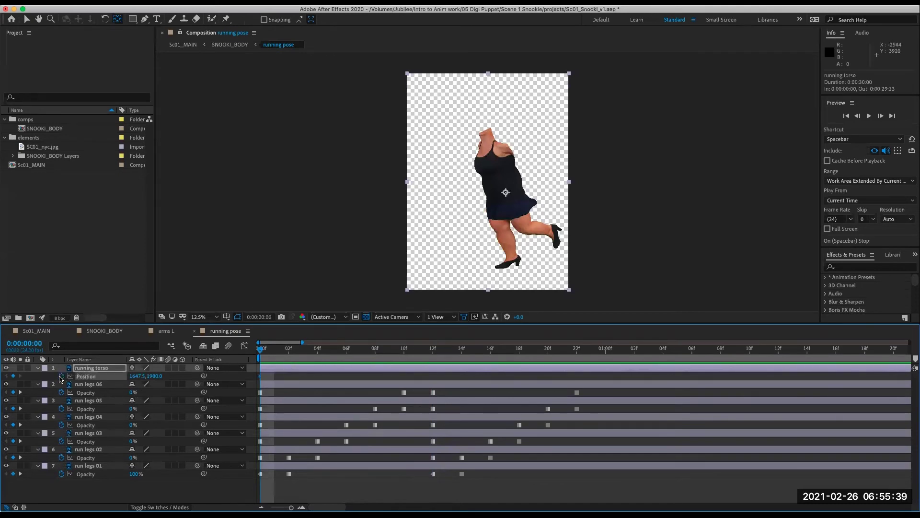
left_click(61, 377)
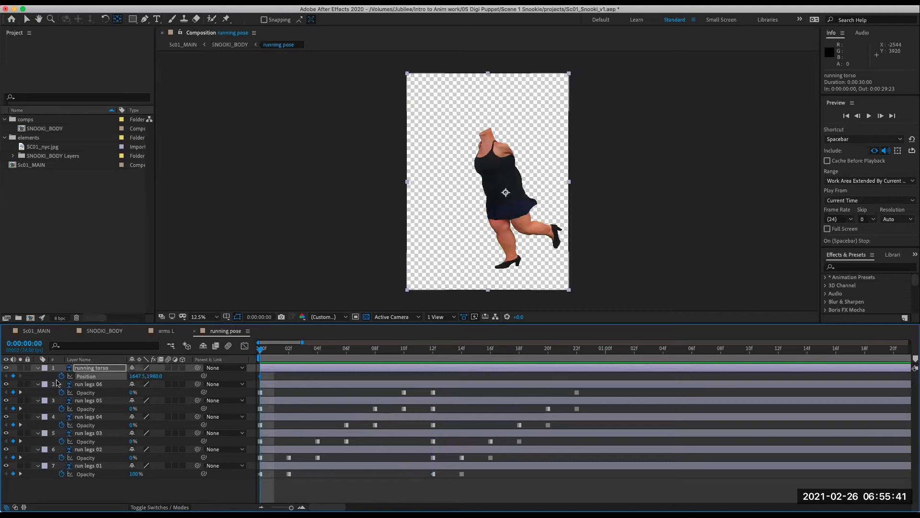
key("shift+r")
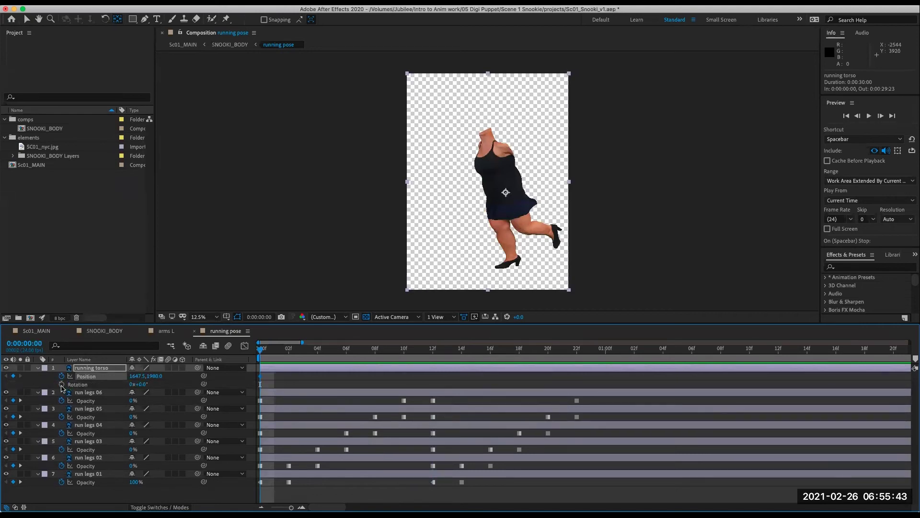
left_click(60, 384)
left_click_drag(285, 375, 250, 387)
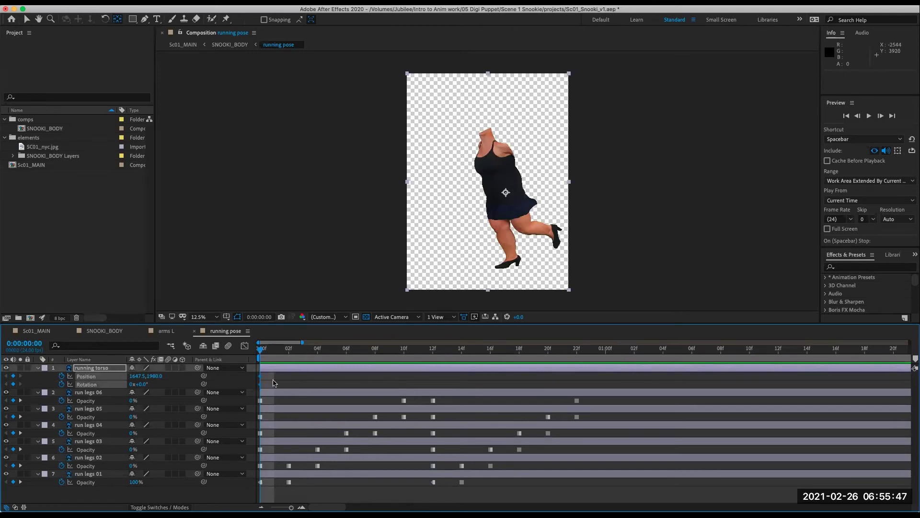
right_click(260, 386)
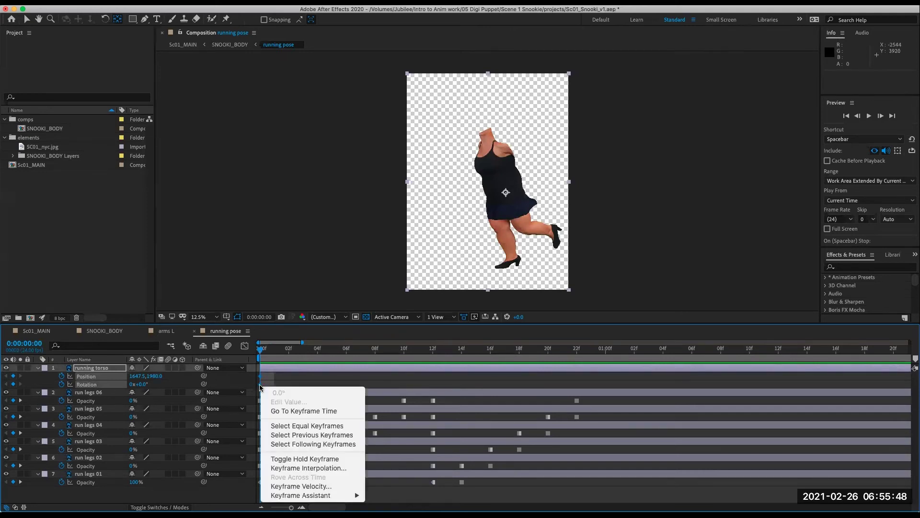
left_click(307, 458)
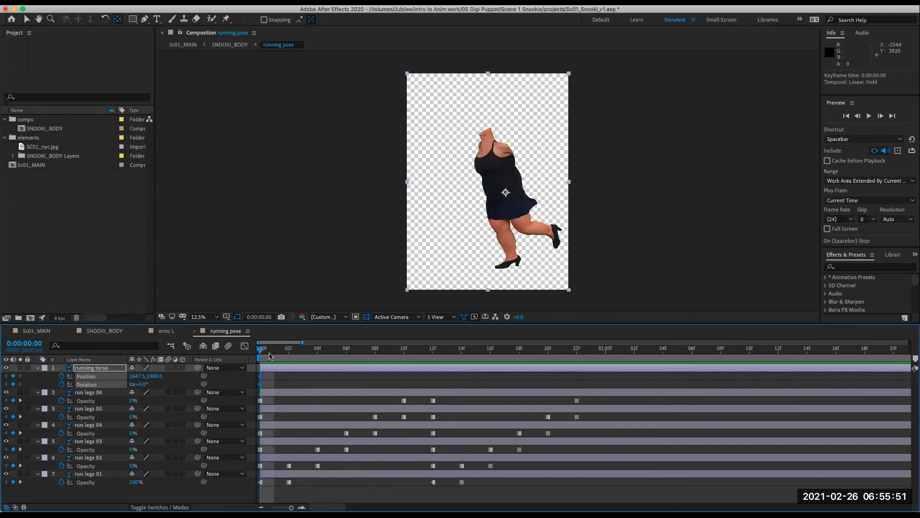
Check the opening frames and reselect the running torso with the Selection tool.
left_click_drag(261, 349, 241, 392)
left_click(285, 362)
left_click(278, 368)
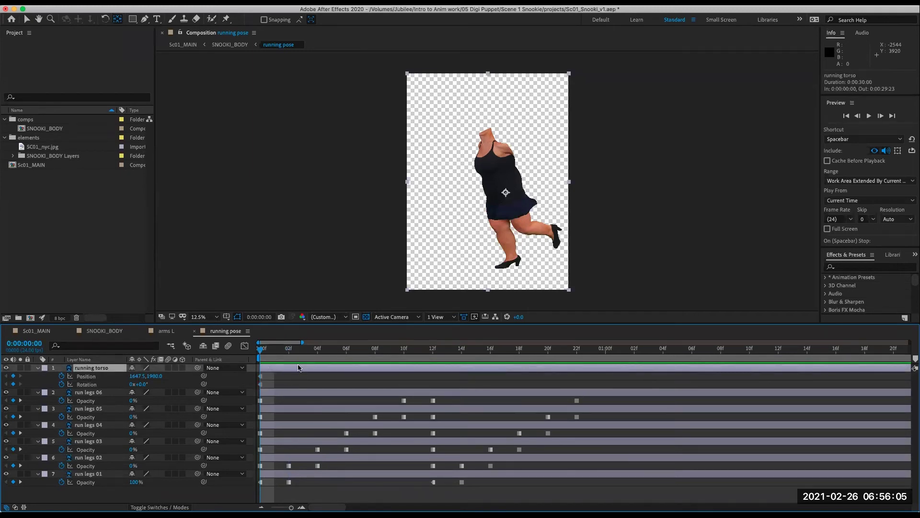
left_click(27, 19)
left_click(308, 371)
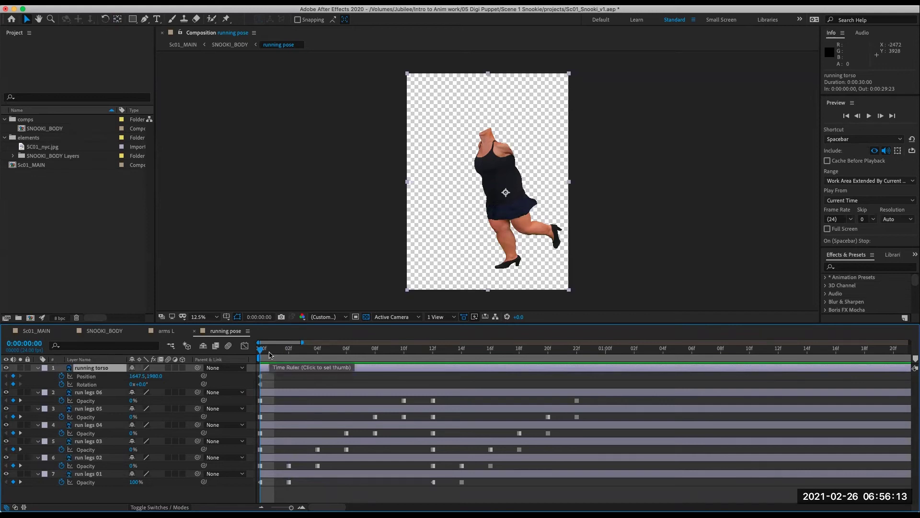
Nudge the torso up at 02f and 04f, then back down to 1980 at 06f.
key("Page_Down")
key("Page_Down")
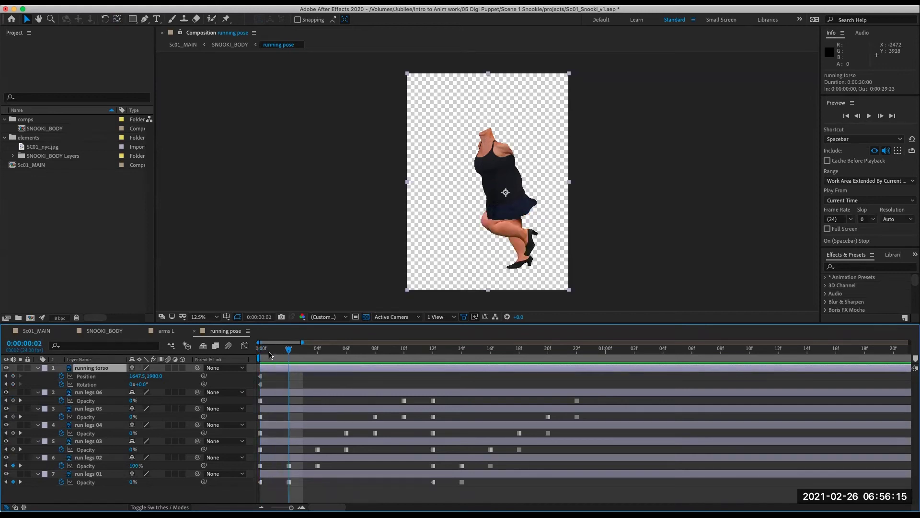
key("Up")
key("Up")
key("Up")
key("Up")
key("Up")
key("Up")
key("Page_Down")
key("Page_Down")
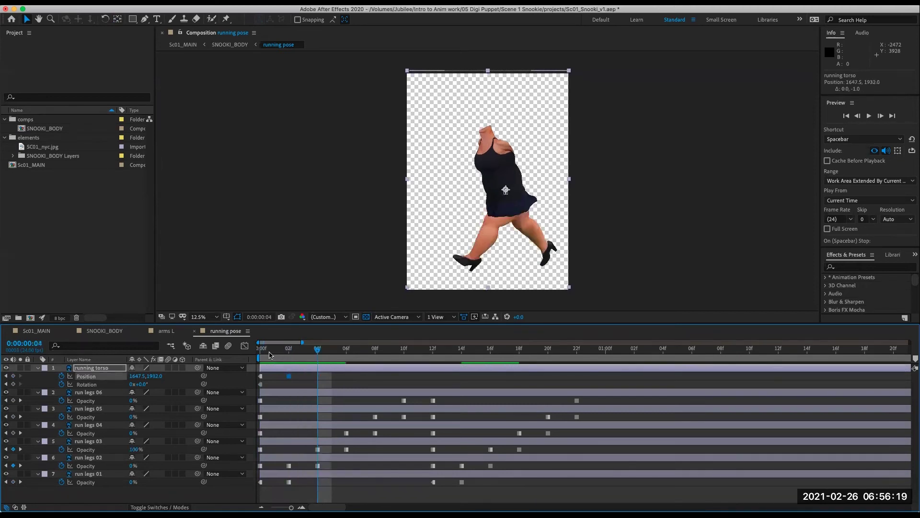
key("Up")
key("Up")
key("Down")
key("Page_Down")
key("Page_Down")
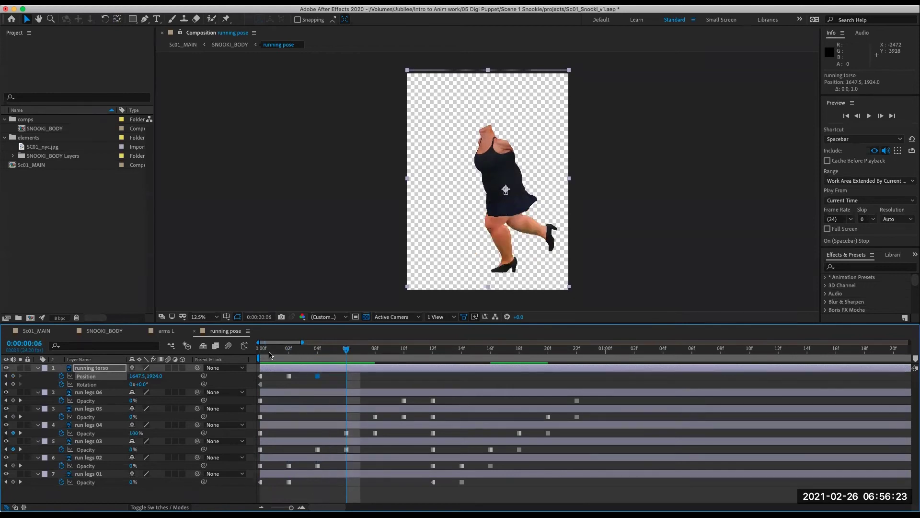
key("Down")
key("Down")
key("Down")
key("Down")
key("Down")
key("Down")
key("Down")
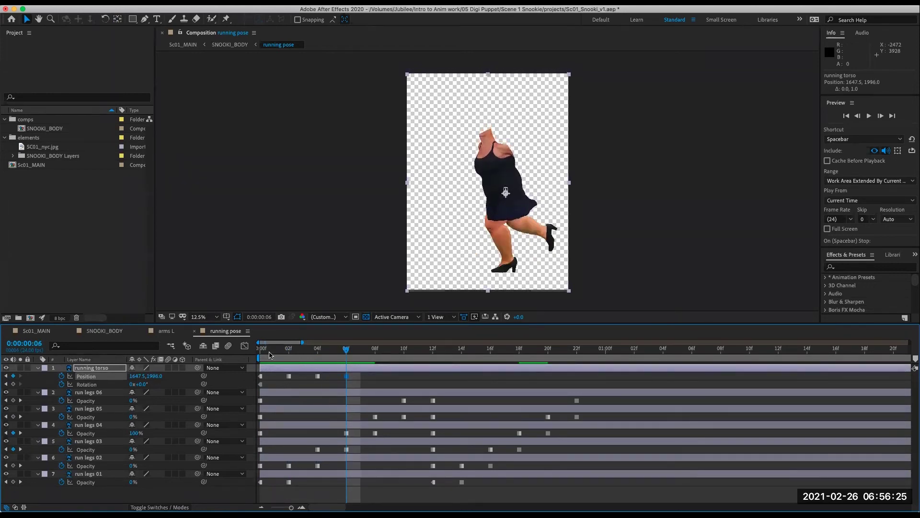
Lower the torso at 08f, raise it slightly at 10f, and select the frame-0 Position keyframe.
key("Page_Down")
key("Page_Down")
key("Down")
key("Down")
key("Down")
key("Down")
key("Down")
key("Down")
key("Down")
key("Page_Down")
key("Page_Down")
key("Up")
key("Up")
key("Up")
key("Page_Down")
key("Page_Down")
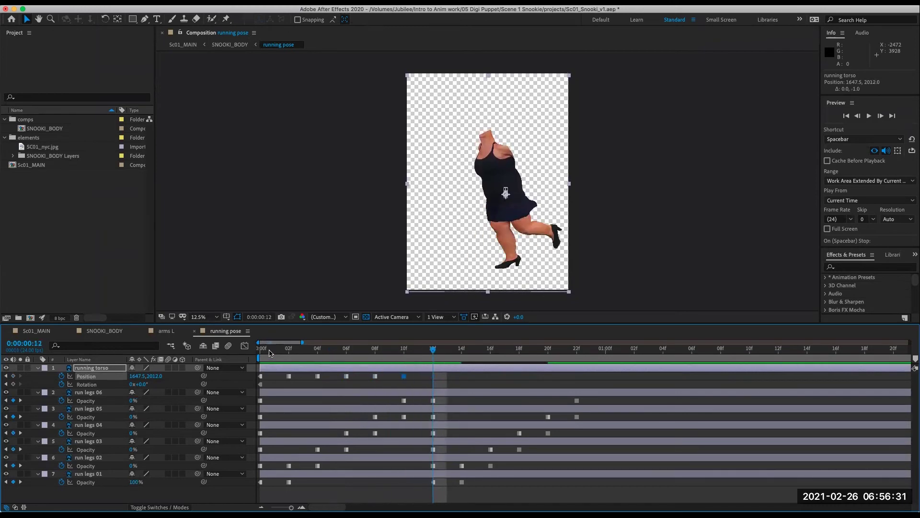
left_click(260, 376)
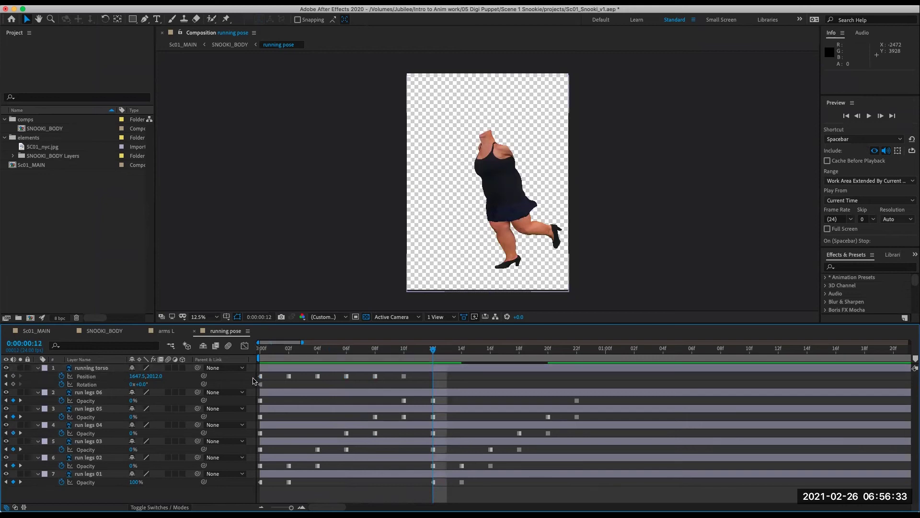
Paste the torso's start Position at 12f and repeat the bob keyframes from there.
key("ctrl+v")
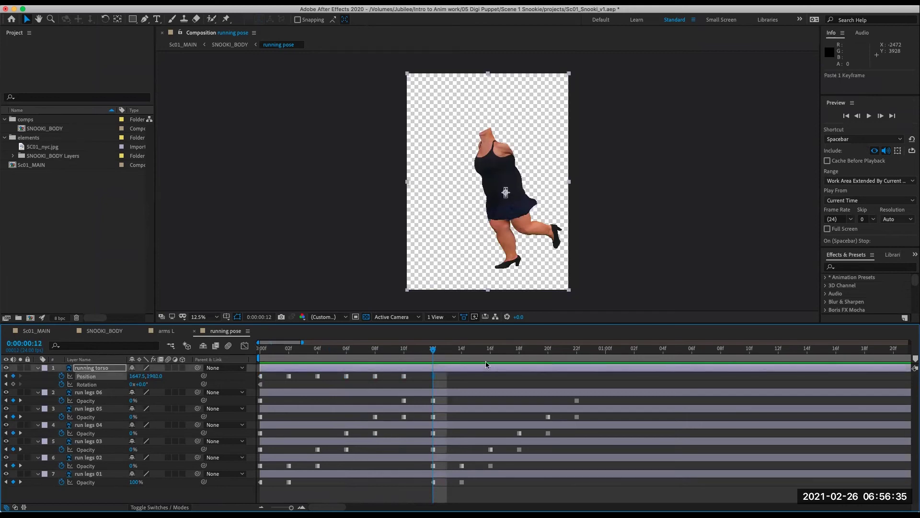
left_click_drag(432, 348, 255, 380)
key("ctrl+c")
key("ctrl+v")
Preview the running cycle from frame 0 several times.
left_click_drag(433, 349, 330, 360)
key("space")
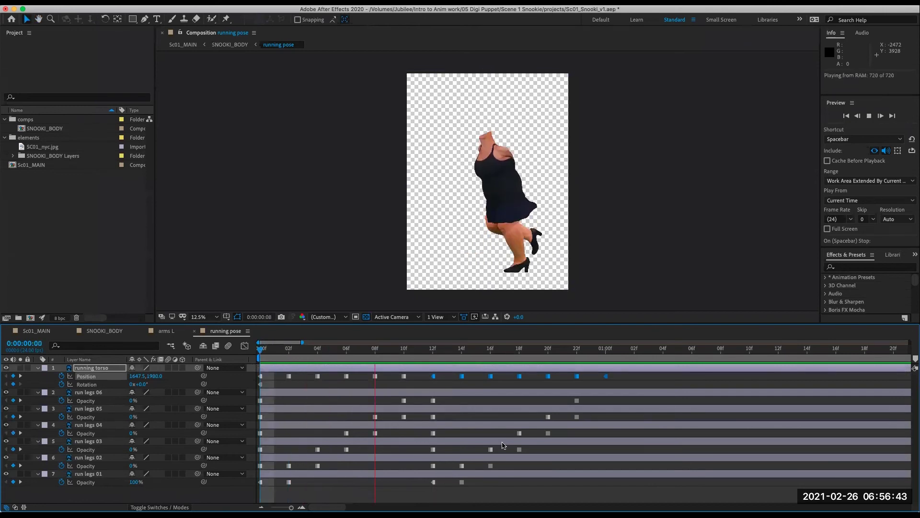
key("space")
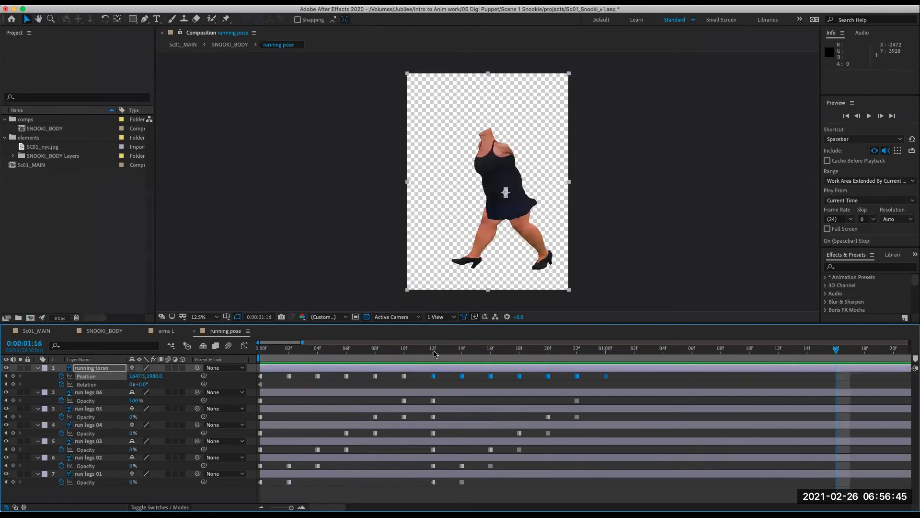
key("Home")
key("space")
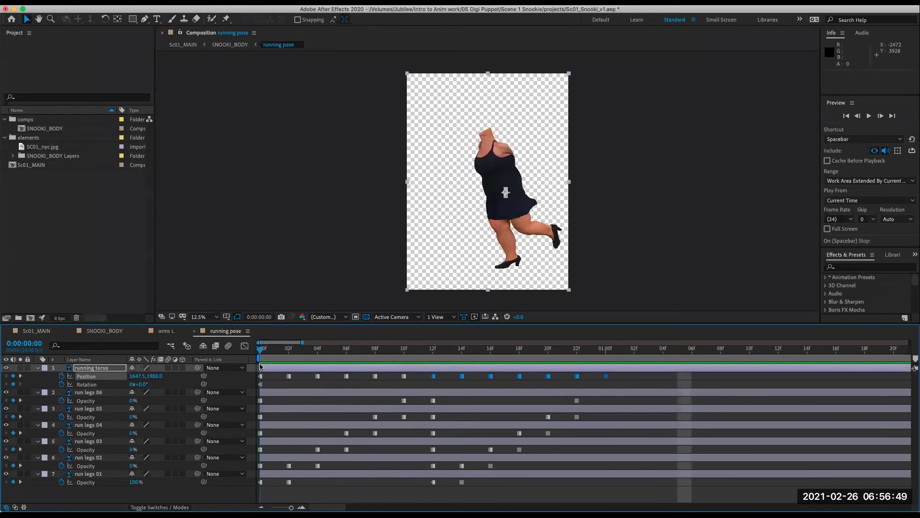
left_click(261, 365)
key("space")
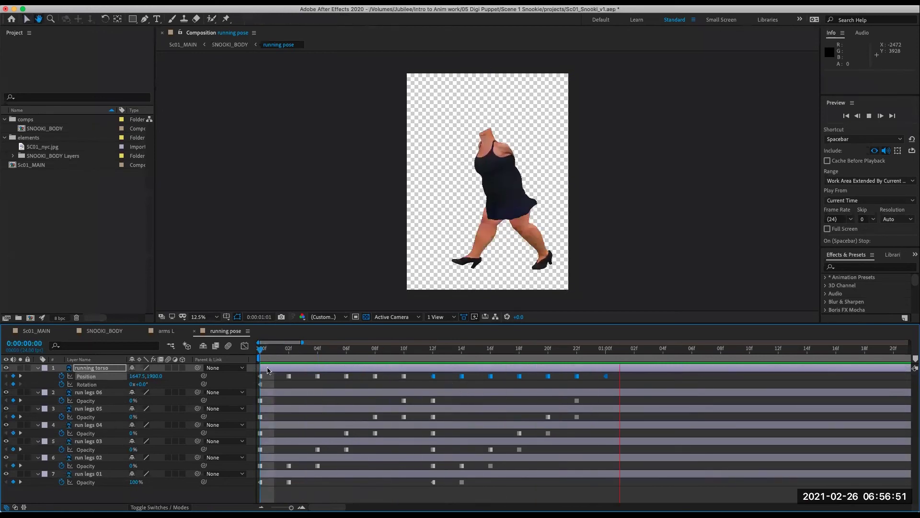
key("space")
key("Home")
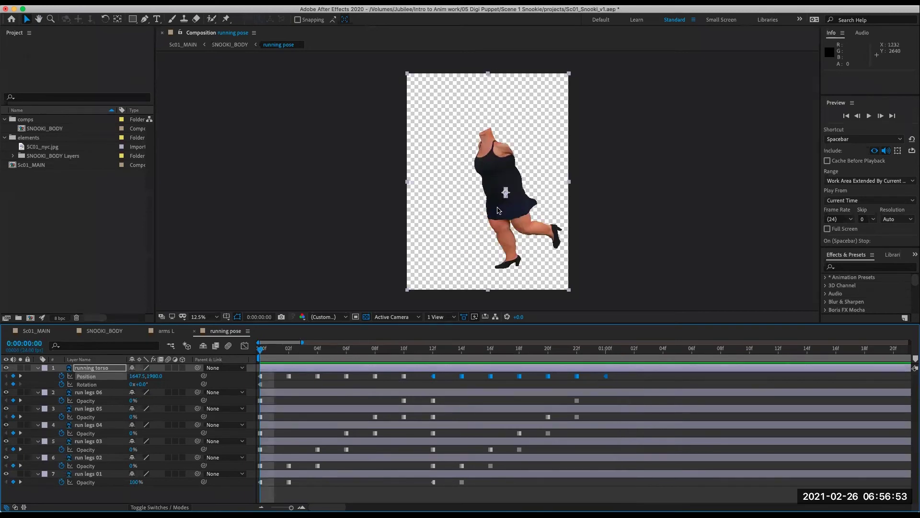
Zoom in and step through frames 0 to 10, comparing poses at frames 0 and 1.
left_click_drag(295, 353, 373, 361)
key("Page_Up")
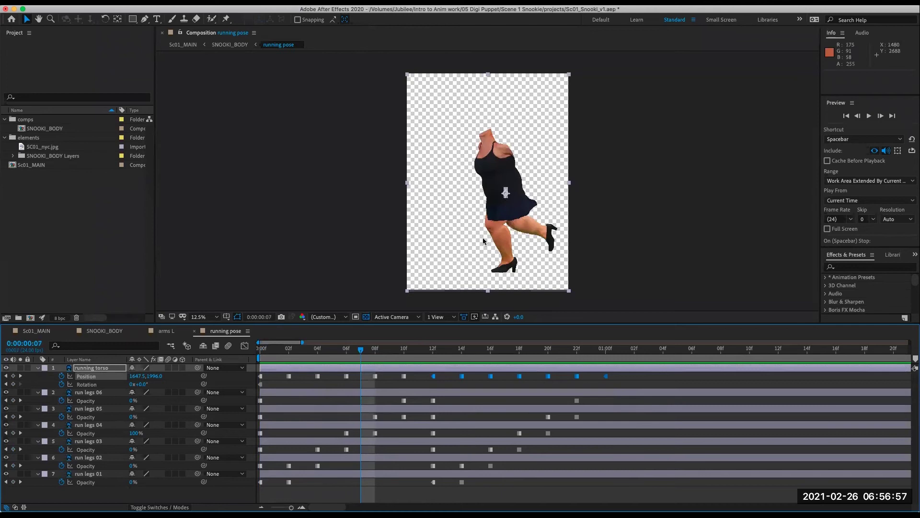
key("period")
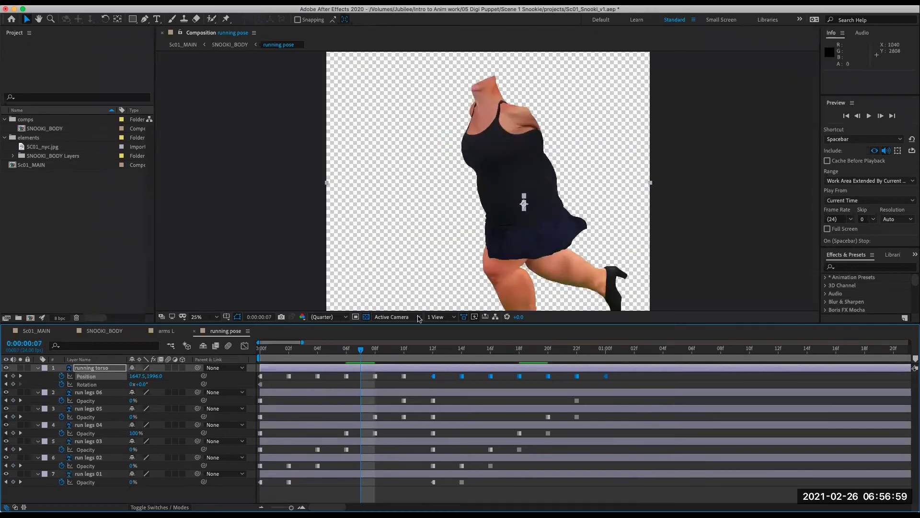
left_click_drag(363, 357, 403, 365)
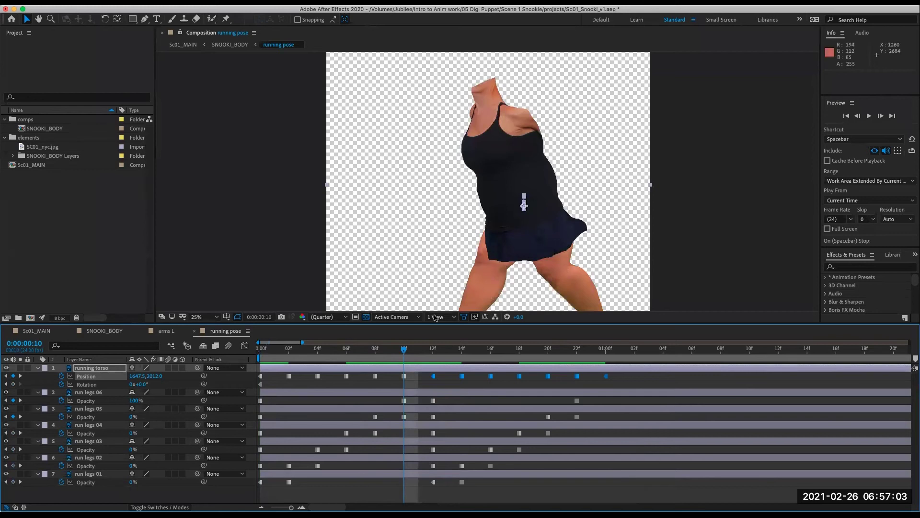
left_click_drag(392, 356, 274, 364)
key("space")
key("space")
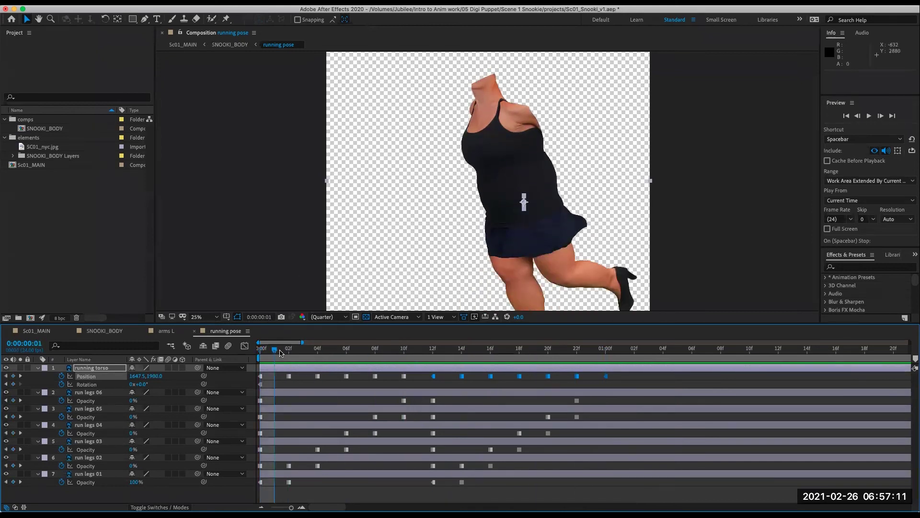
key("Page_Down")
key("Page_Up")
key("Page_Down")
key("Page_Up")
mouse_move(274, 361)
left_mouse_down()
mouse_move(289, 359)
mouse_move(281, 360)
left_mouse_up()
Add puppet pins to the torso's middle, shoulder and dress, showing the deformation mesh.
left_click(226, 19)
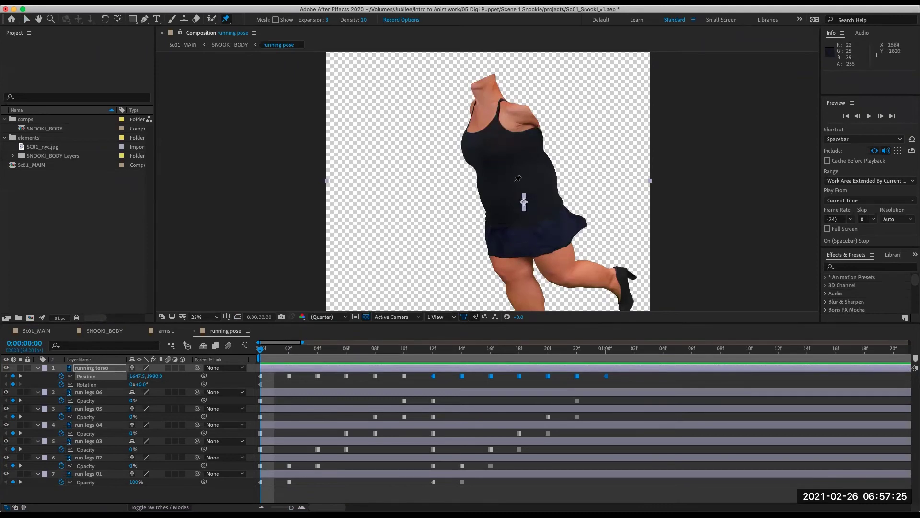
left_click(515, 182)
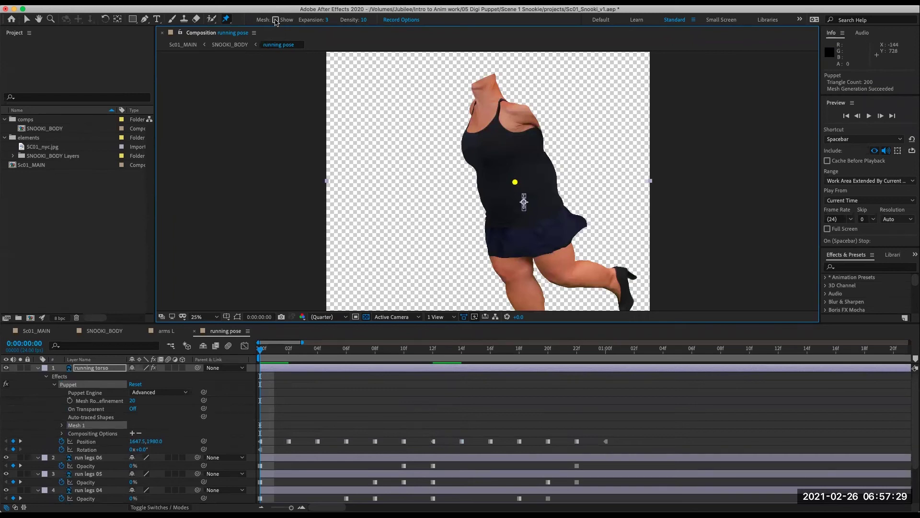
left_click(276, 20)
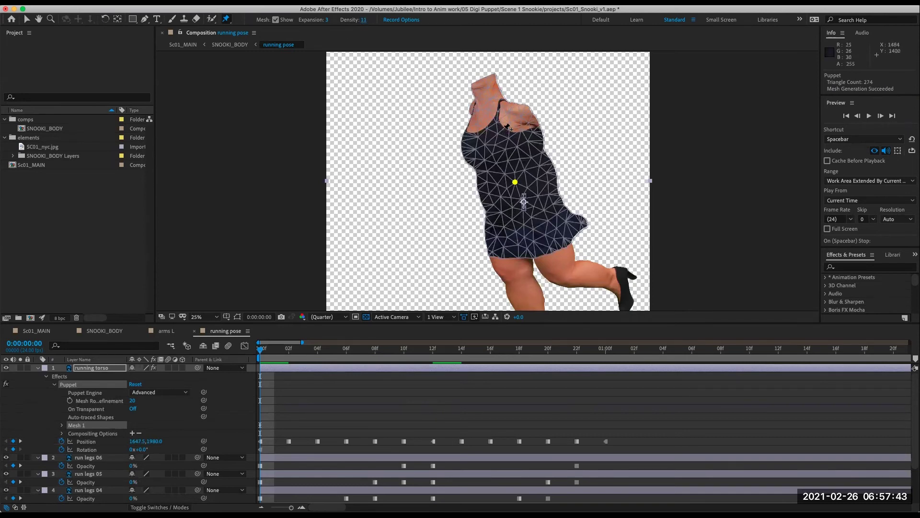
left_click(494, 120)
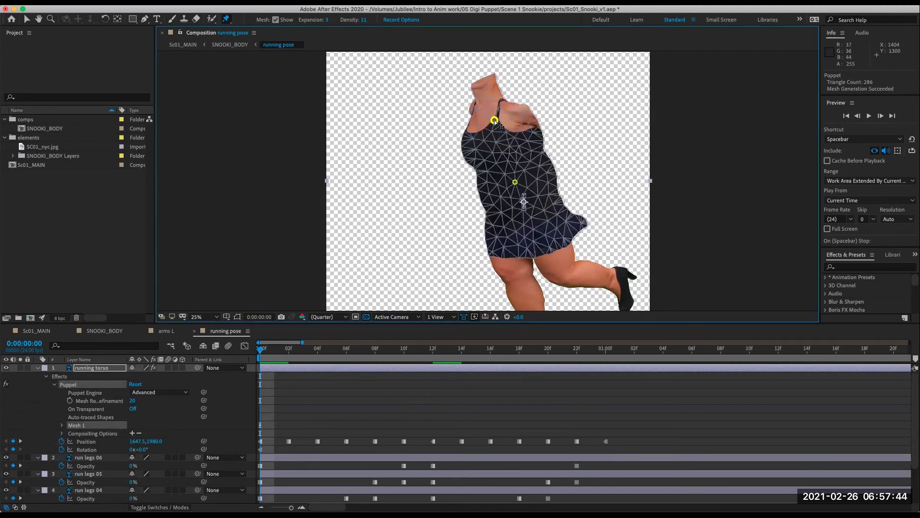
left_click(493, 217)
left_click(555, 202)
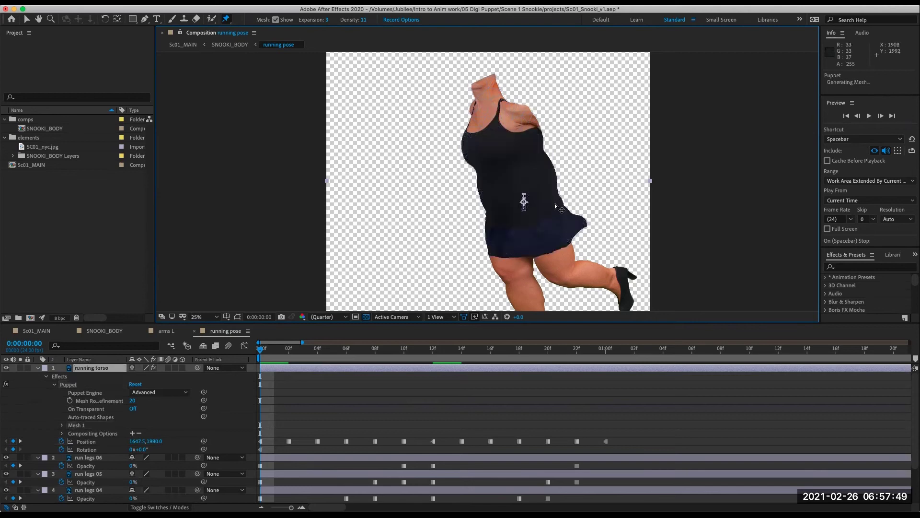
Pin the dress centre, right side, lower dress and hem, test-bend the lower-left pin, and undo.
left_click(527, 211)
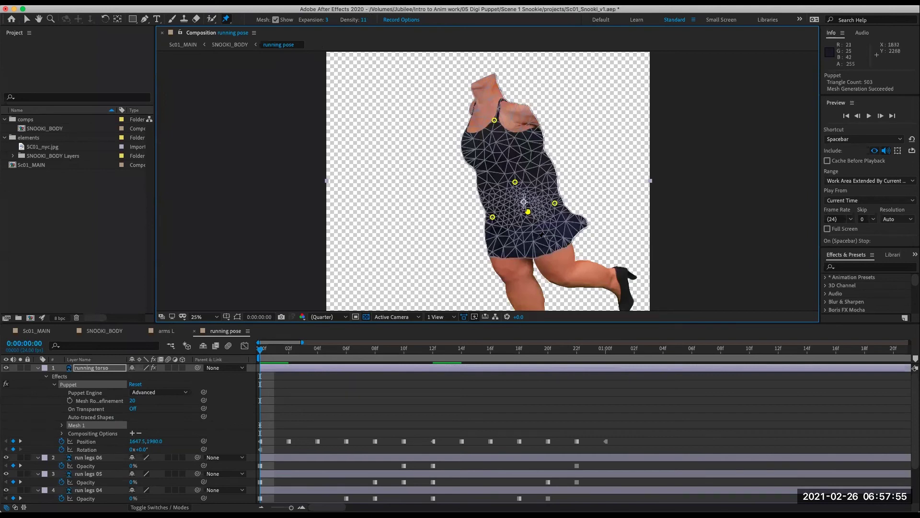
left_click(569, 226)
left_click(535, 241)
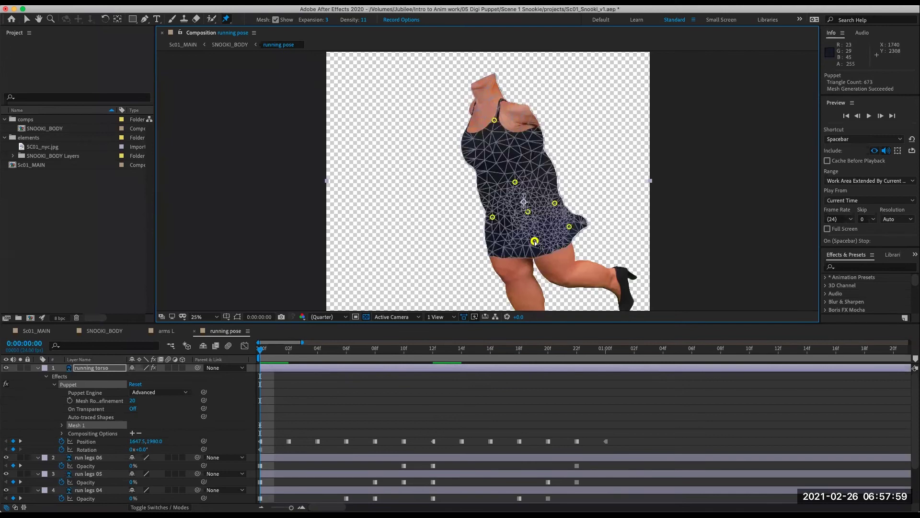
left_click(494, 246)
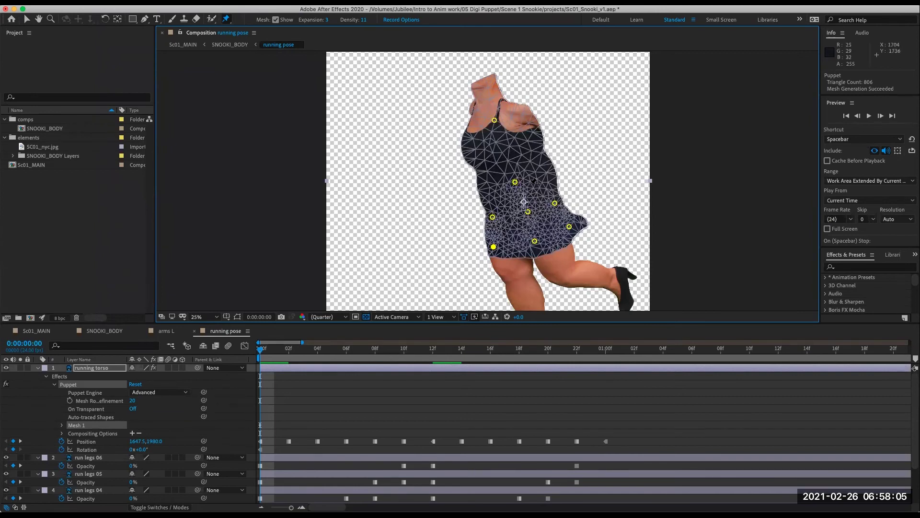
left_click_drag(494, 248, 480, 250)
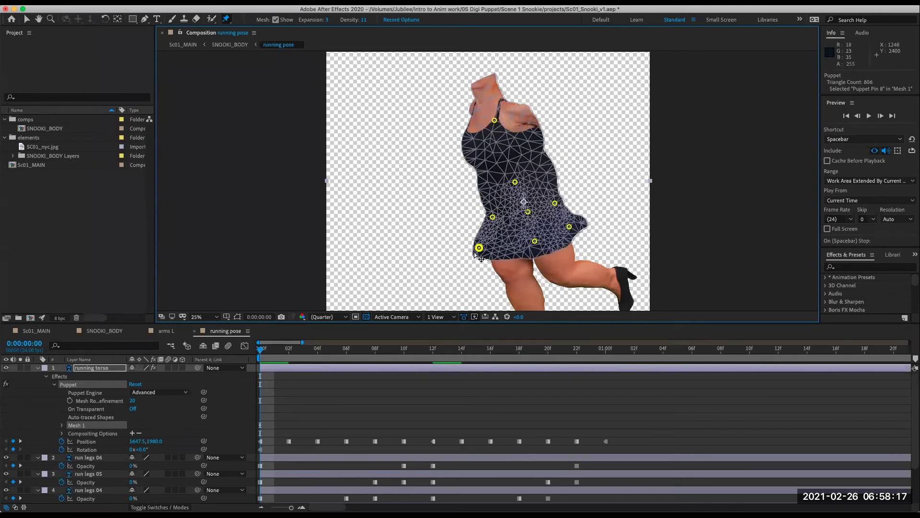
key("super+z")
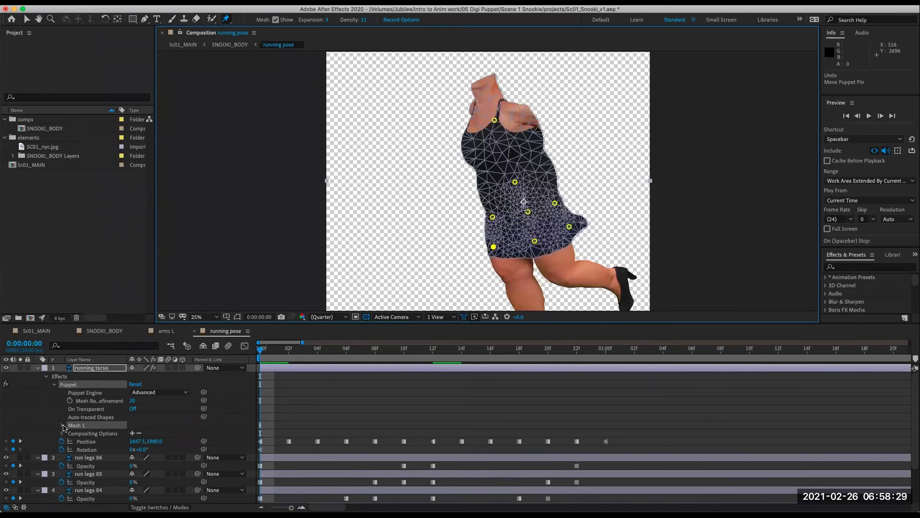
Inspect the running torso's Puppet effect pins, checking Puppet Pins 8 and 7, then collapse it.
left_click(63, 425)
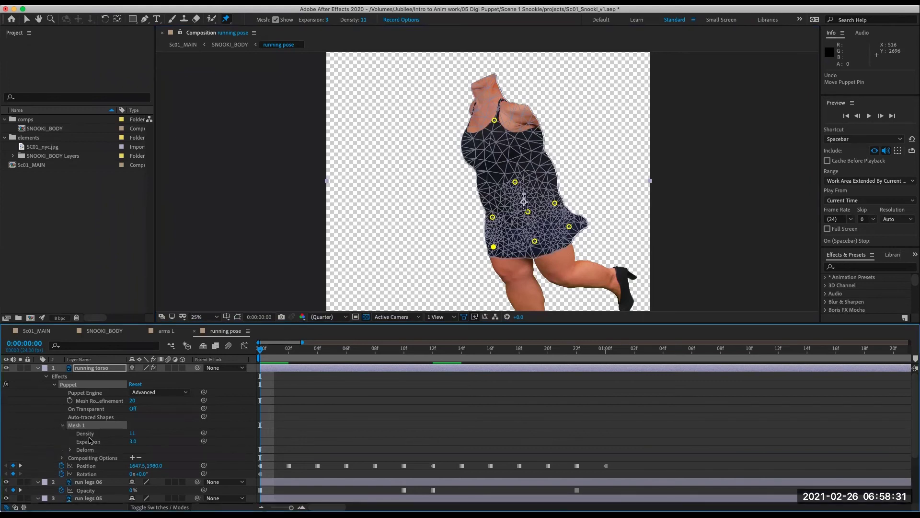
scroll(89, 440, "down", 1)
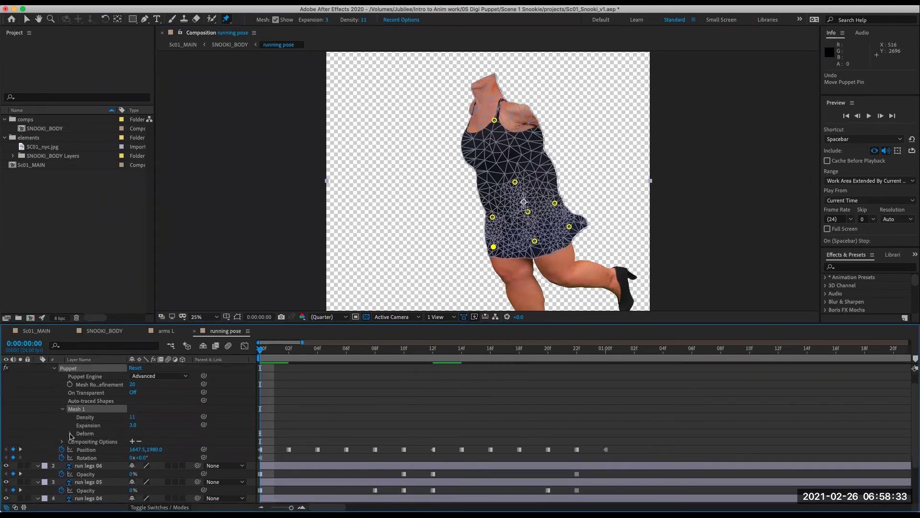
left_click(71, 433)
scroll(88, 439, "down", 2)
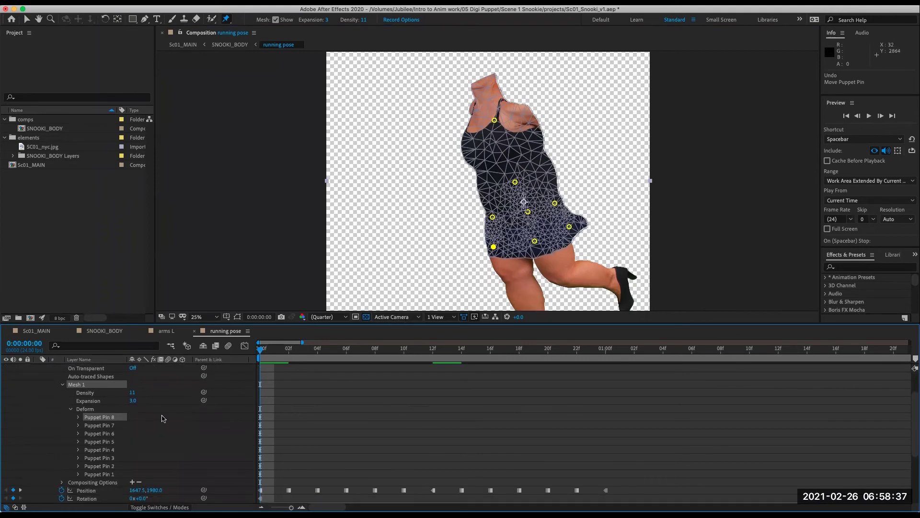
scroll(139, 416, "up", 3)
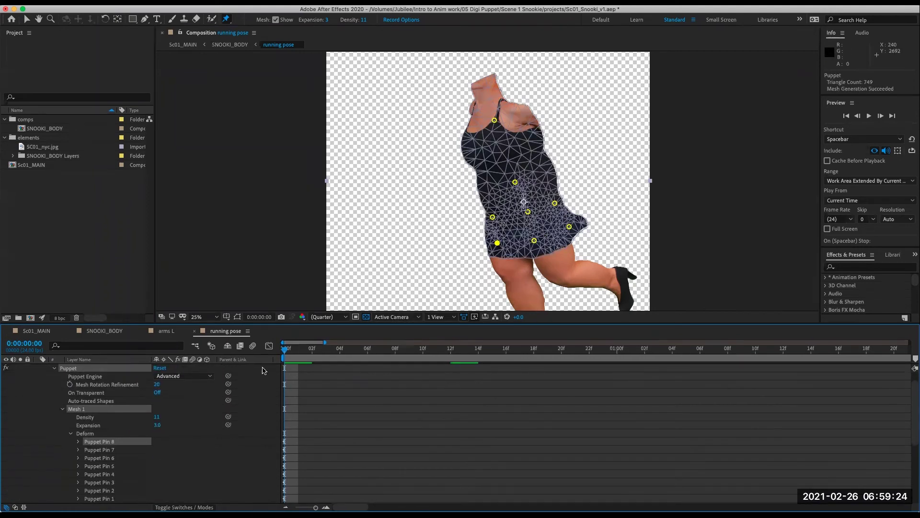
left_click_drag(308, 351, 269, 365)
left_click(78, 442)
scroll(115, 443, "down", 5)
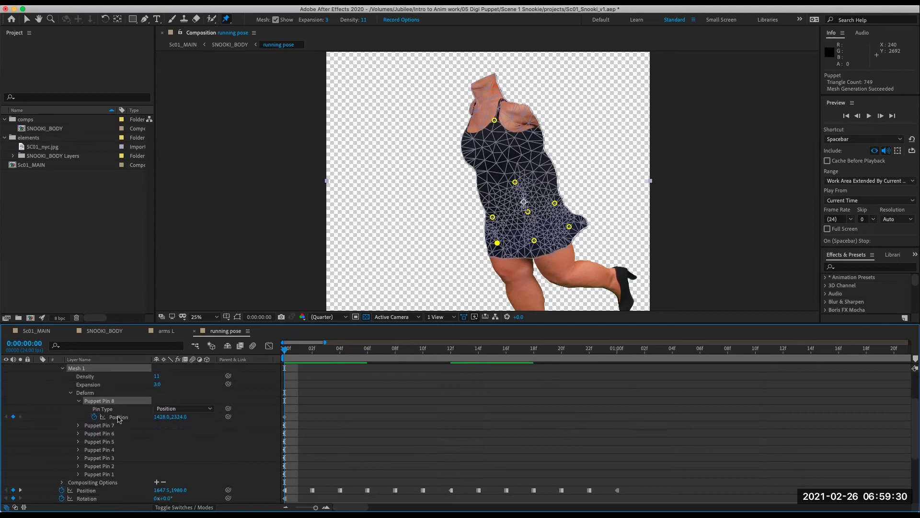
left_click(78, 425)
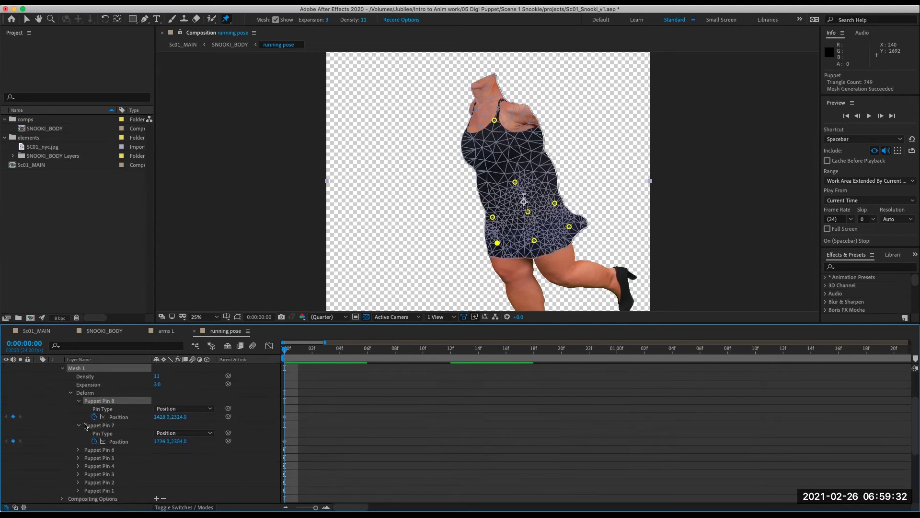
left_click(79, 426)
scroll(80, 428, "up", 3)
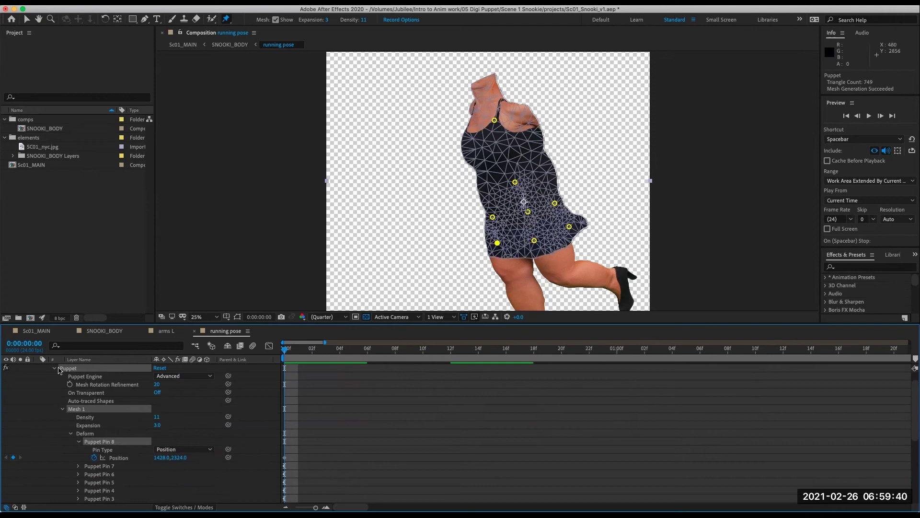
left_click(55, 369)
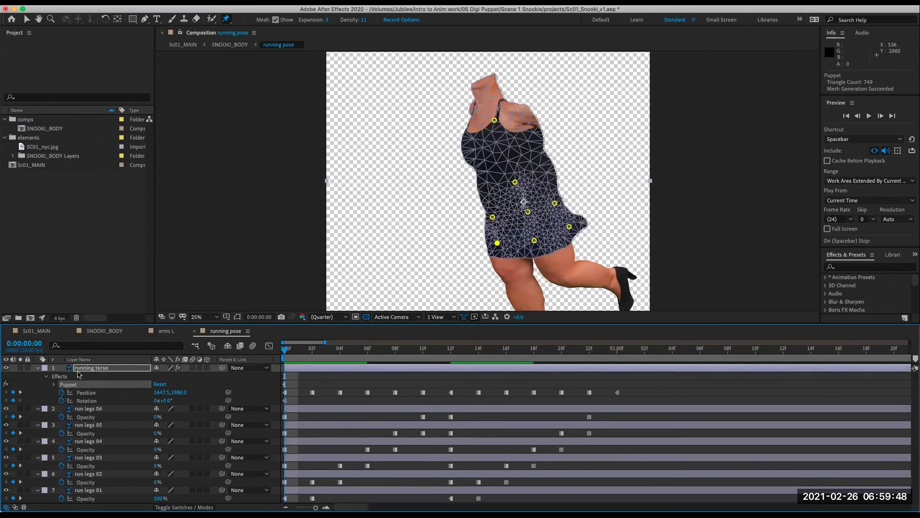
Turn the frame-0 Position keyframes of all eight puppet pins into hold keyframes.
left_click(109, 370)
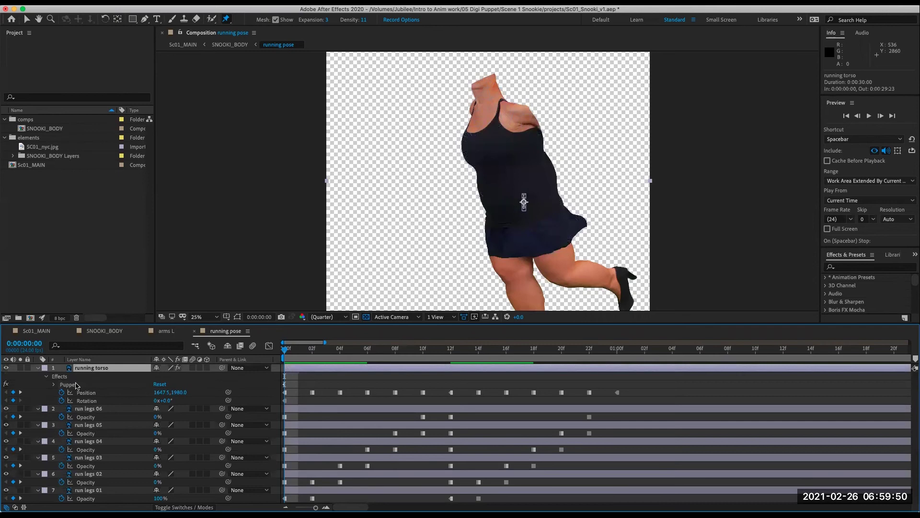
key("u")
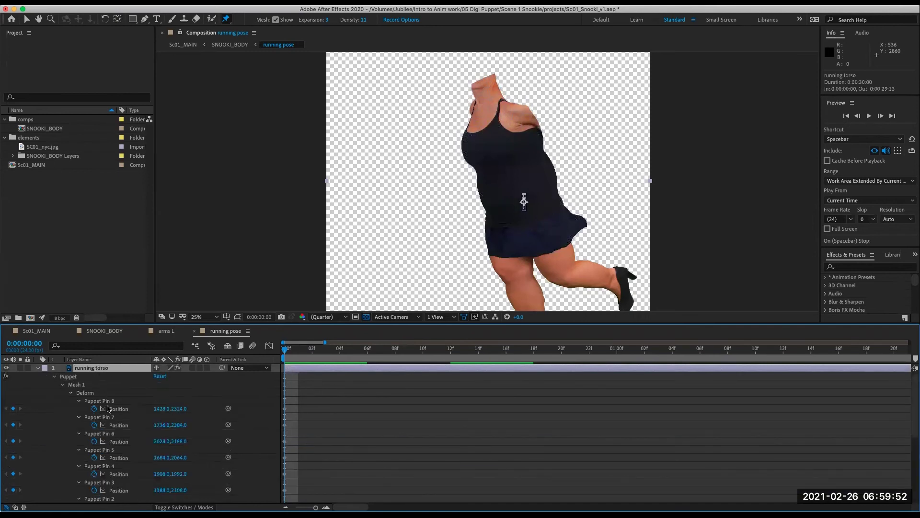
scroll(98, 425, "down", 2)
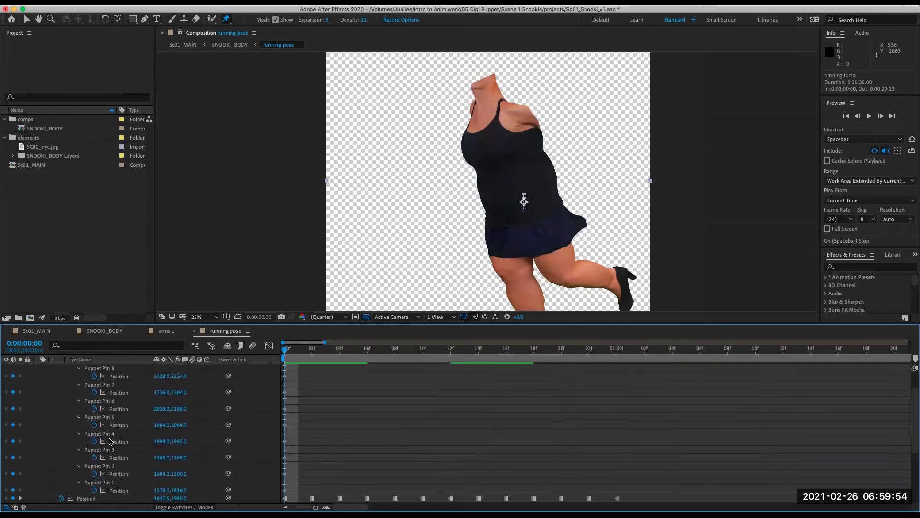
scroll(288, 423, "up", 3)
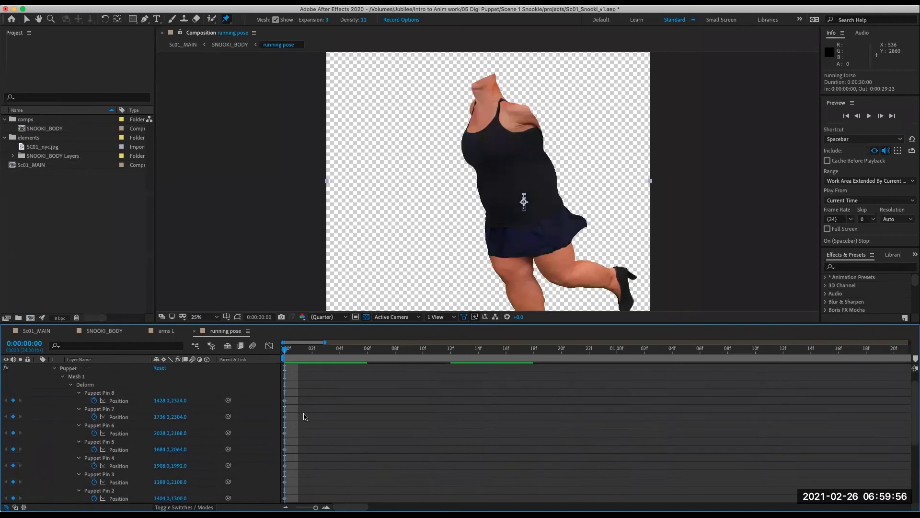
left_click_drag(308, 392, 286, 462)
right_click(285, 465)
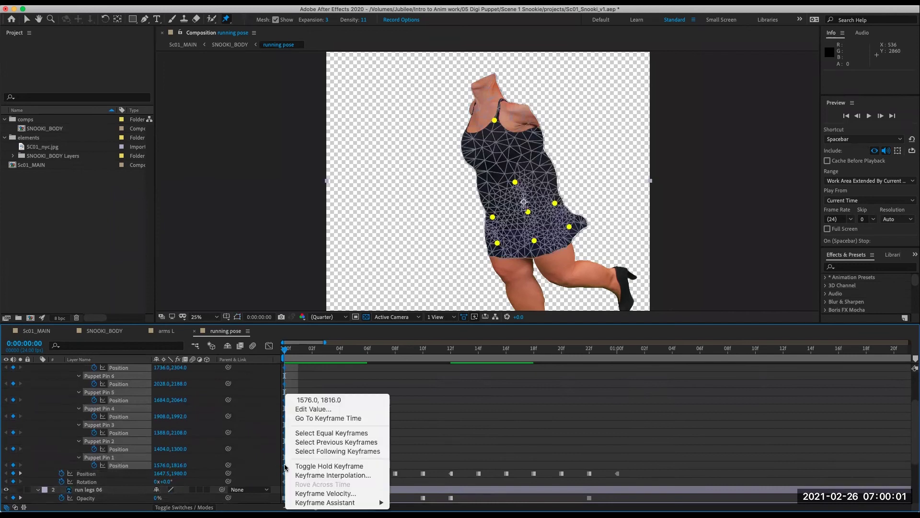
left_click(316, 466)
scroll(328, 434, "up", 4)
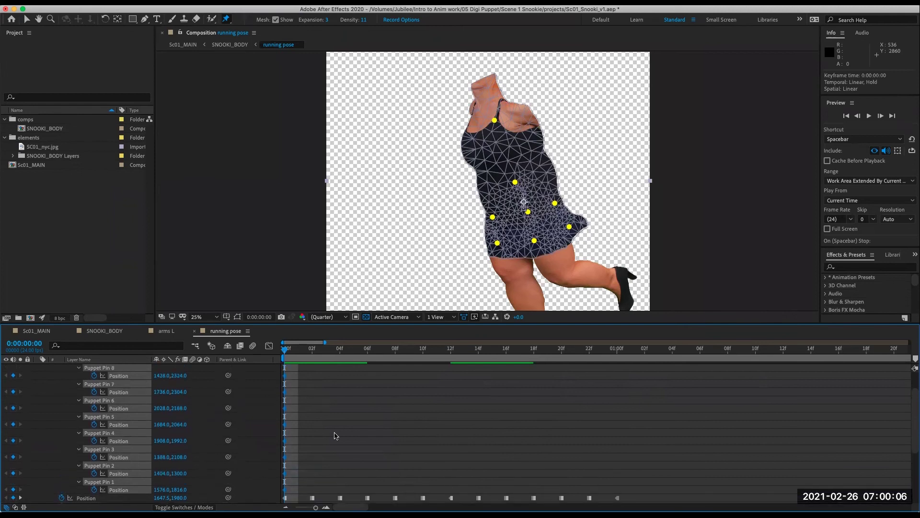
left_click(314, 422)
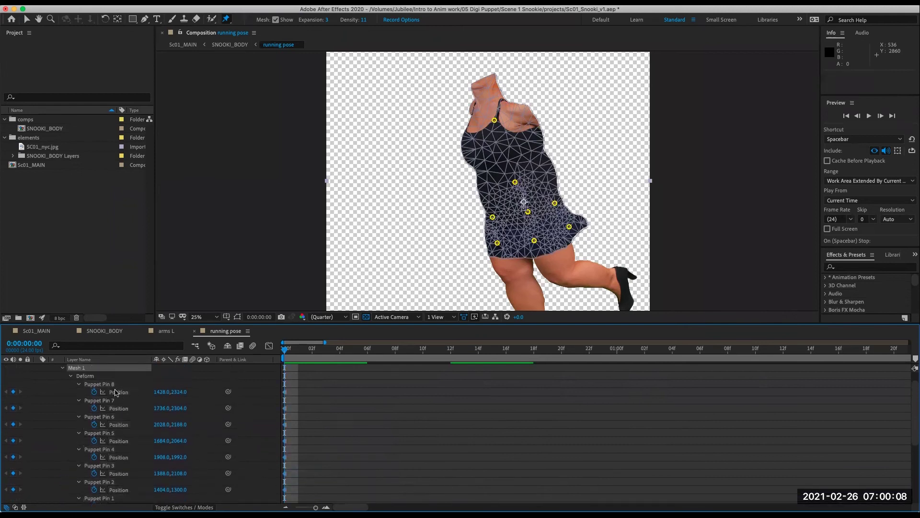
left_click(119, 395)
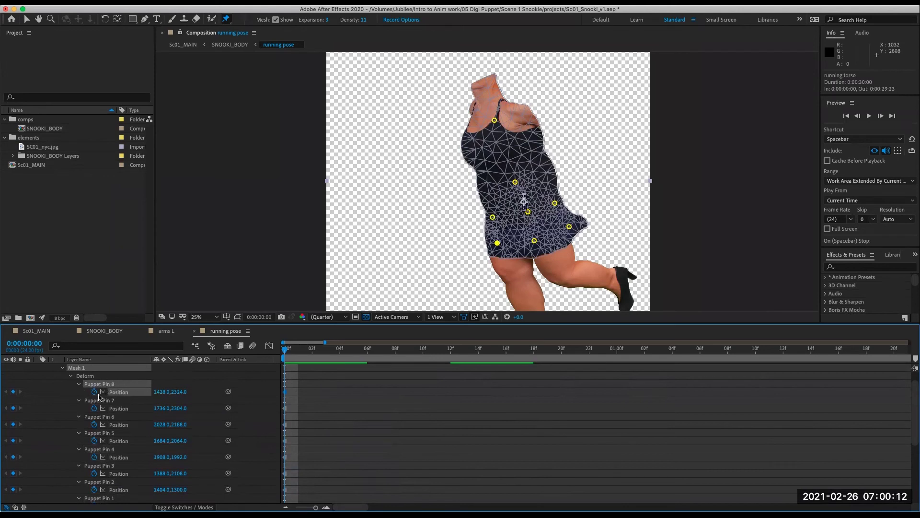
Key Puppet Pin 8 shifted left at frames 2 and 4.
scroll(99, 396, "up", 1)
key("comma")
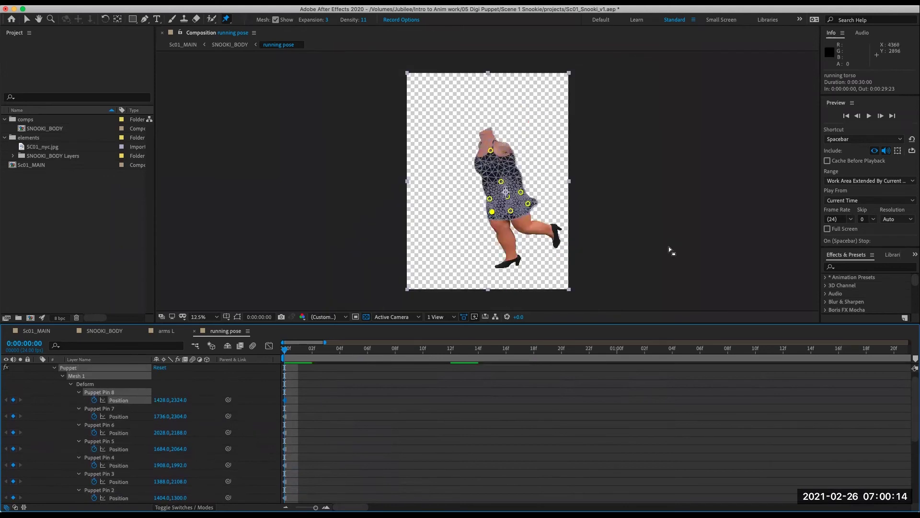
scroll(371, 455, "down", 3)
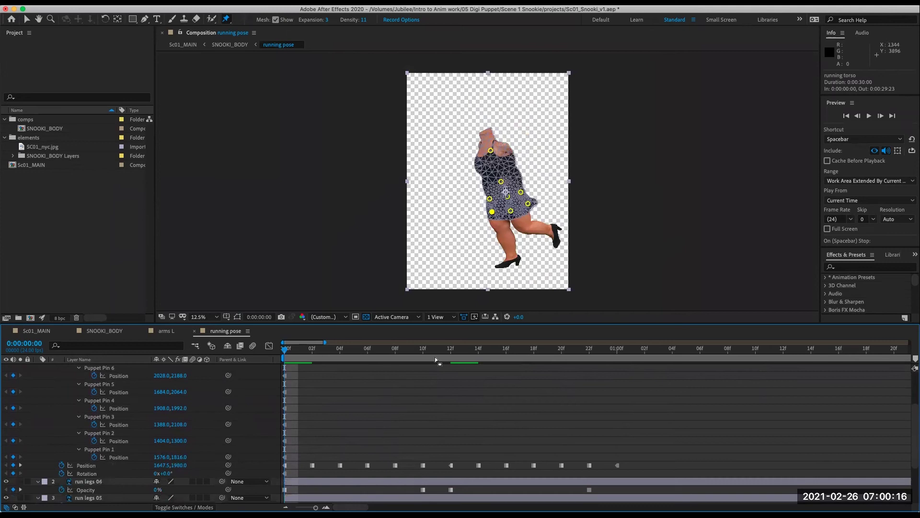
left_click_drag(483, 322, 478, 240)
scroll(377, 395, "up", 2)
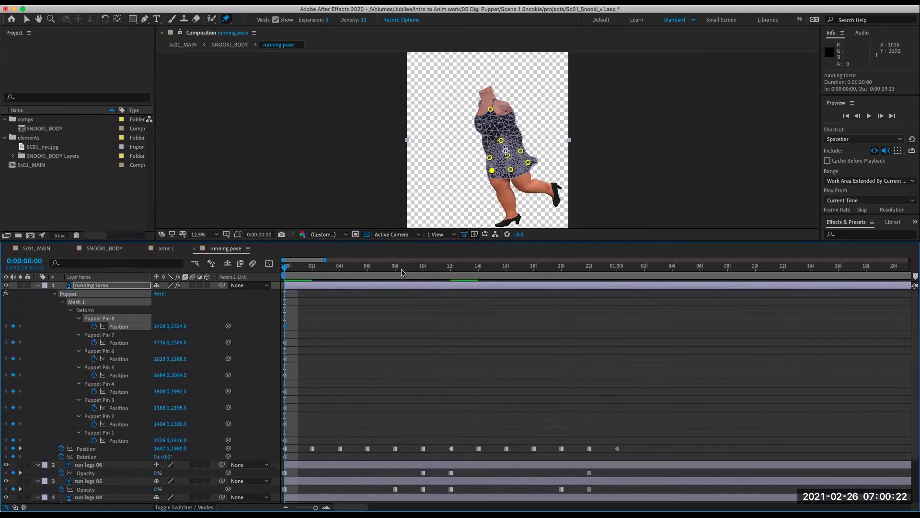
key("Page_Down")
key("Page_Down")
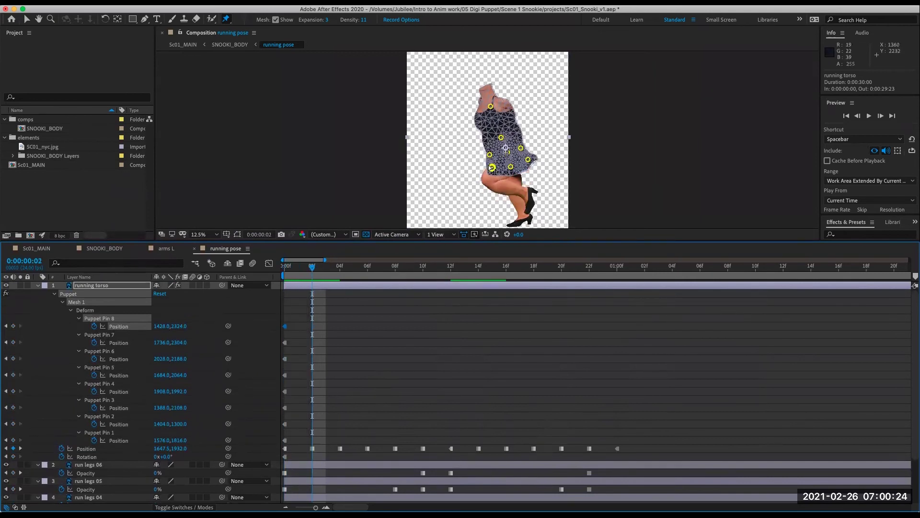
left_click_drag(492, 169, 485, 170)
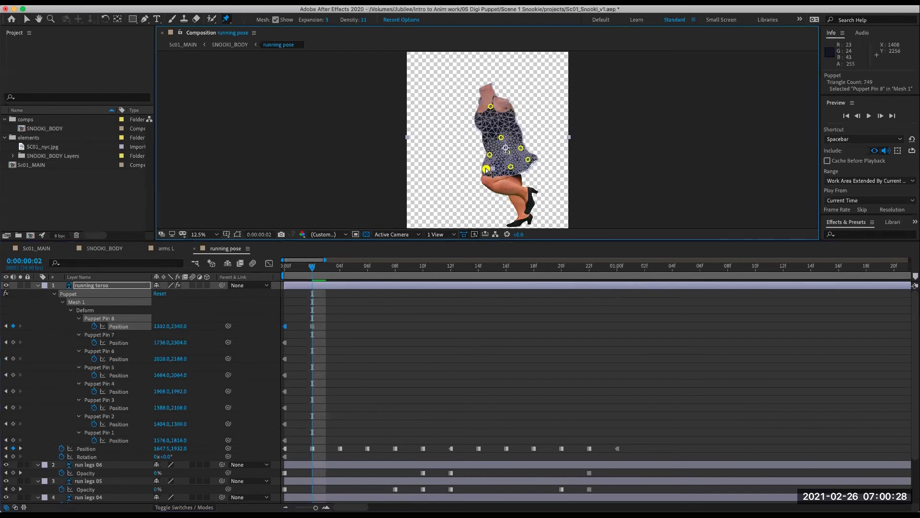
key("Page_Down")
key("Page_Down")
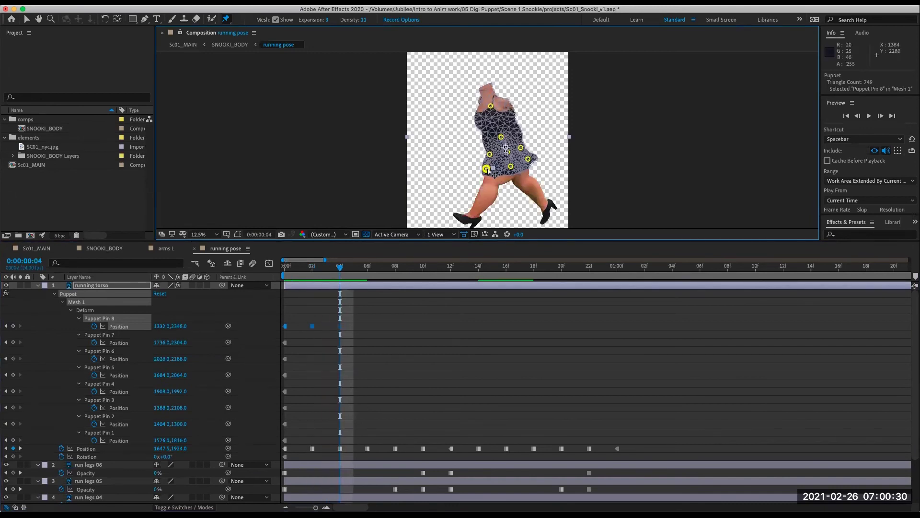
key("Left")
key("Left")
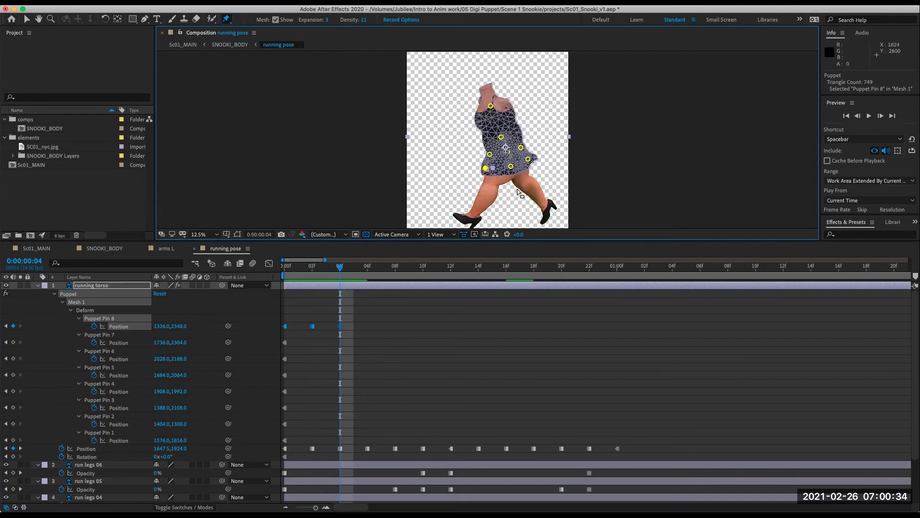
Continue posing Puppet Pin 8 at frames 6, 8, 10 and 12 to swing the hem.
key("Page_Down")
key("Page_Down")
left_click_drag(485, 173, 484, 174)
key("Page_Down")
key("Page_Down")
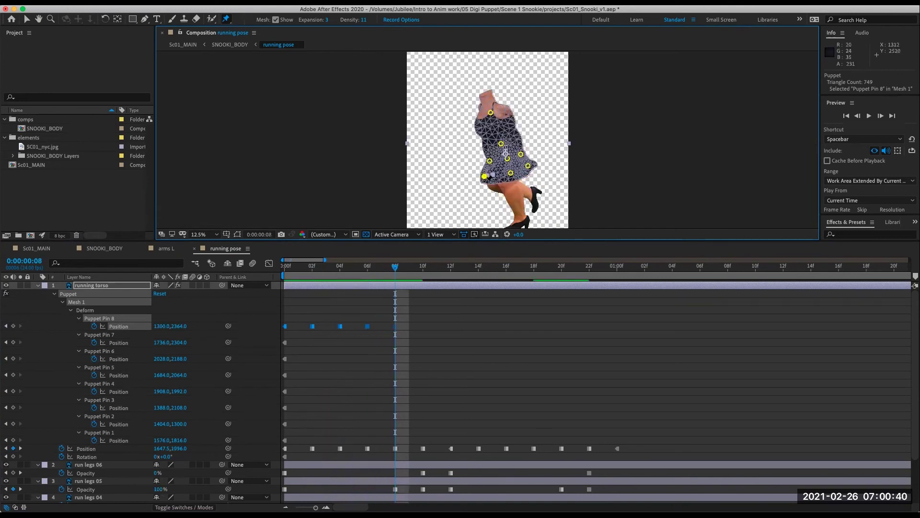
left_click_drag(485, 177, 489, 180)
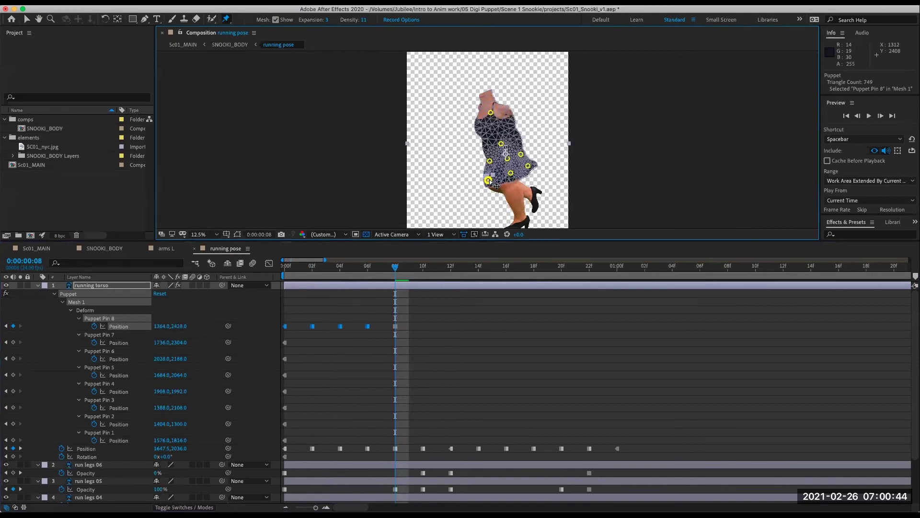
key("Page_Down")
key("Page_Down")
left_click_drag(489, 180, 484, 176)
key("Page_Down")
key("Page_Down")
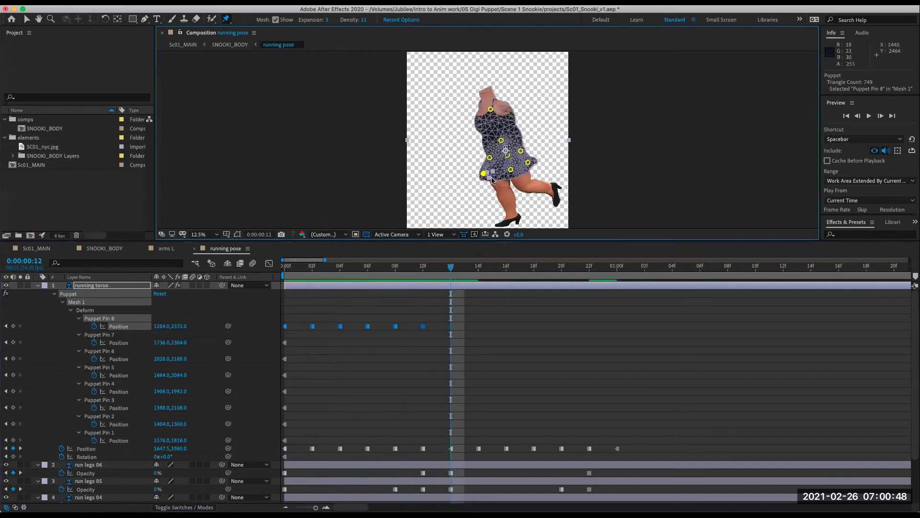
left_click_drag(483, 173, 486, 176)
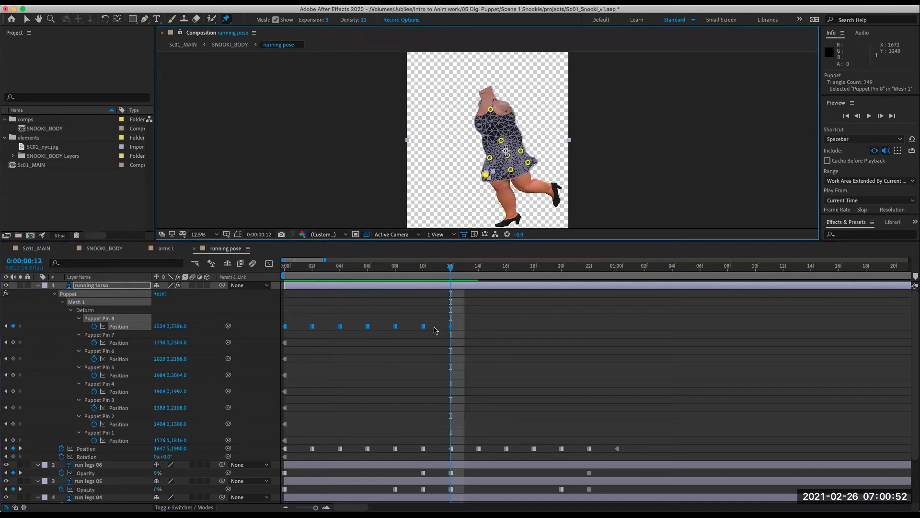
Copy Puppet Pin 8's 0f–10f keyframes, paste them at 12f, and preview.
left_click(454, 328)
left_click_drag(442, 315, 281, 335)
key("ctrl+c")
key("ctrl+v")
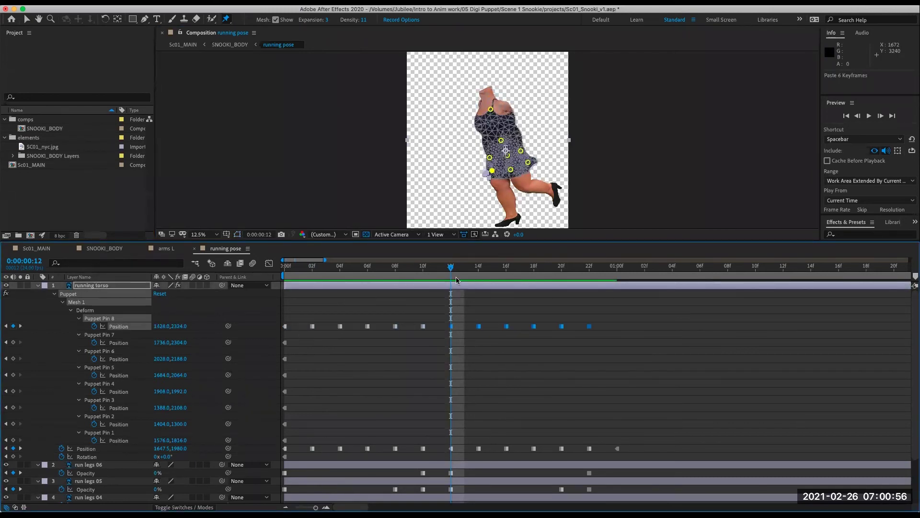
left_click(493, 304)
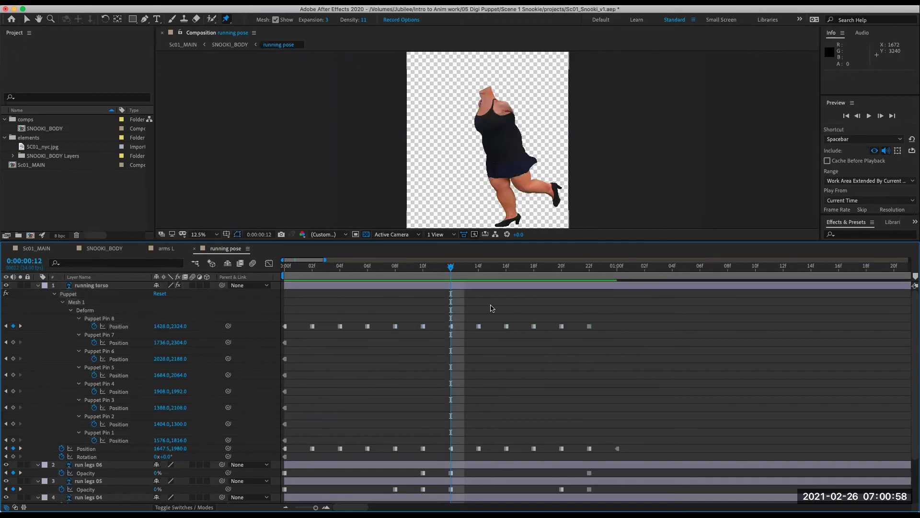
key("space")
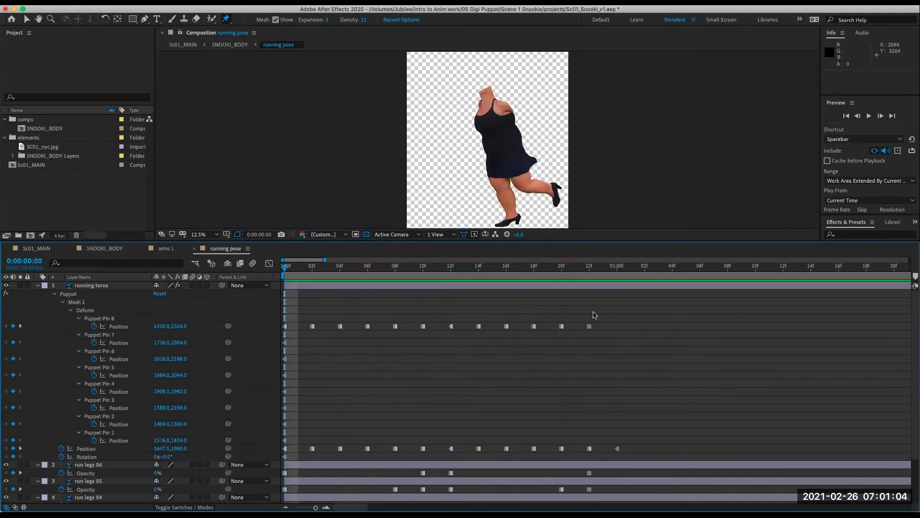
key("space")
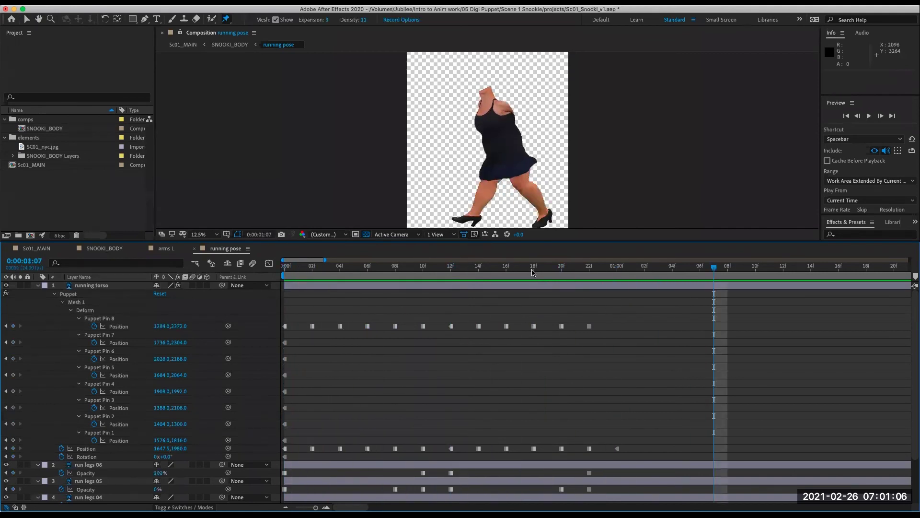
End the work area at 22f and preview the one-second loop.
left_click_drag(534, 268, 611, 280)
key("n")
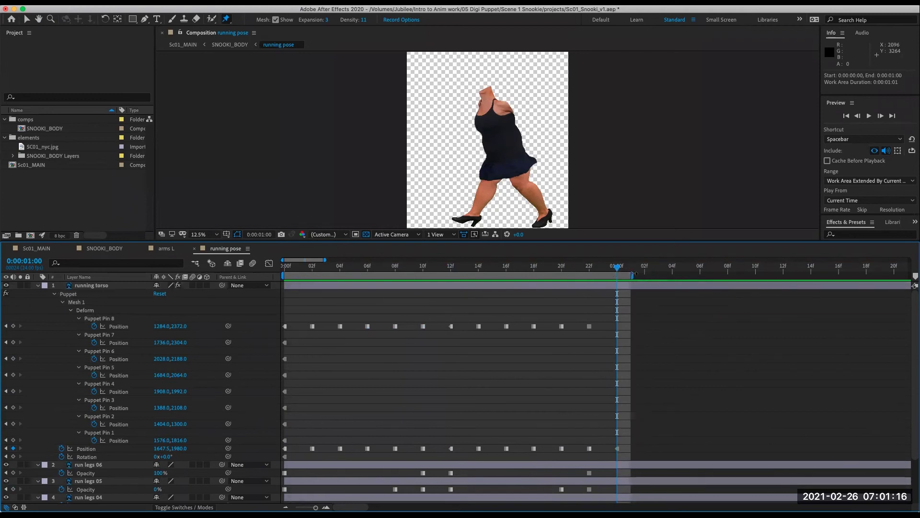
mouse_move(632, 275)
left_mouse_down()
mouse_move(605, 277)
mouse_move(617, 276)
left_mouse_up()
key("space")
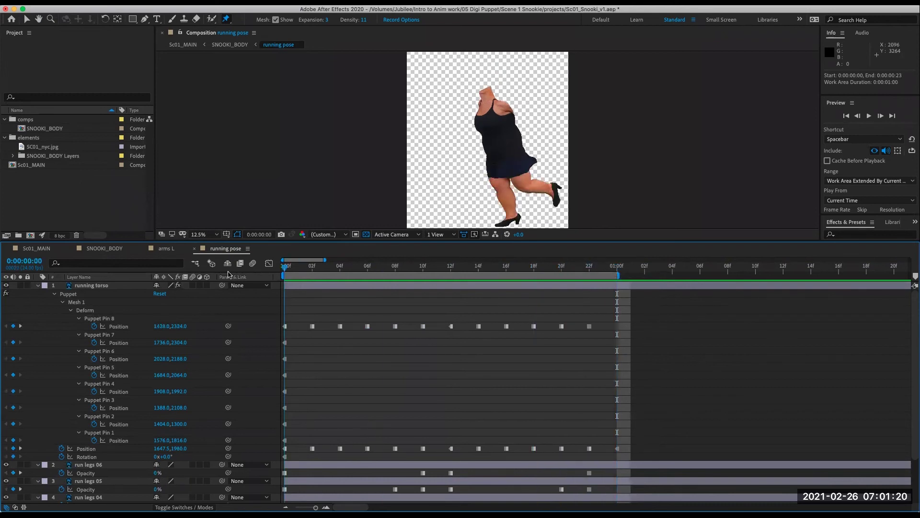
key("space")
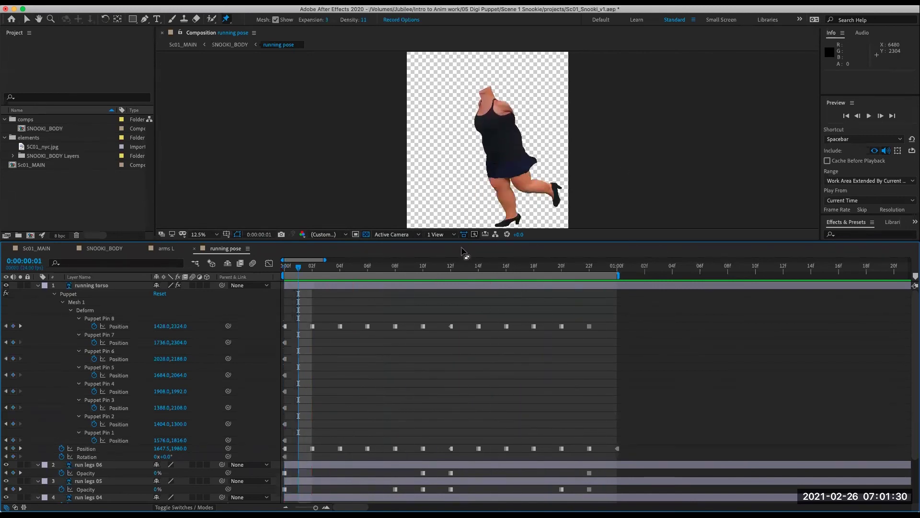
key("space")
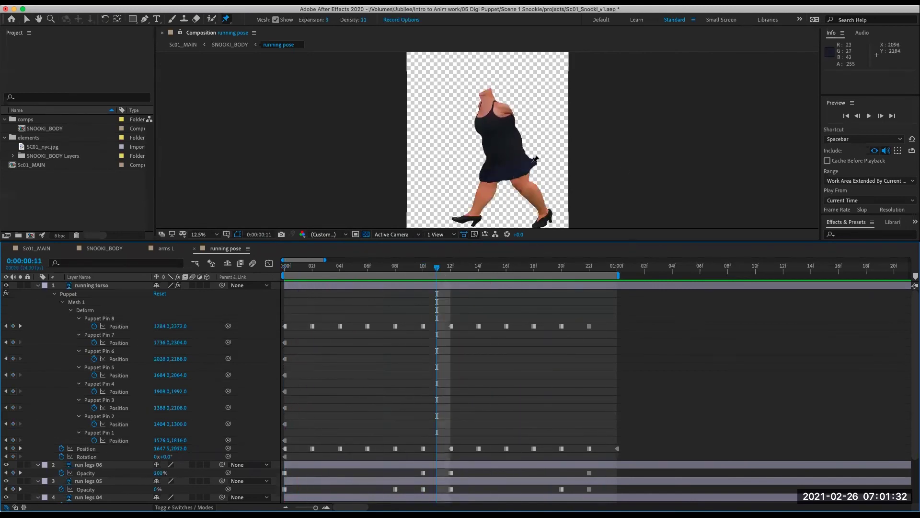
Collapse the running torso's puppet properties and preview the running animation.
left_click(70, 294)
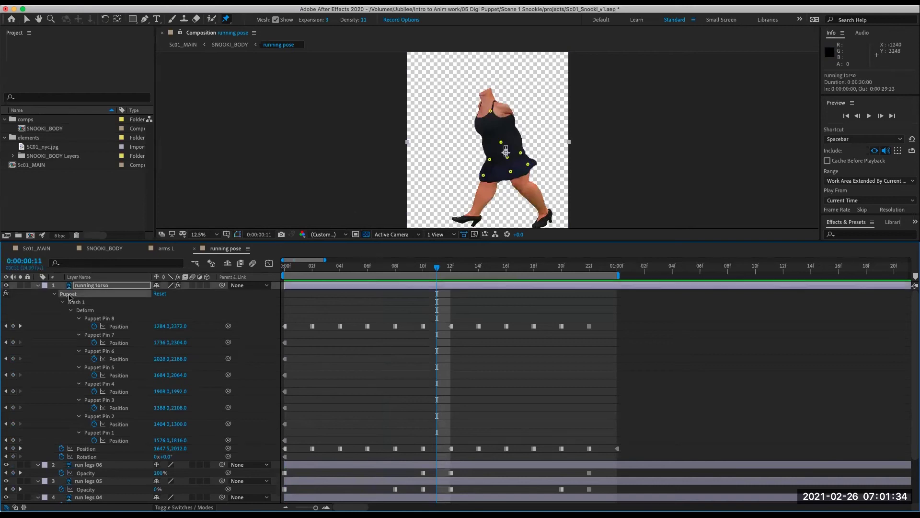
left_click(85, 303)
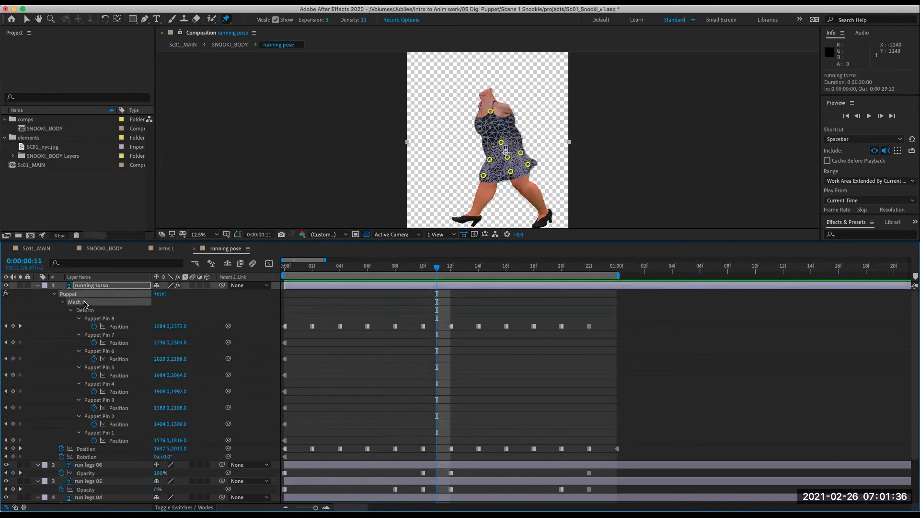
left_click(527, 165)
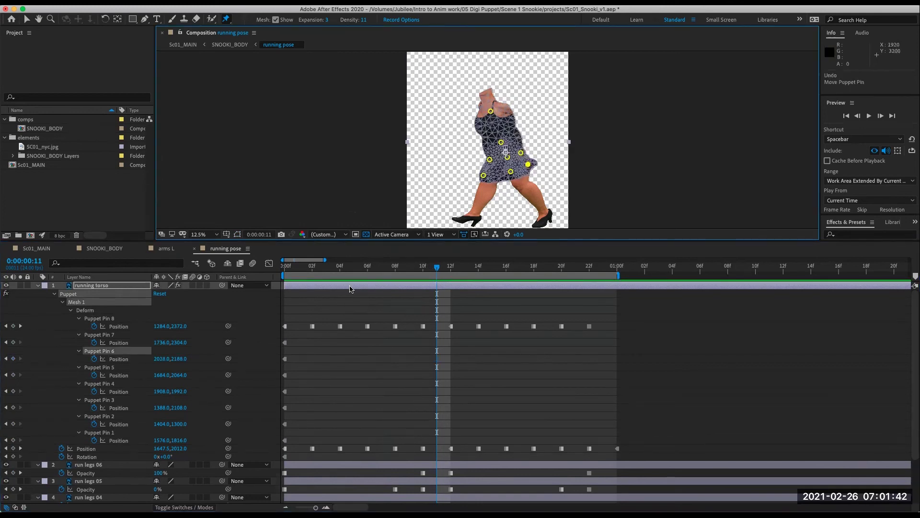
key("u")
left_click(350, 476)
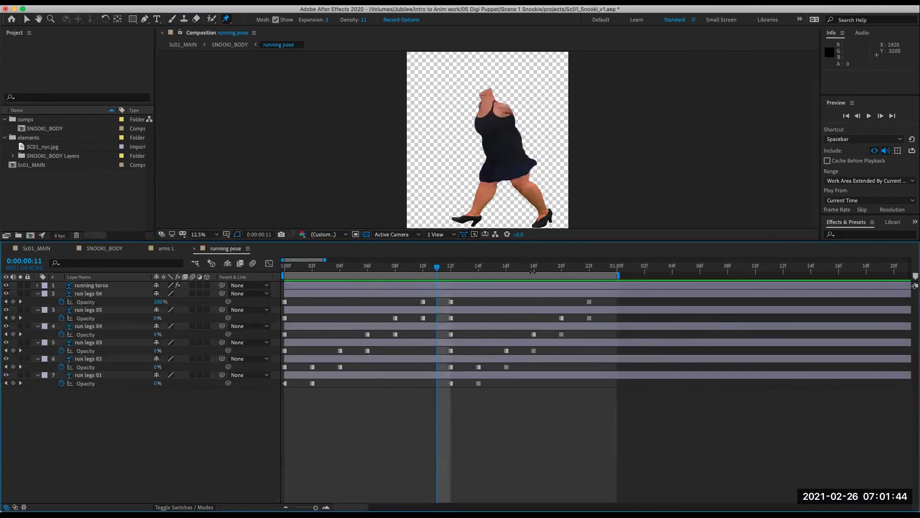
key("space")
key("space")
key("space")
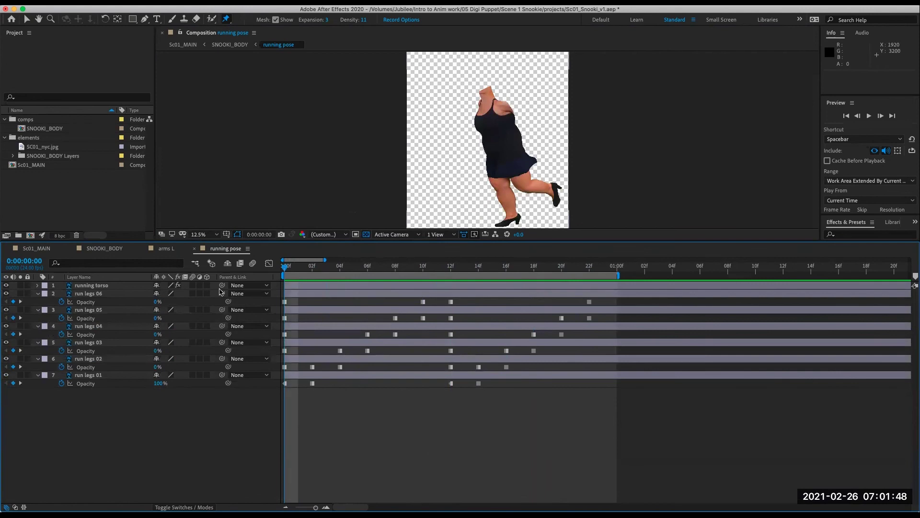
Return to the running pose comp and bring up the Mini-Flowchart.
left_click(167, 250)
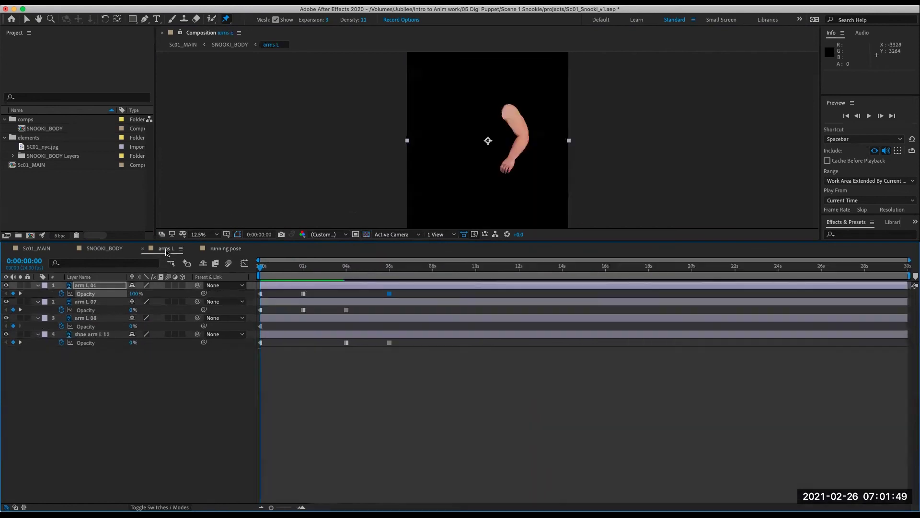
left_click(217, 250)
key("Tab")
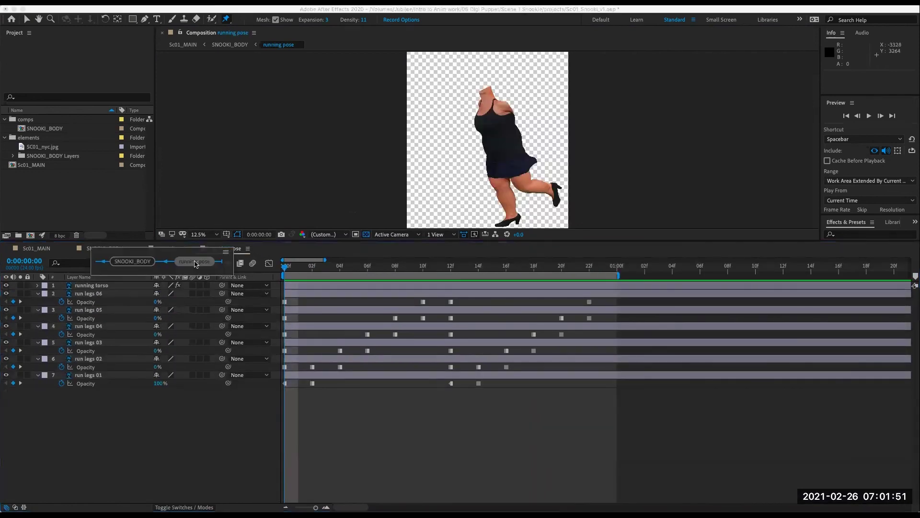
Open SNOOKI_BODY, scrub the arm animation, and make the running pose layer visible.
left_click(133, 262)
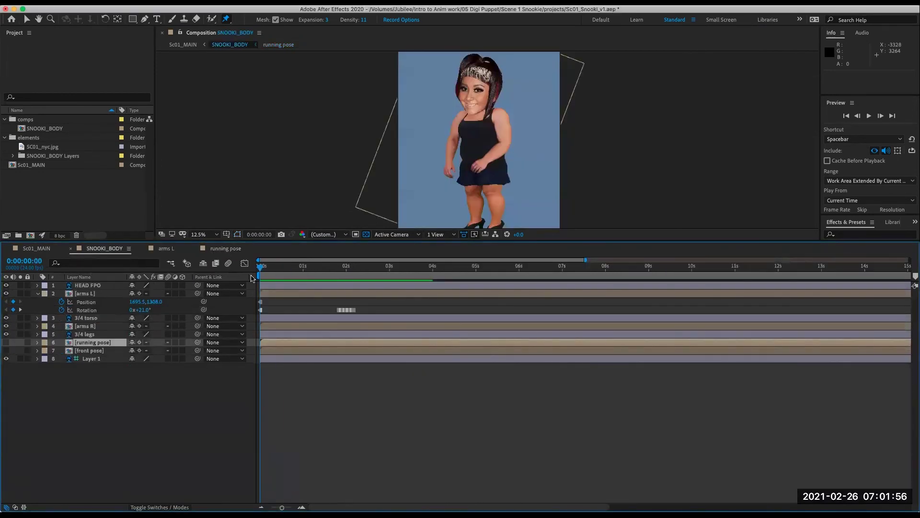
left_click_drag(260, 288, 434, 295)
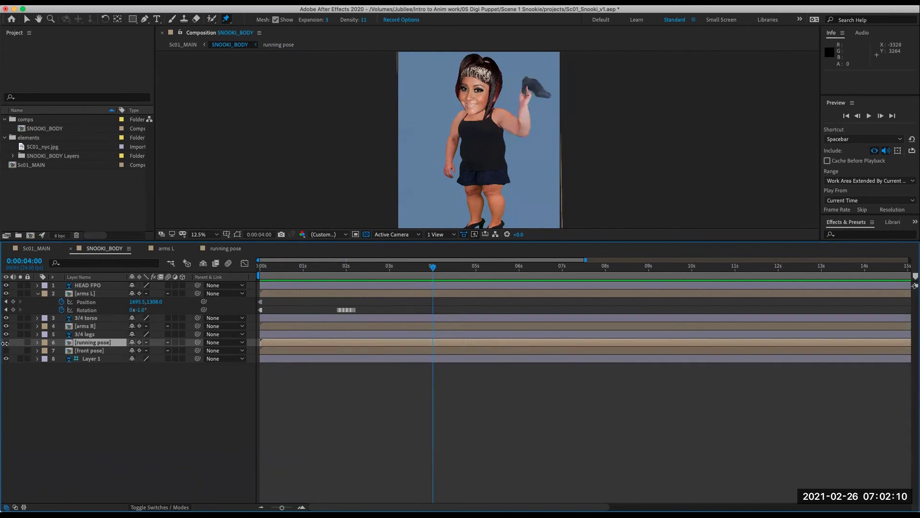
left_click(6, 342)
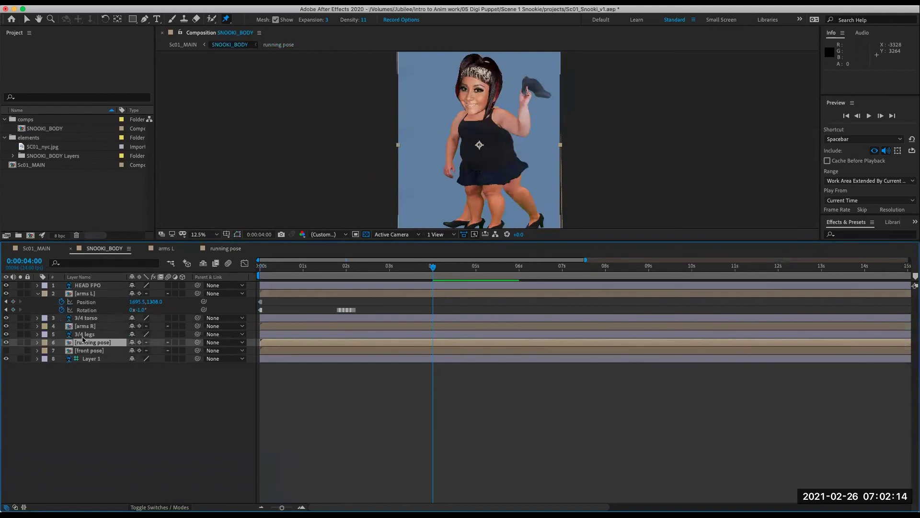
Key running pose Opacity at 0% at the start and 99% at 4 seconds.
key("t")
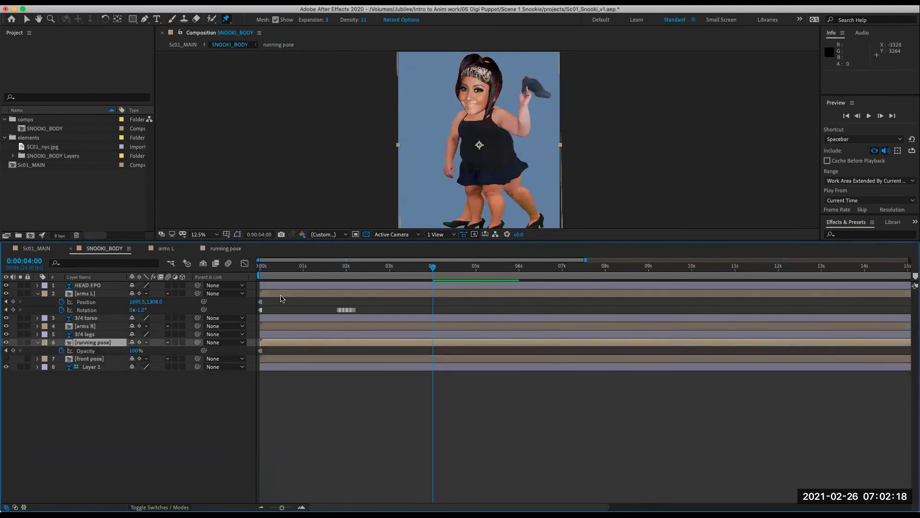
key("Home")
left_click(135, 351)
type("0")
key("Return")
left_click(356, 439)
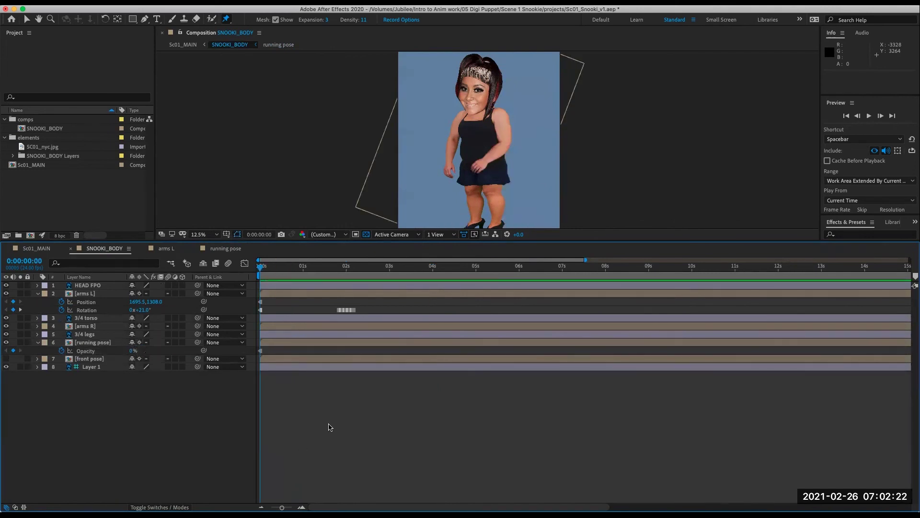
left_click_drag(293, 276, 431, 280)
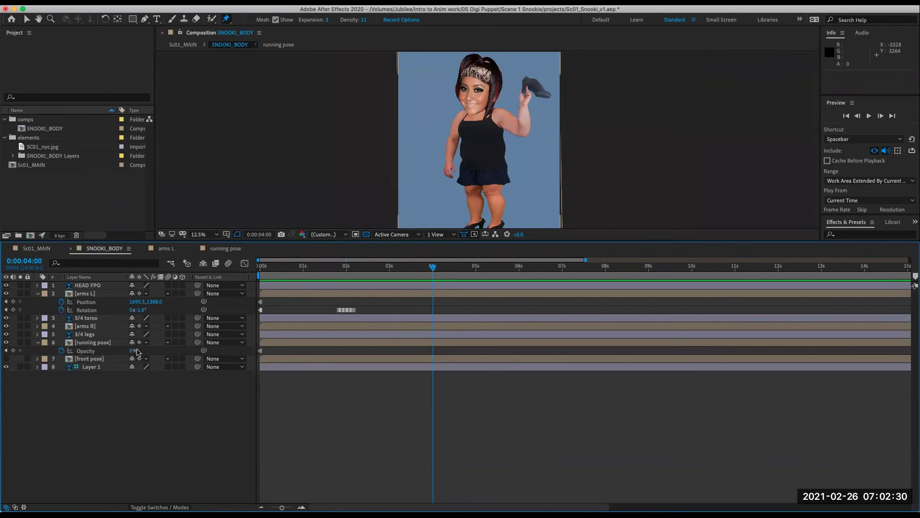
left_click_drag(130, 355, 607, 269)
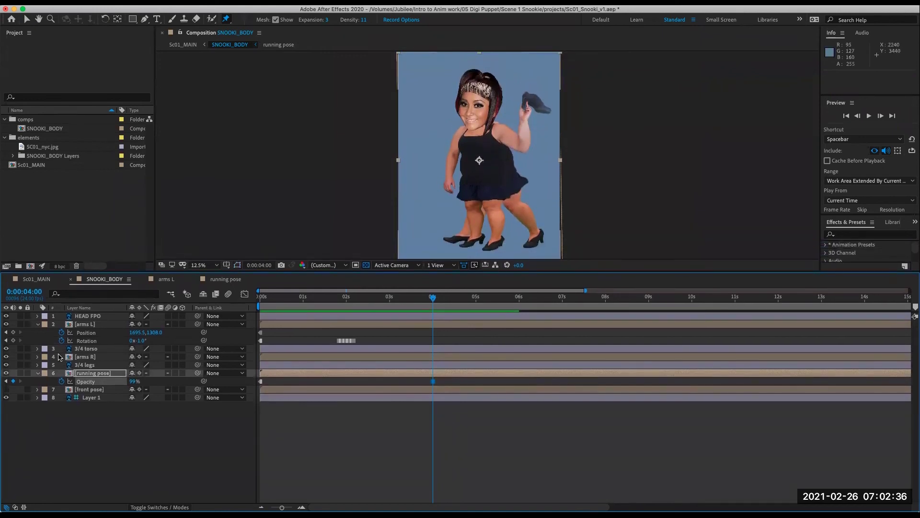
left_click(101, 366)
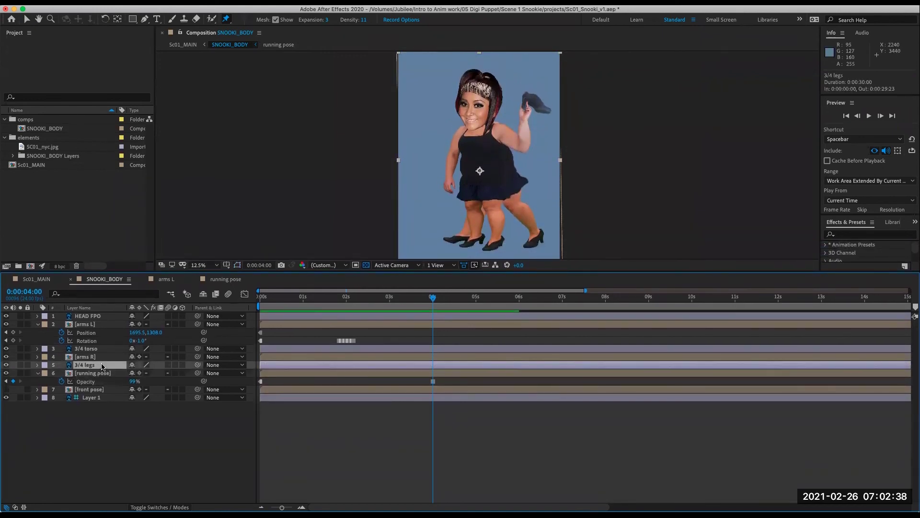
key("t")
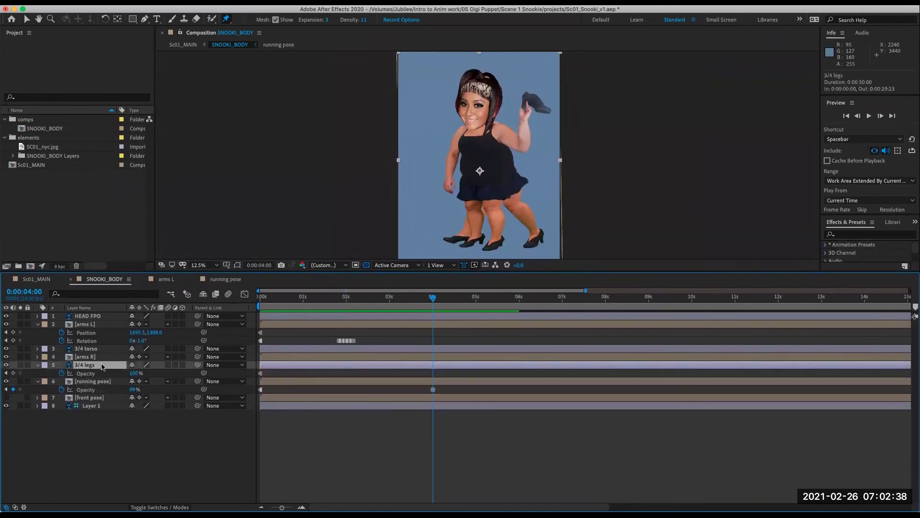
left_click(134, 373)
type("0")
key("Return")
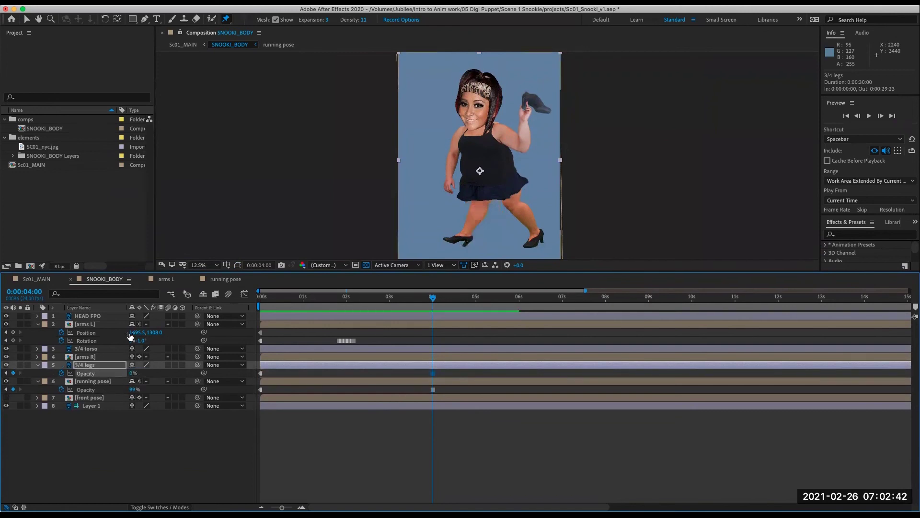
left_click(109, 349)
key("t")
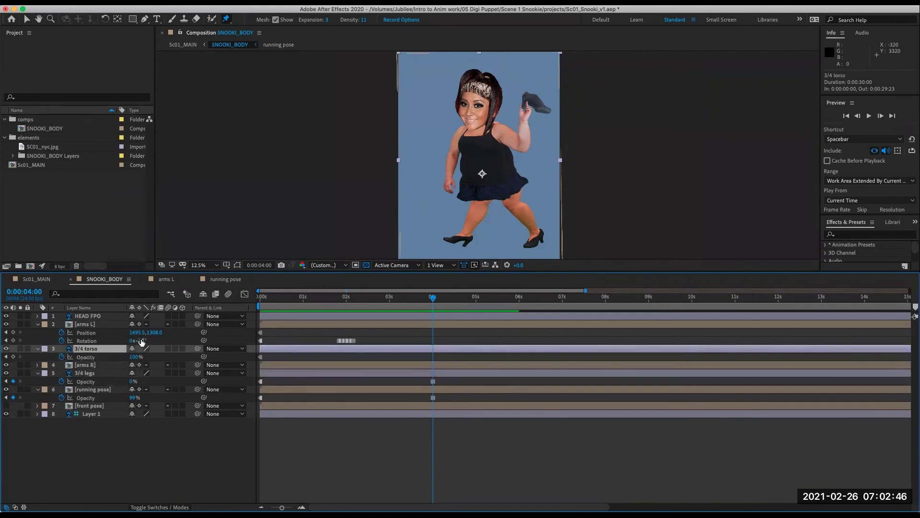
left_click(134, 356)
type("0")
key("Return")
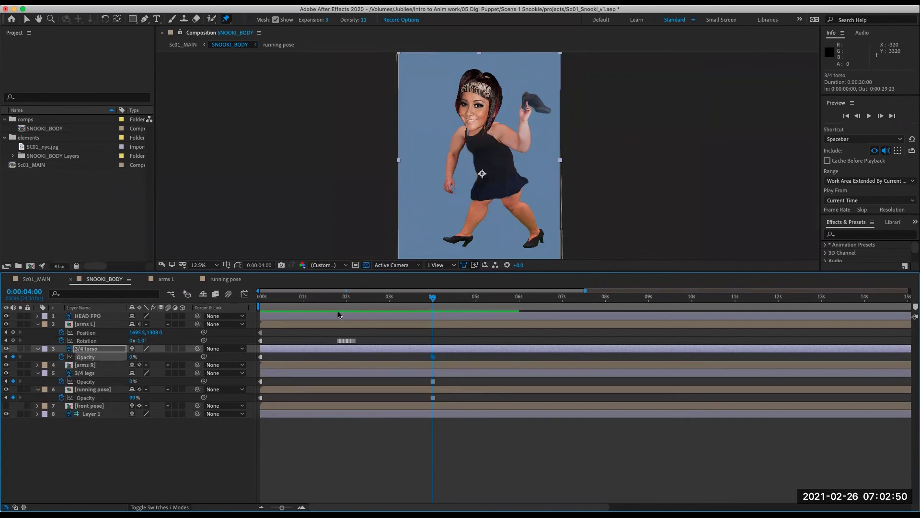
key("Home")
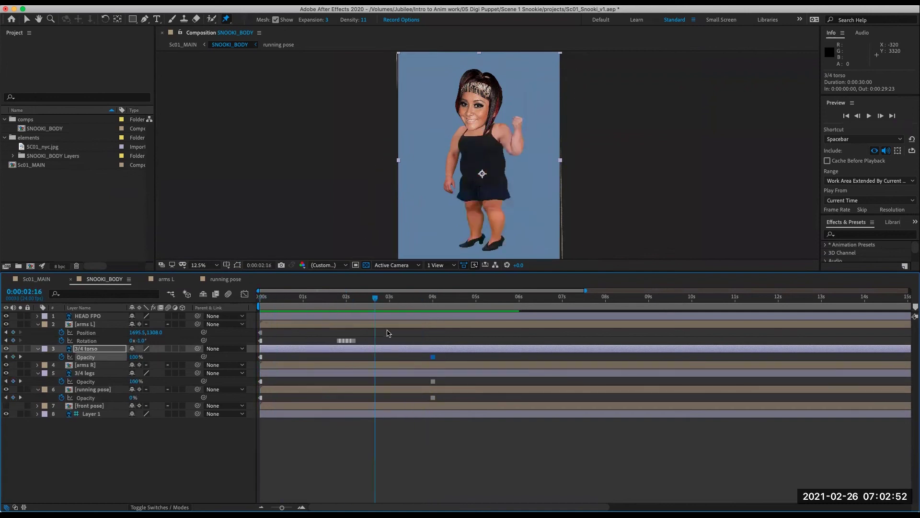
left_click_drag(394, 332, 482, 358)
right_click(481, 358)
key("Escape")
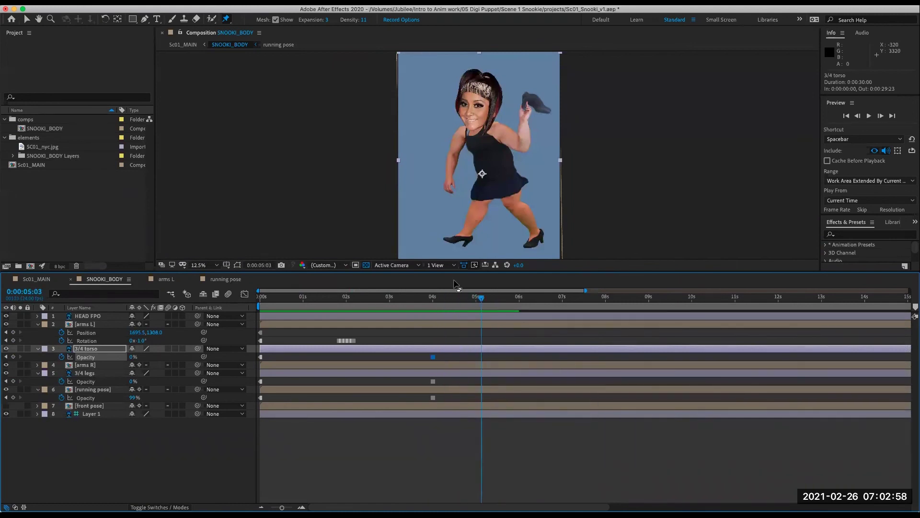
mouse_move(457, 303)
left_mouse_down()
mouse_move(432, 304)
mouse_move(646, 304)
mouse_move(473, 304)
left_mouse_up()
left_click_drag(456, 349, 432, 351)
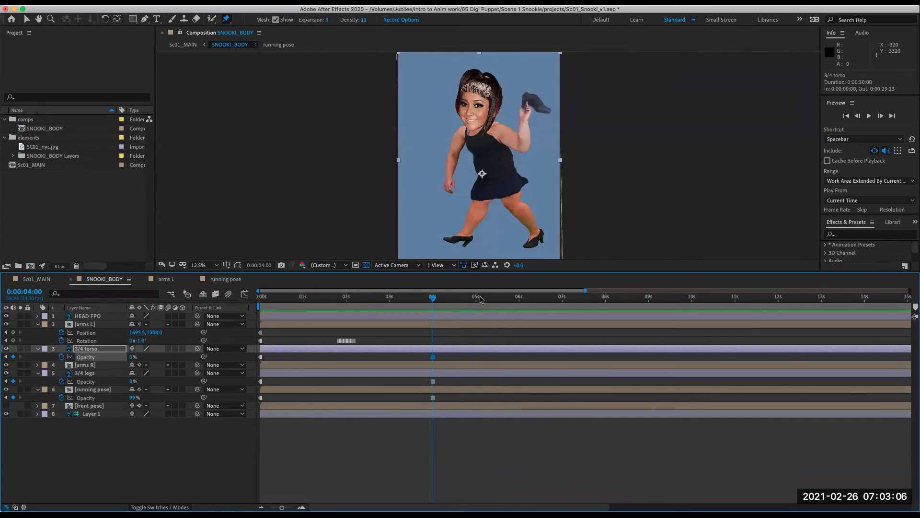
left_click_drag(429, 299, 435, 356)
left_click(422, 390)
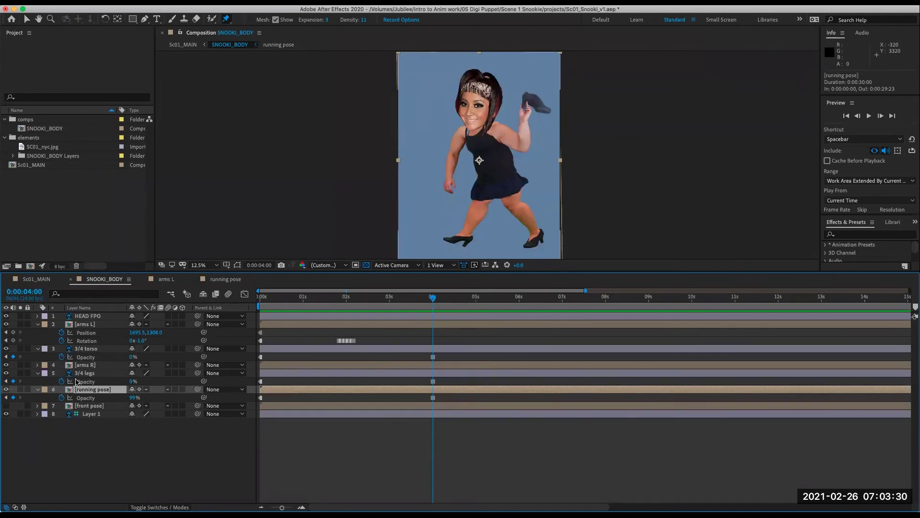
double_click(69, 392)
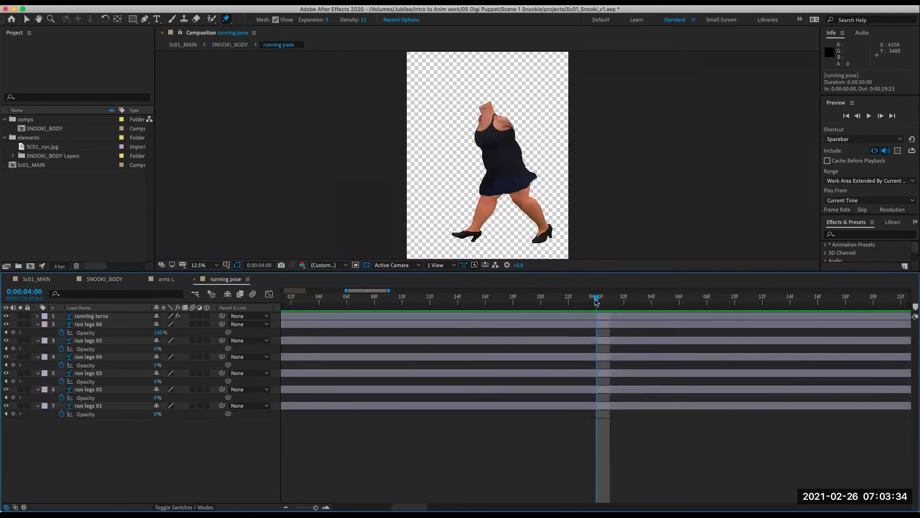
scroll(595, 304, "down", 5)
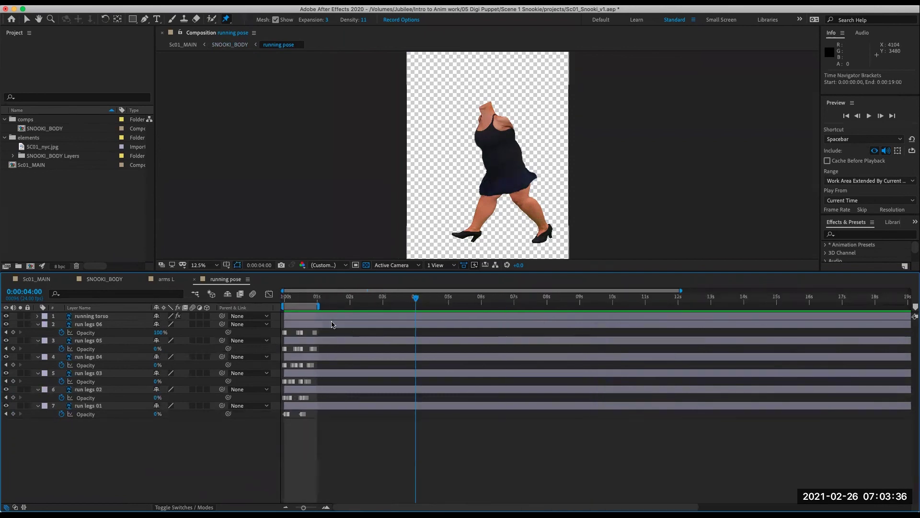
left_click(285, 304)
key("space")
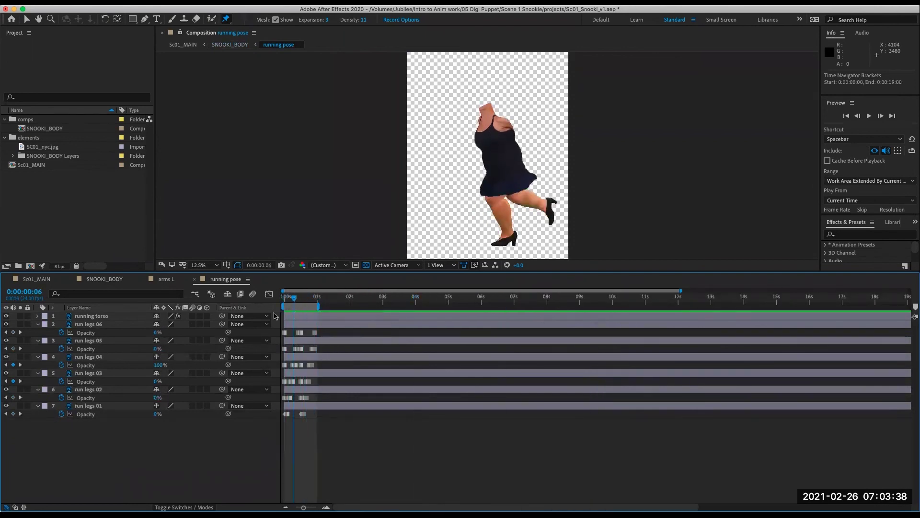
key("space")
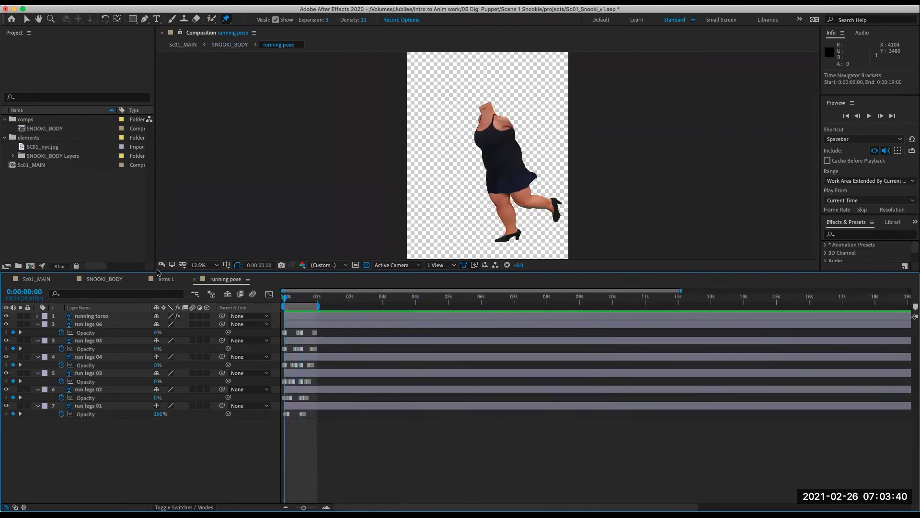
left_click_drag(329, 421, 264, 410)
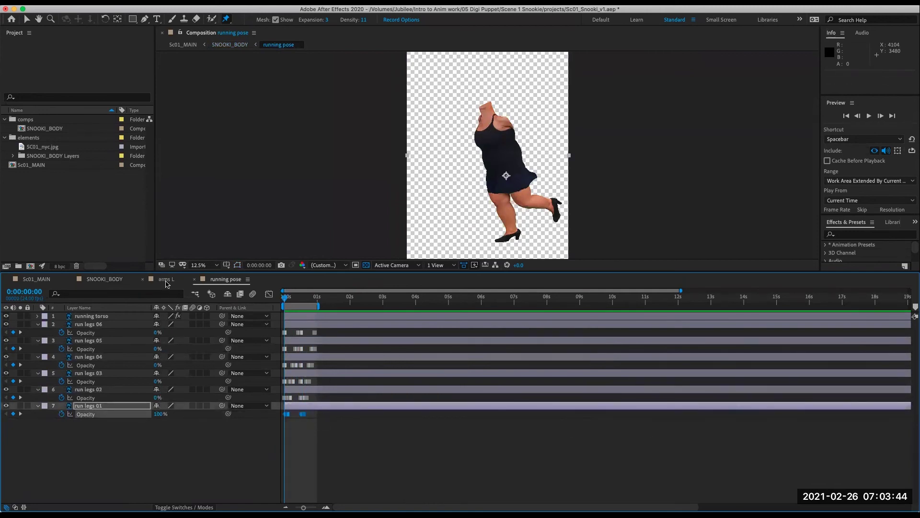
left_click(104, 280)
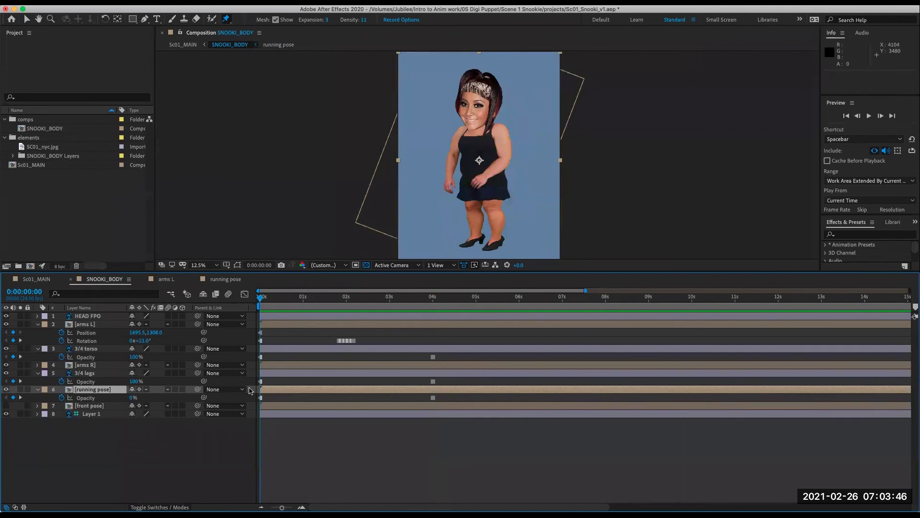
Slide the [running pose] layer so it starts at 4 seconds.
left_click(276, 400)
left_click(270, 391)
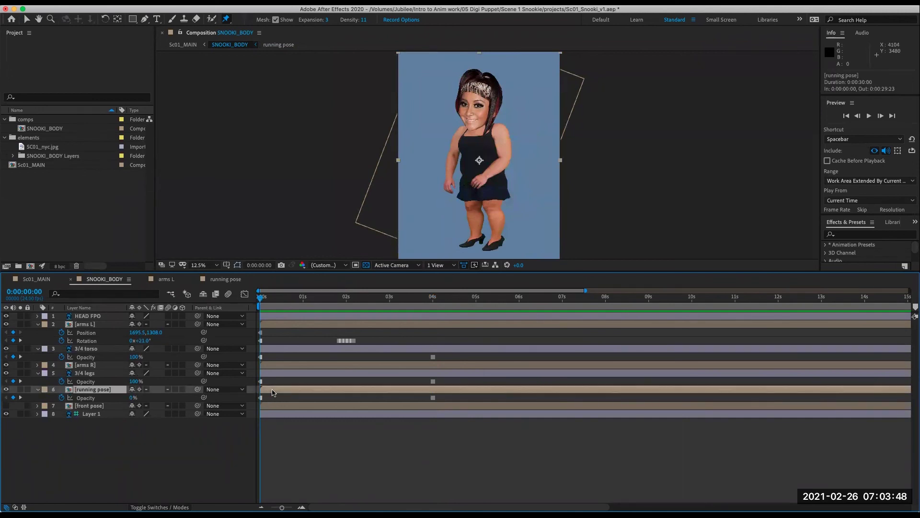
left_click(433, 297)
left_click_drag(309, 391, 483, 391)
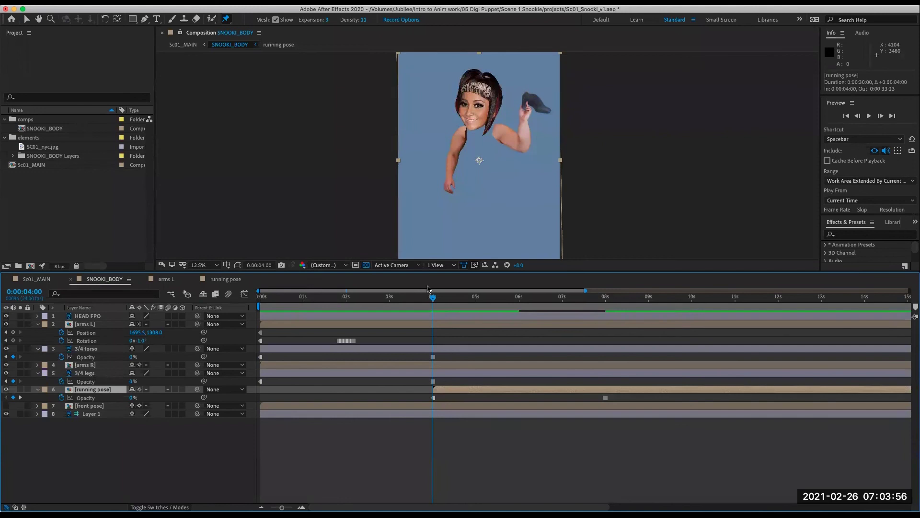
Set running pose Opacity to 100% and delete its 8-second opacity keyframe.
left_click_drag(133, 398, 391, 415)
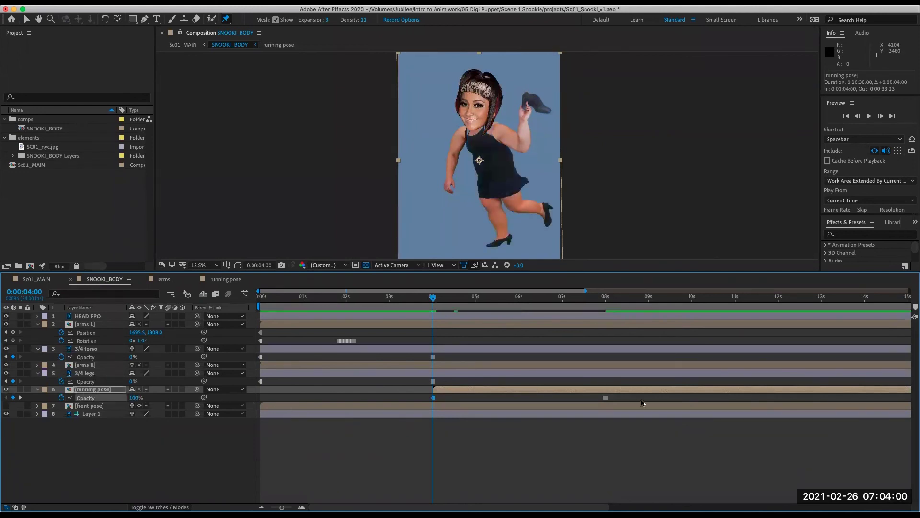
left_click_drag(643, 404, 599, 394)
key("Delete")
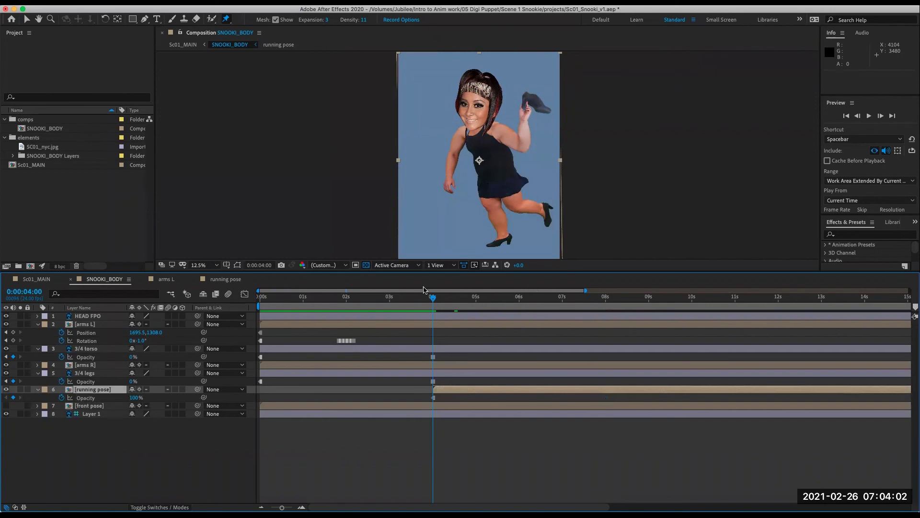
left_click_drag(434, 300, 441, 367)
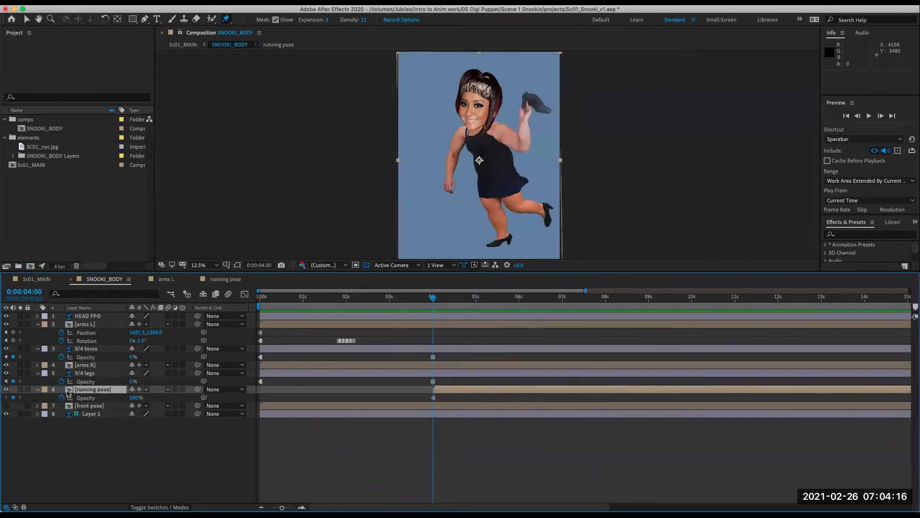
Apply Layer > Time > Enable Time Remapping to the [running pose] layer.
right_click(69, 393)
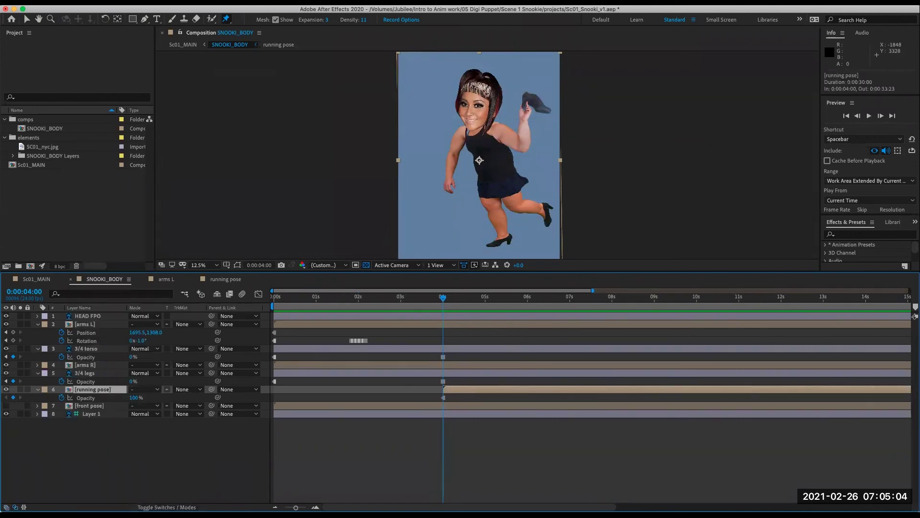
key("F4")
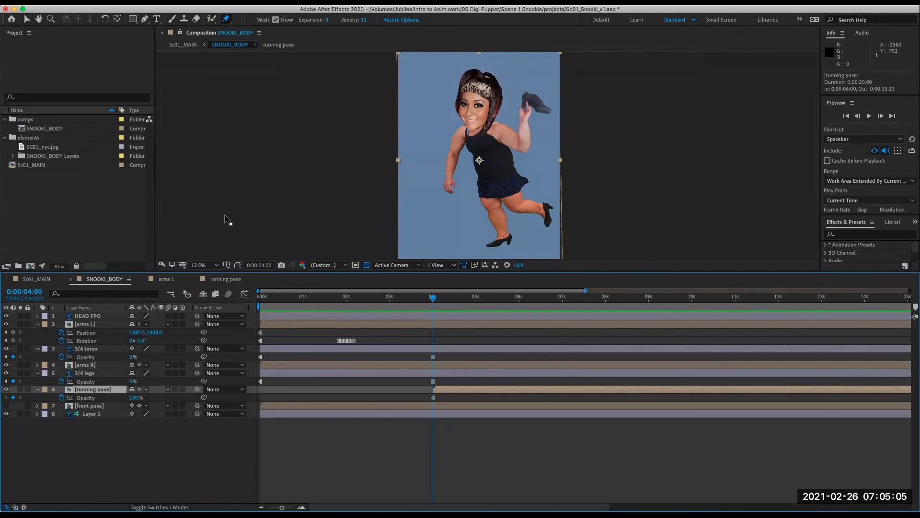
left_click(172, 1)
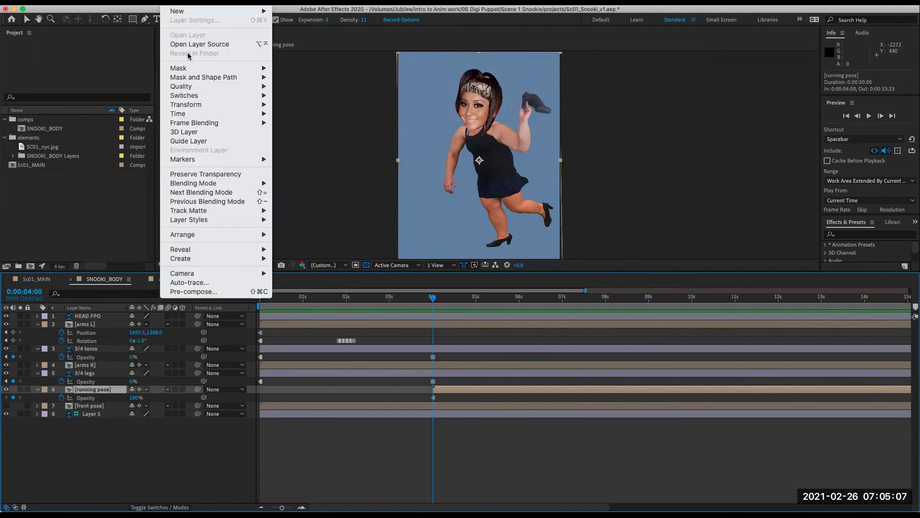
mouse_move(202, 116)
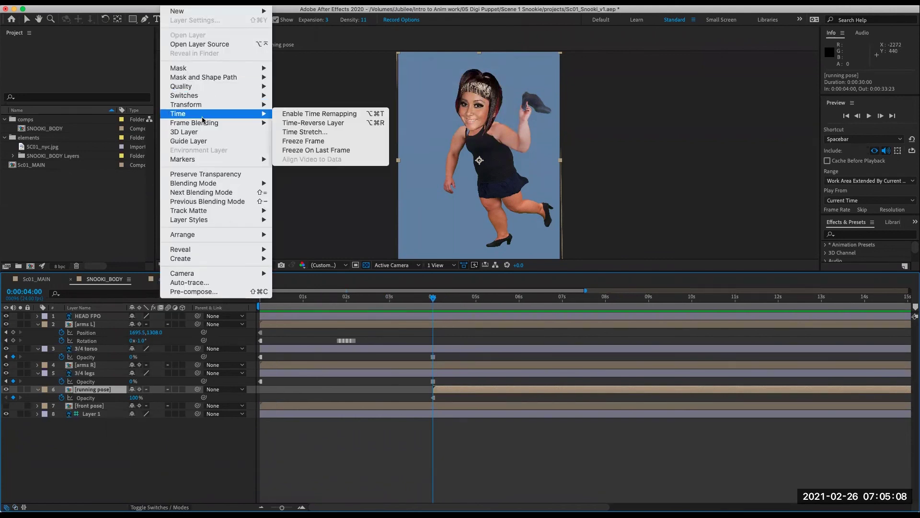
left_click(346, 114)
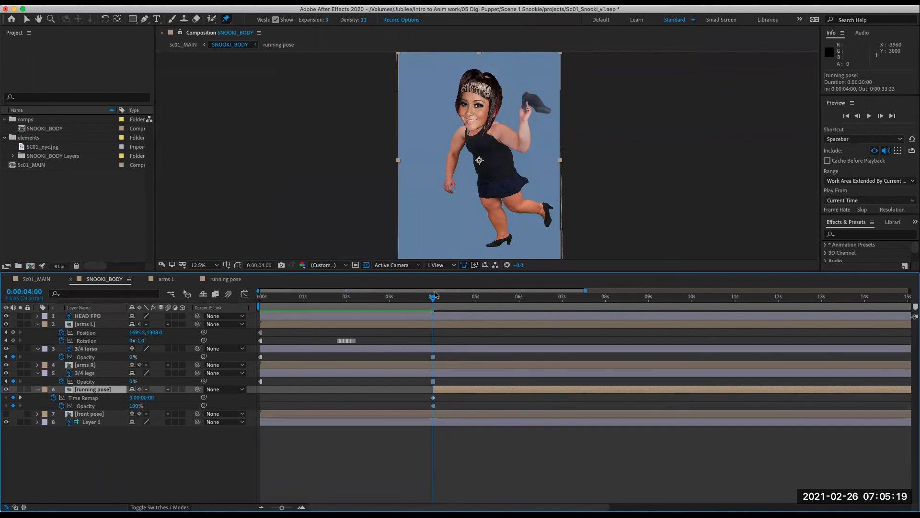
double_click(68, 390)
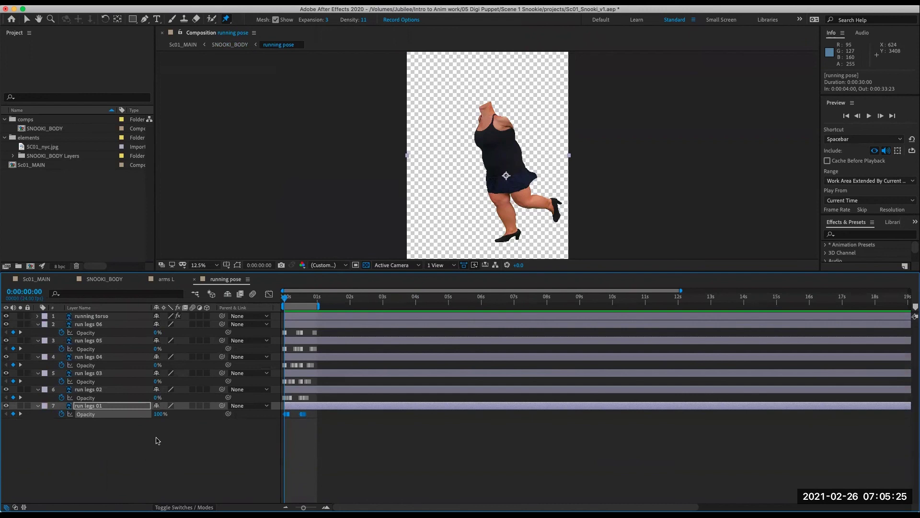
left_click_drag(298, 297, 281, 334)
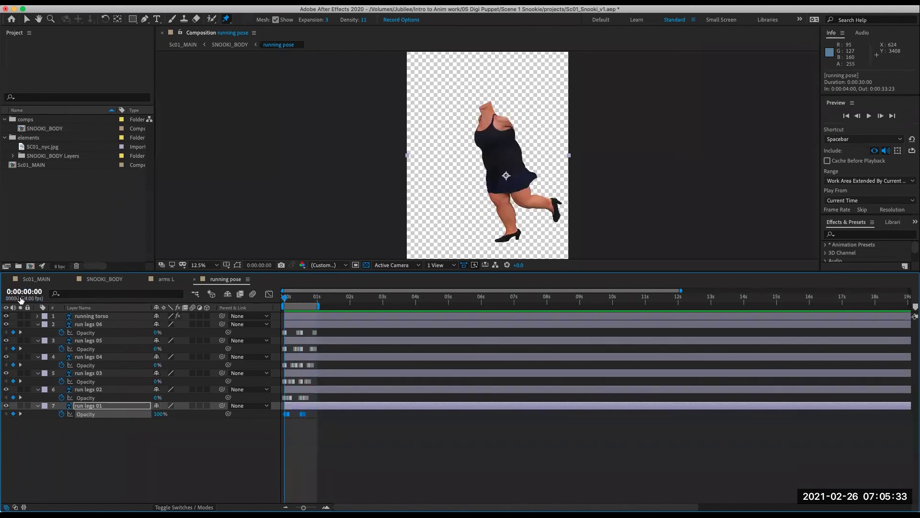
left_click(114, 282)
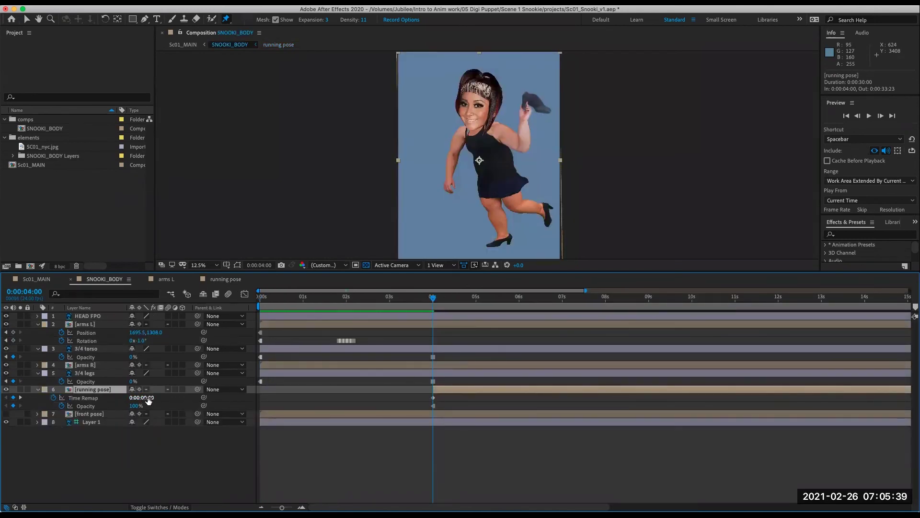
left_click(223, 279)
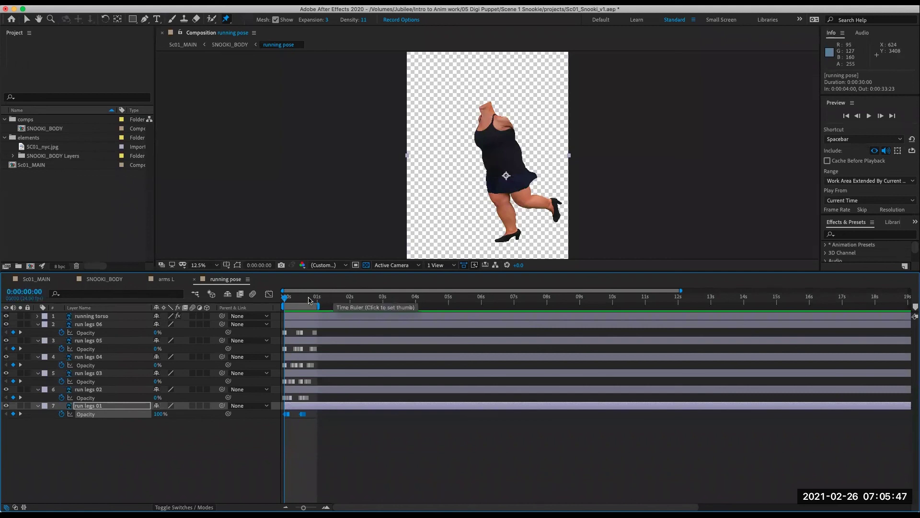
left_click_drag(309, 301, 280, 322)
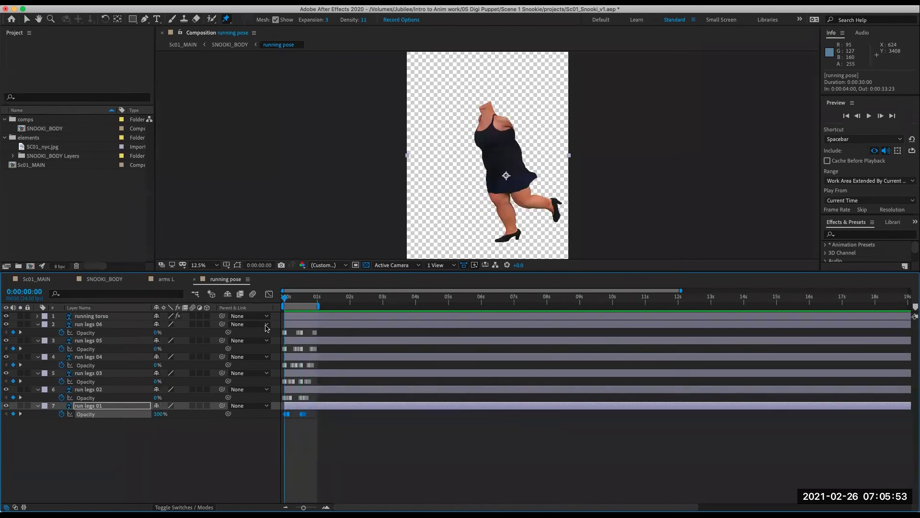
left_click(105, 280)
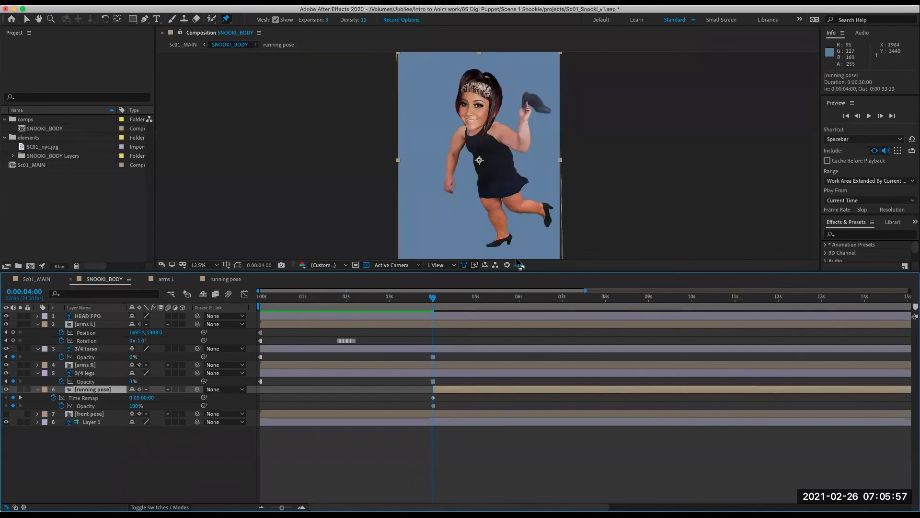
Add a Time Remap keyframe on running pose at exactly 5 seconds.
left_click_drag(434, 300, 473, 307)
key("Page_Down")
key("Page_Down")
key("Page_Down")
key("Page_Down")
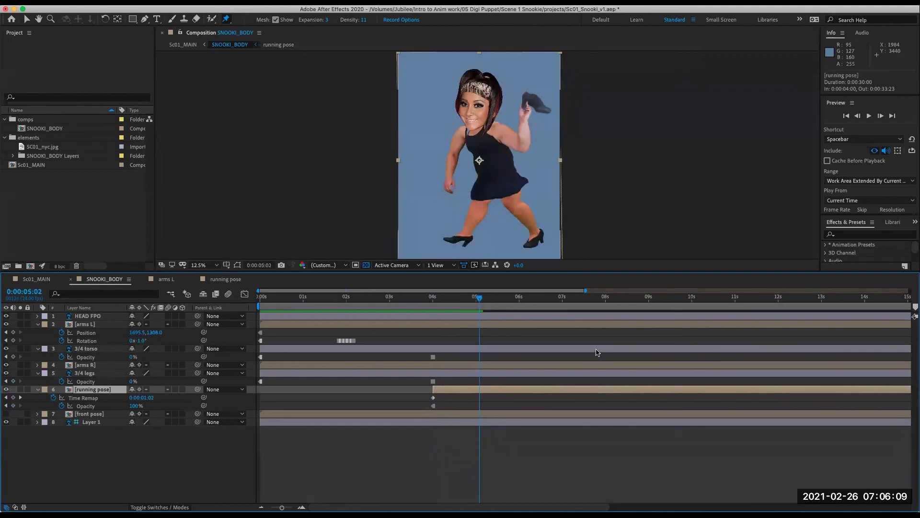
key("Page_Up")
key("Page_Up")
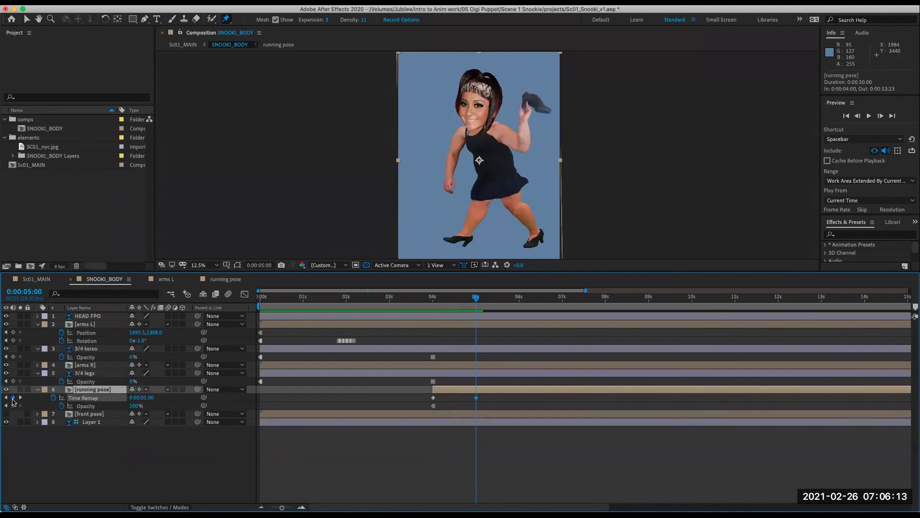
left_click(13, 398)
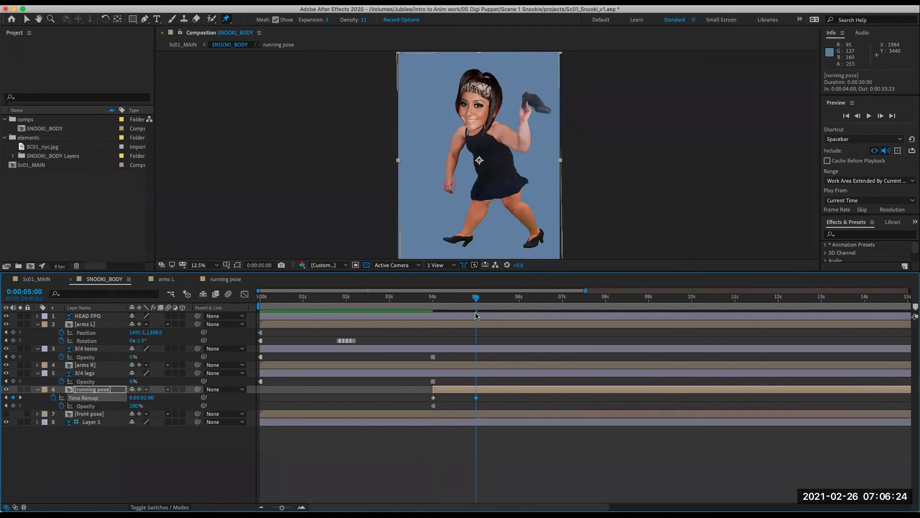
mouse_move(475, 298)
left_mouse_down()
mouse_move(432, 323)
mouse_move(436, 303)
mouse_move(473, 310)
mouse_move(427, 311)
mouse_move(475, 312)
left_mouse_up()
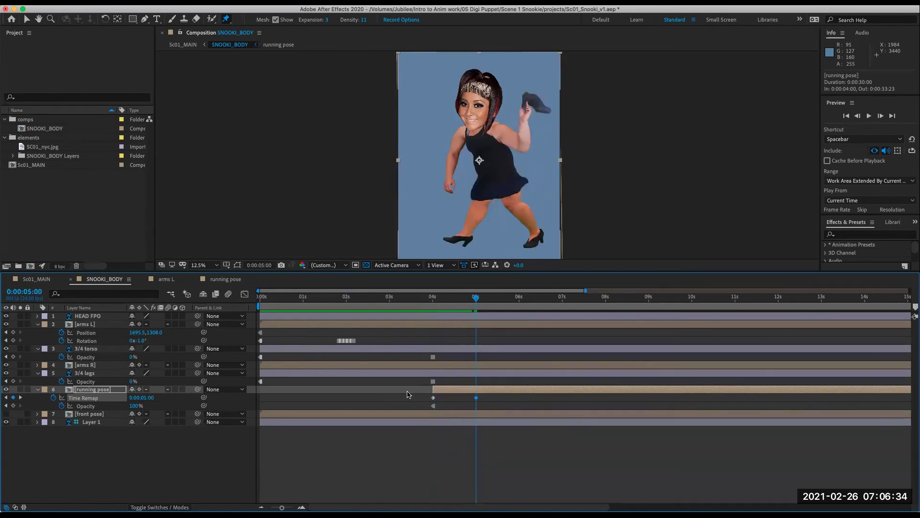
Copy the two Time Remap keyframes and paste them just past 5 seconds, checking the loop.
left_click_drag(428, 398, 488, 402)
key("super+c")
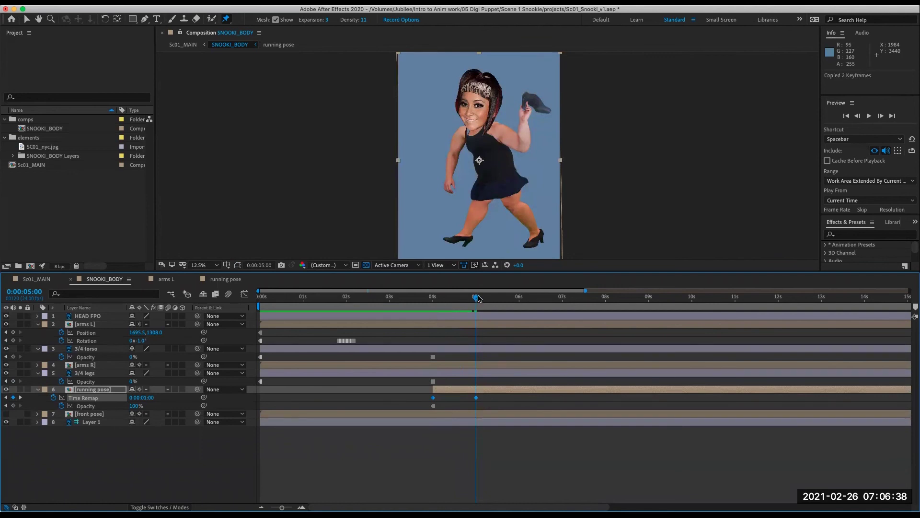
left_click(498, 406)
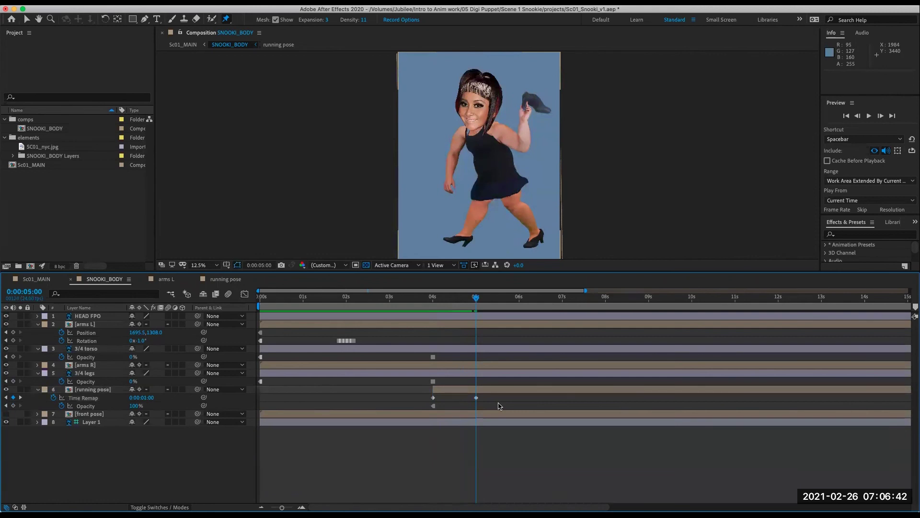
key("equal")
key("Page_Down")
key("Page_Down")
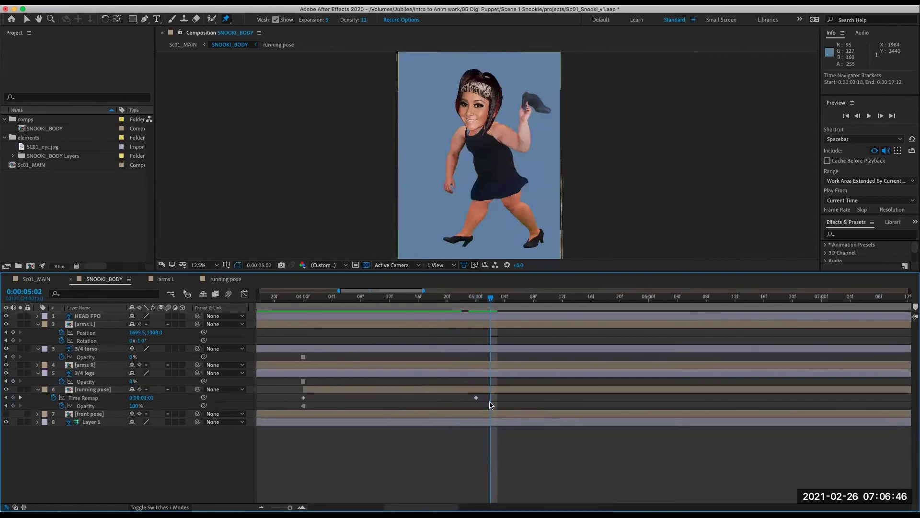
left_click_drag(486, 395, 298, 401)
key("ctrl+c")
key("ctrl+v")
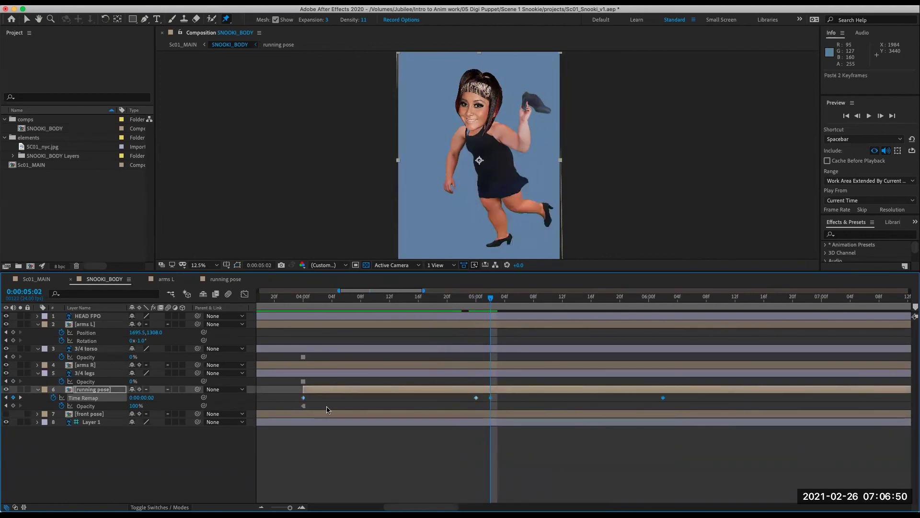
left_click_drag(467, 300, 599, 379)
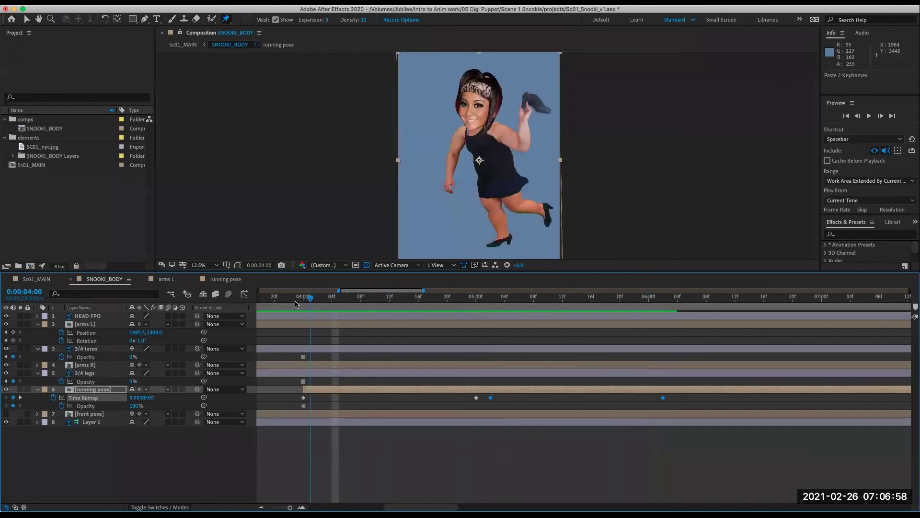
left_click_drag(396, 316, 661, 363)
Paste all four Time Remap keyframes again at 6:04 and scrub to confirm looping.
key("semicolon")
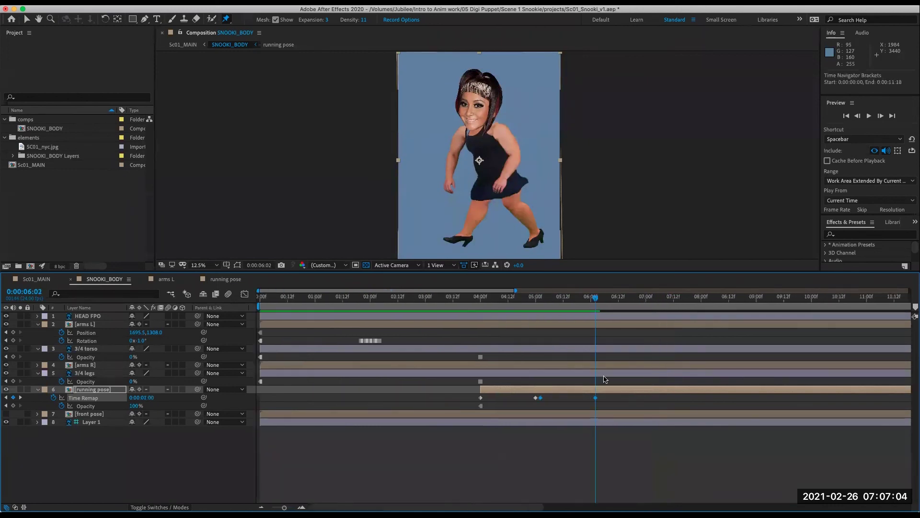
left_click_drag(609, 400, 465, 400)
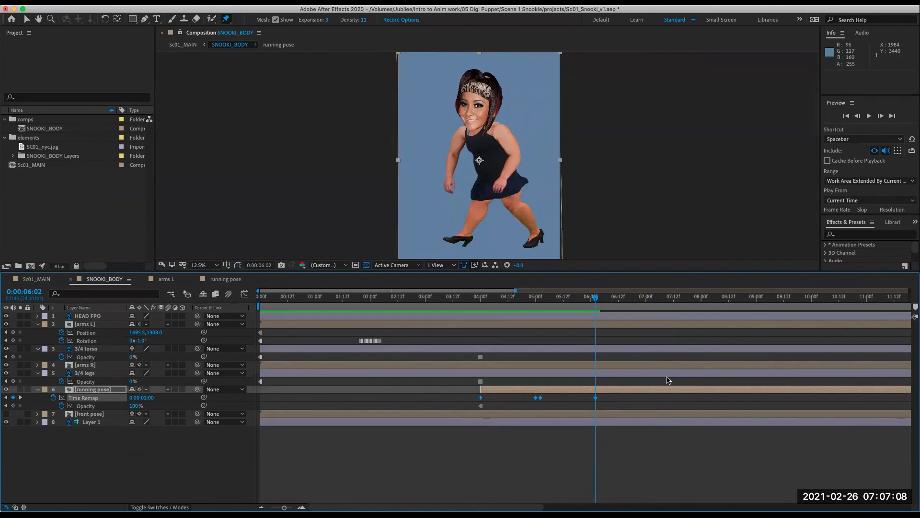
left_click(614, 396)
key("Page_Down")
key("Page_Down")
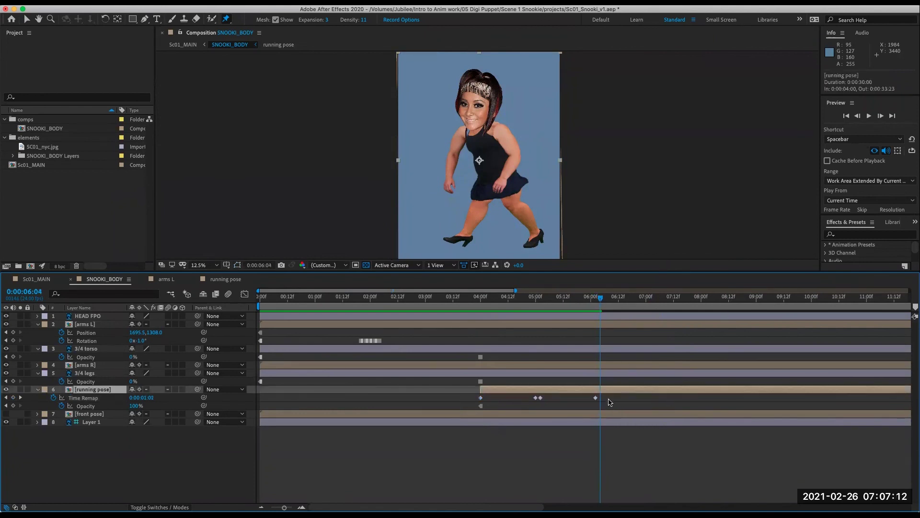
left_click_drag(604, 402, 476, 402)
key("super+v")
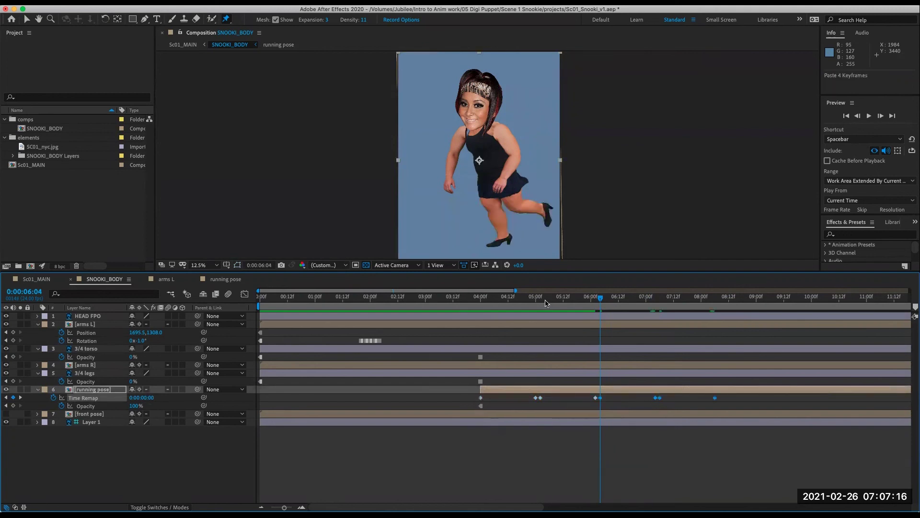
left_click_drag(537, 297, 467, 296)
left_click_drag(477, 334, 485, 372)
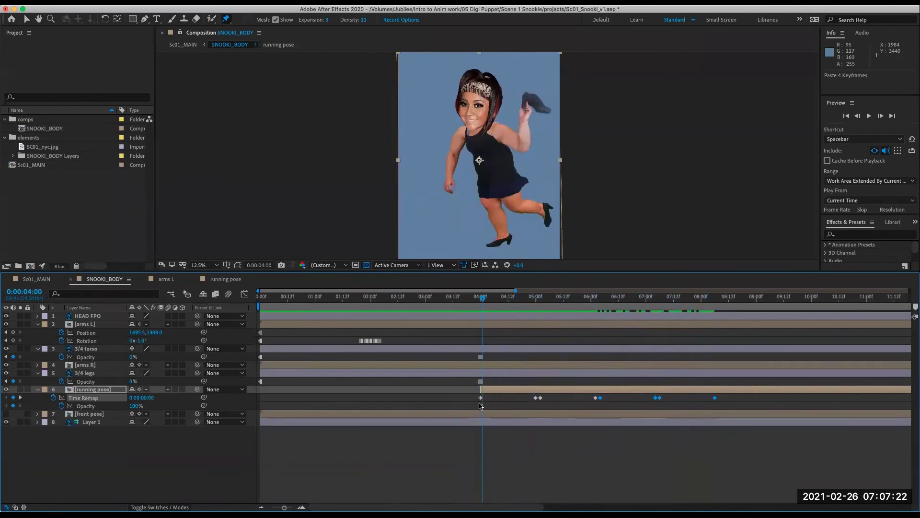
Move the arms L layer up and right onto the shoulder at 4 seconds.
left_click(478, 318)
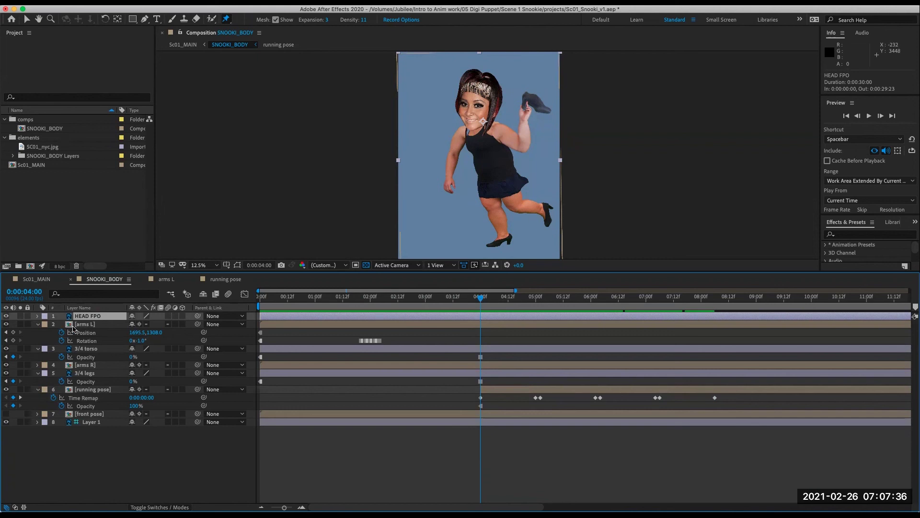
left_click(86, 325)
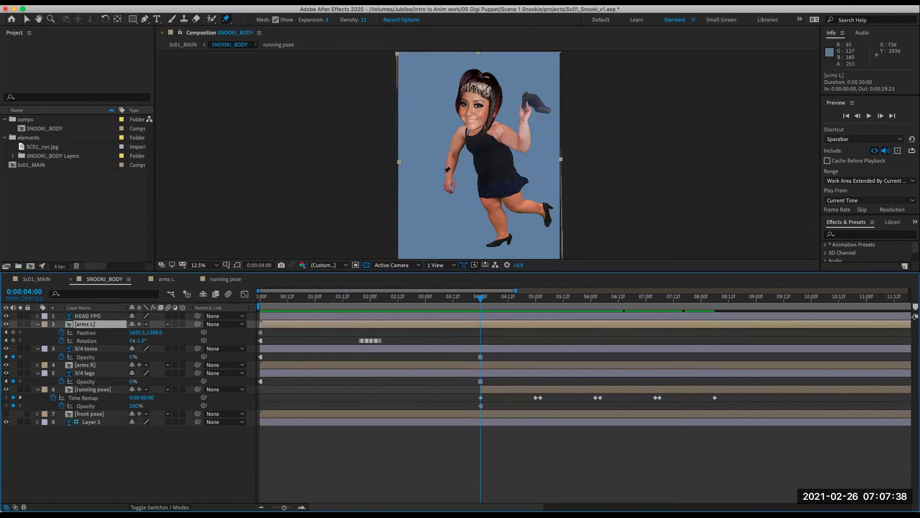
left_click(27, 21)
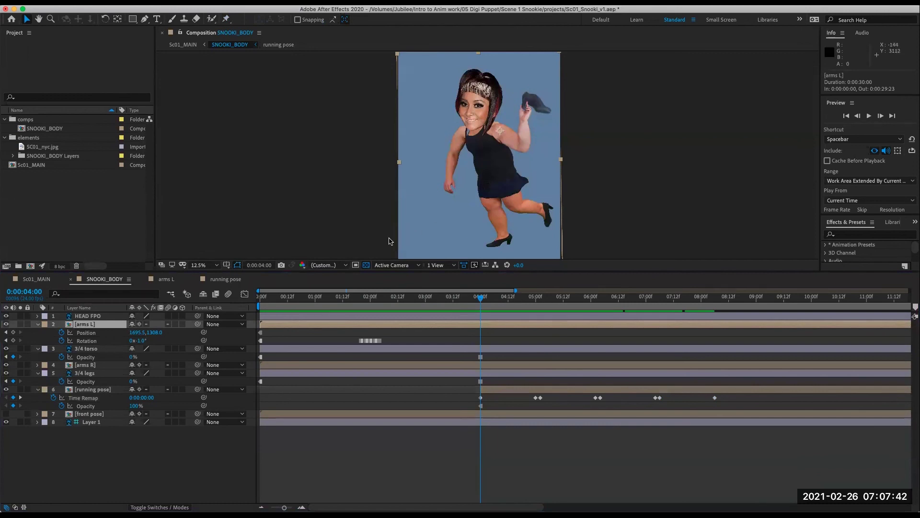
left_click(442, 277)
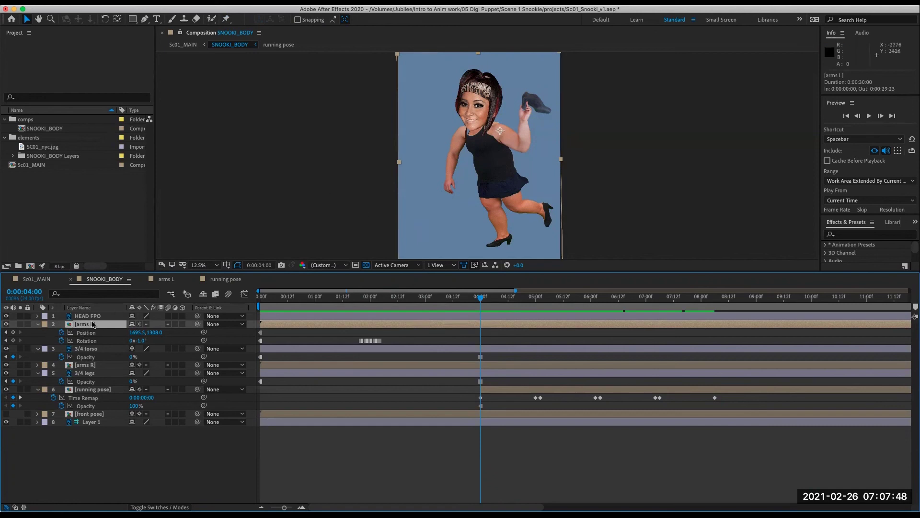
mouse_move(512, 139)
left_mouse_down()
mouse_move(523, 135)
mouse_move(510, 136)
left_mouse_up()
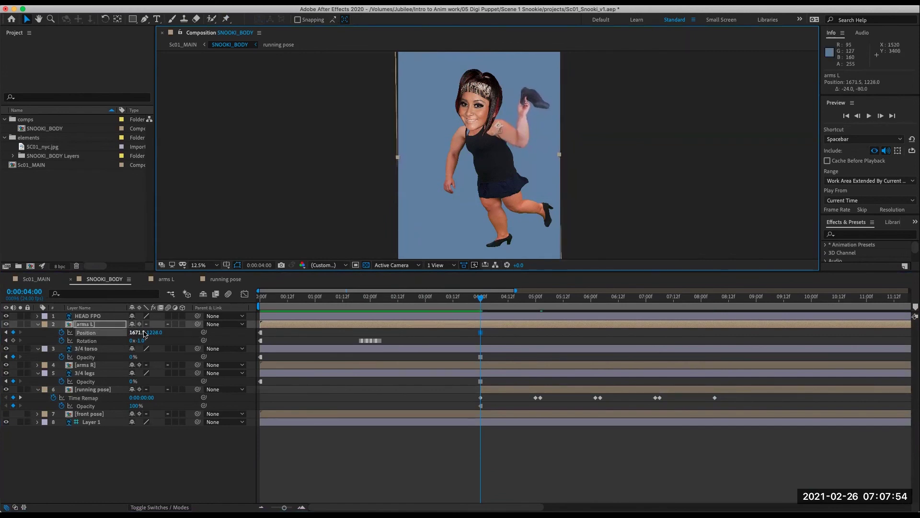
Key arms R Position at 1231.5, 1260.0 at 4 seconds and place it beneath [running pose].
left_click(91, 349)
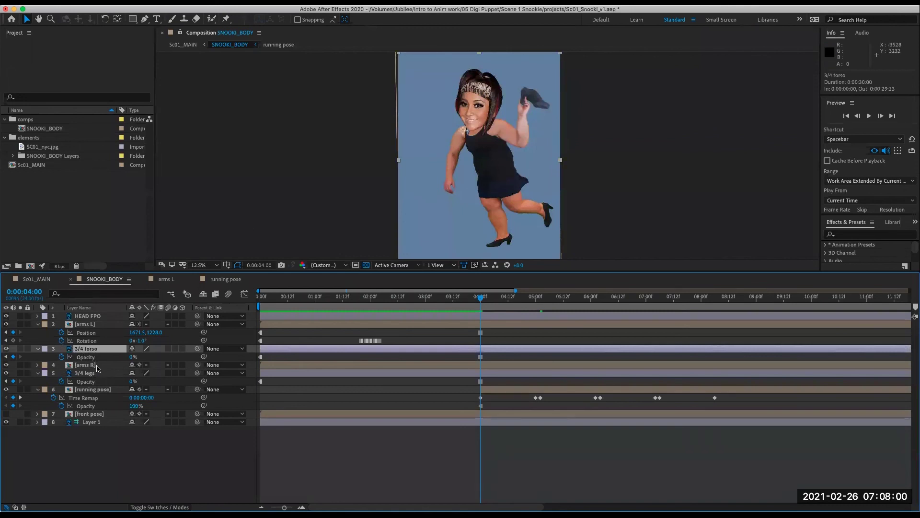
left_click(526, 88)
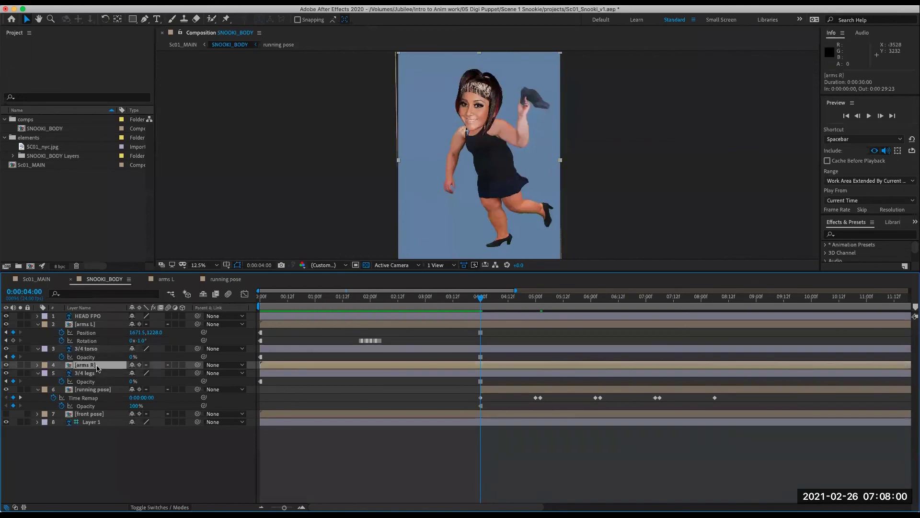
left_click(37, 366)
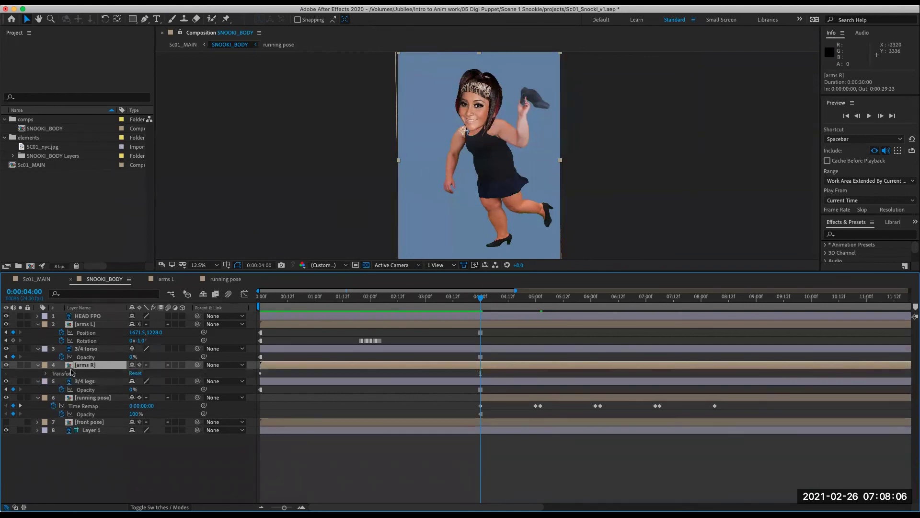
key("p")
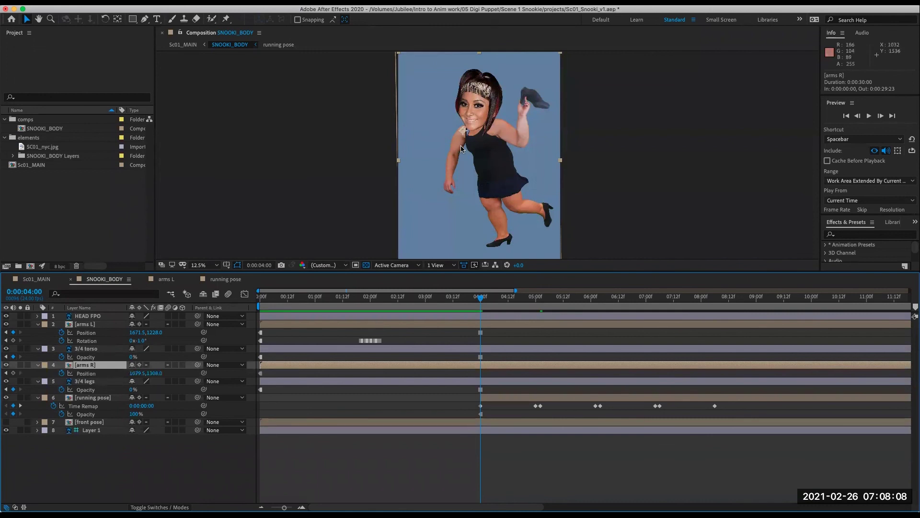
mouse_move(461, 149)
left_mouse_down()
mouse_move(466, 143)
mouse_move(455, 145)
mouse_move(471, 159)
left_mouse_up()
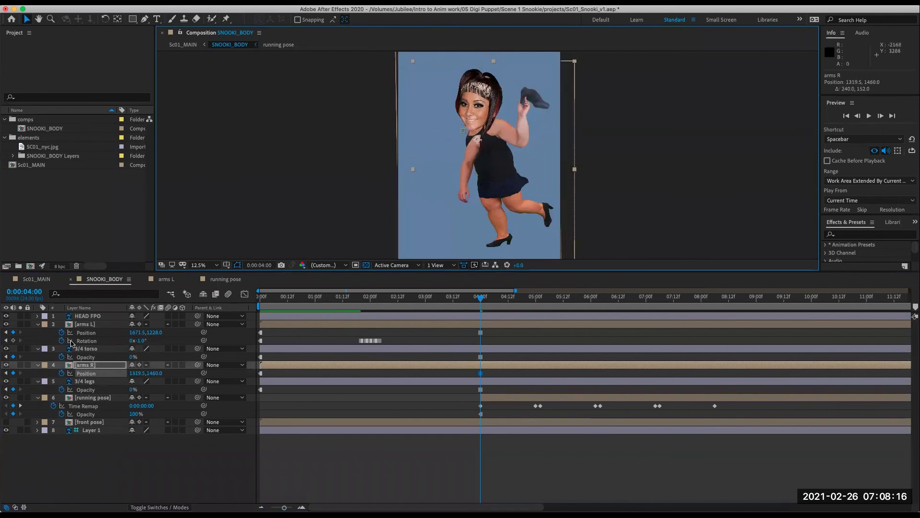
left_click_drag(91, 366, 91, 418)
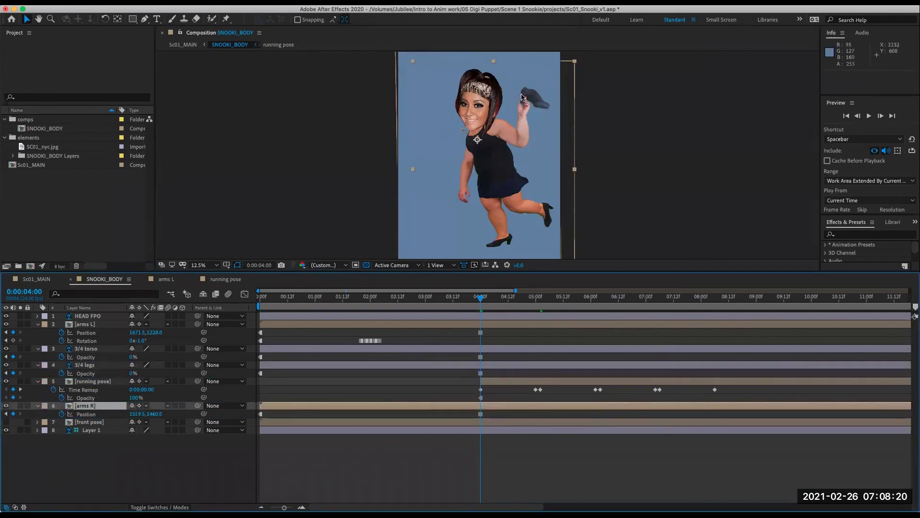
mouse_move(465, 162)
left_mouse_down()
mouse_move(446, 156)
mouse_move(461, 150)
left_mouse_up()
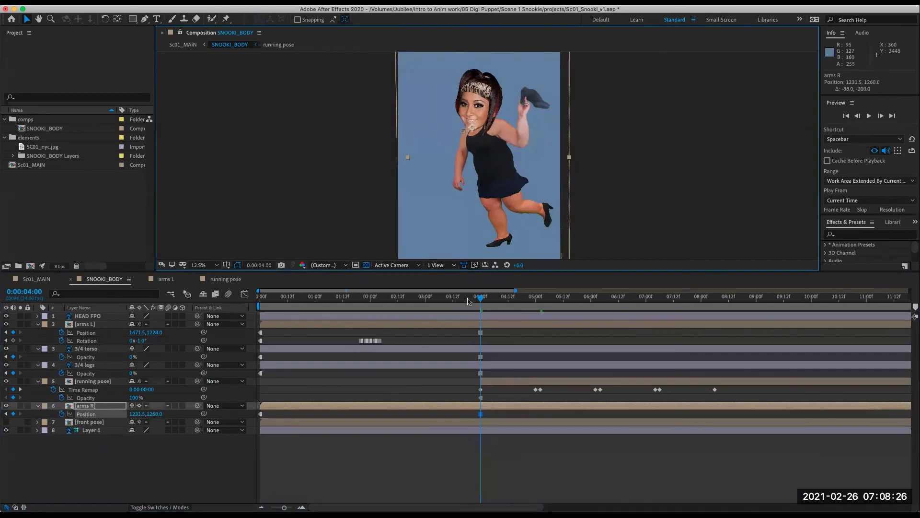
left_click_drag(468, 300, 481, 322)
Key HEAD FPO Position at 1311.5, 1172.0 at 4 seconds, shifting the head left.
left_click(117, 318)
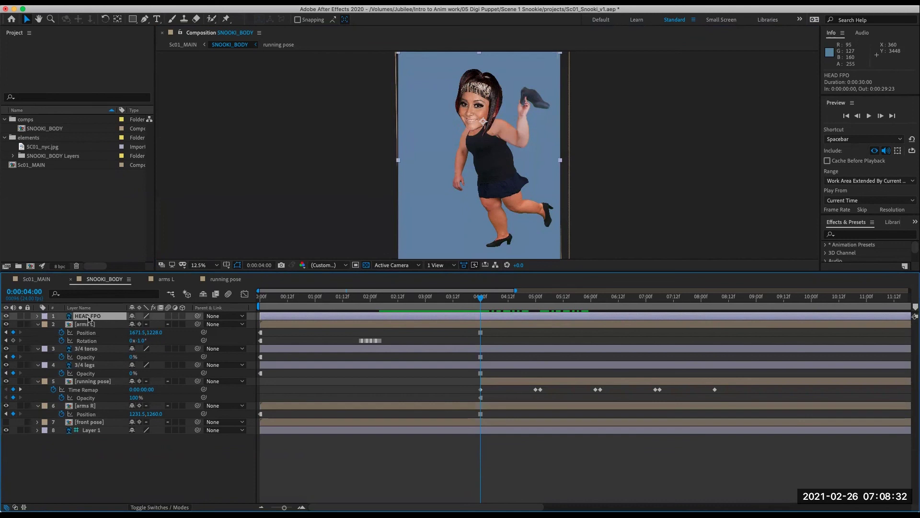
key("p")
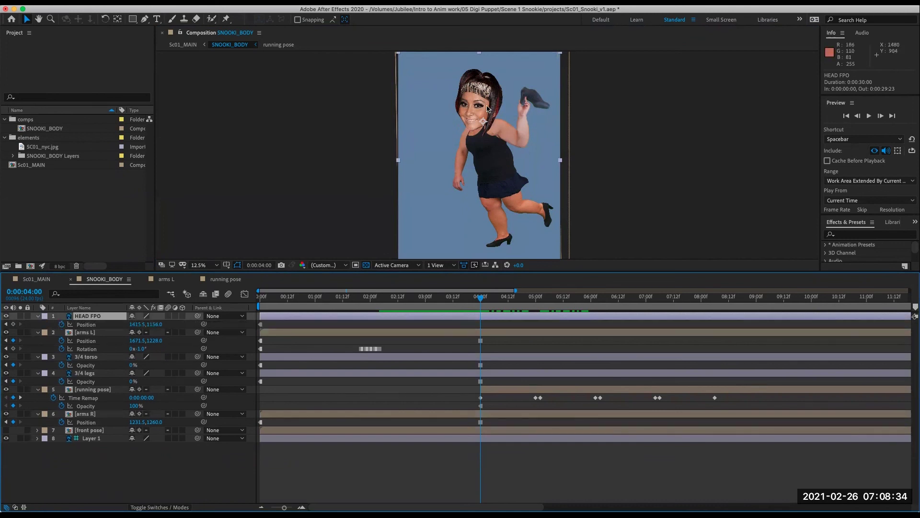
left_click_drag(487, 108, 481, 109)
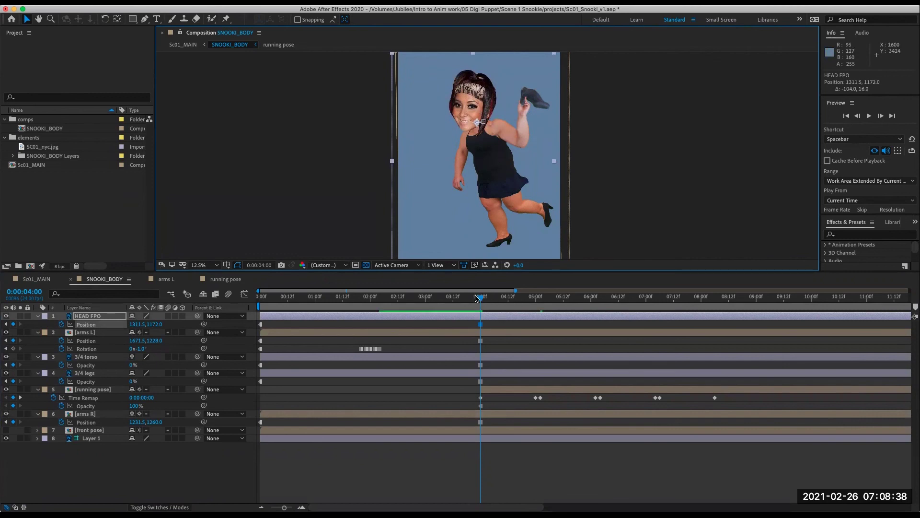
Preview and scrub across the 4-second switch to check the head placement.
left_click_drag(477, 298, 502, 341)
key("j")
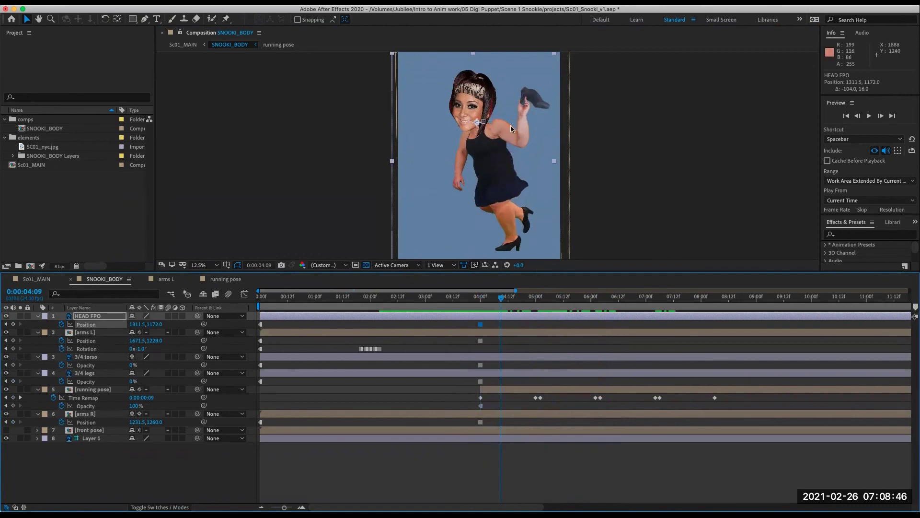
left_click(480, 297)
key("space")
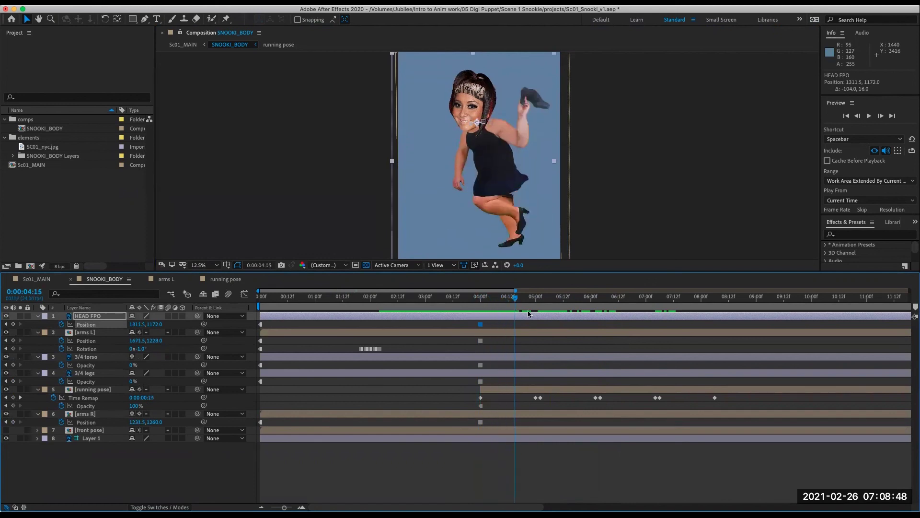
left_click_drag(565, 340, 389, 348)
left_click_drag(446, 351, 260, 357)
left_click(184, 460)
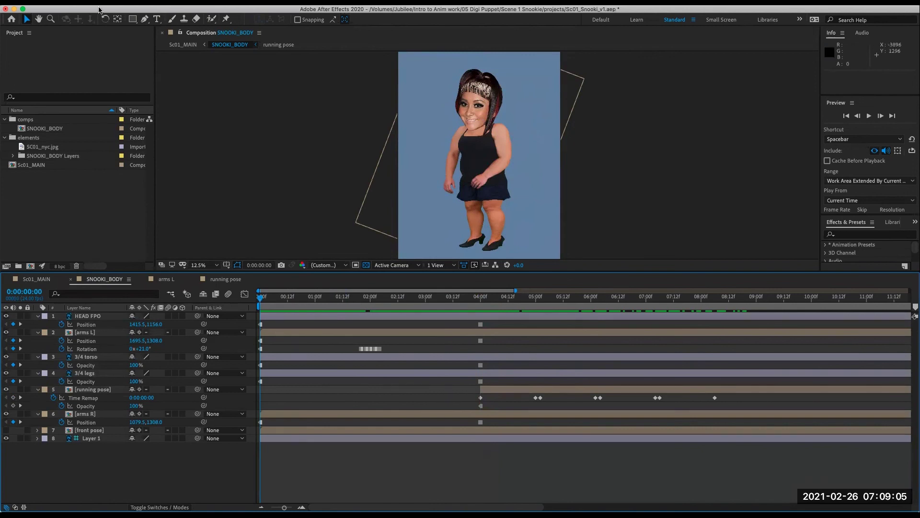